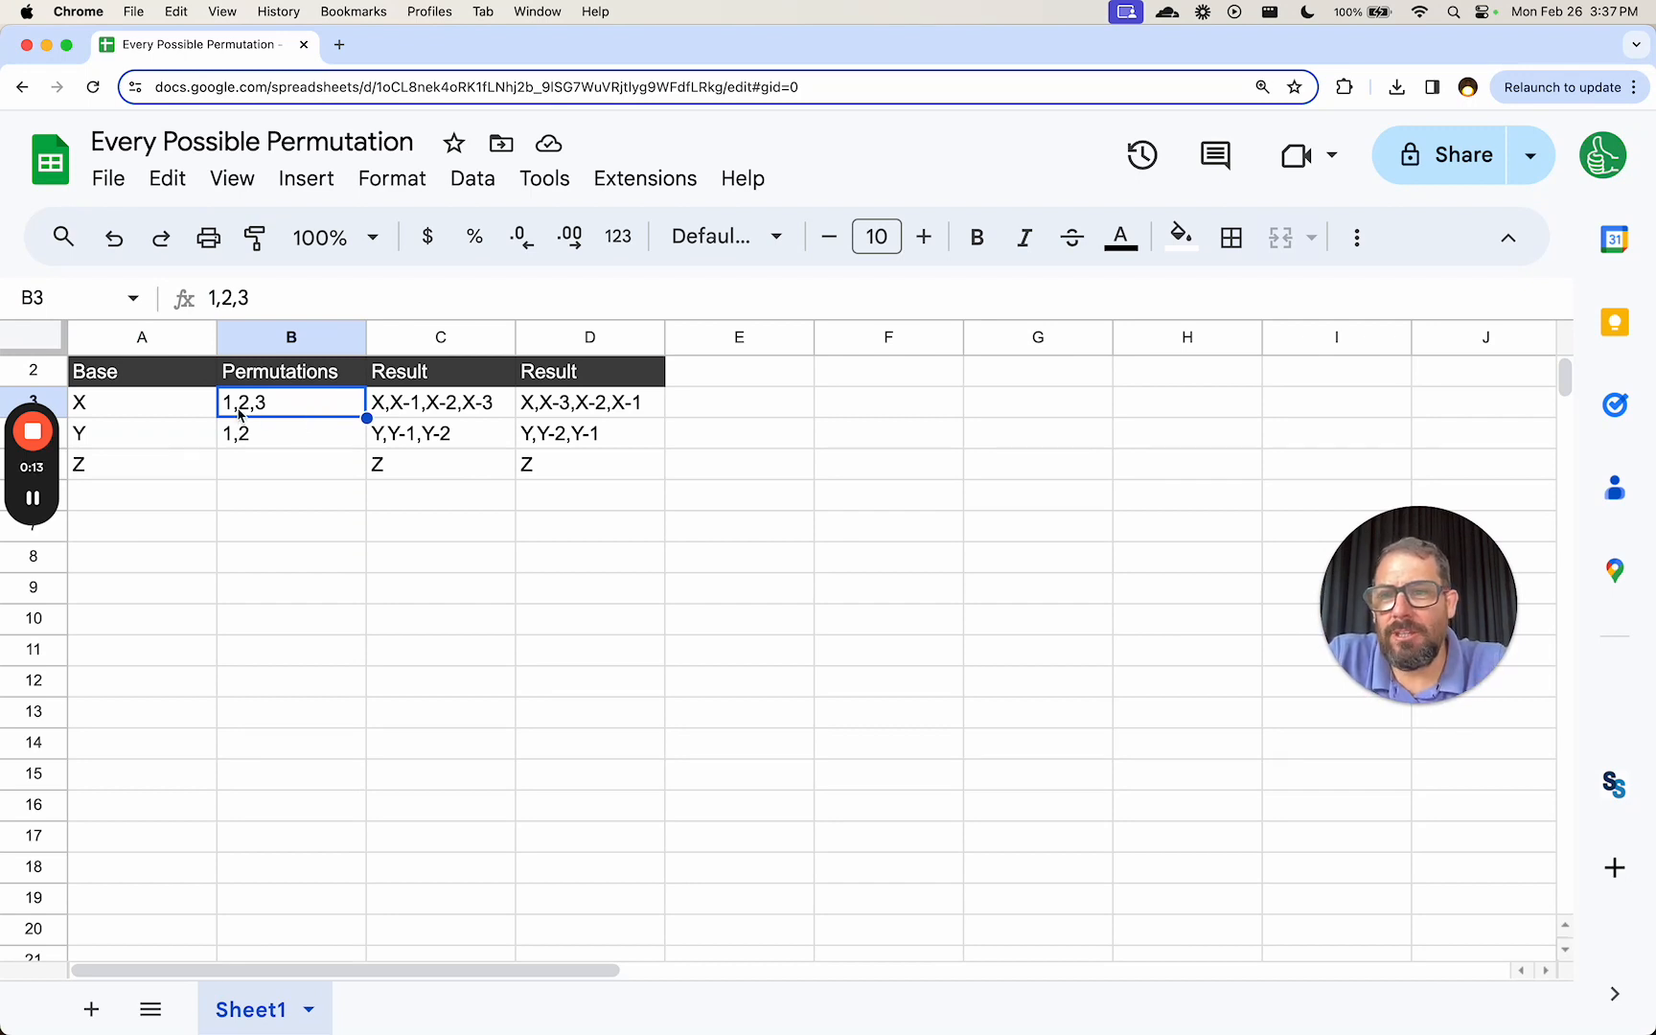
- Review the X row's base value and permutations, and clear its Result cell C3
click(165, 403)
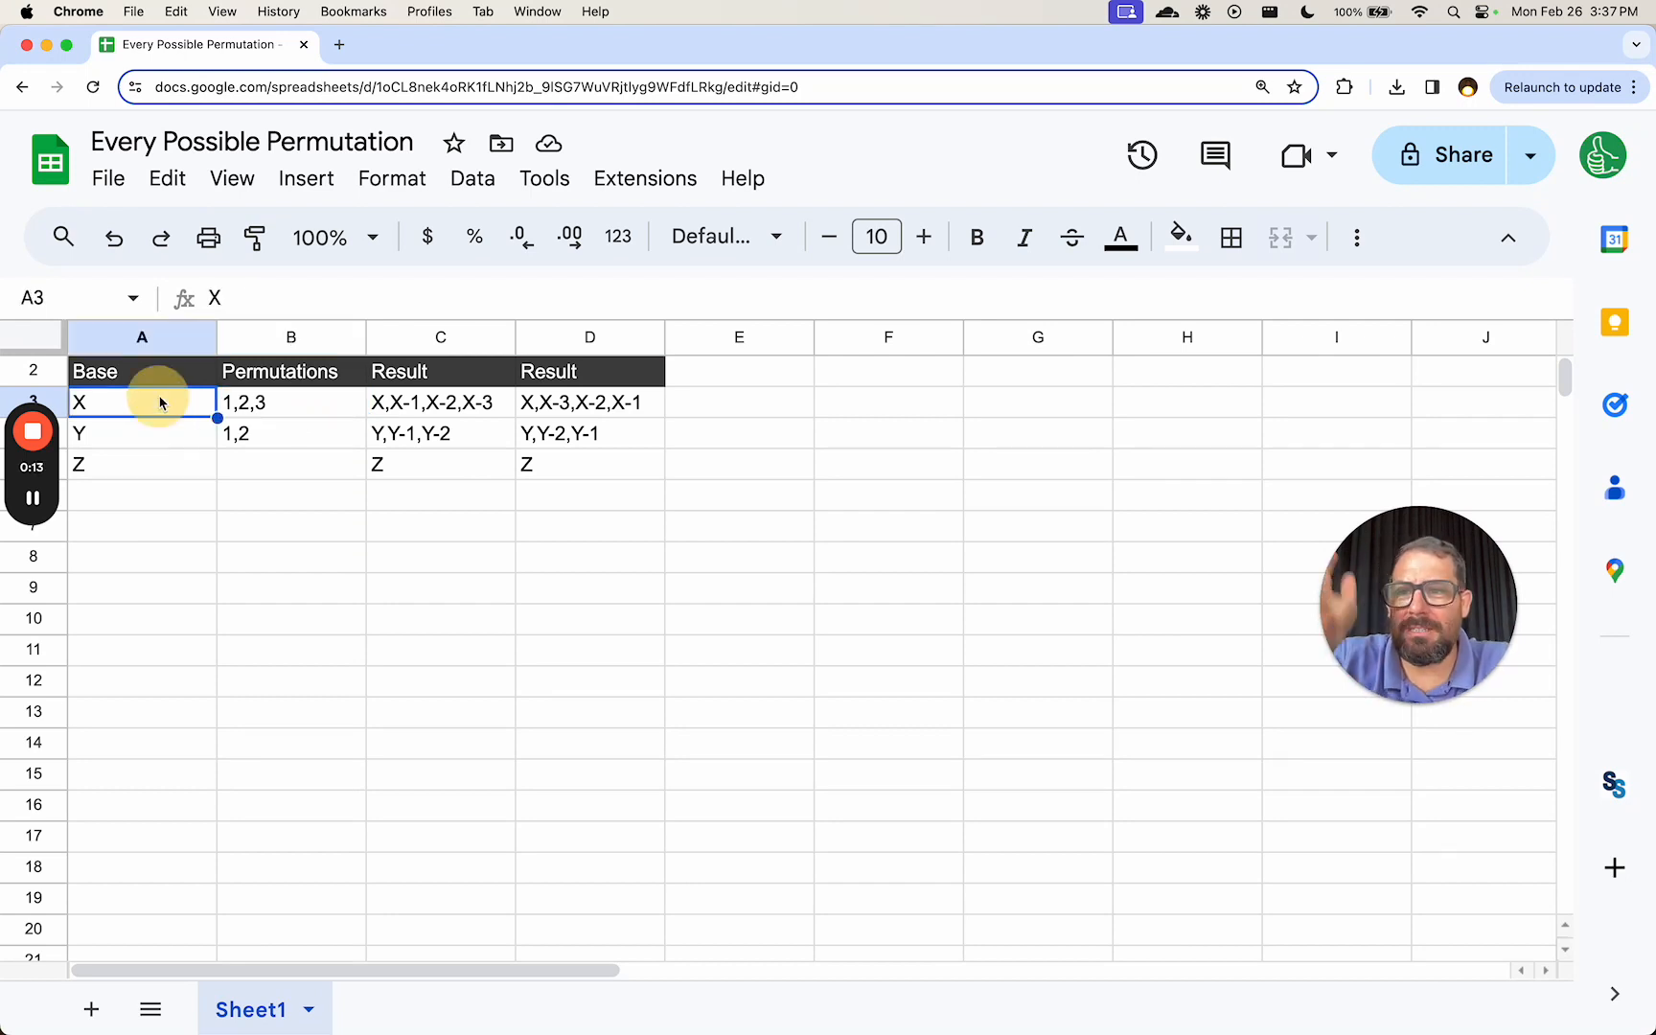
click(292, 413)
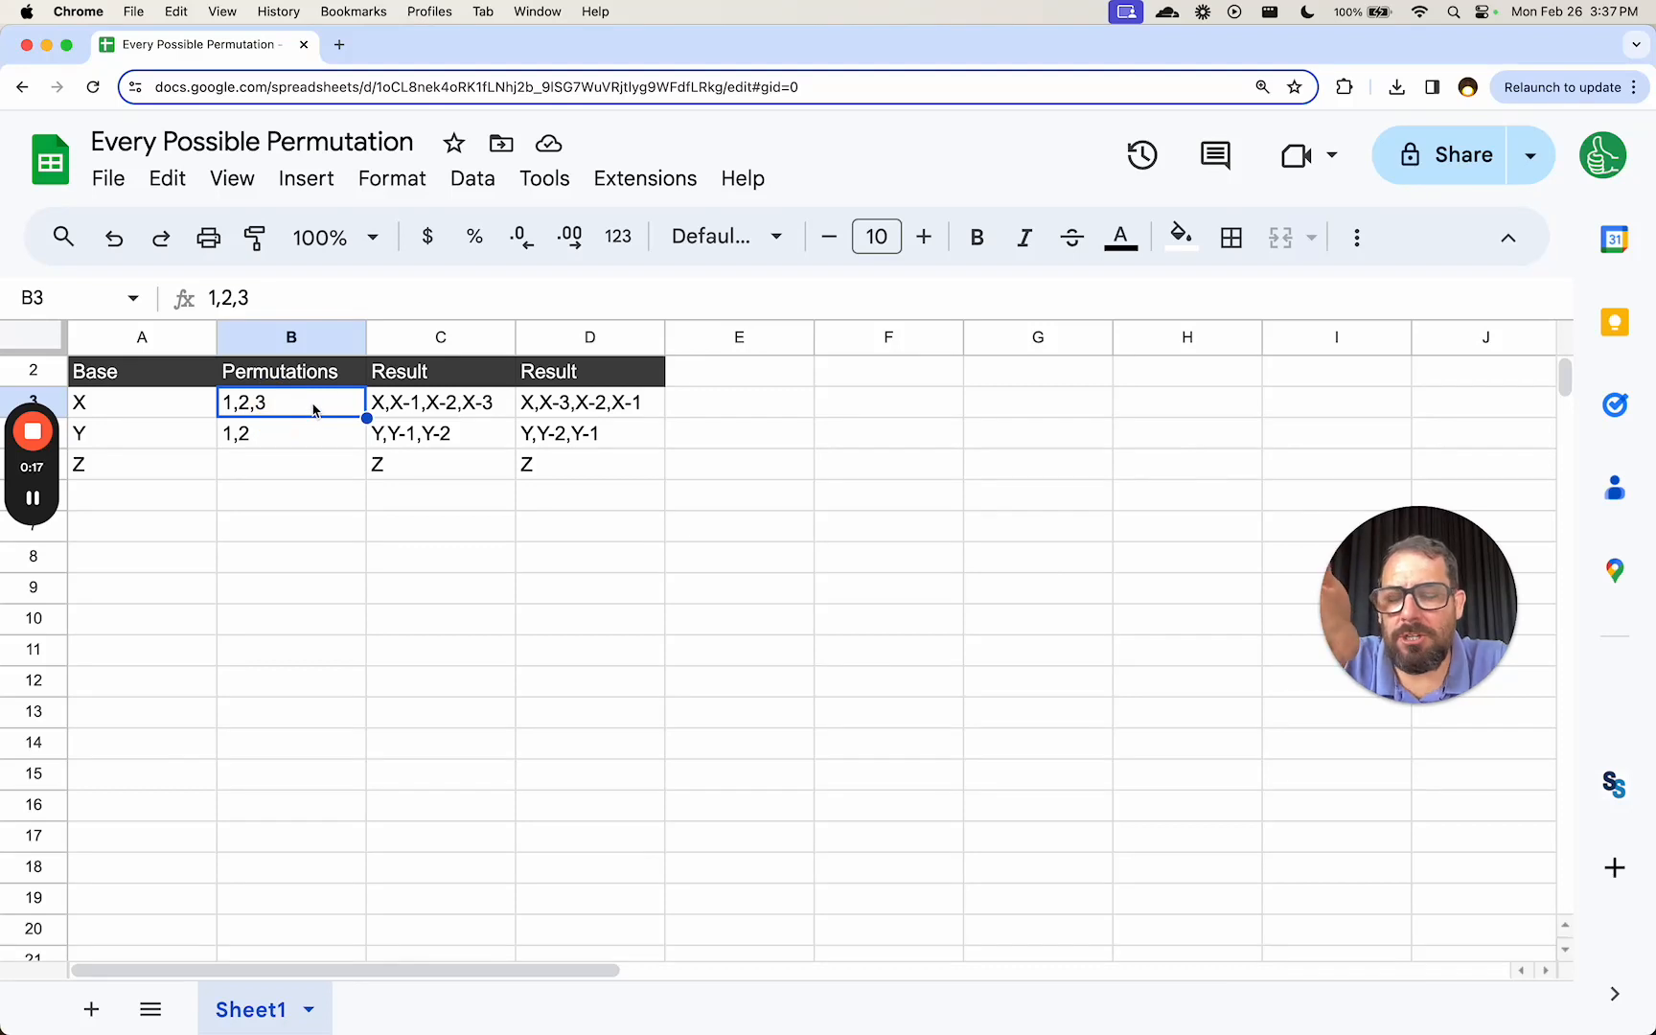
click(424, 423)
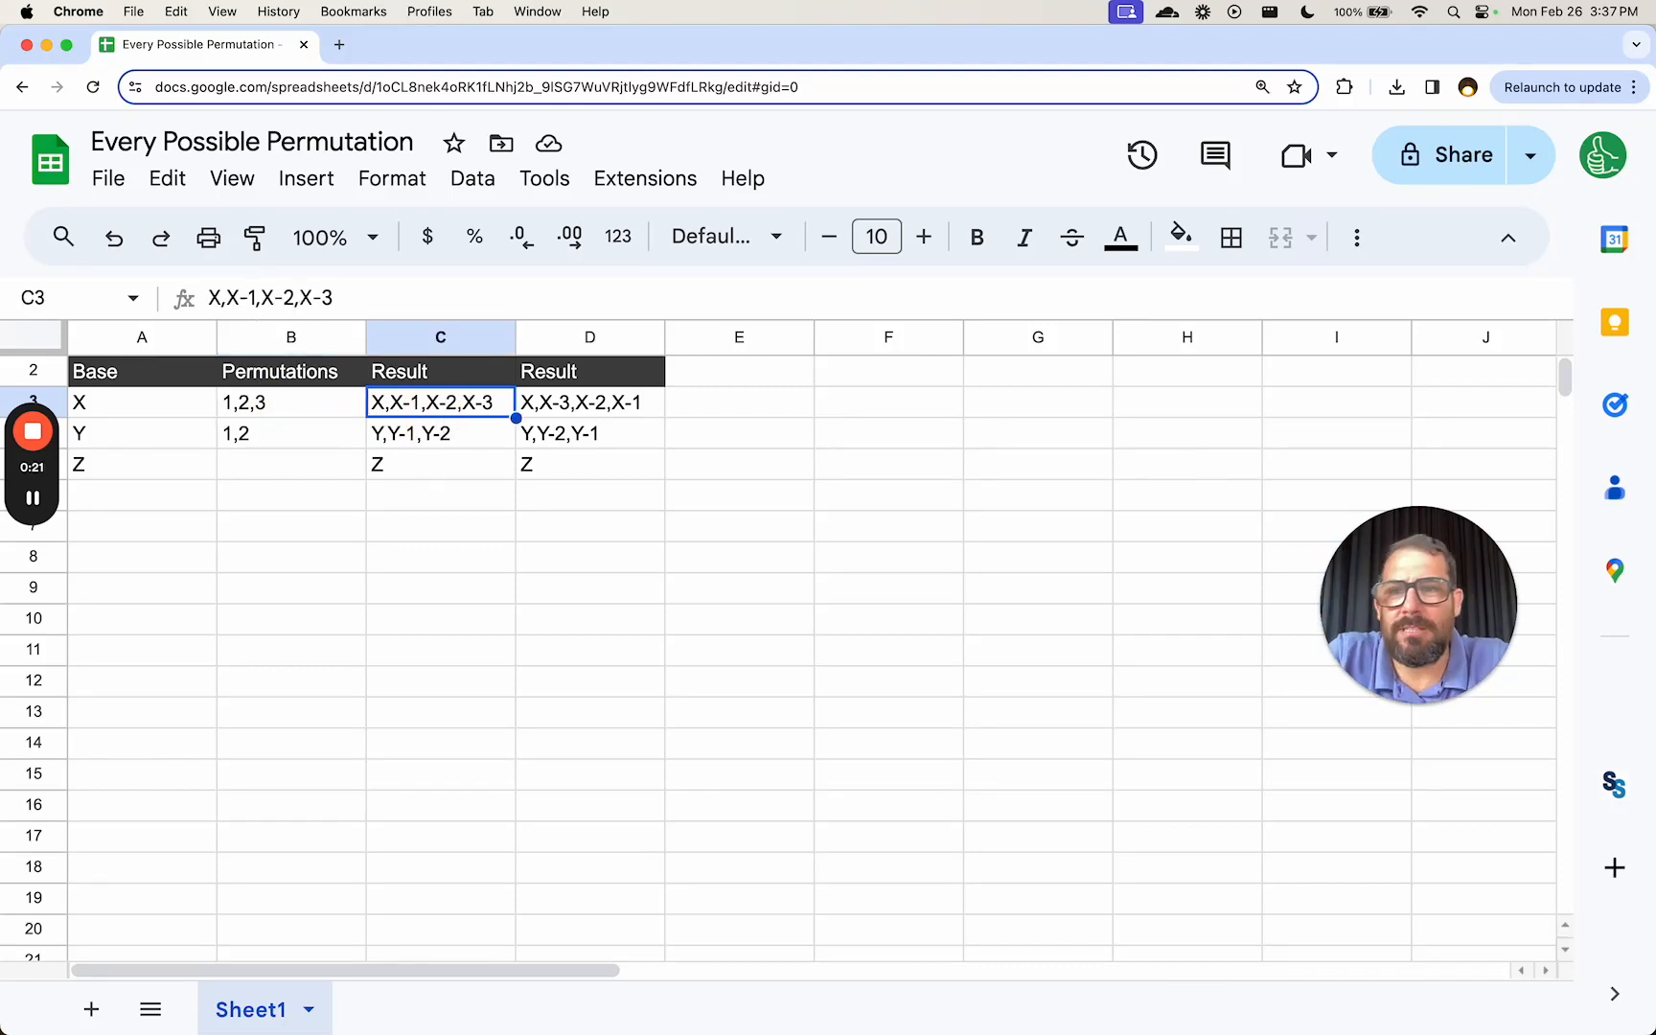
key(BackSpace)
- Enter X,X-1,X-2,X-3 as the manual permutation result in cell C3
click(154, 412)
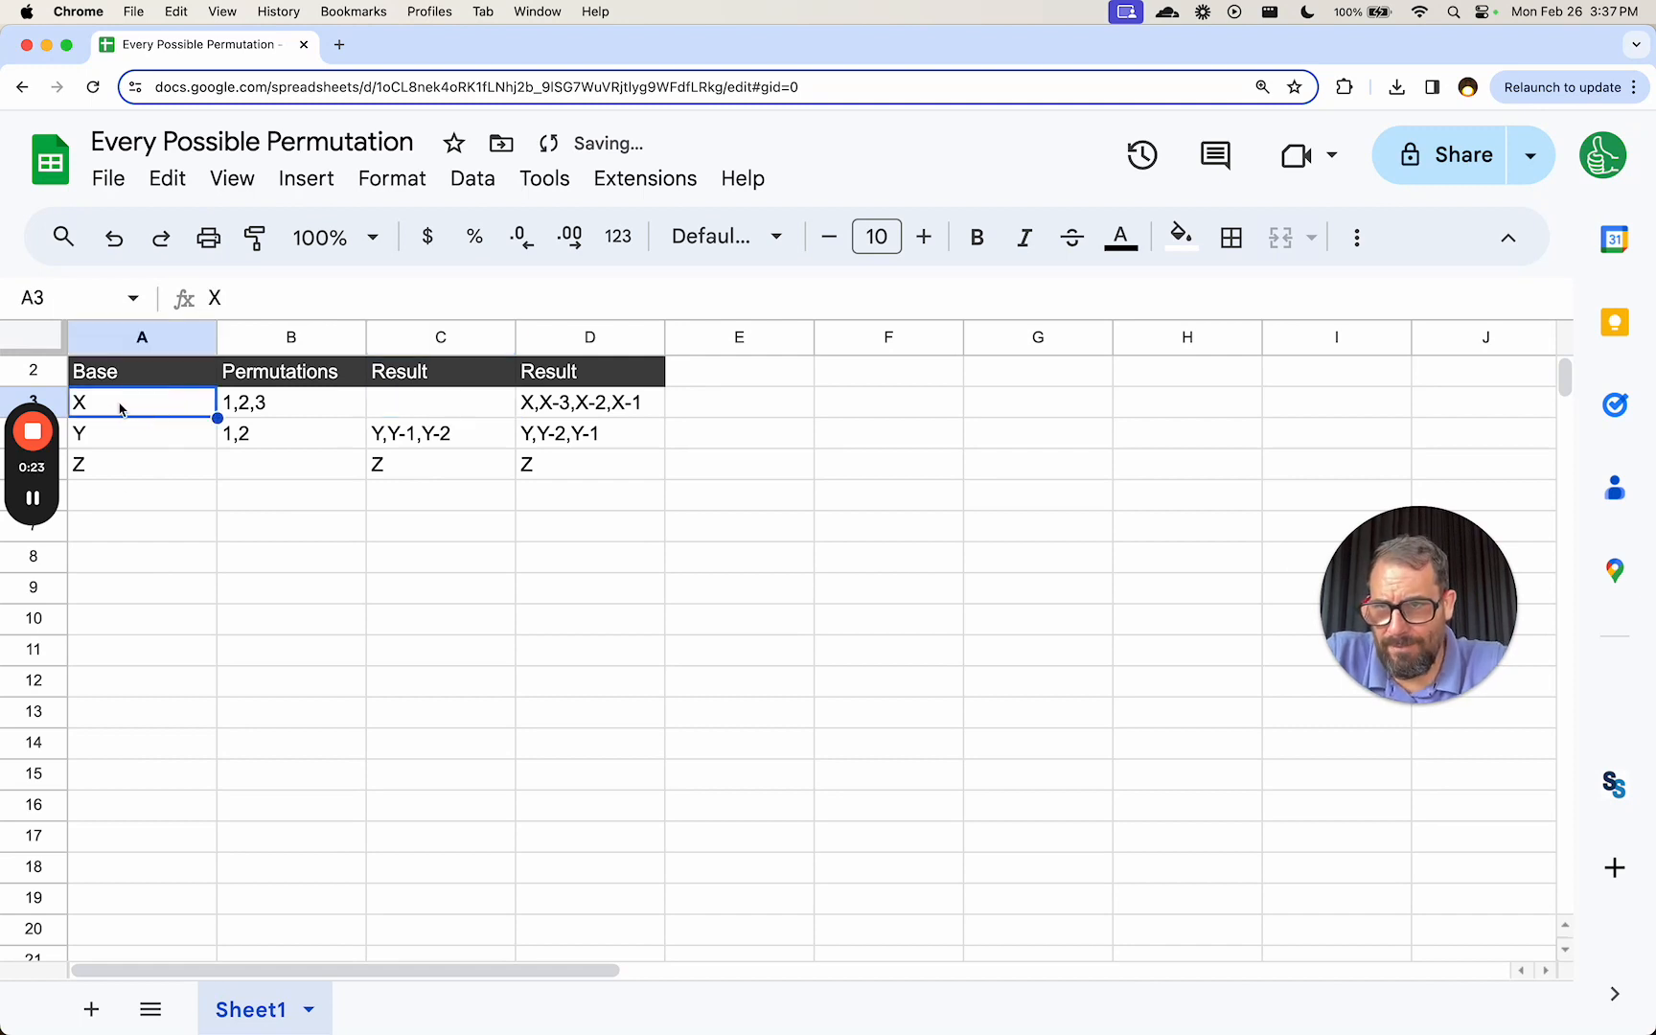
click(426, 406)
text(X)
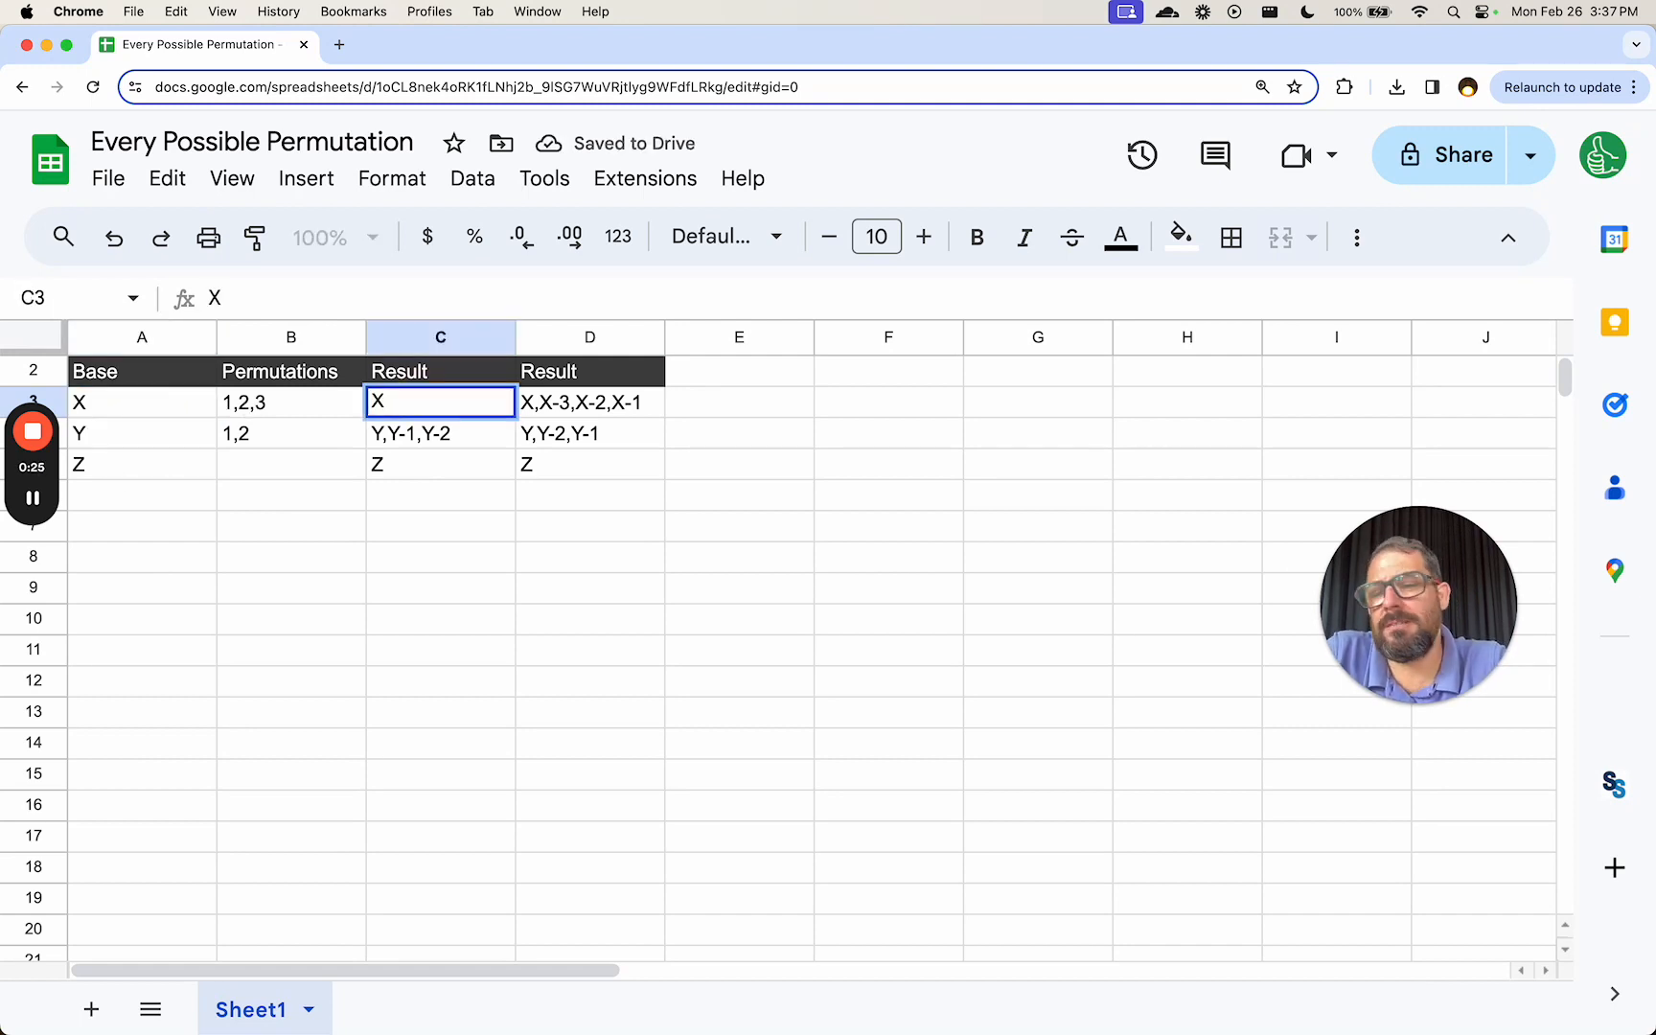
text(,X)
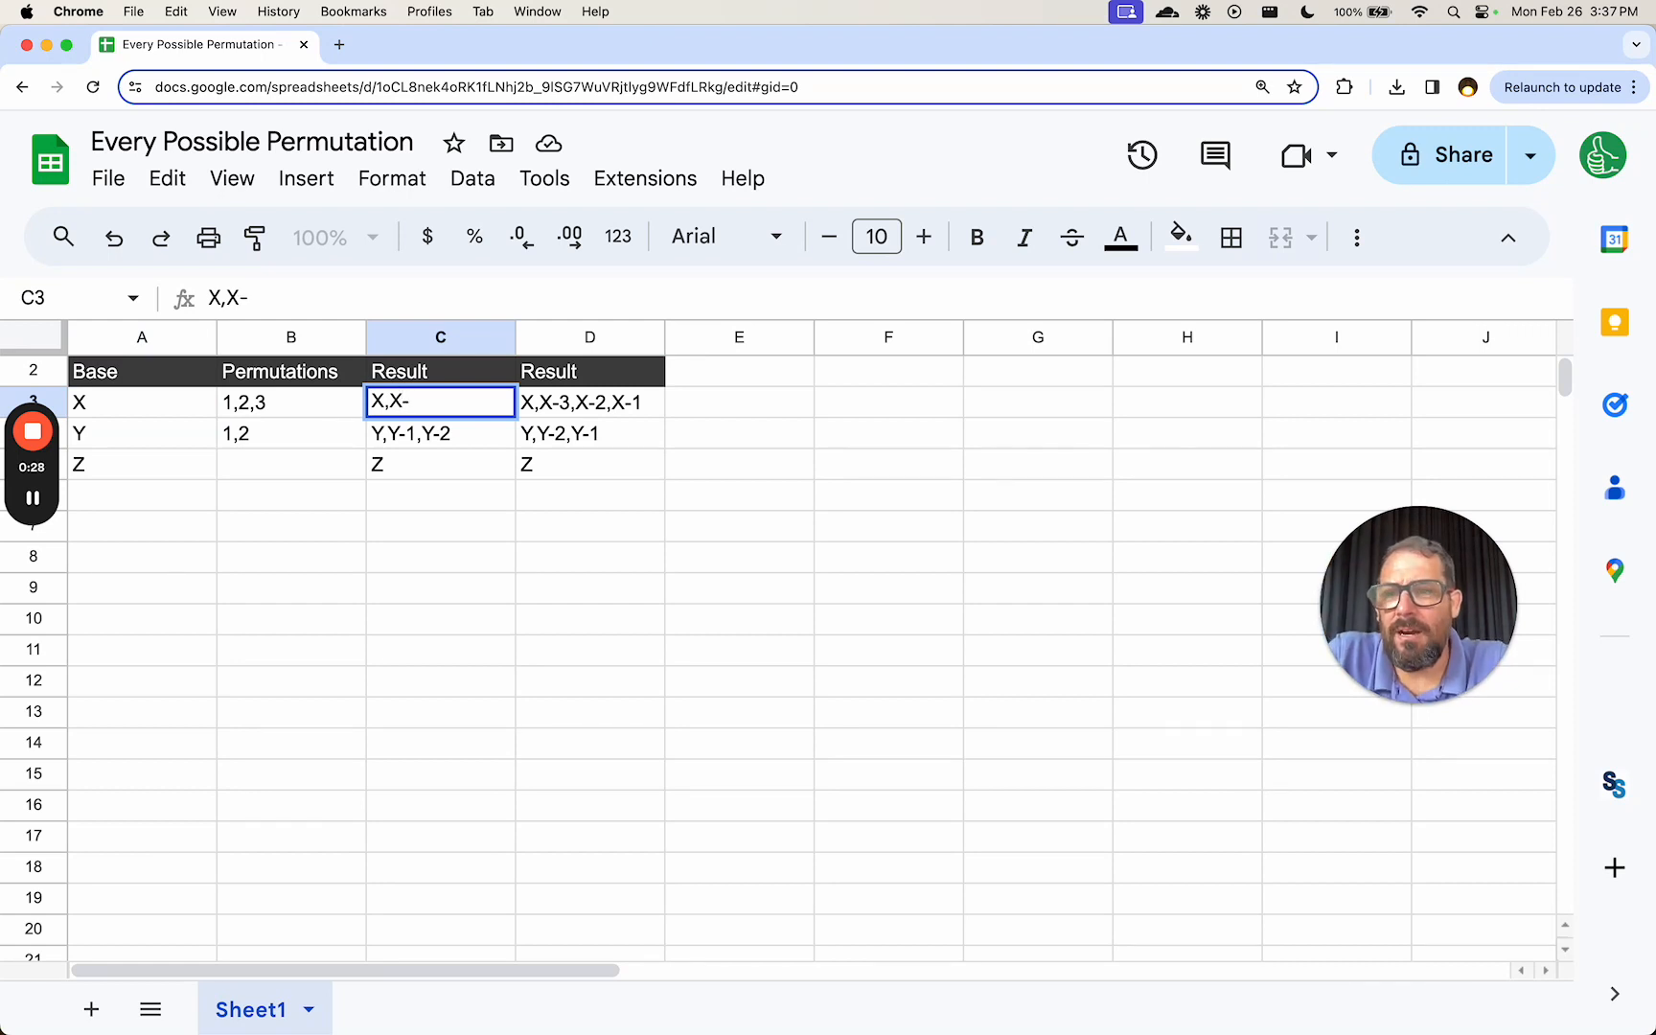
text(-)
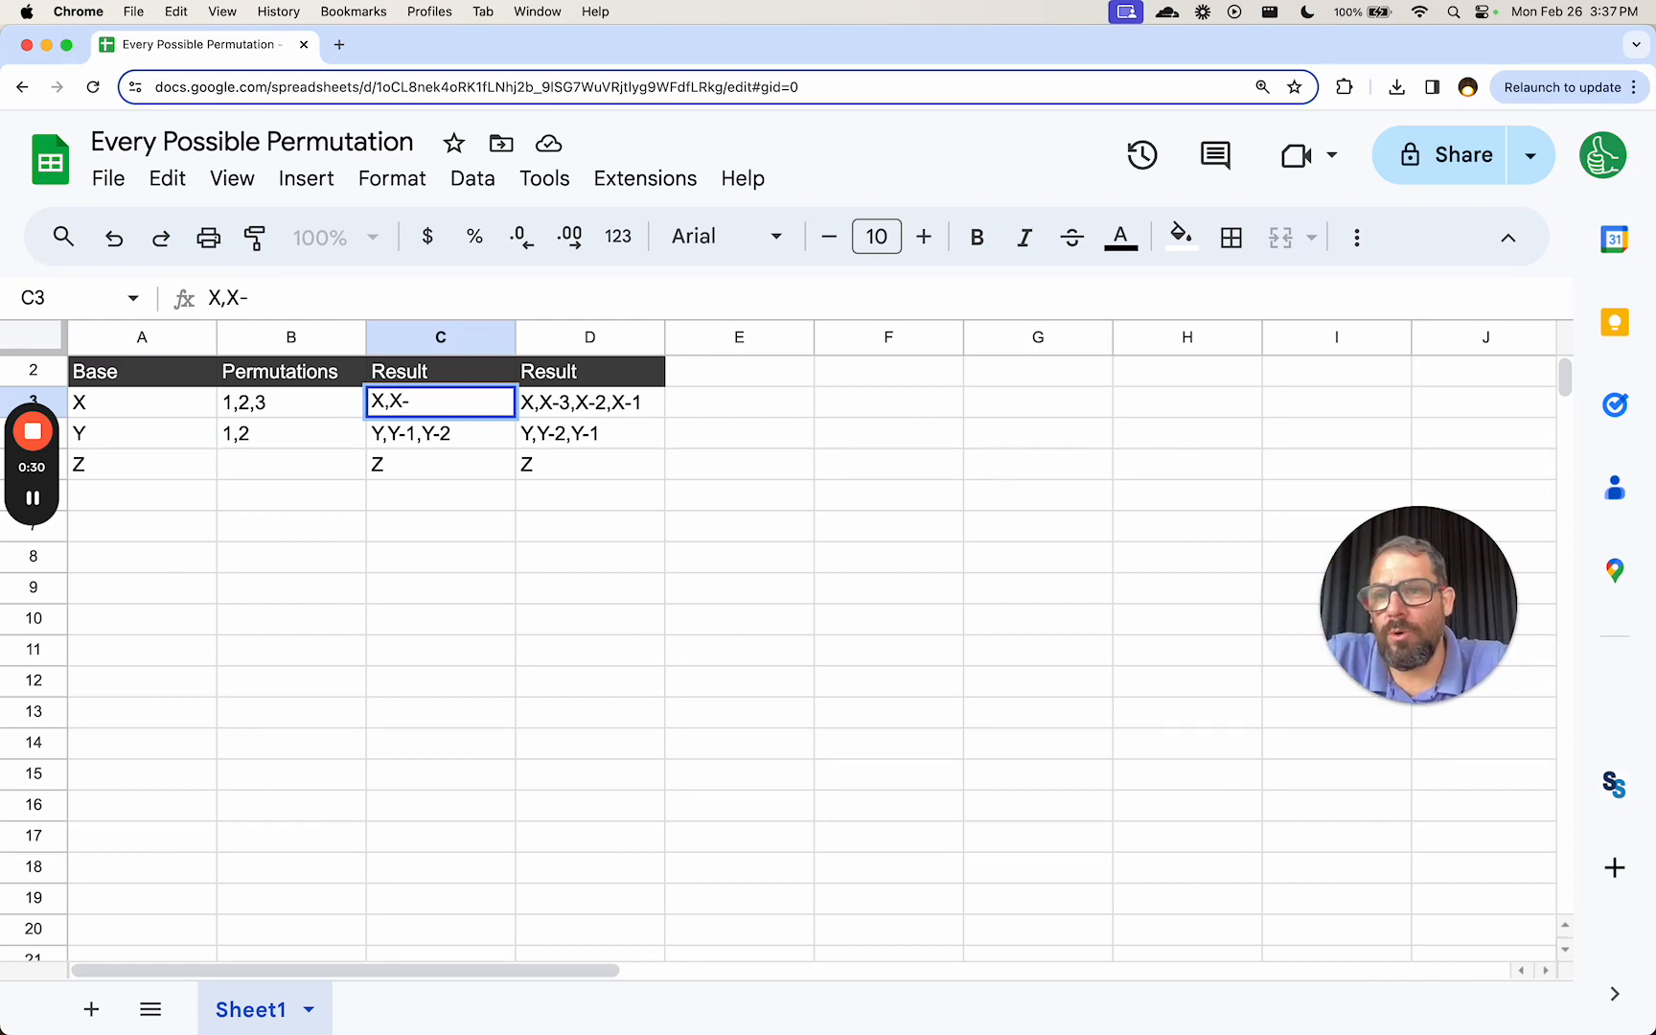
text(1,)
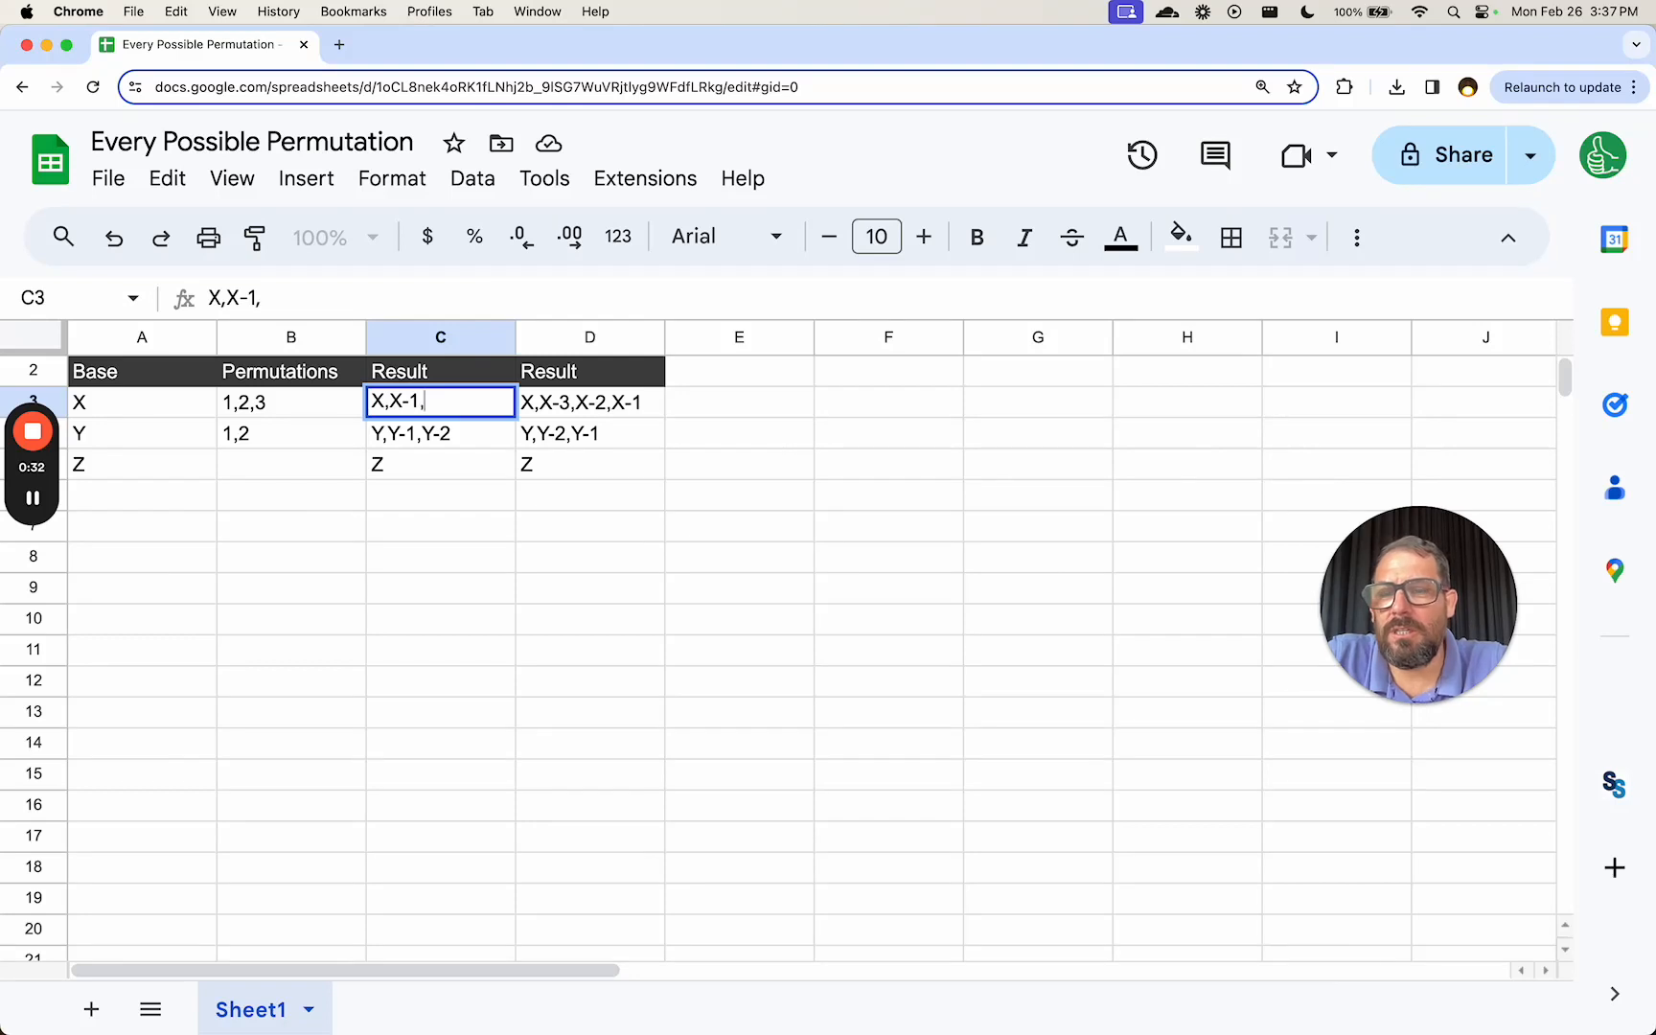
text(X-2,X)
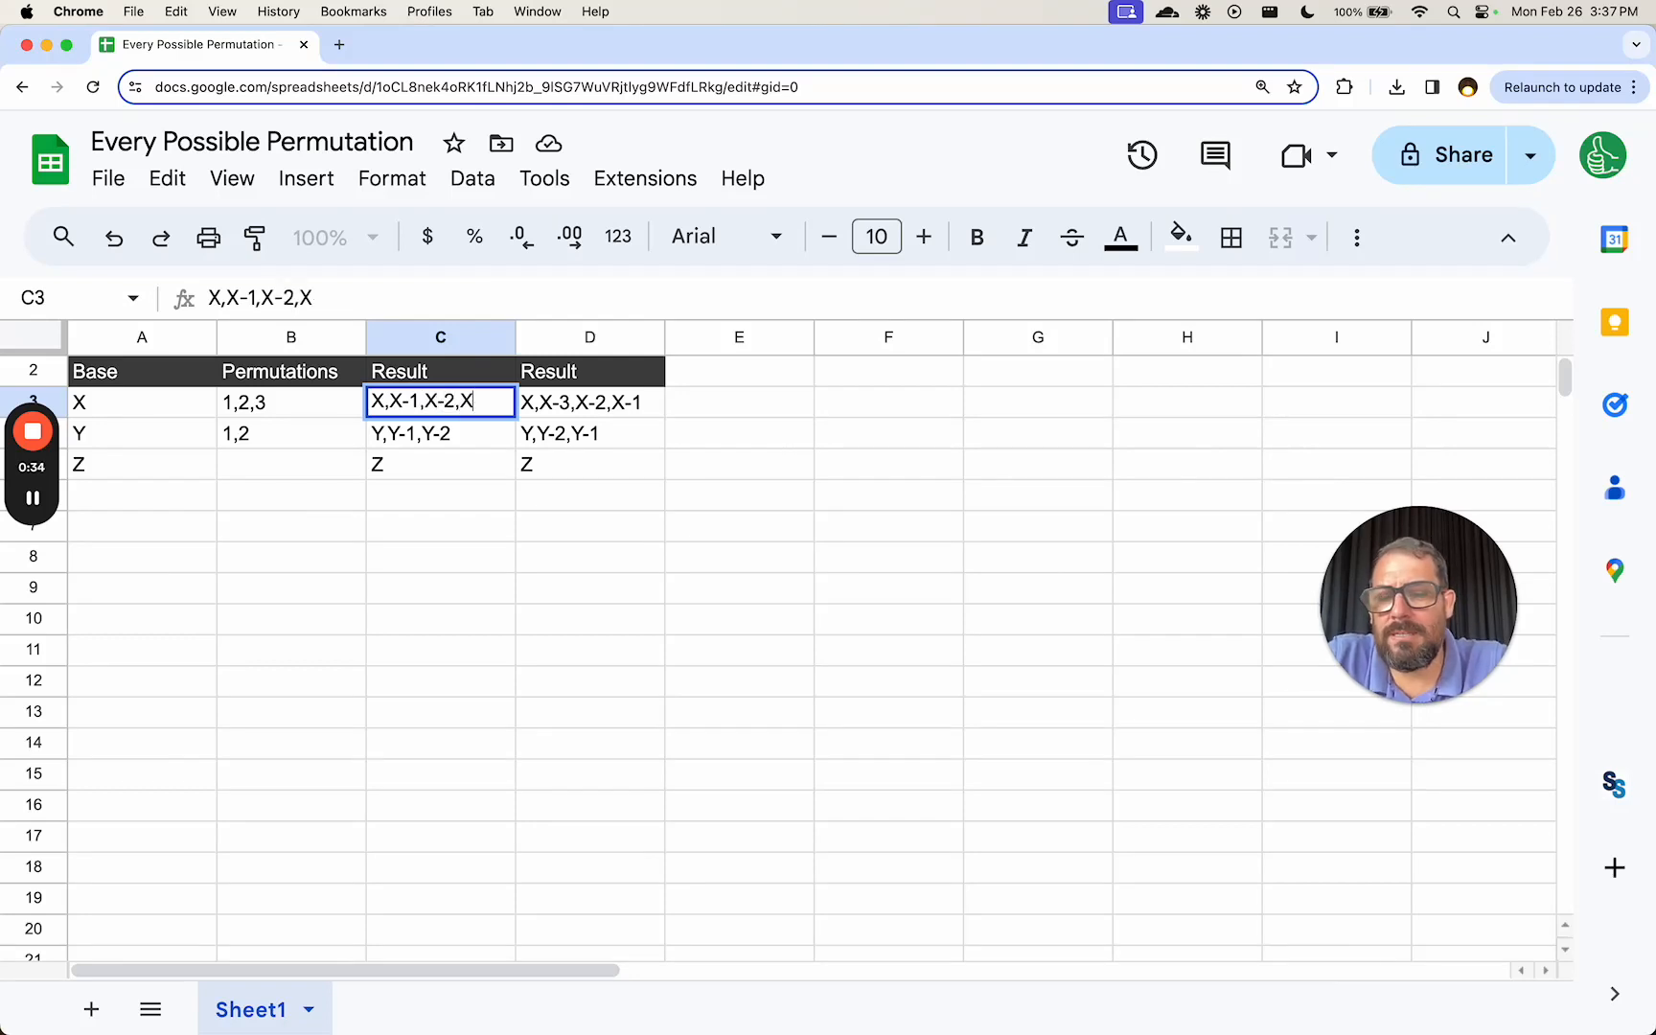
text(-3)
key(Return)
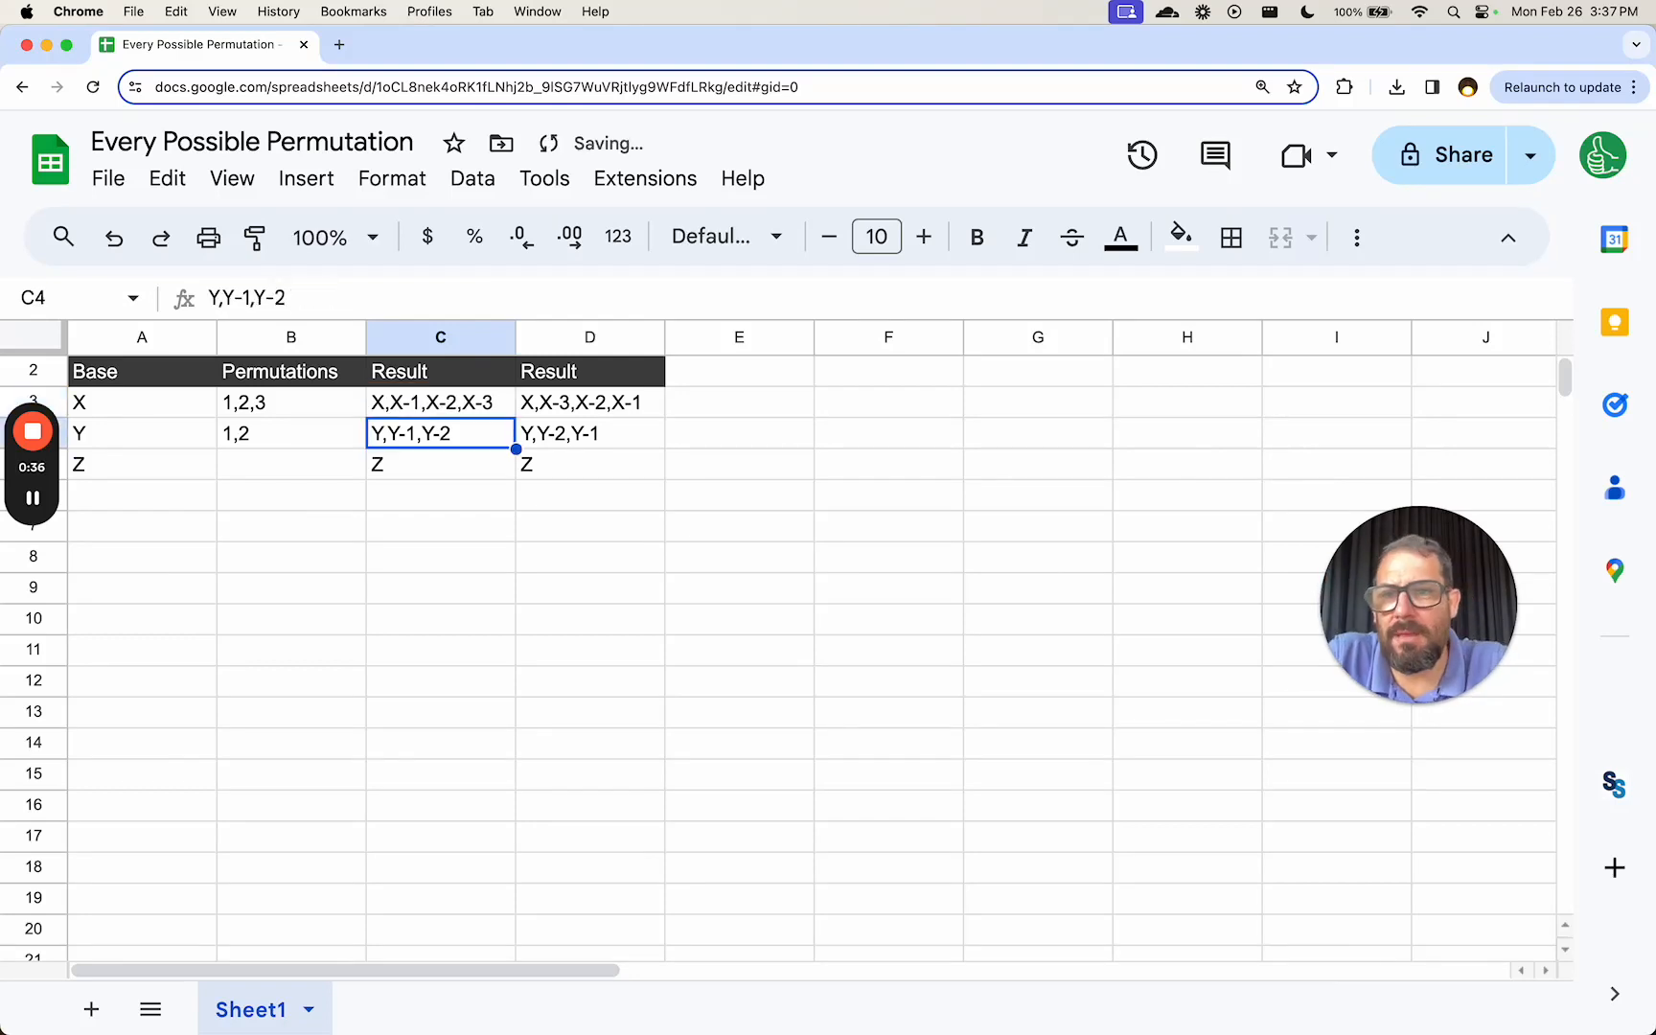
key(Up)
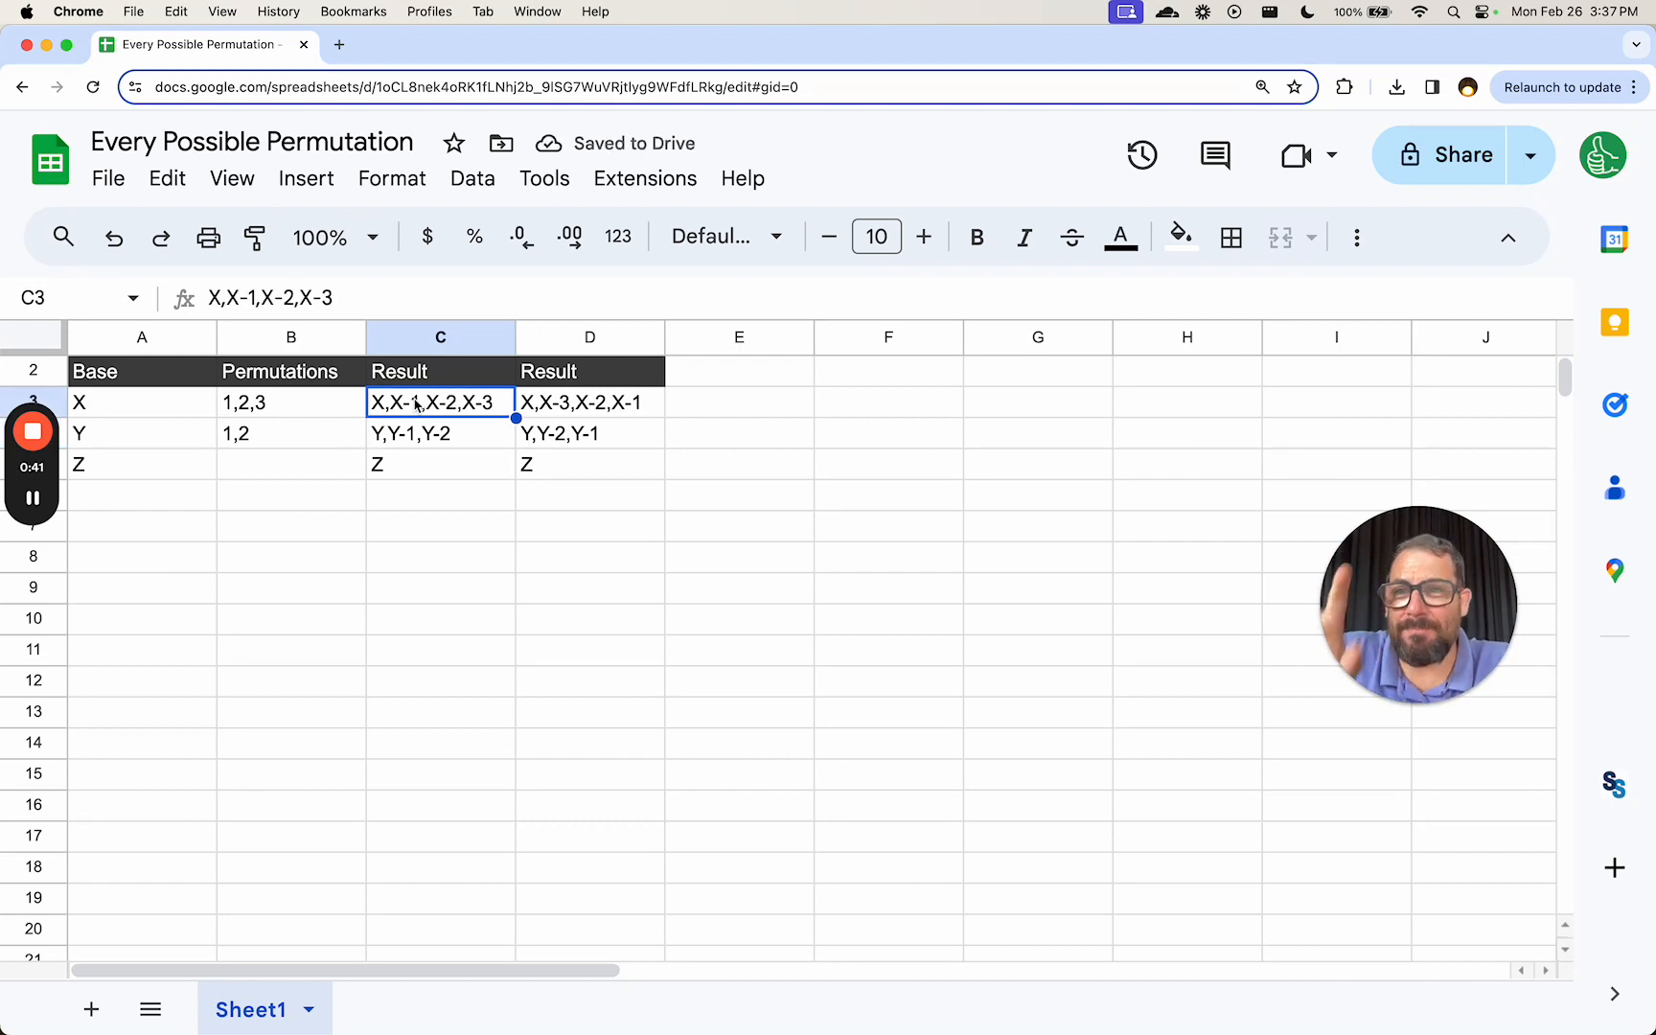
- Examine the formula in D3 that builds the X permutations, focusing on its spinall function, and leave it unedited
click(255, 403)
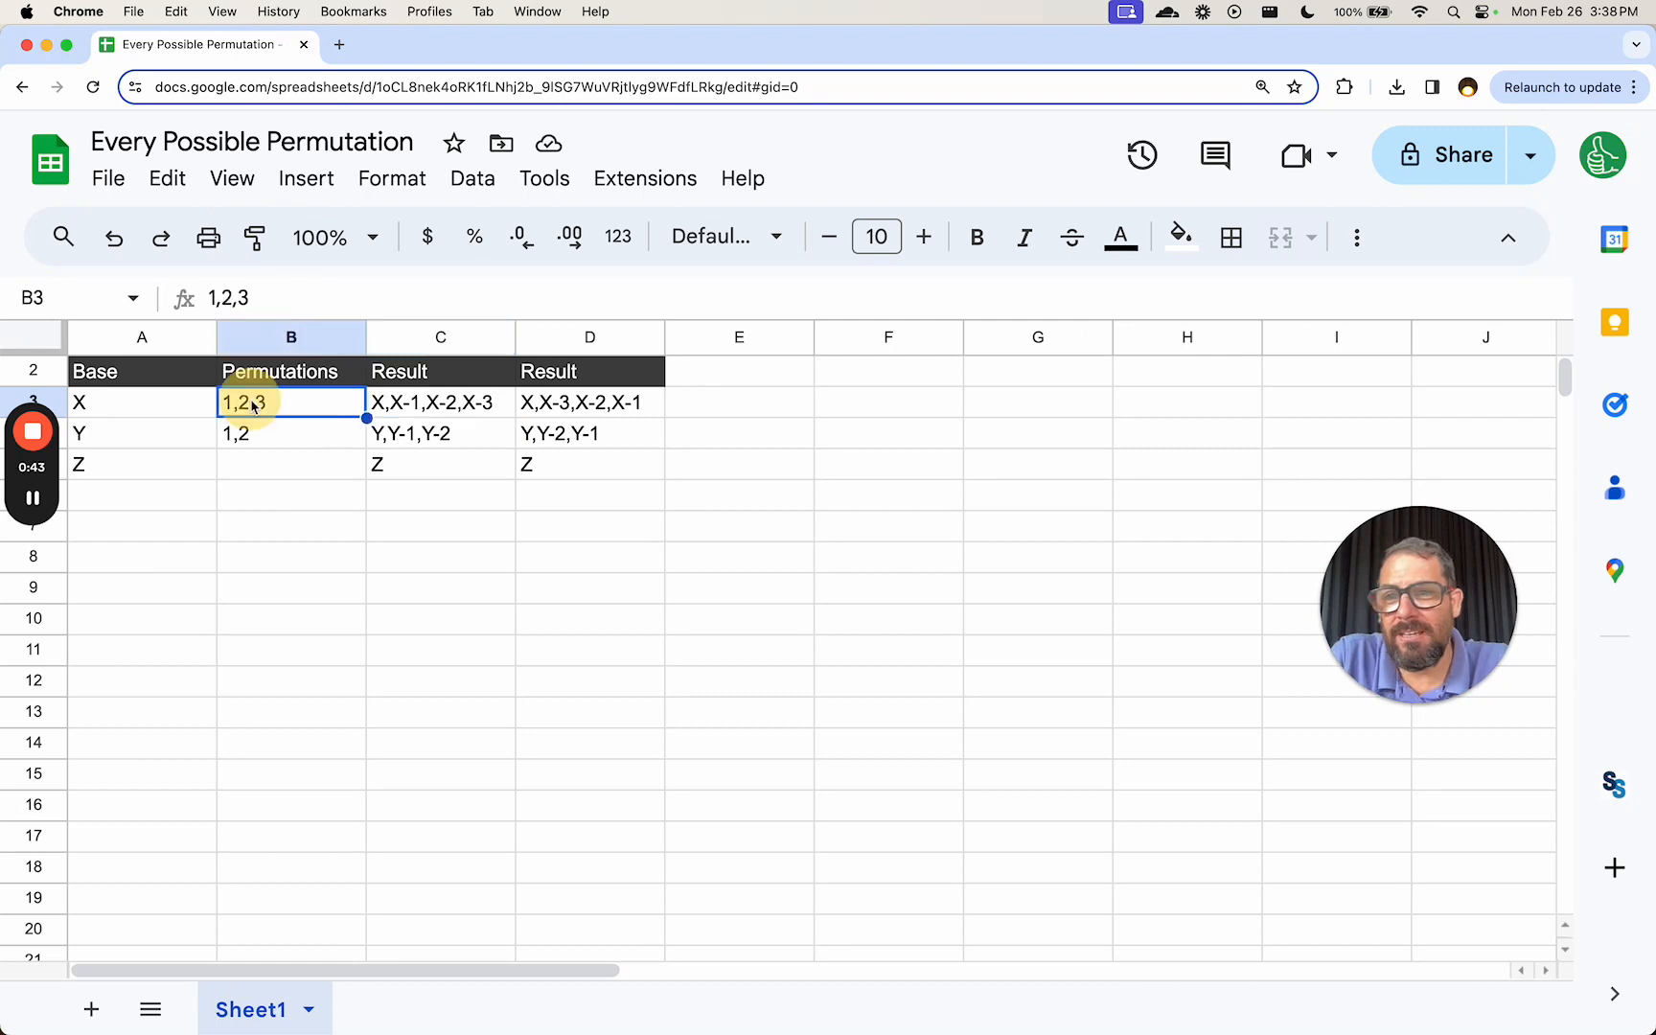
click(571, 409)
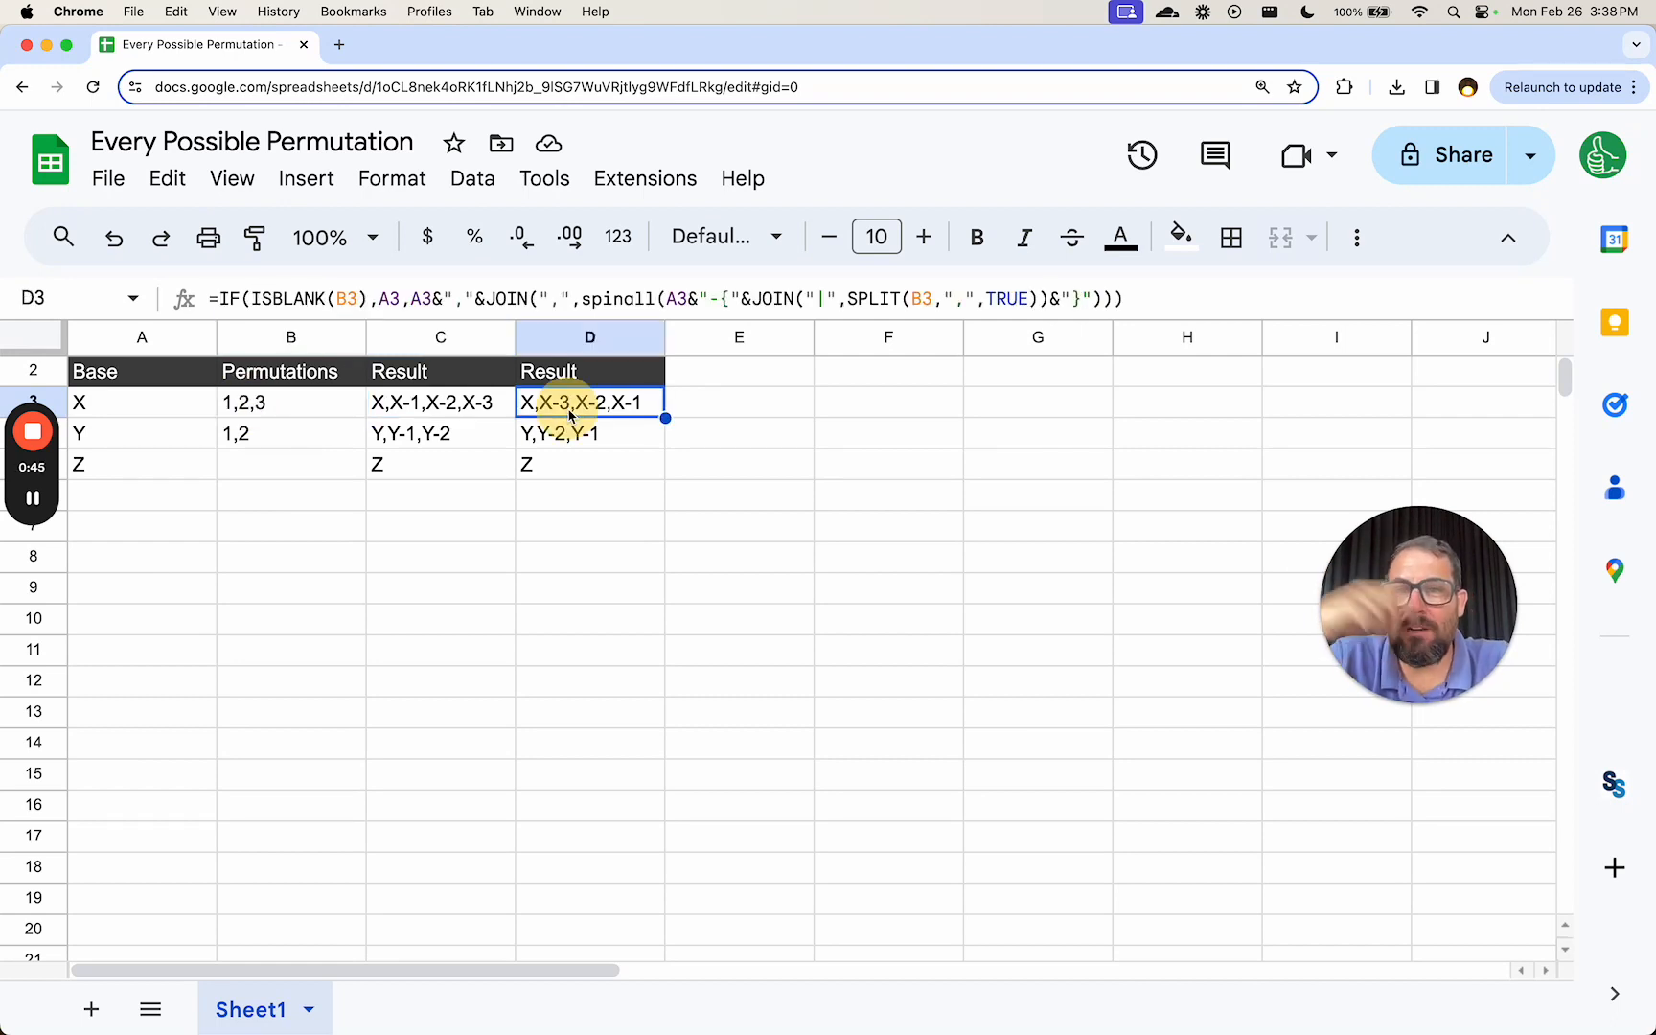
double_click(571, 409)
drag(526, 402, 1450, 426)
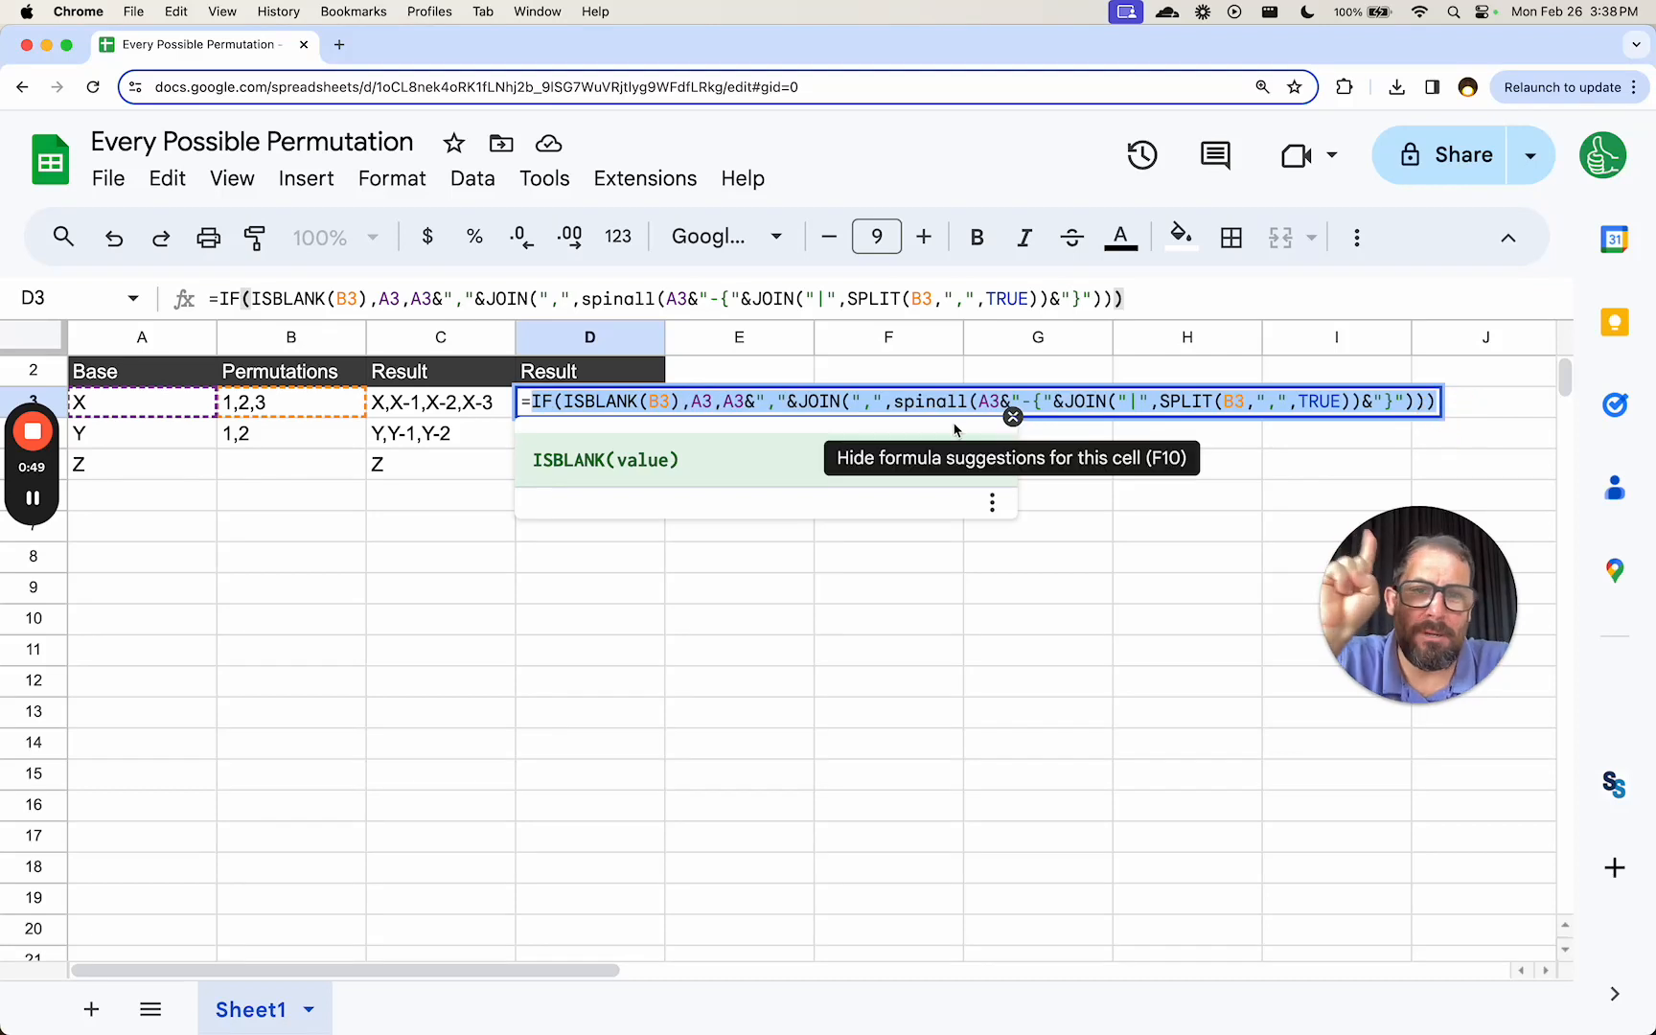
click(923, 403)
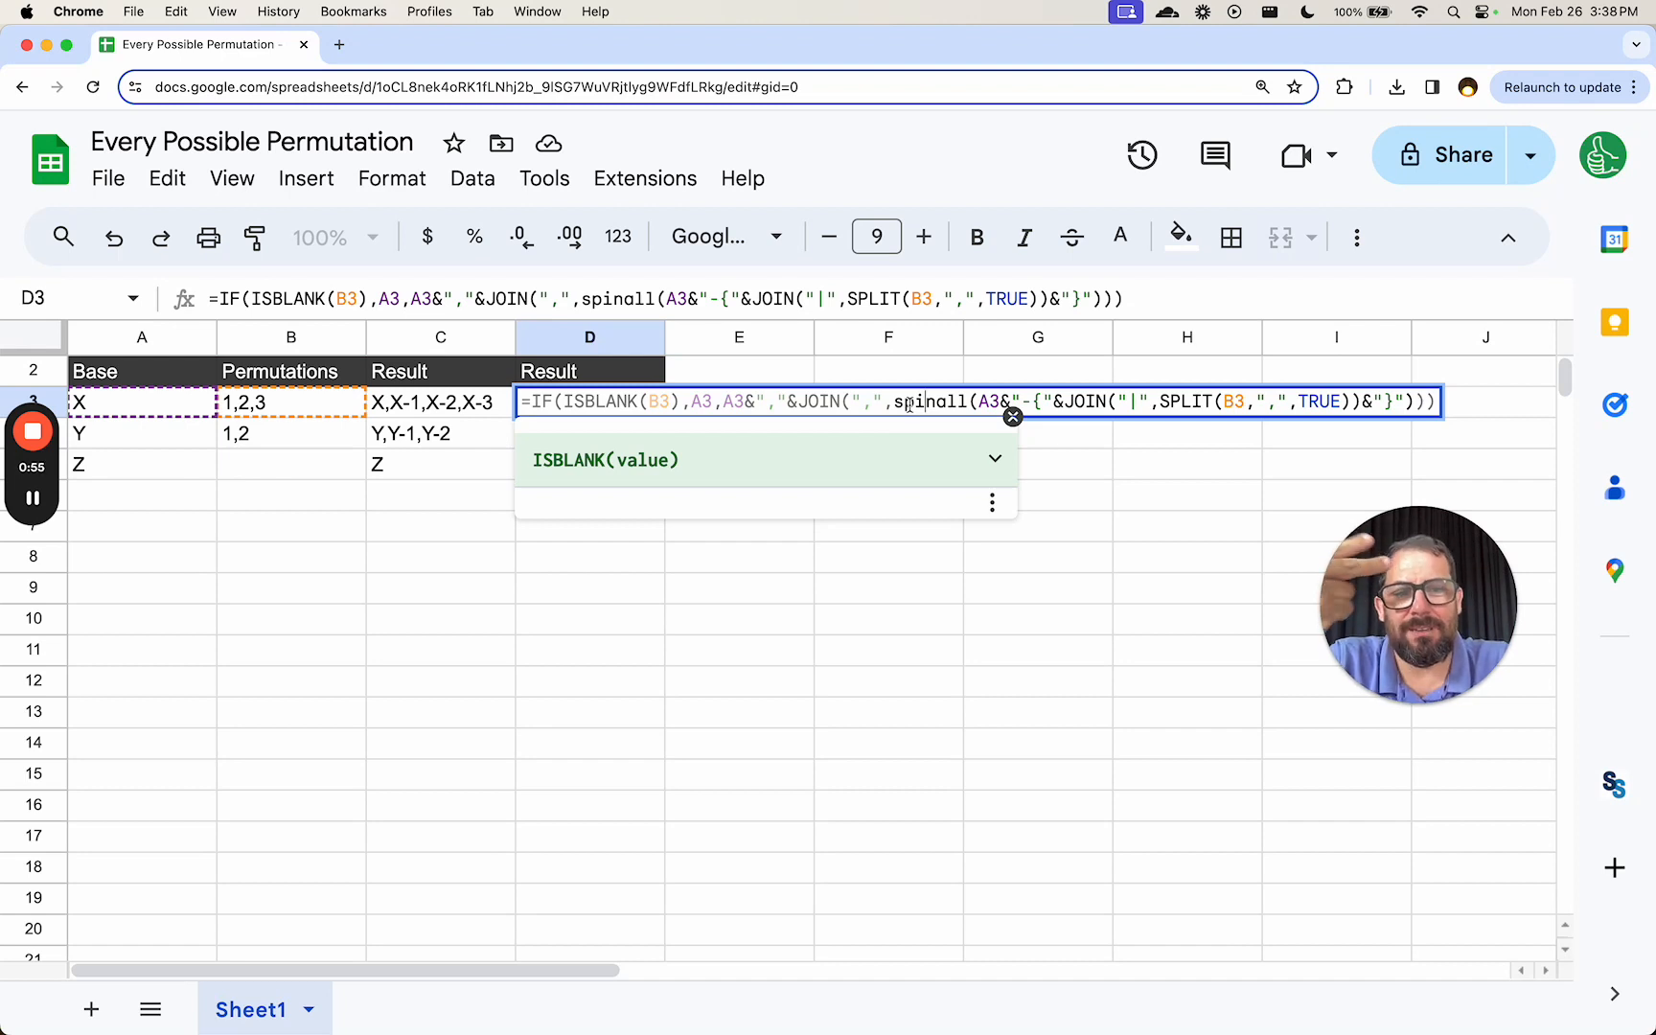
double_click(919, 402)
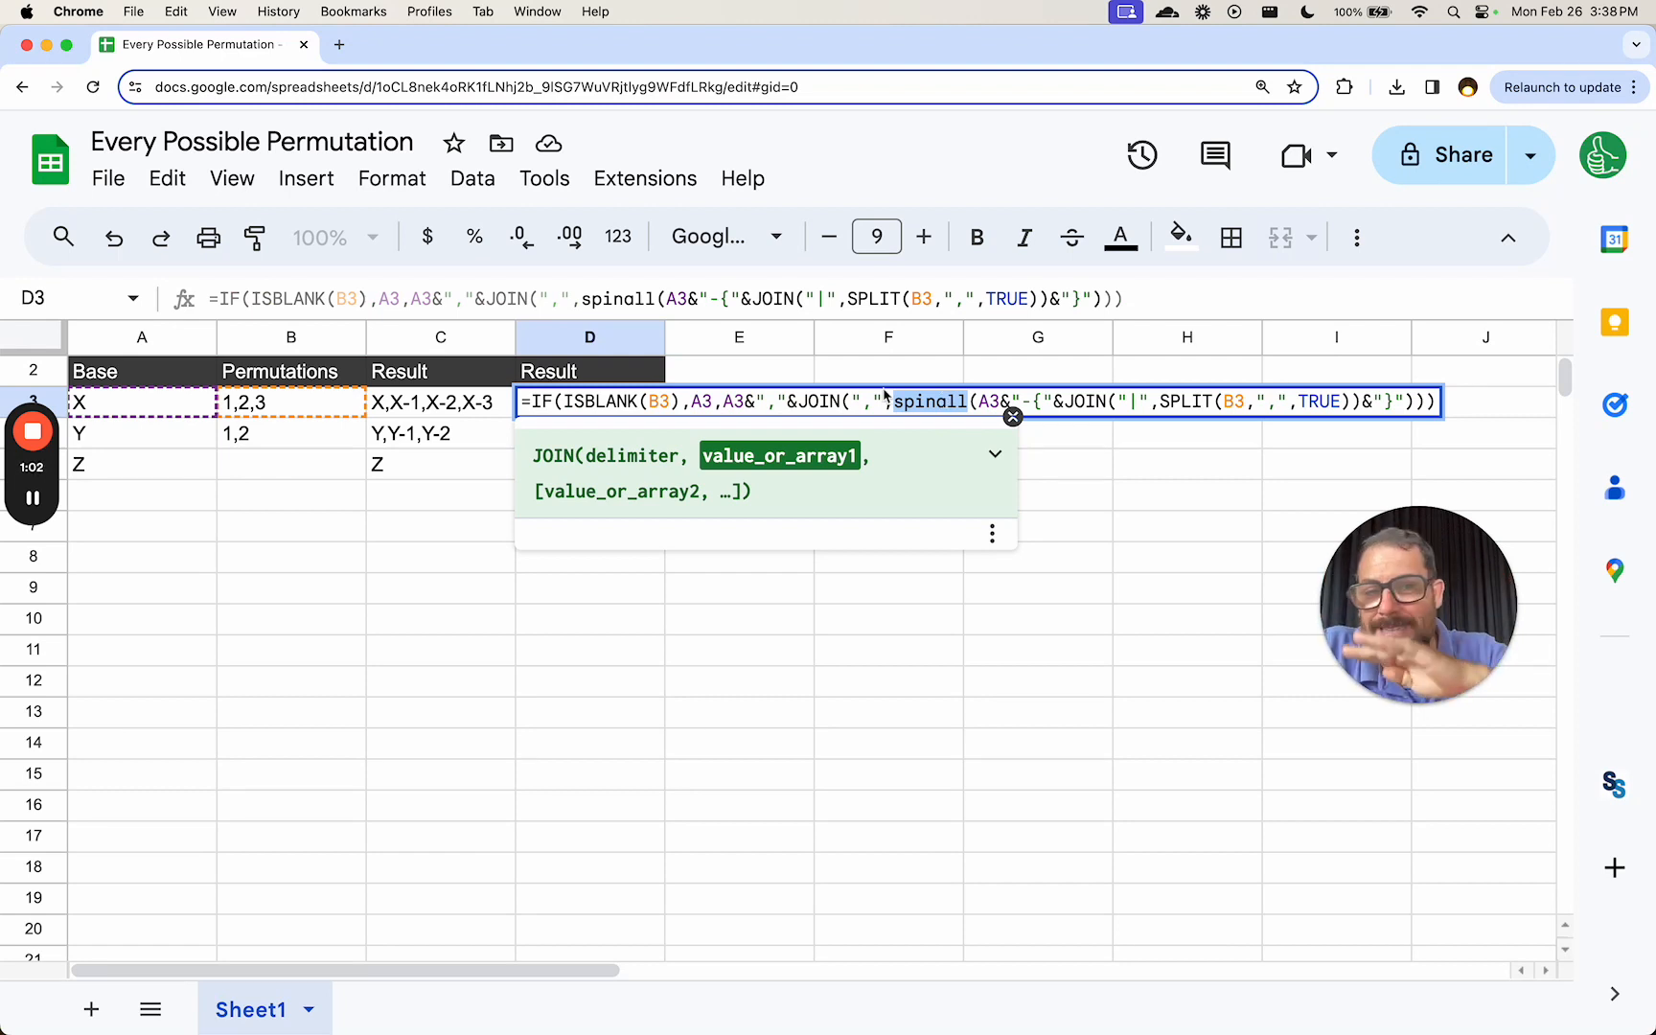
key(Escape)
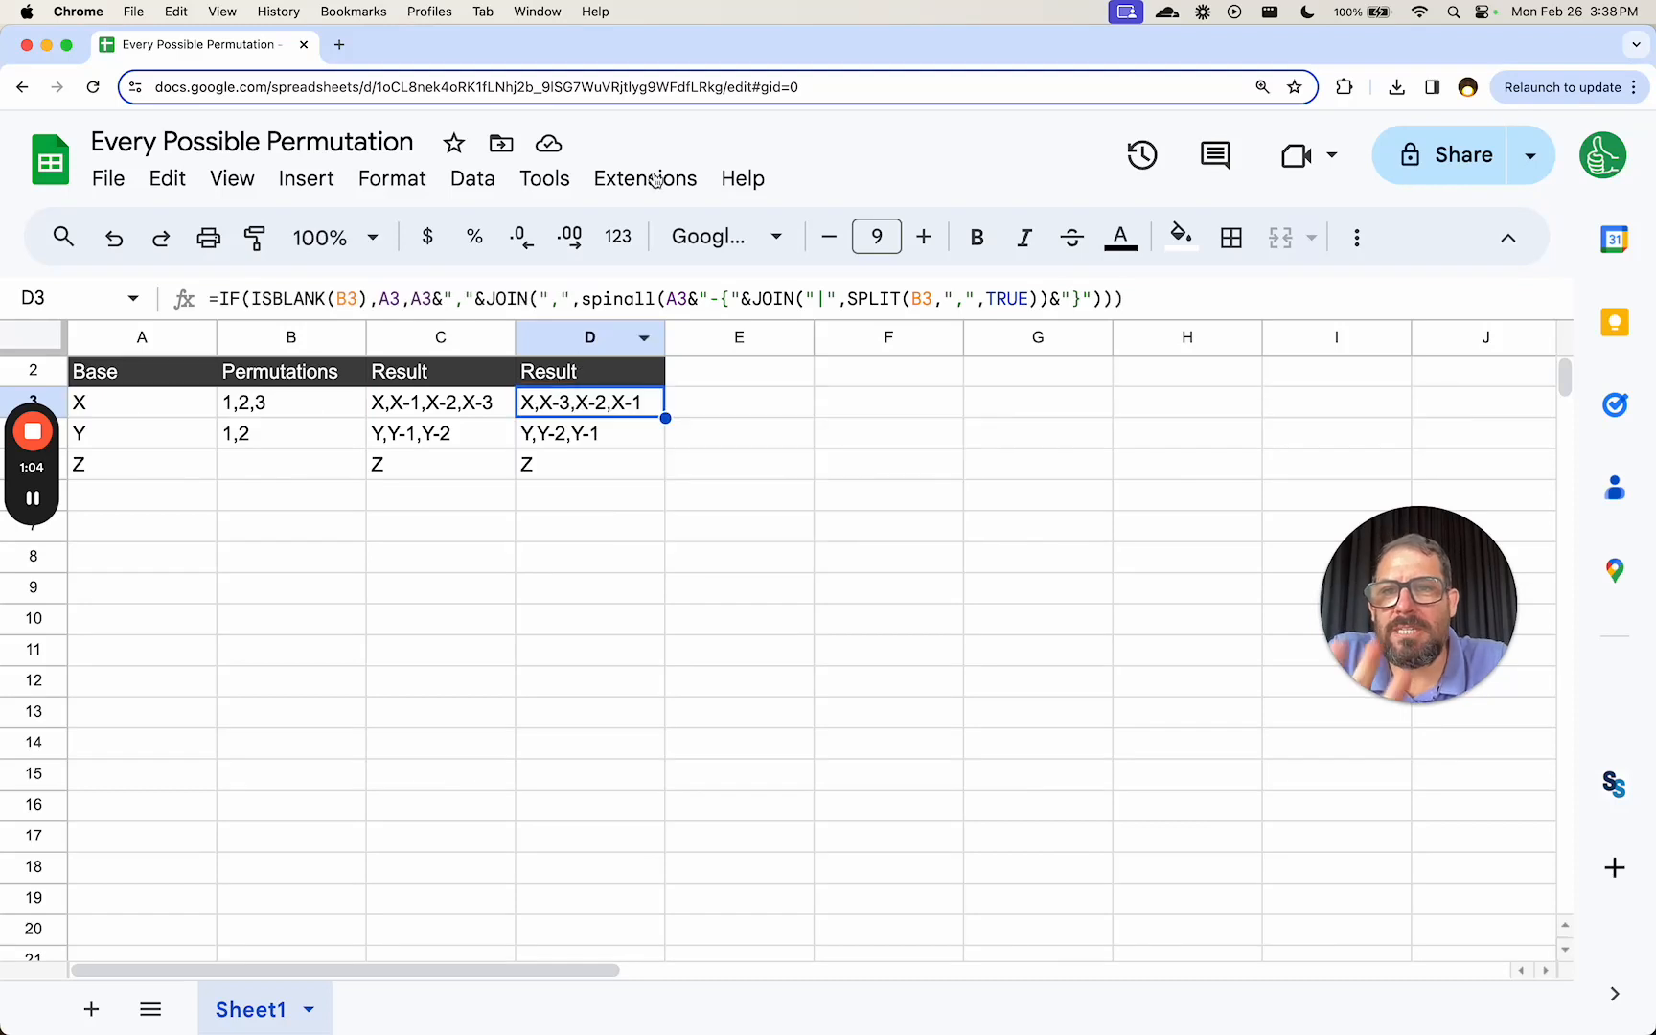
- Search the Google Workspace Marketplace add-ons for spintax, and return to the sheet
click(644, 188)
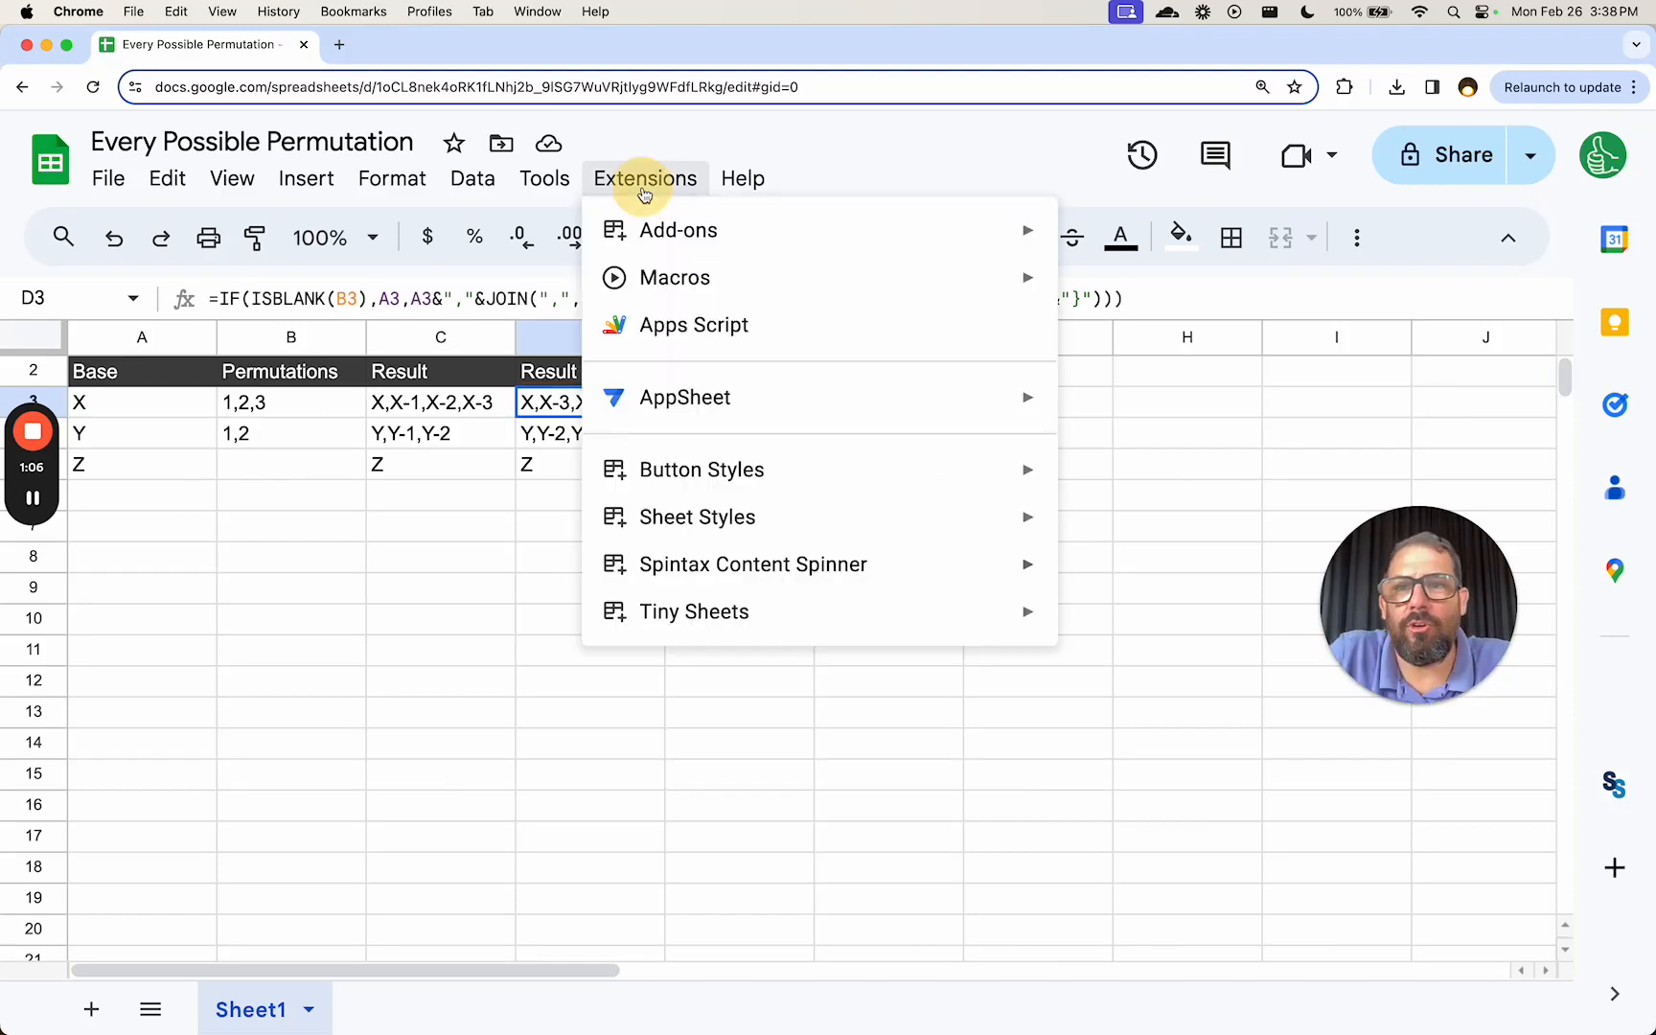
mouse_move(690, 240)
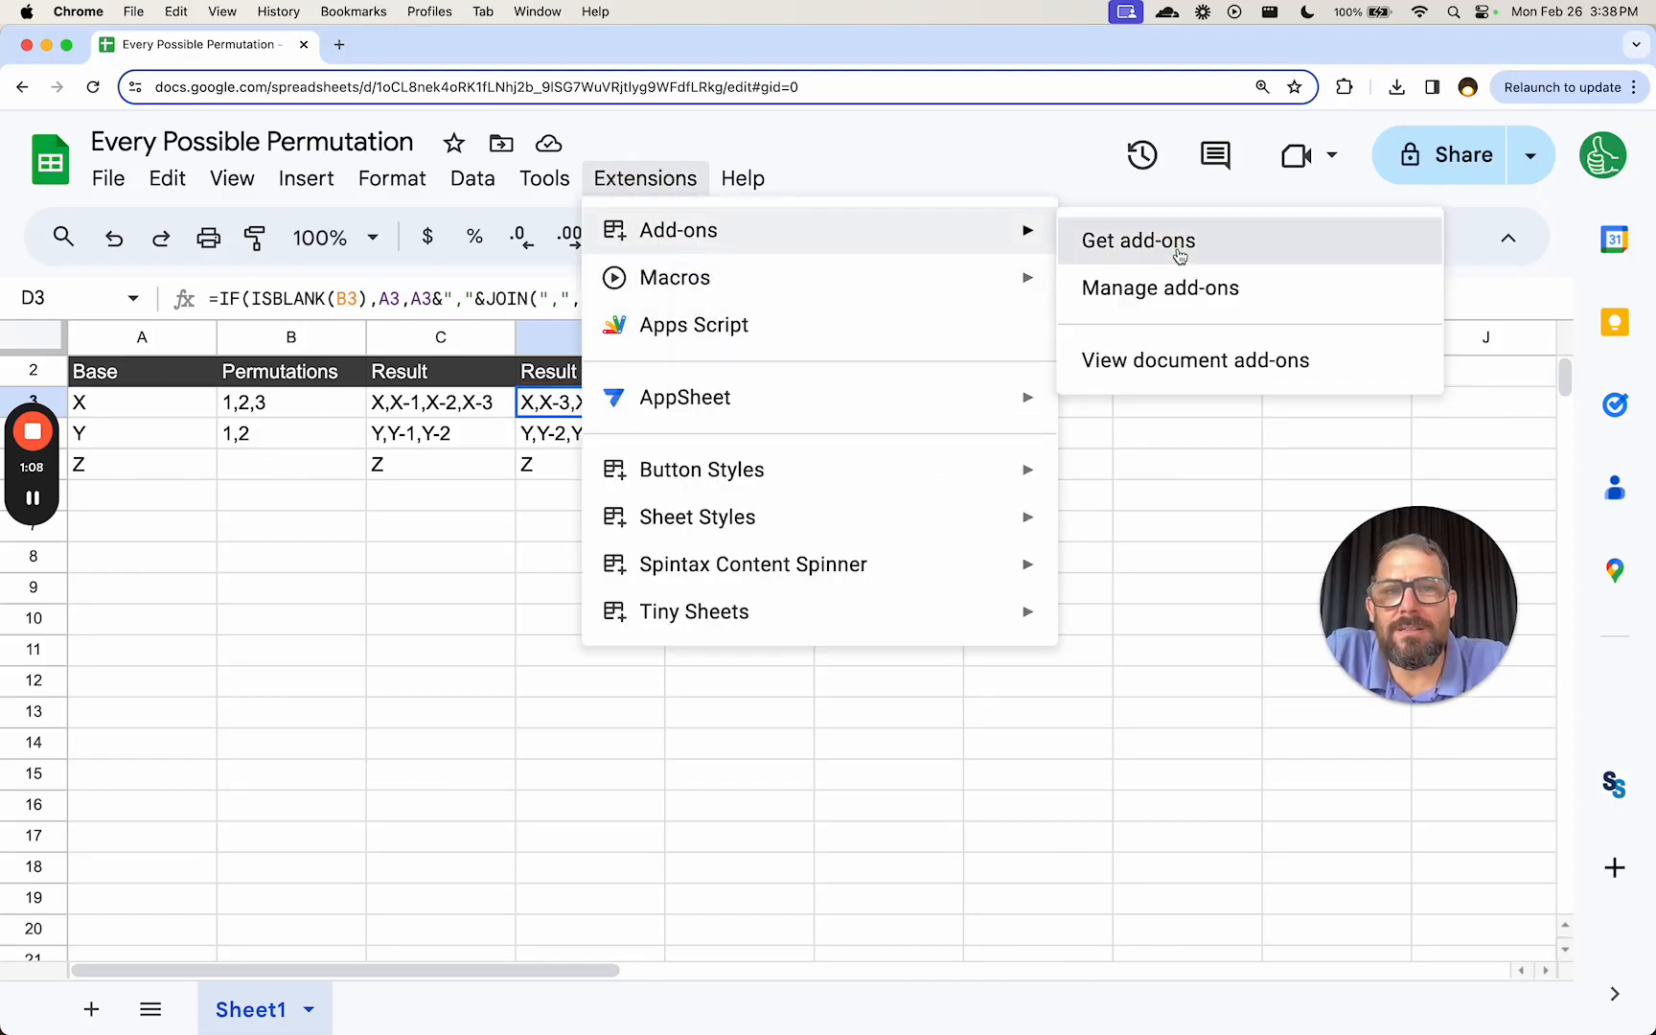
click(1136, 241)
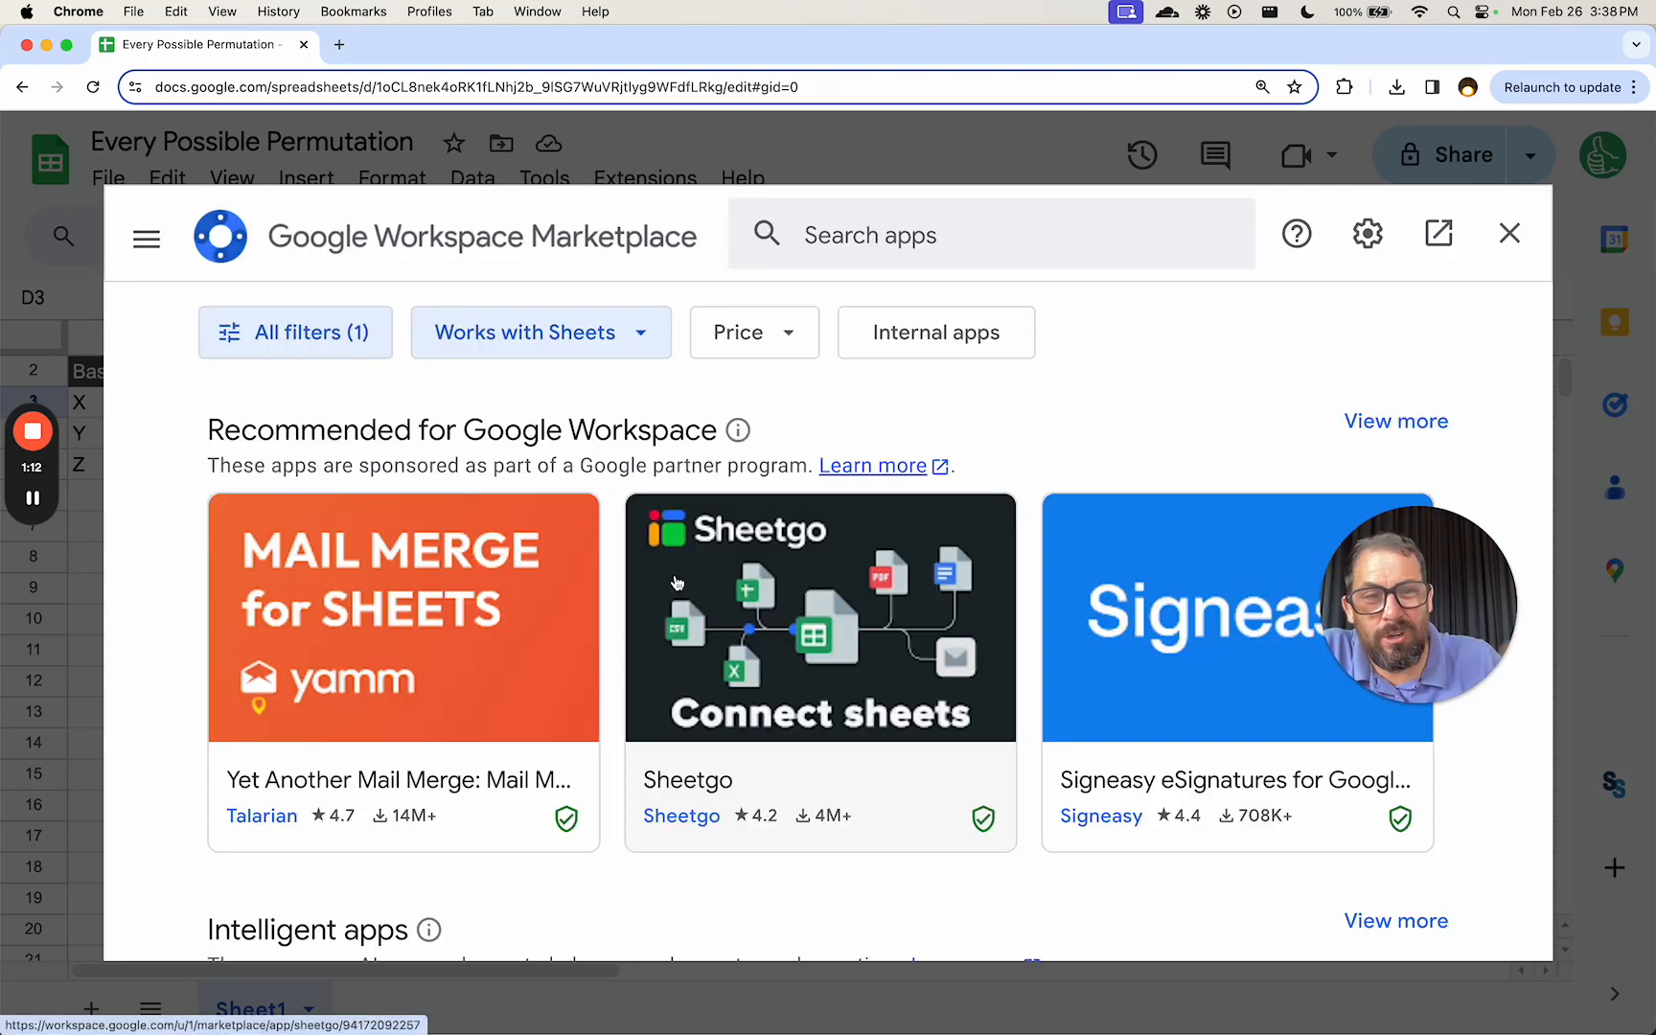
click(857, 248)
text(spintax)
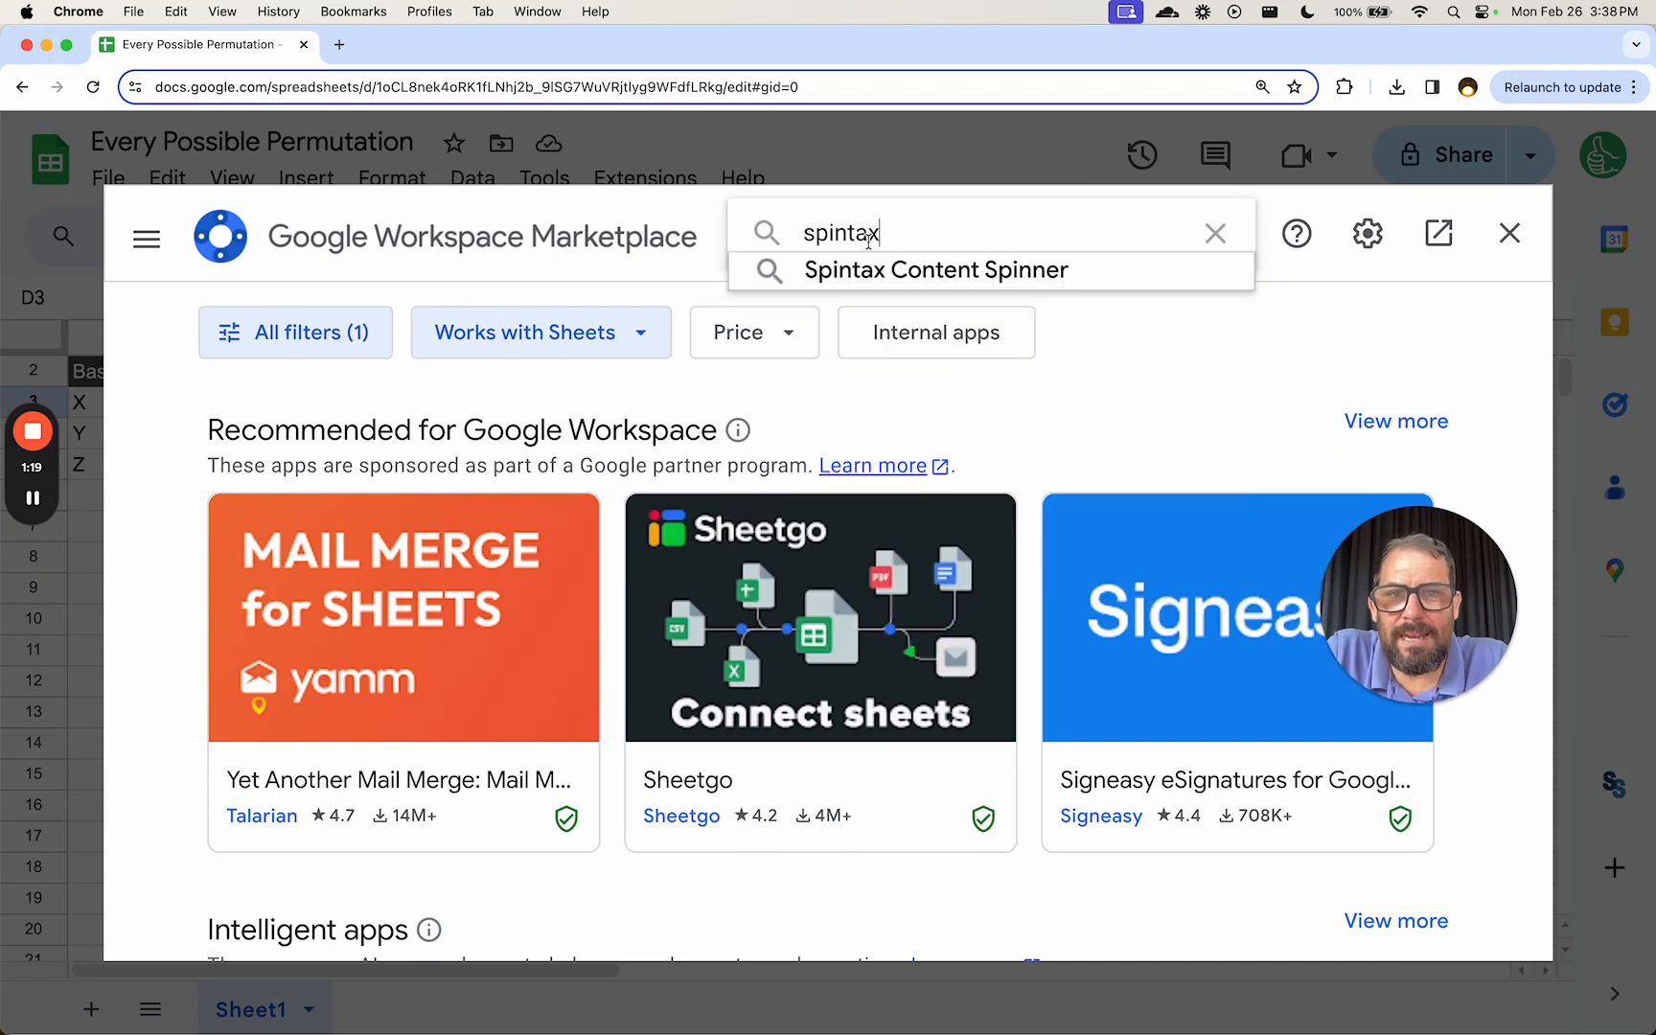
key(Return)
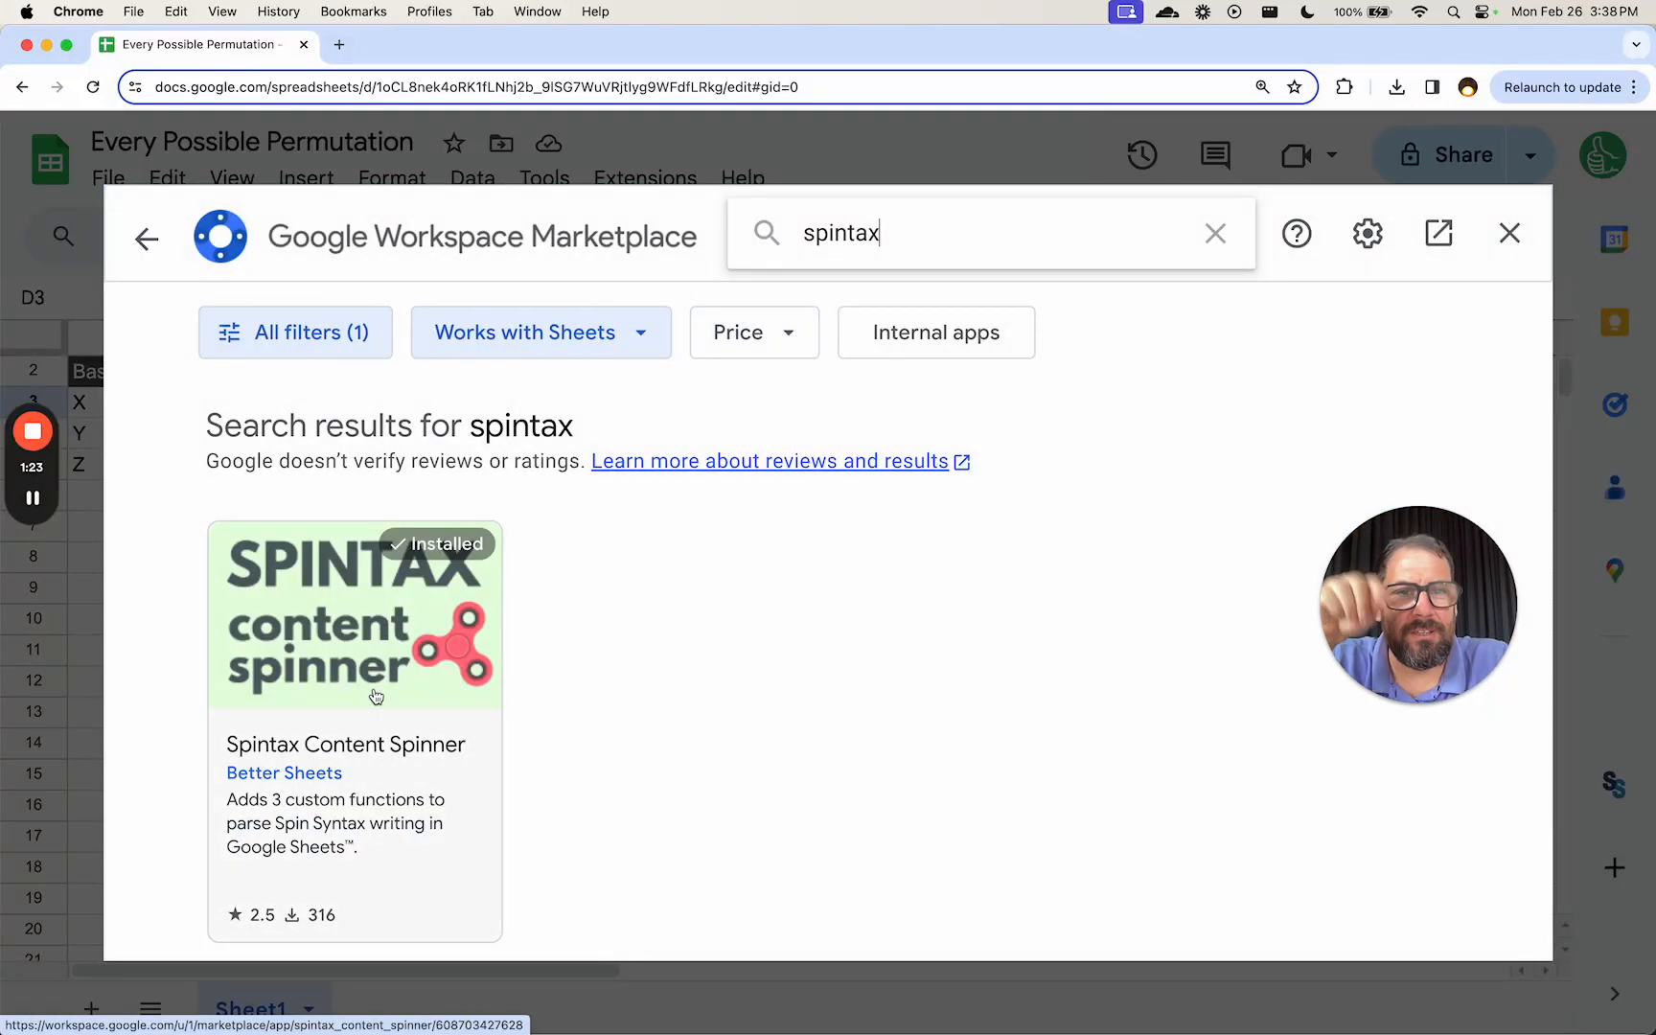
click(1512, 232)
- Enter the spintax example {X|Y|Z} in cell E3
click(457, 406)
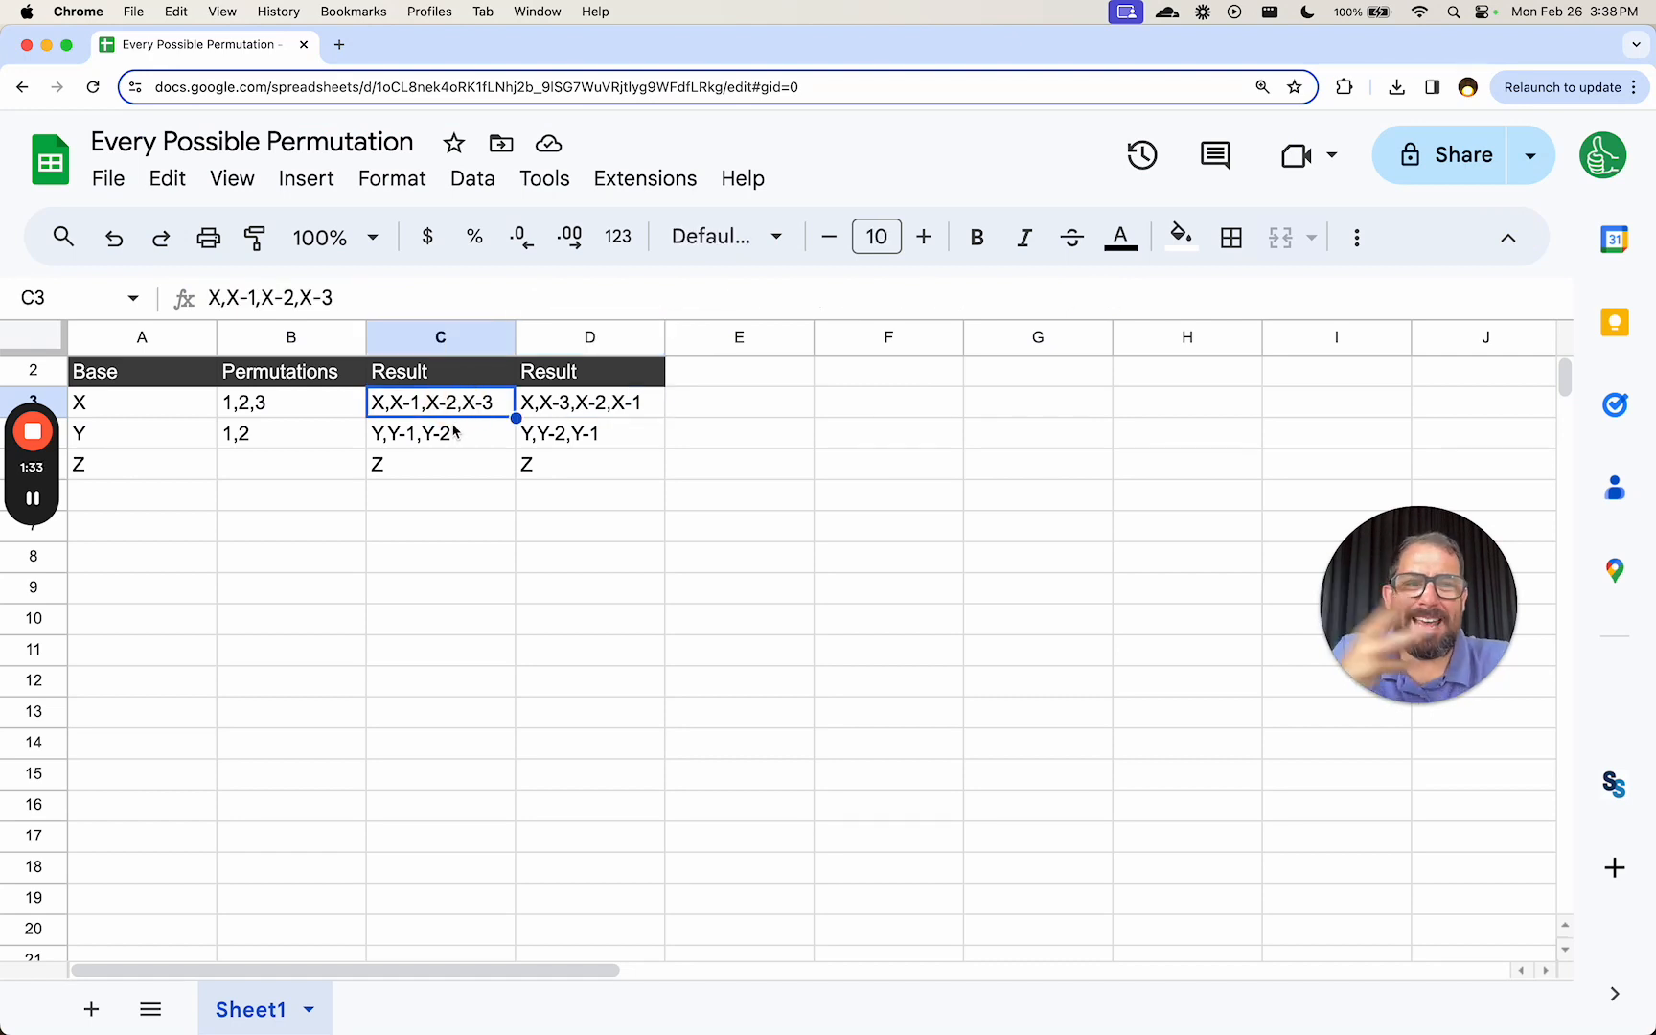
click(781, 411)
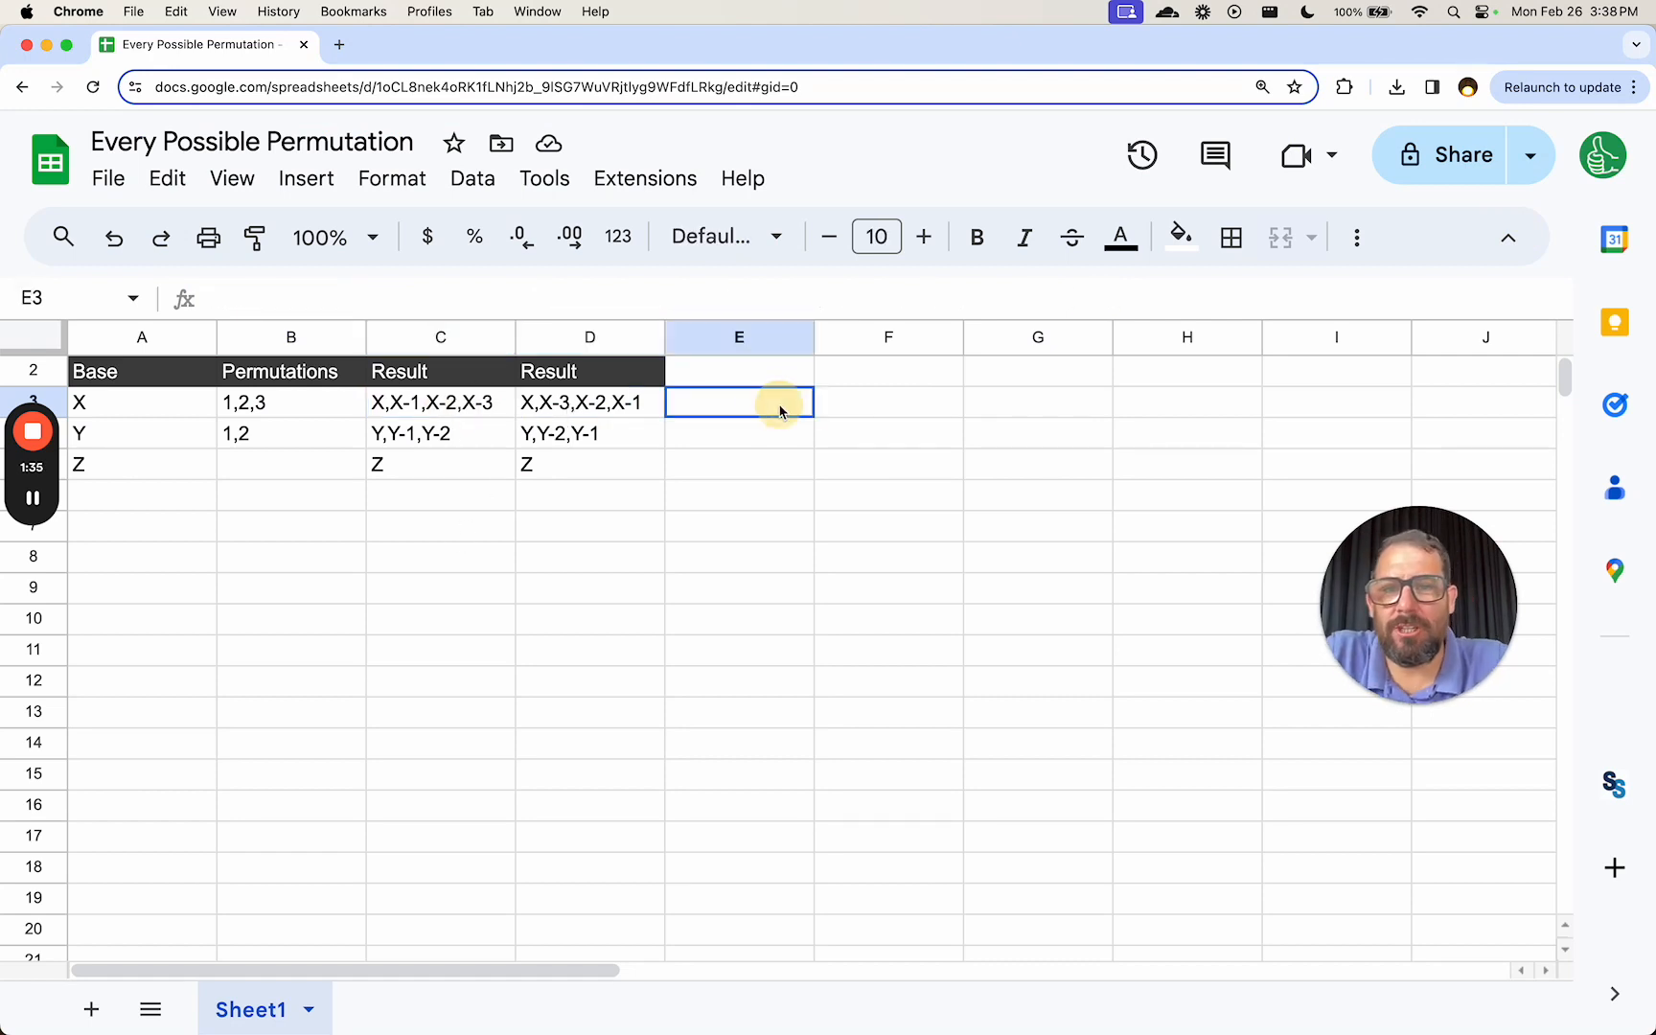
text(=)
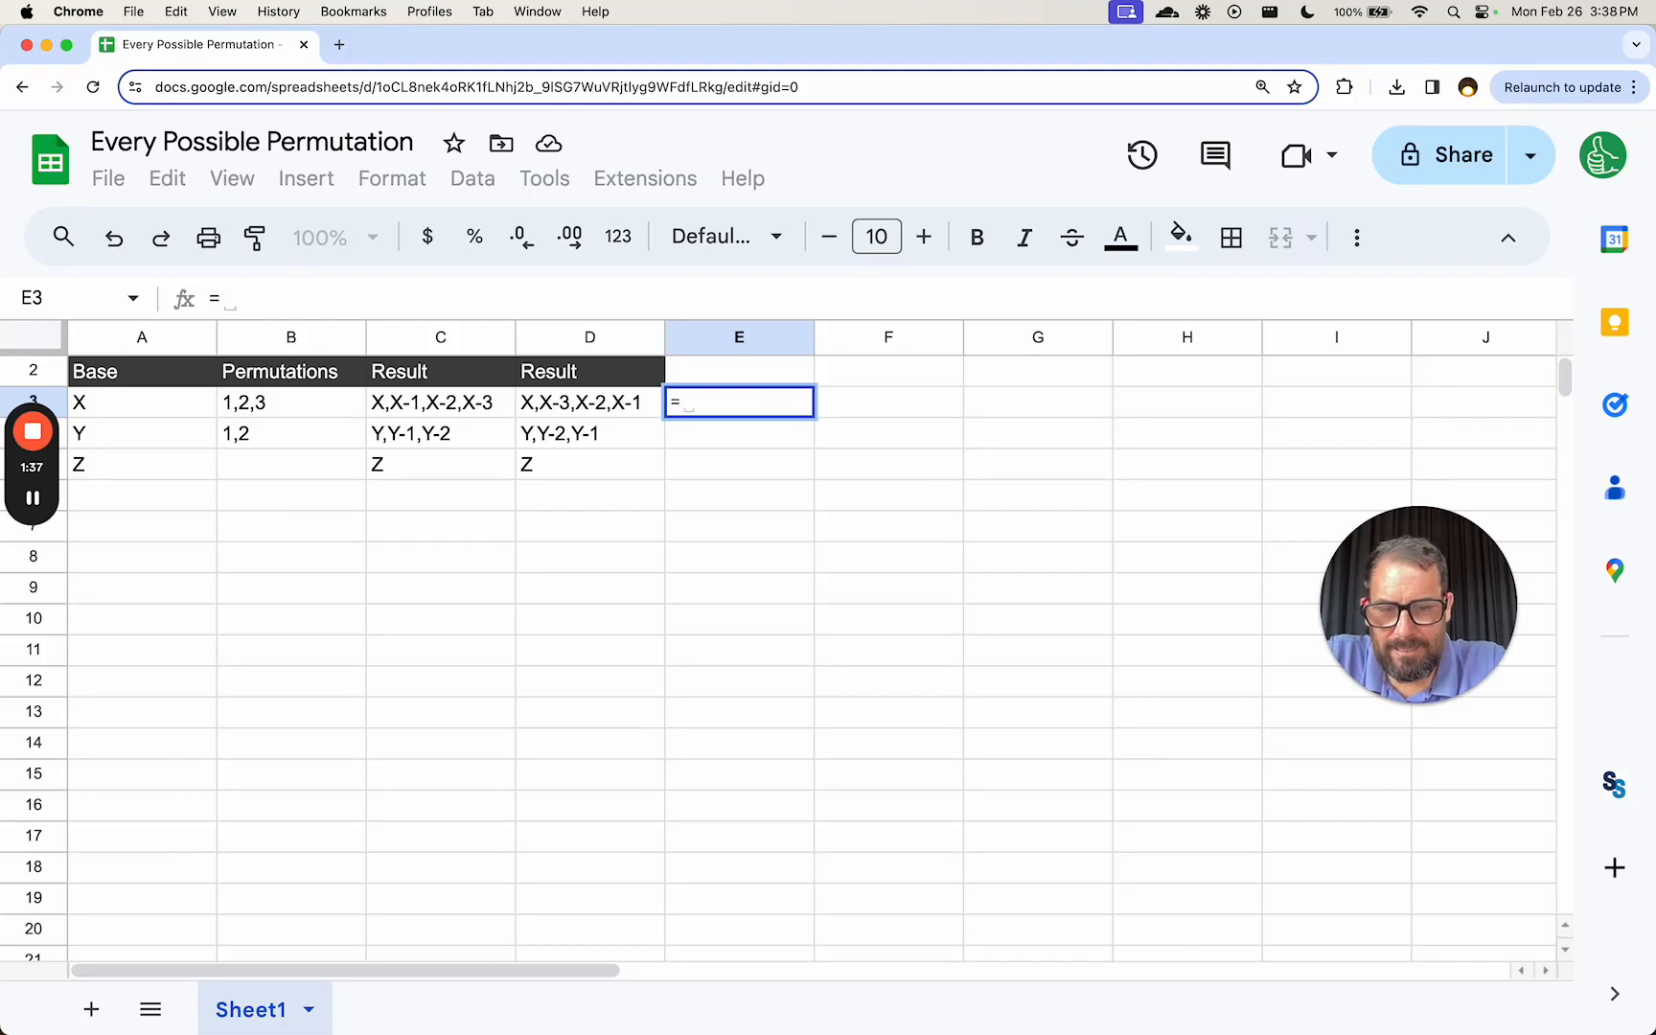
key(BackSpace)
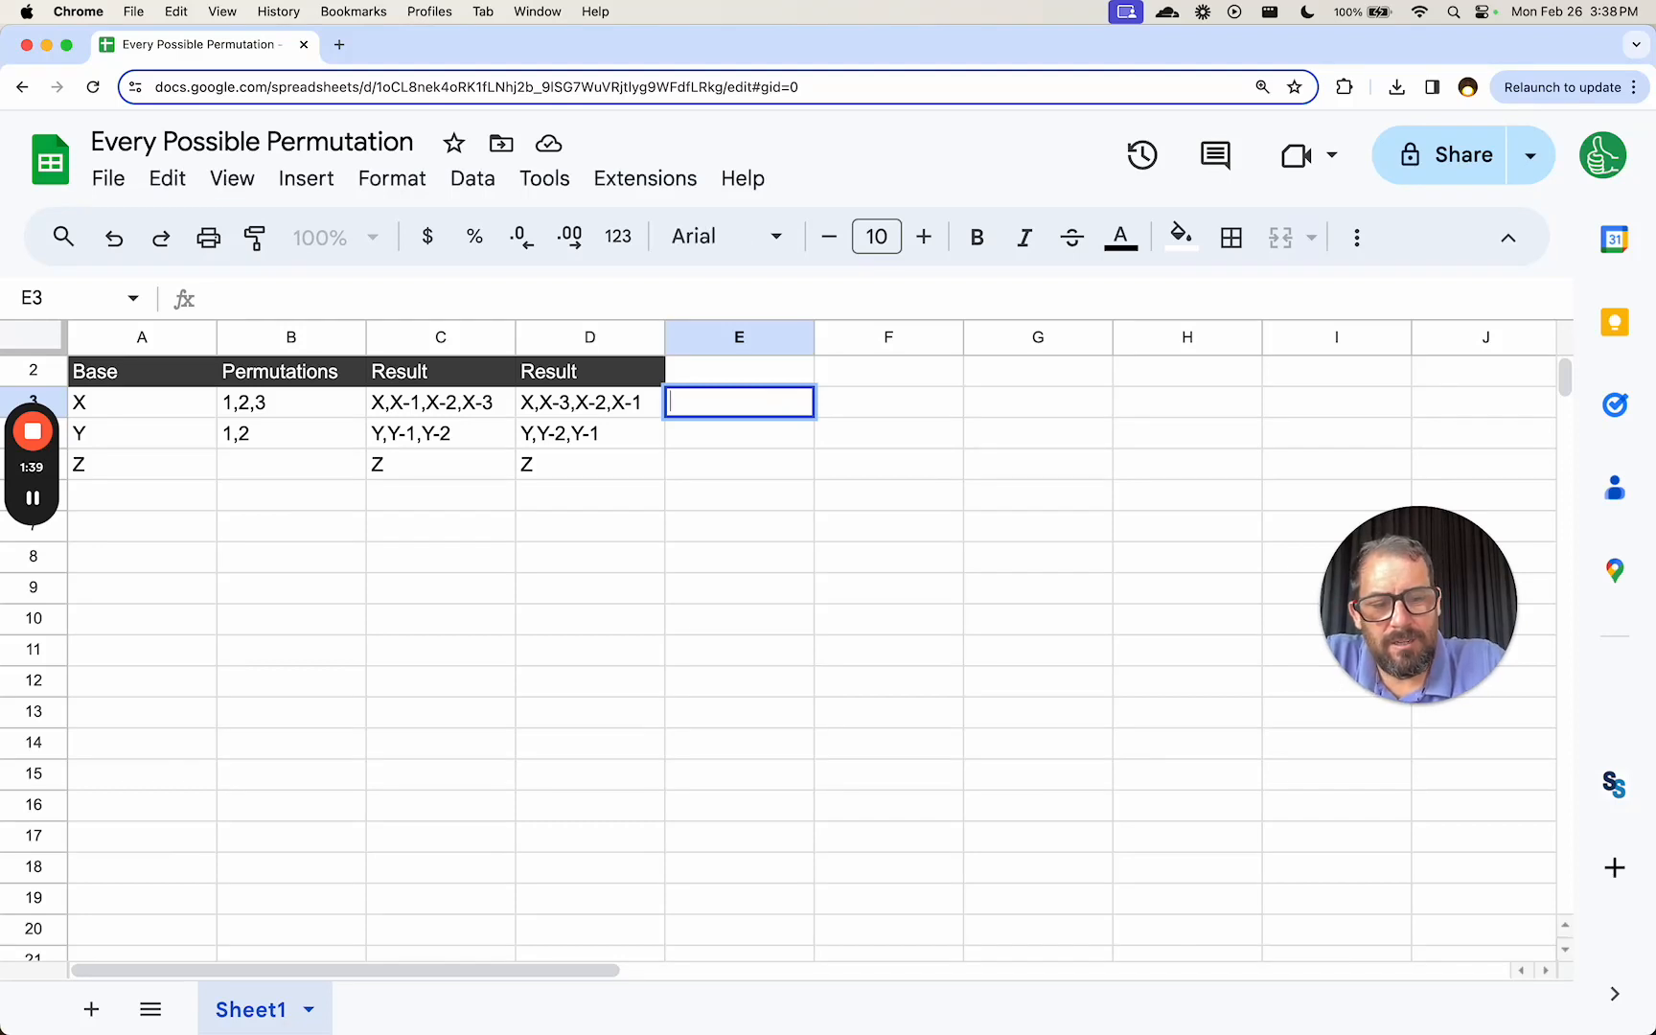
text({})
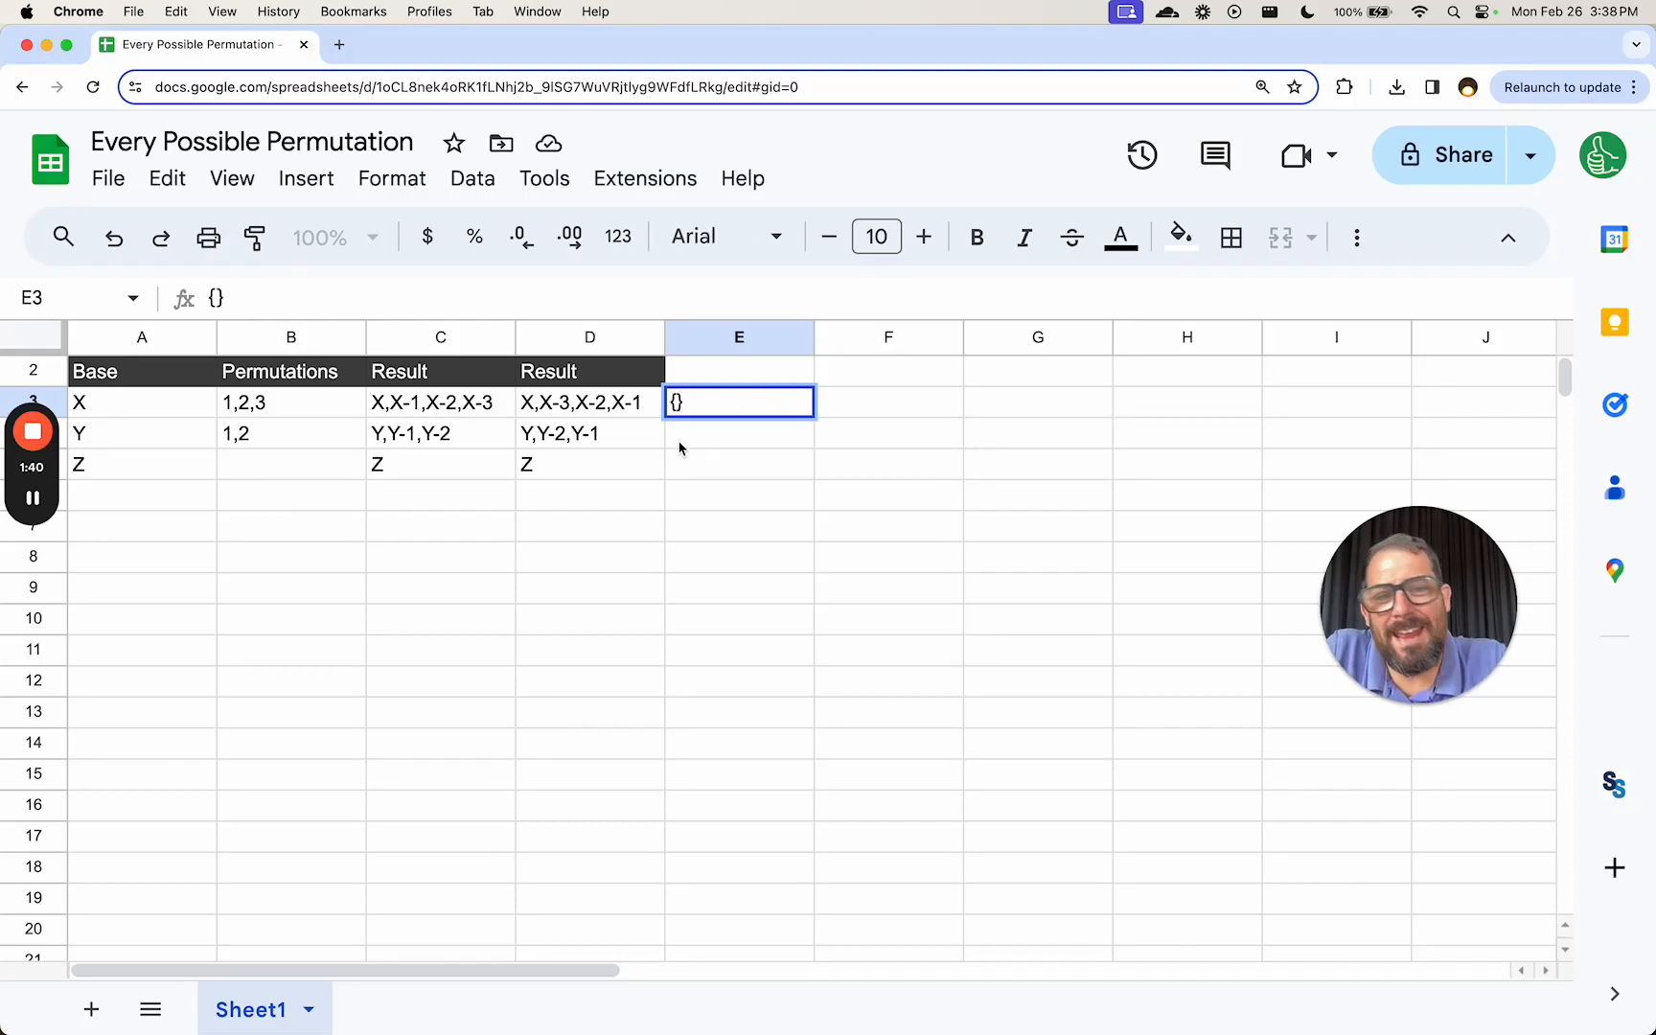
key(BackSpace)
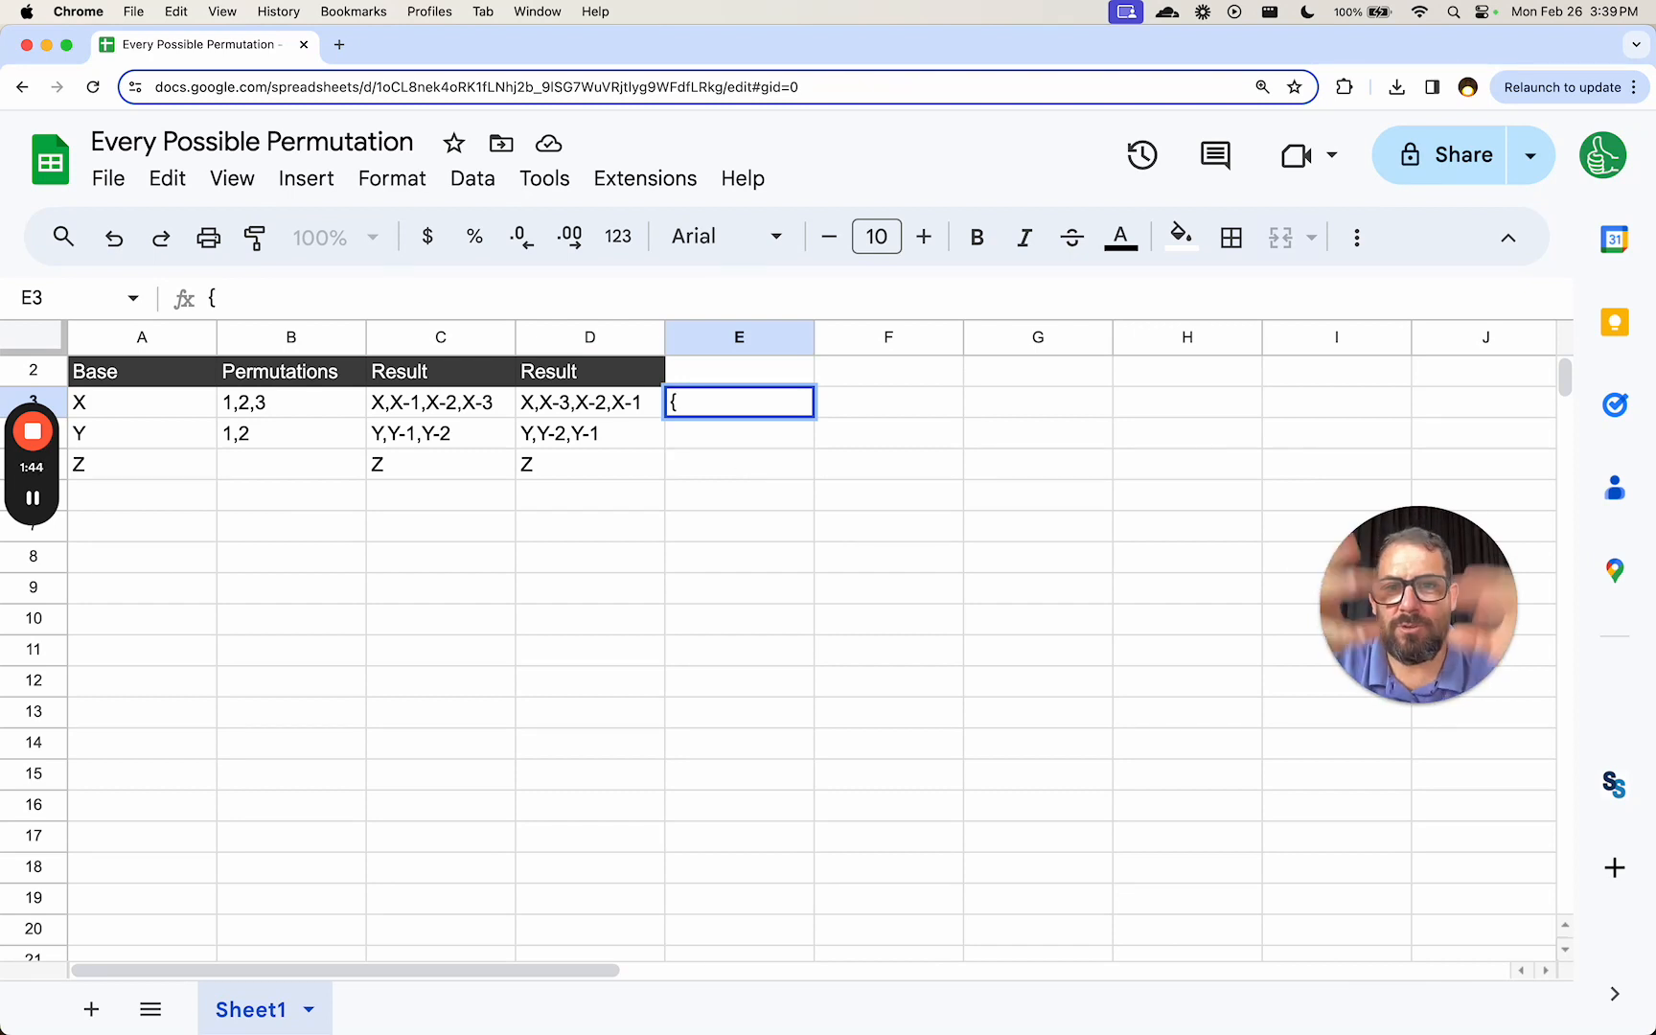
text(X)
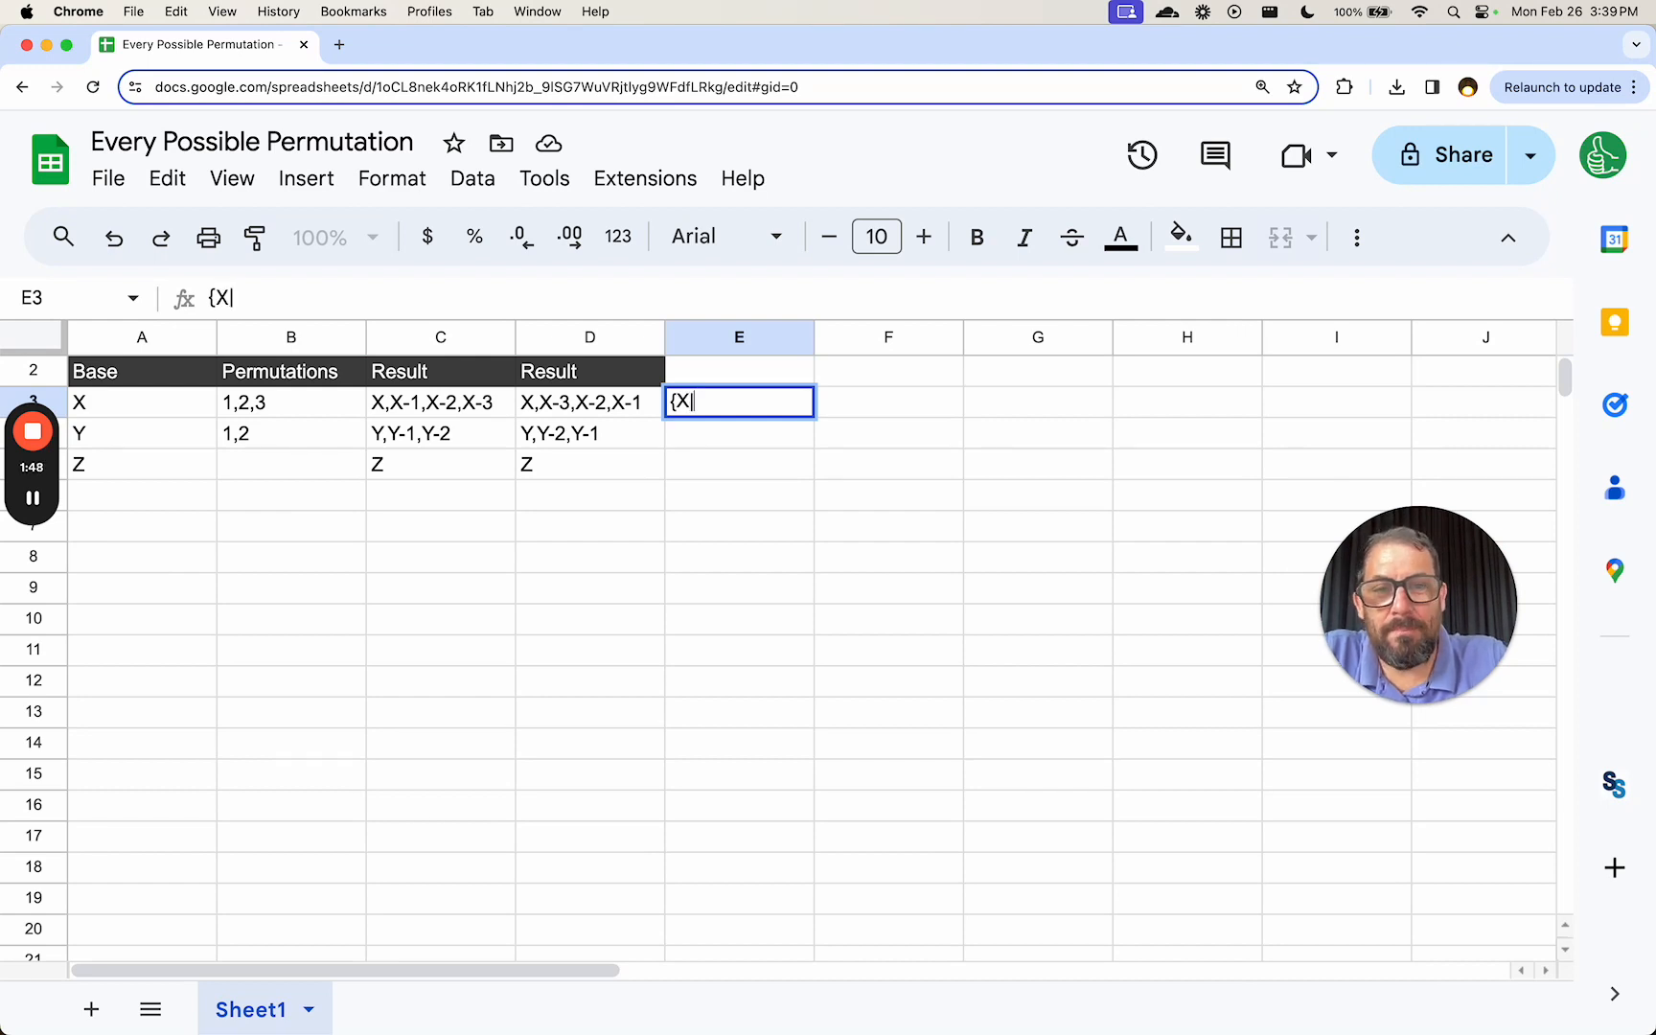
text(|Y)
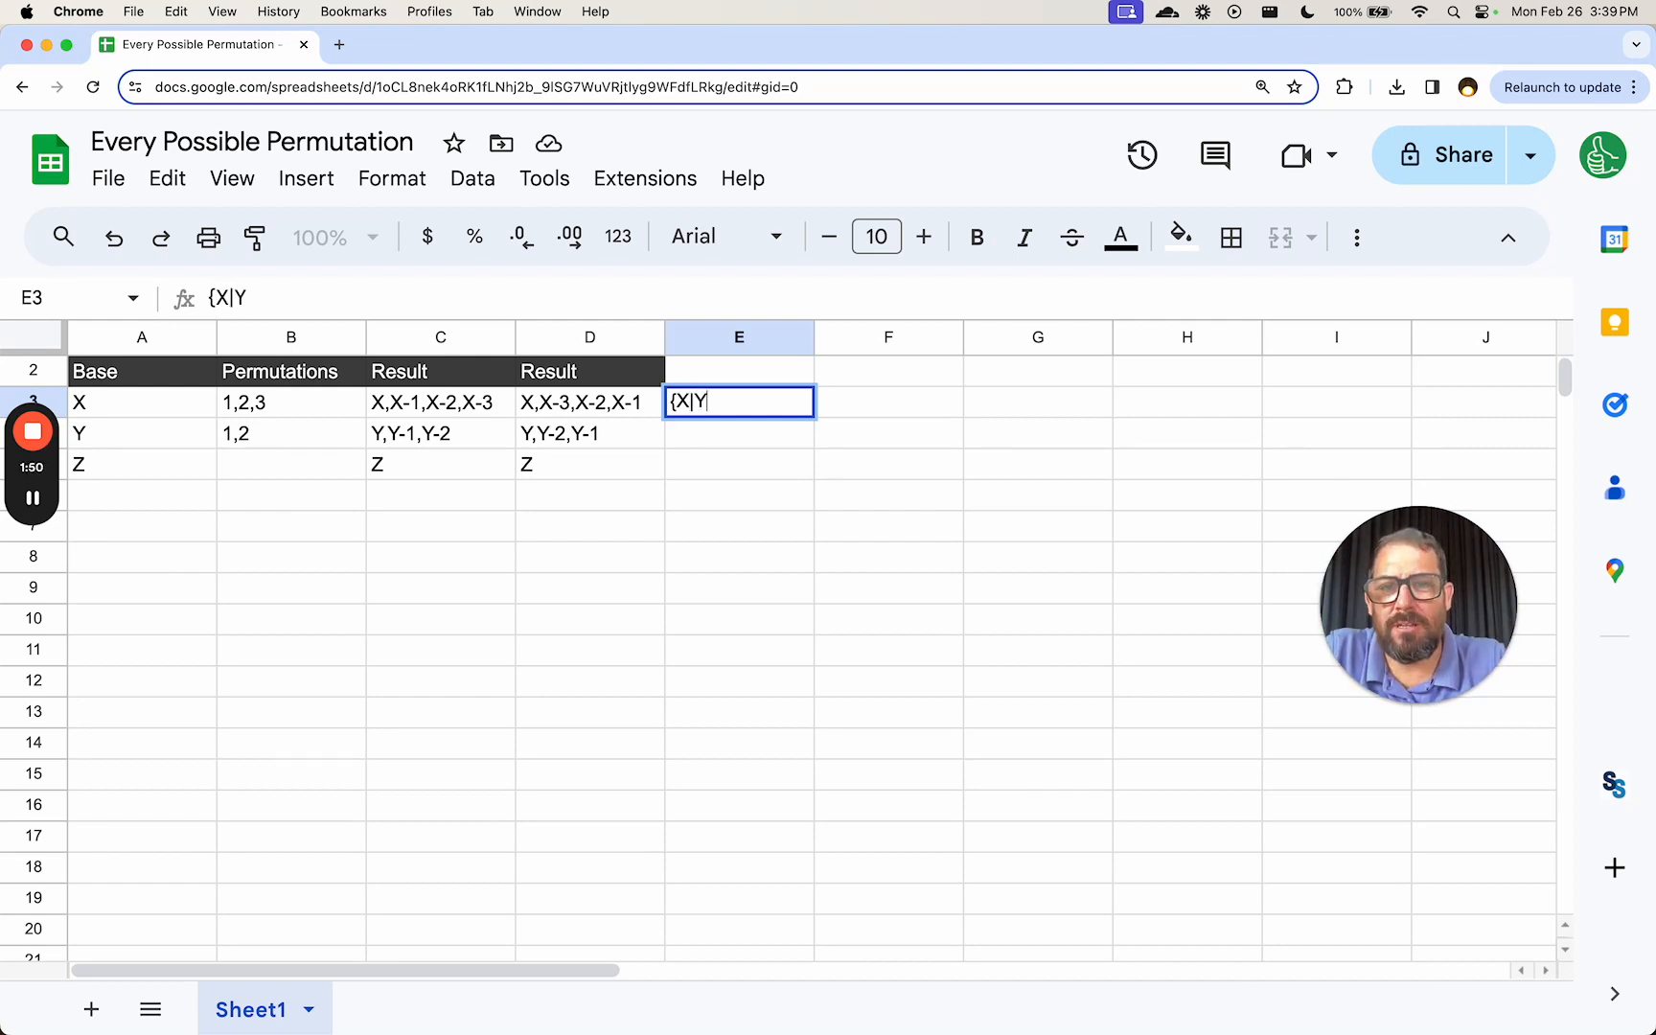
text(|Z)
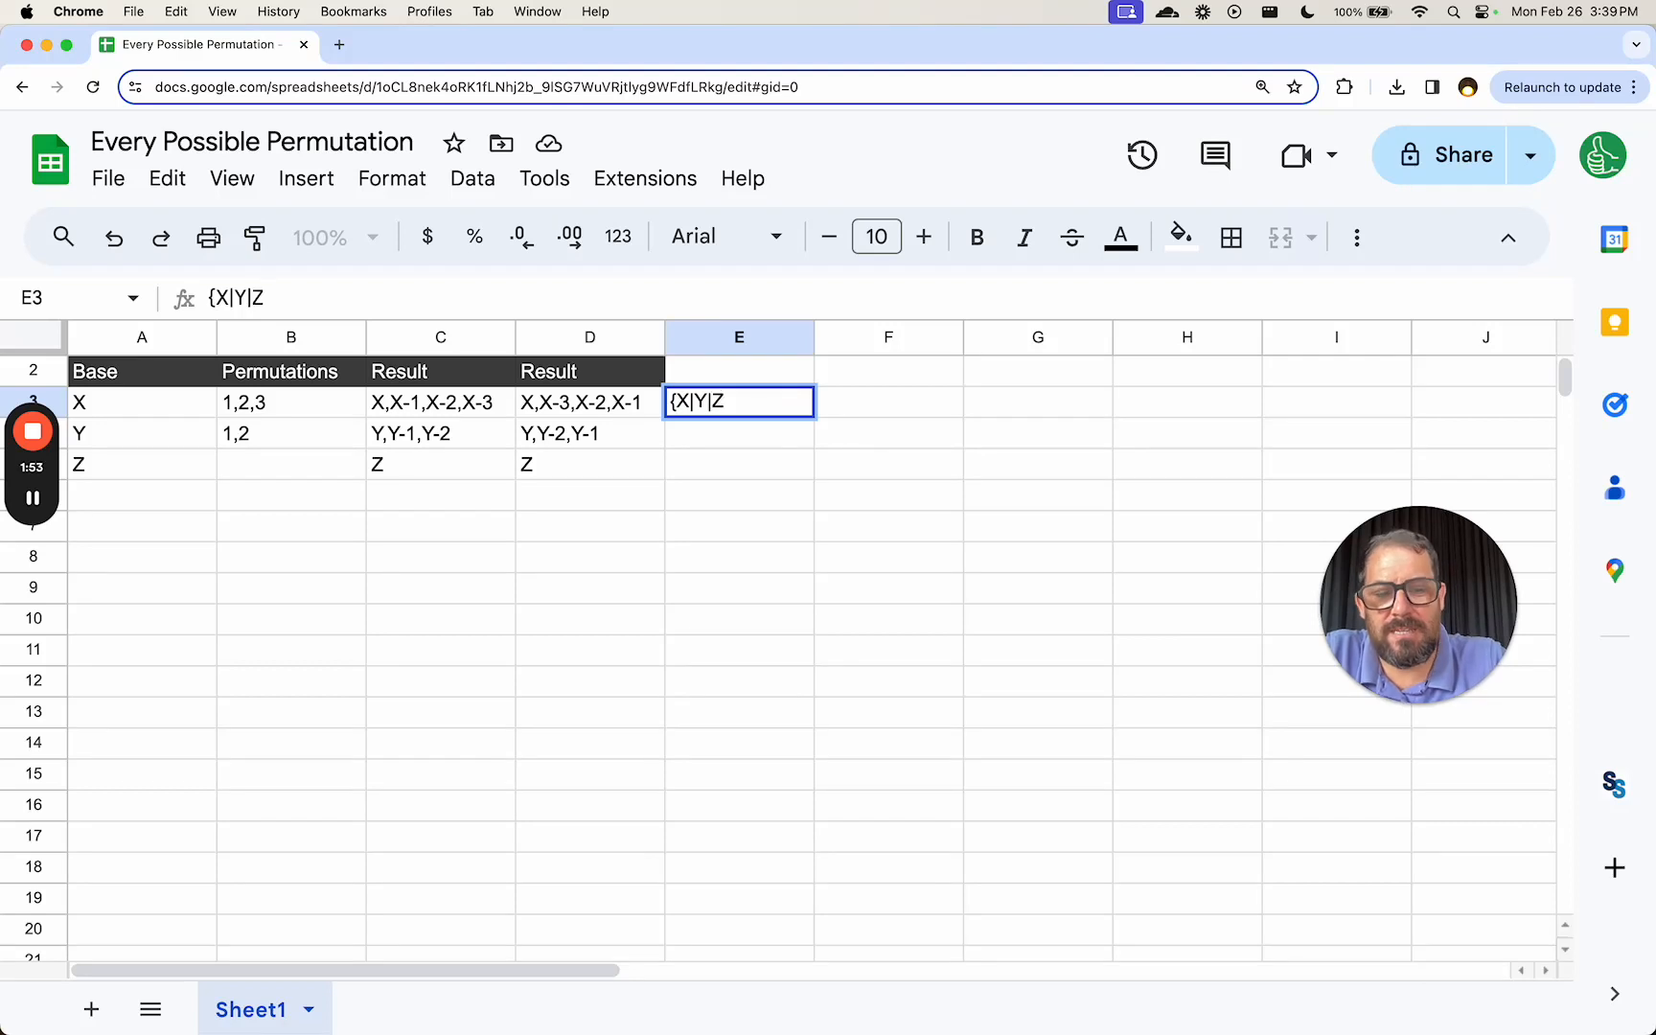
key(Tab)
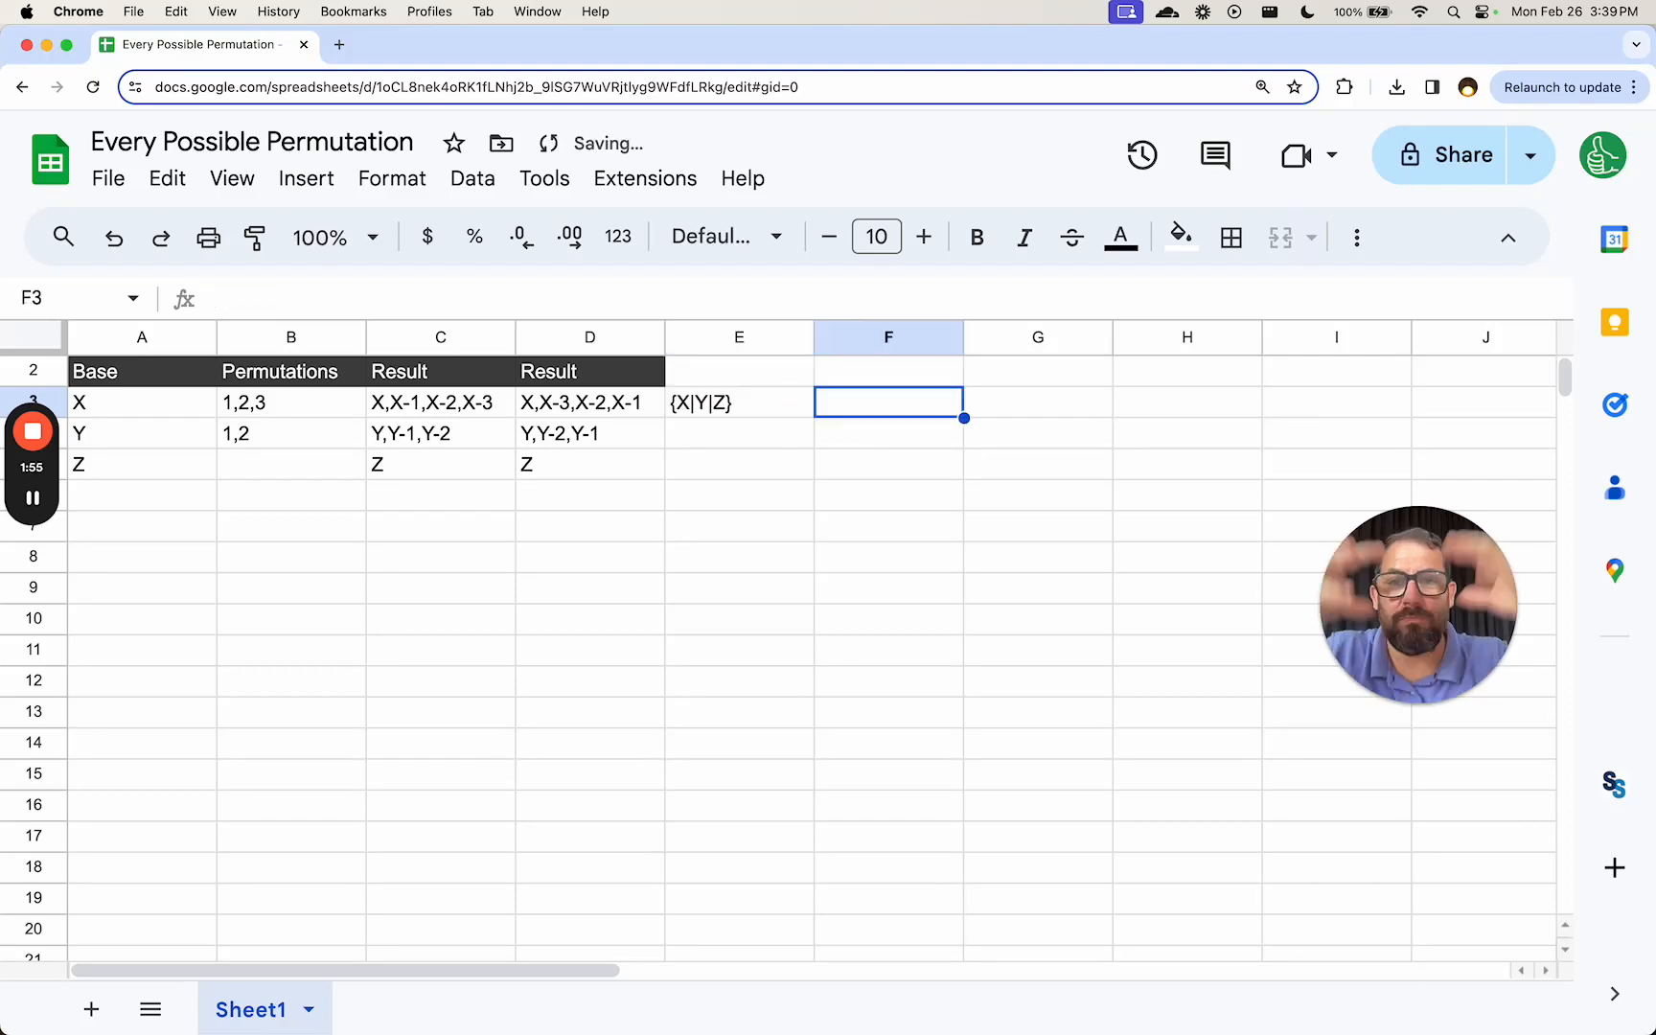
double_click(774, 413)
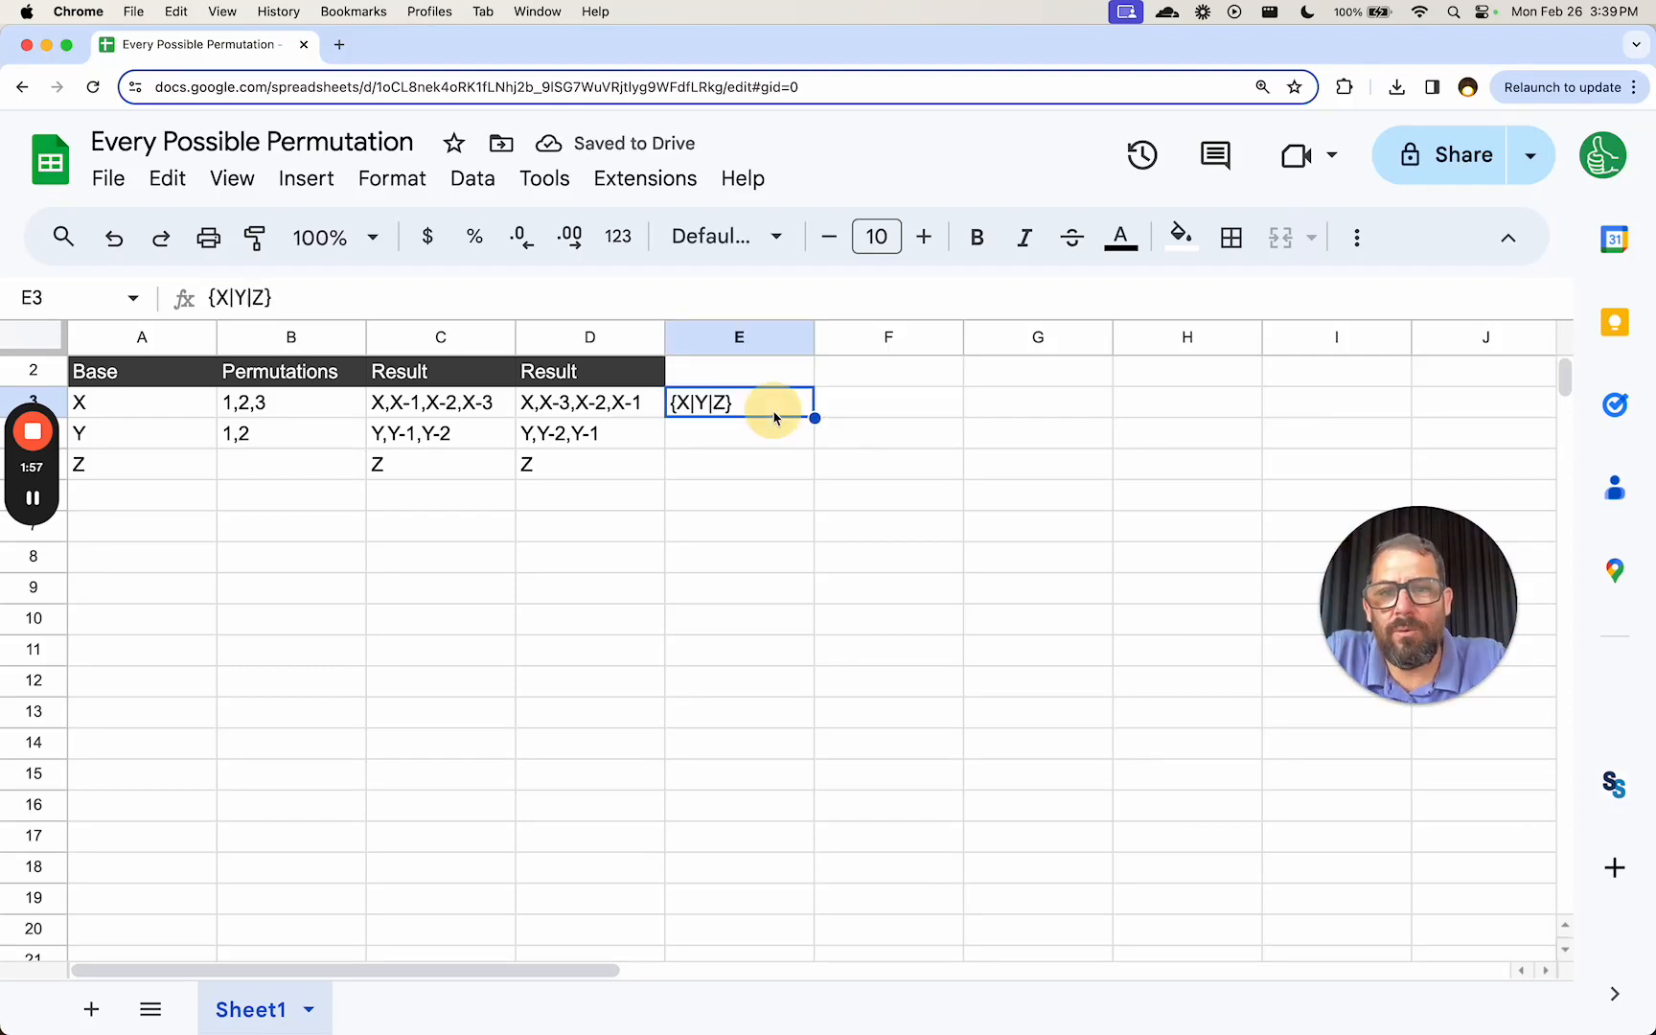
key(Home)
text(HELLO)
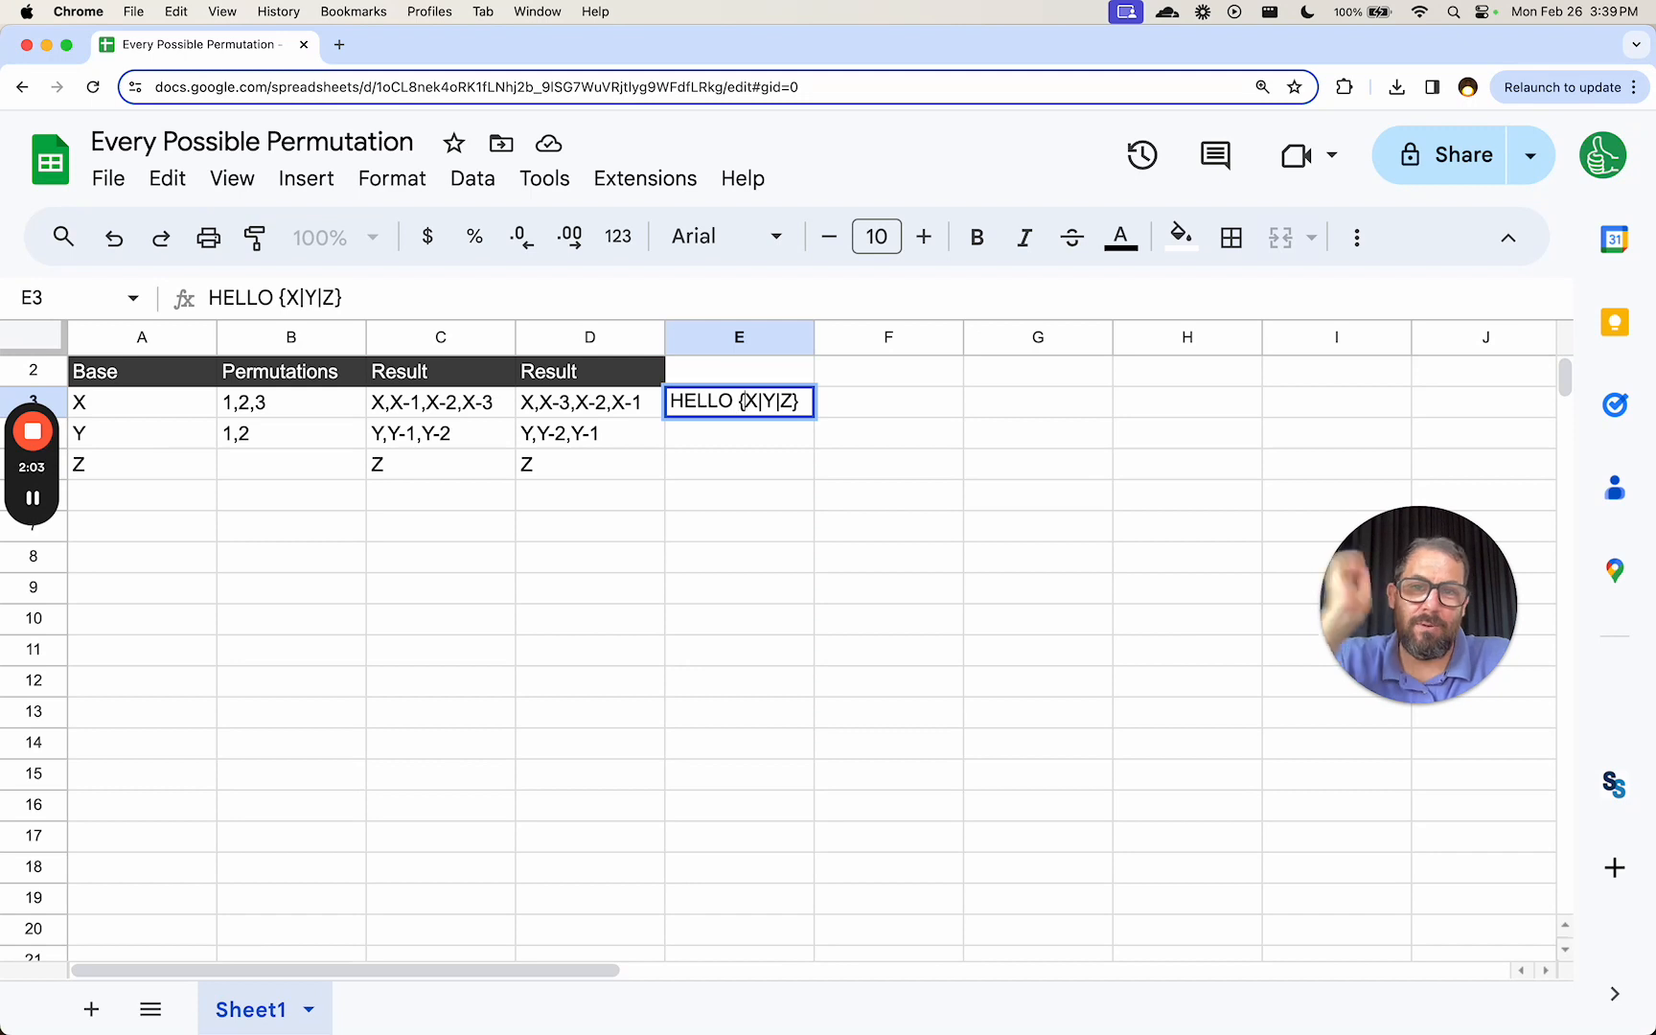
key(Escape)
text(`)
key(Escape)
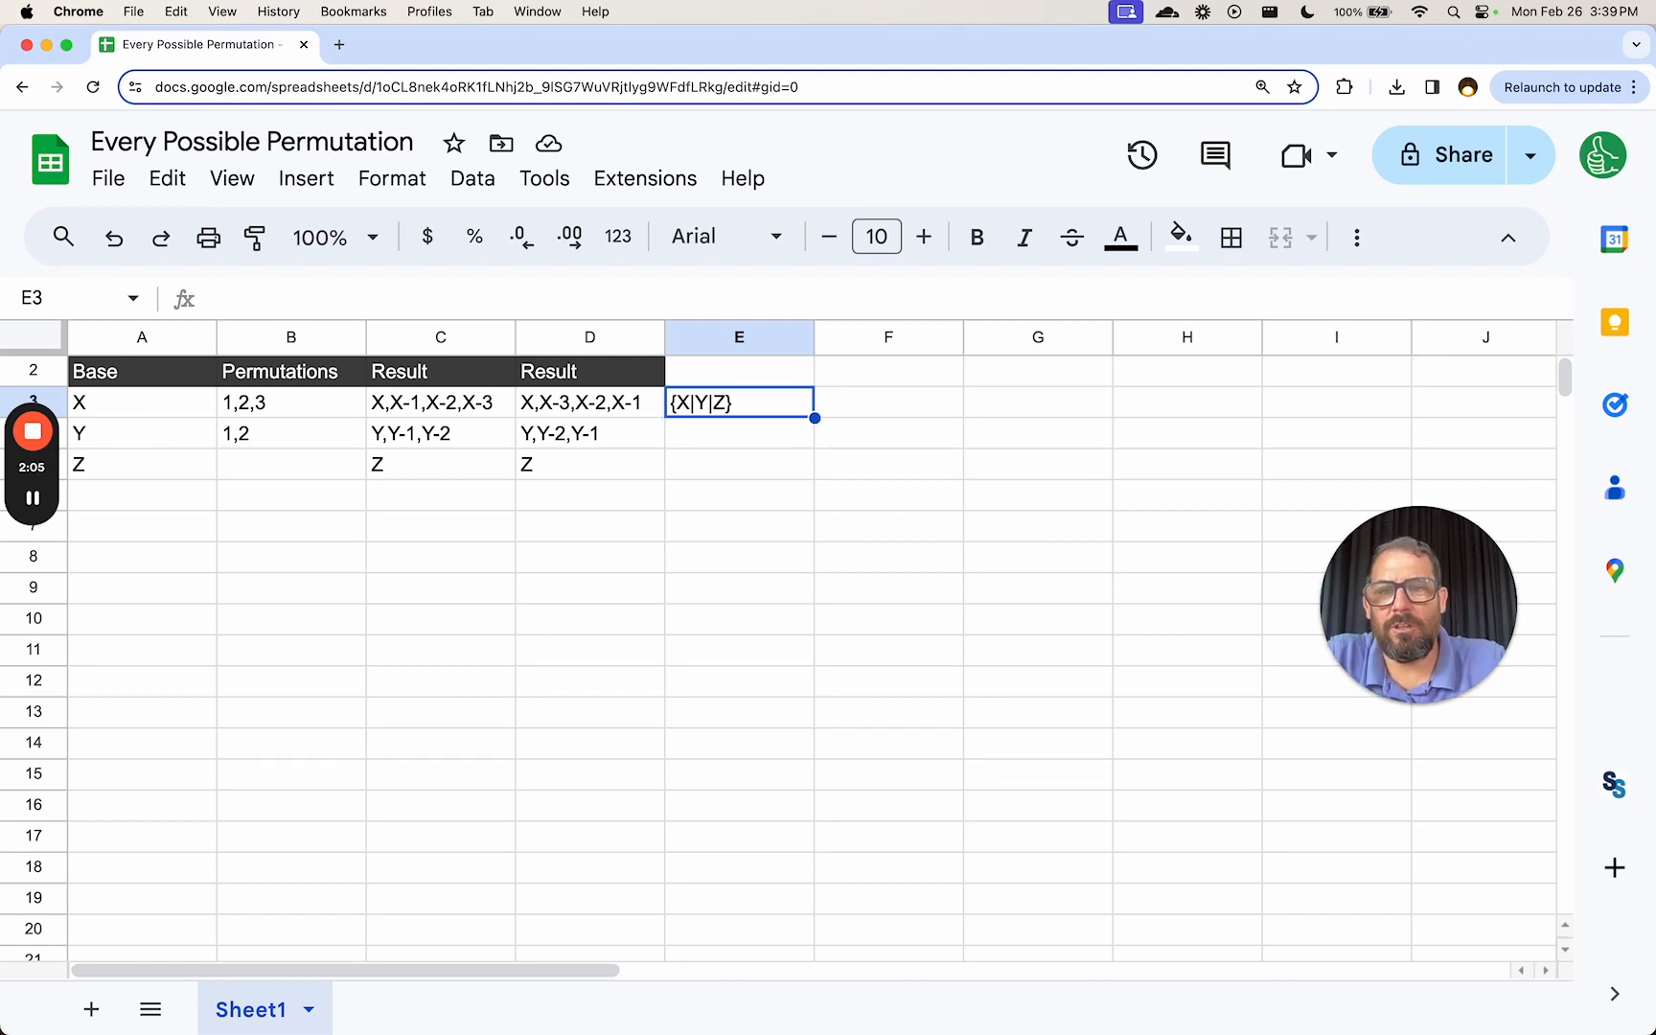
- Add HELLO in front of the spintax in cell E3 so it reads HELLO {X|Y|Z}
key(Right)
click(784, 412)
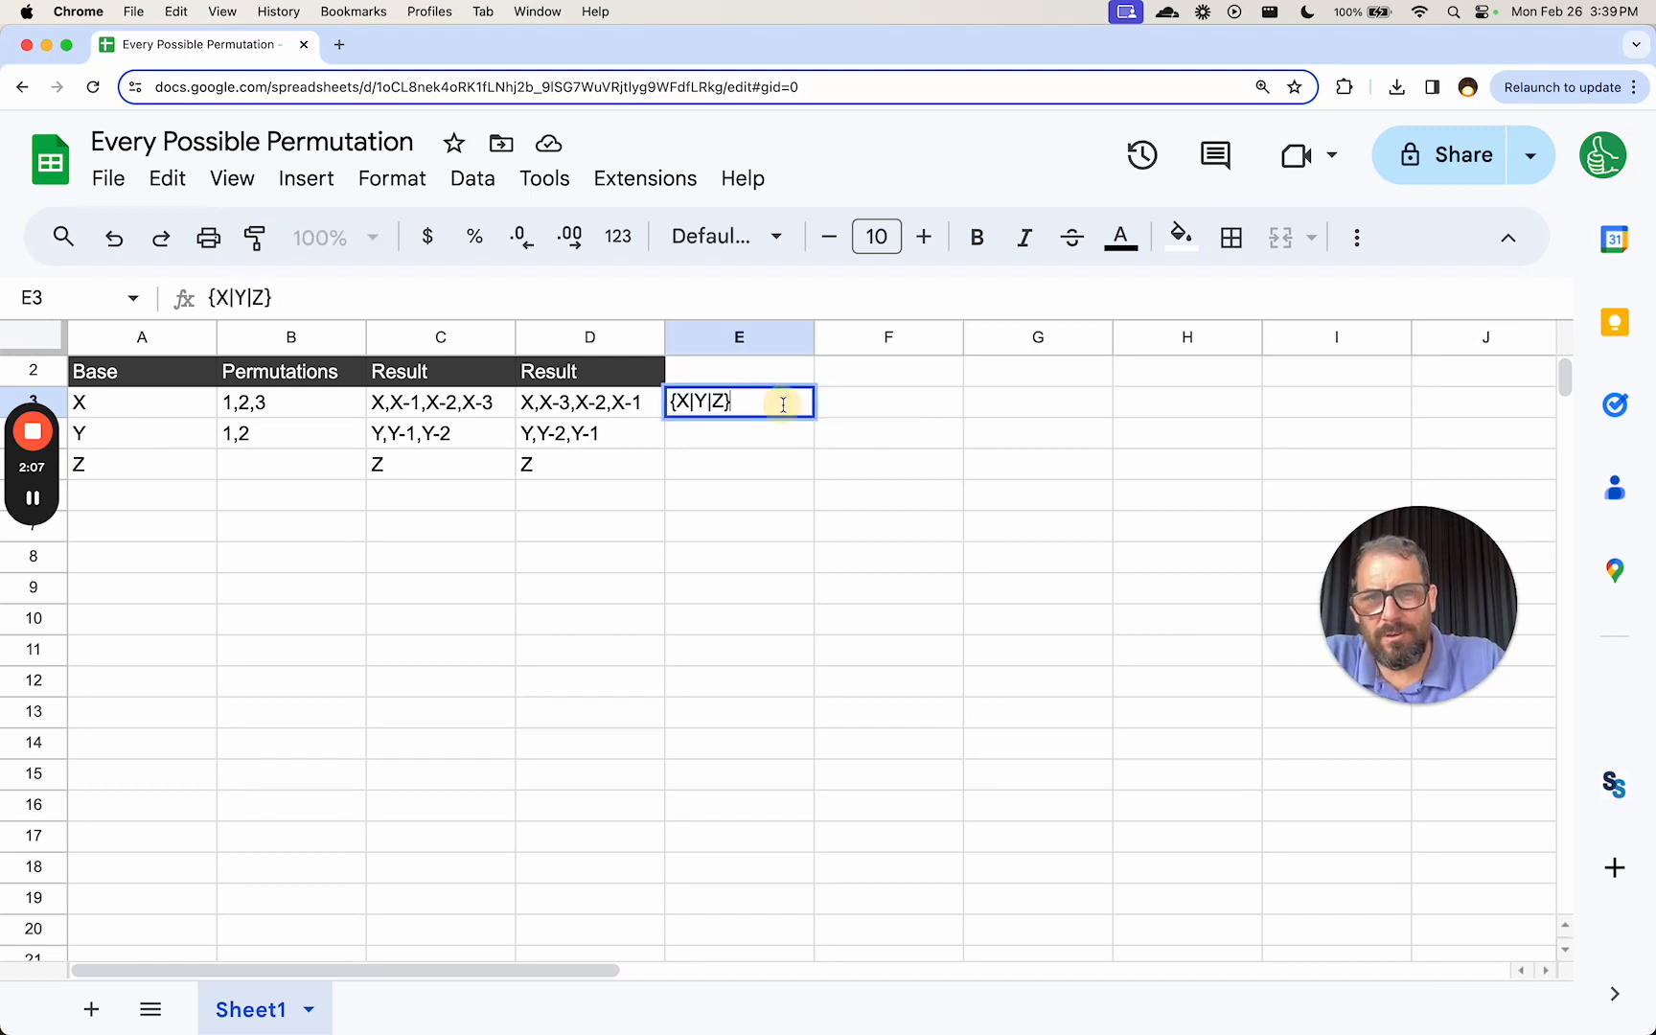
key(Return)
key(Home)
text(HELLO)
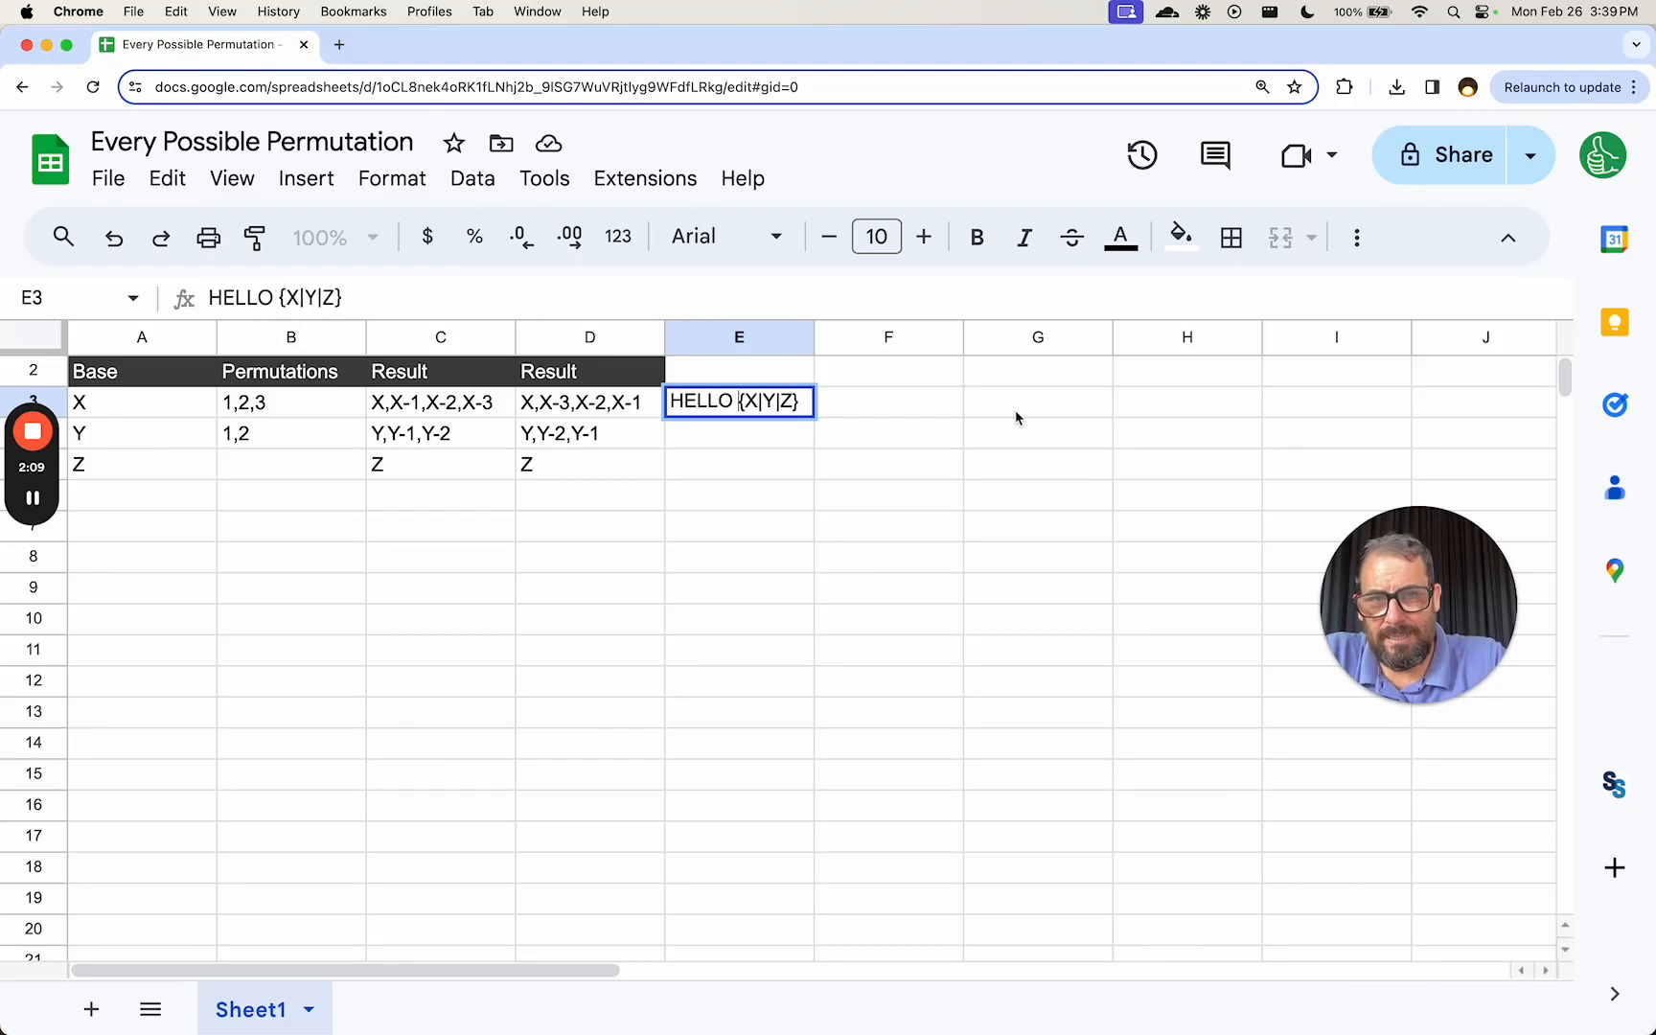
- Enter =spinall(E3) in cell F3 and look over the generated results
click(927, 419)
text(=SPIN)
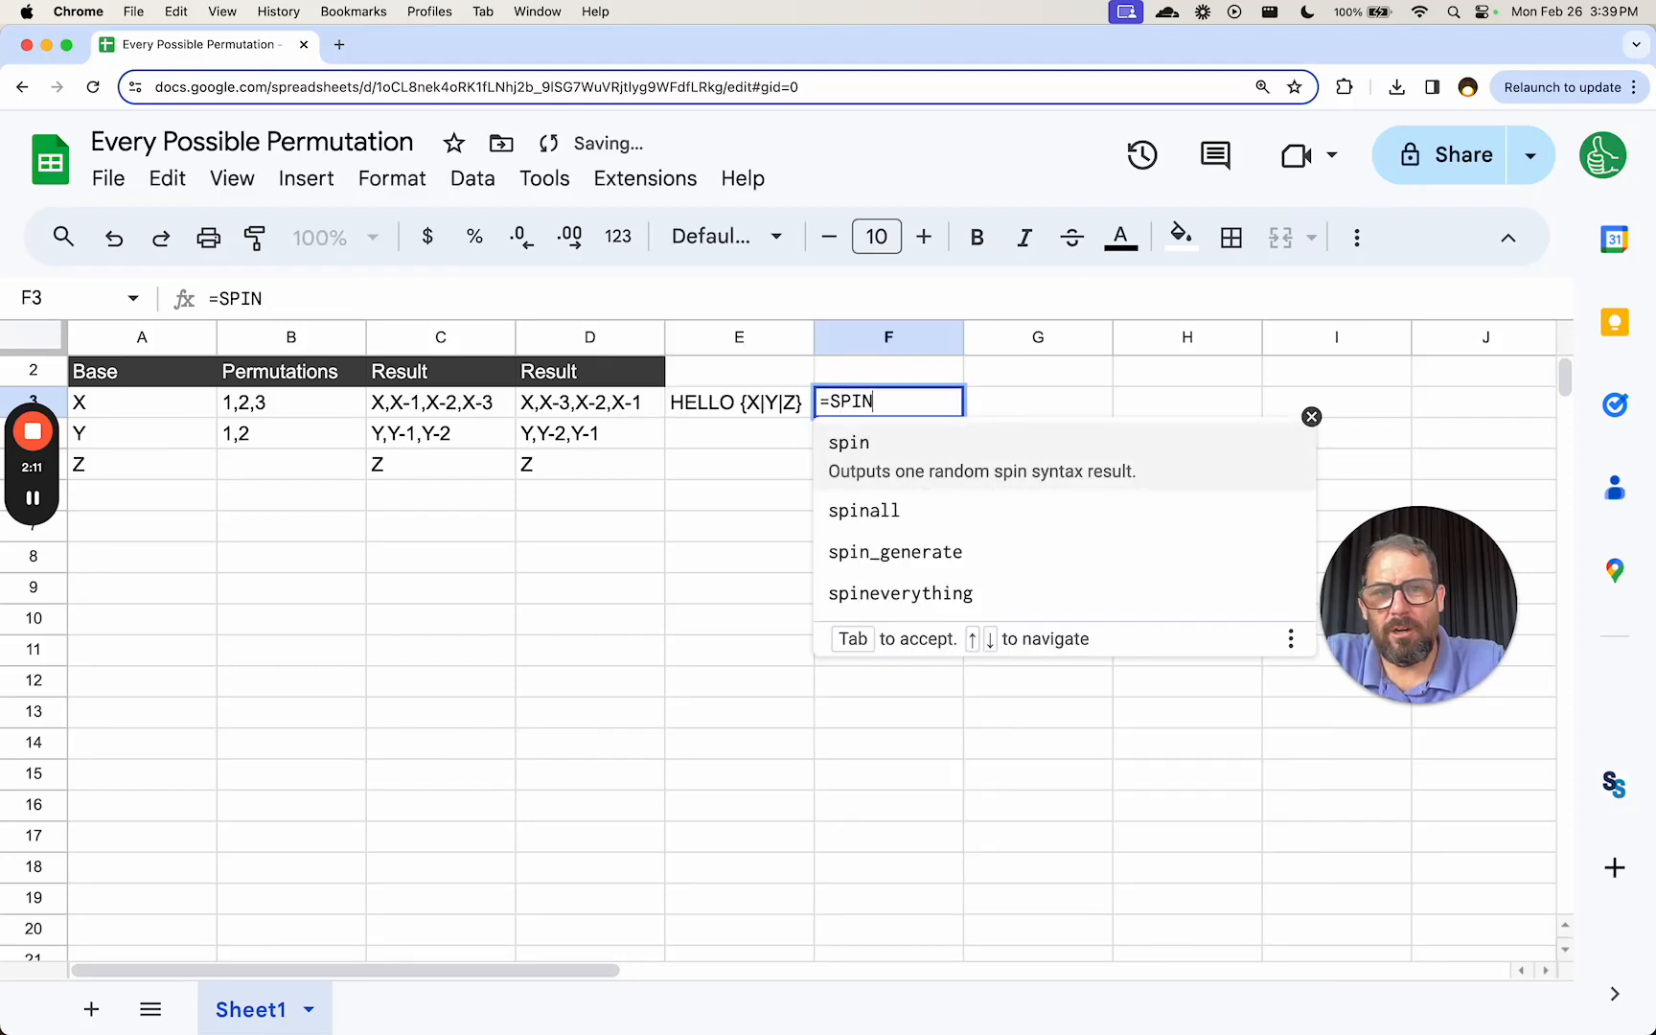
key(Down)
key(Tab)
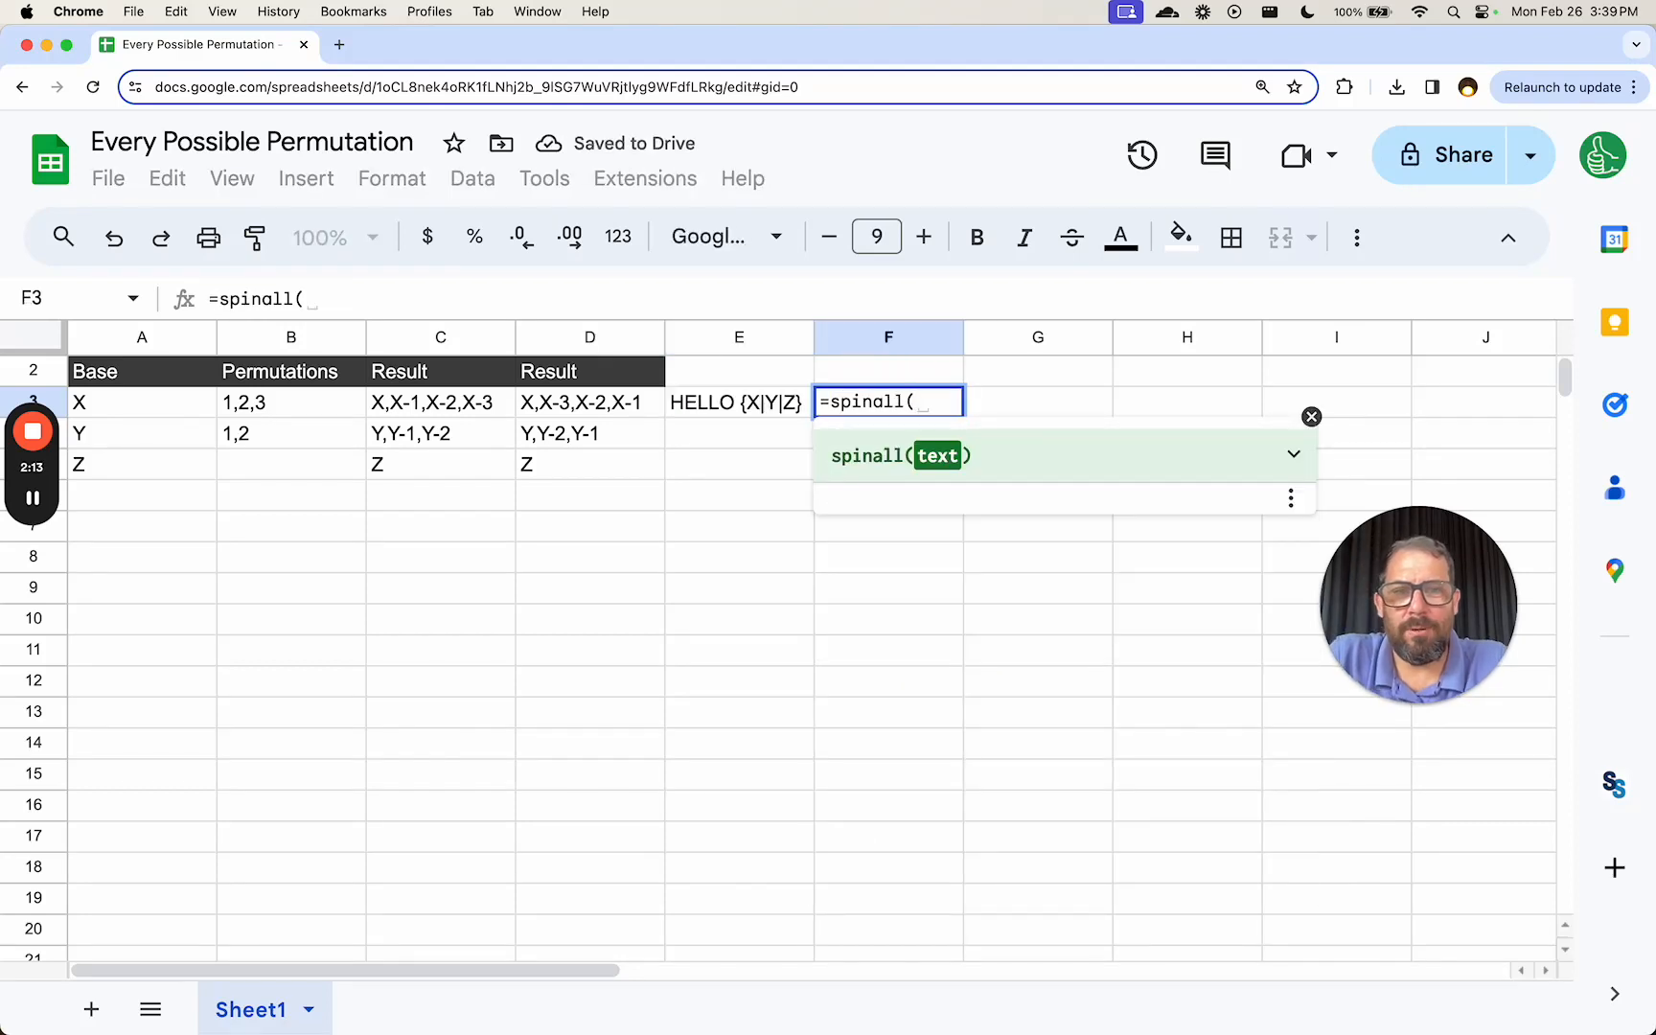
text(E)
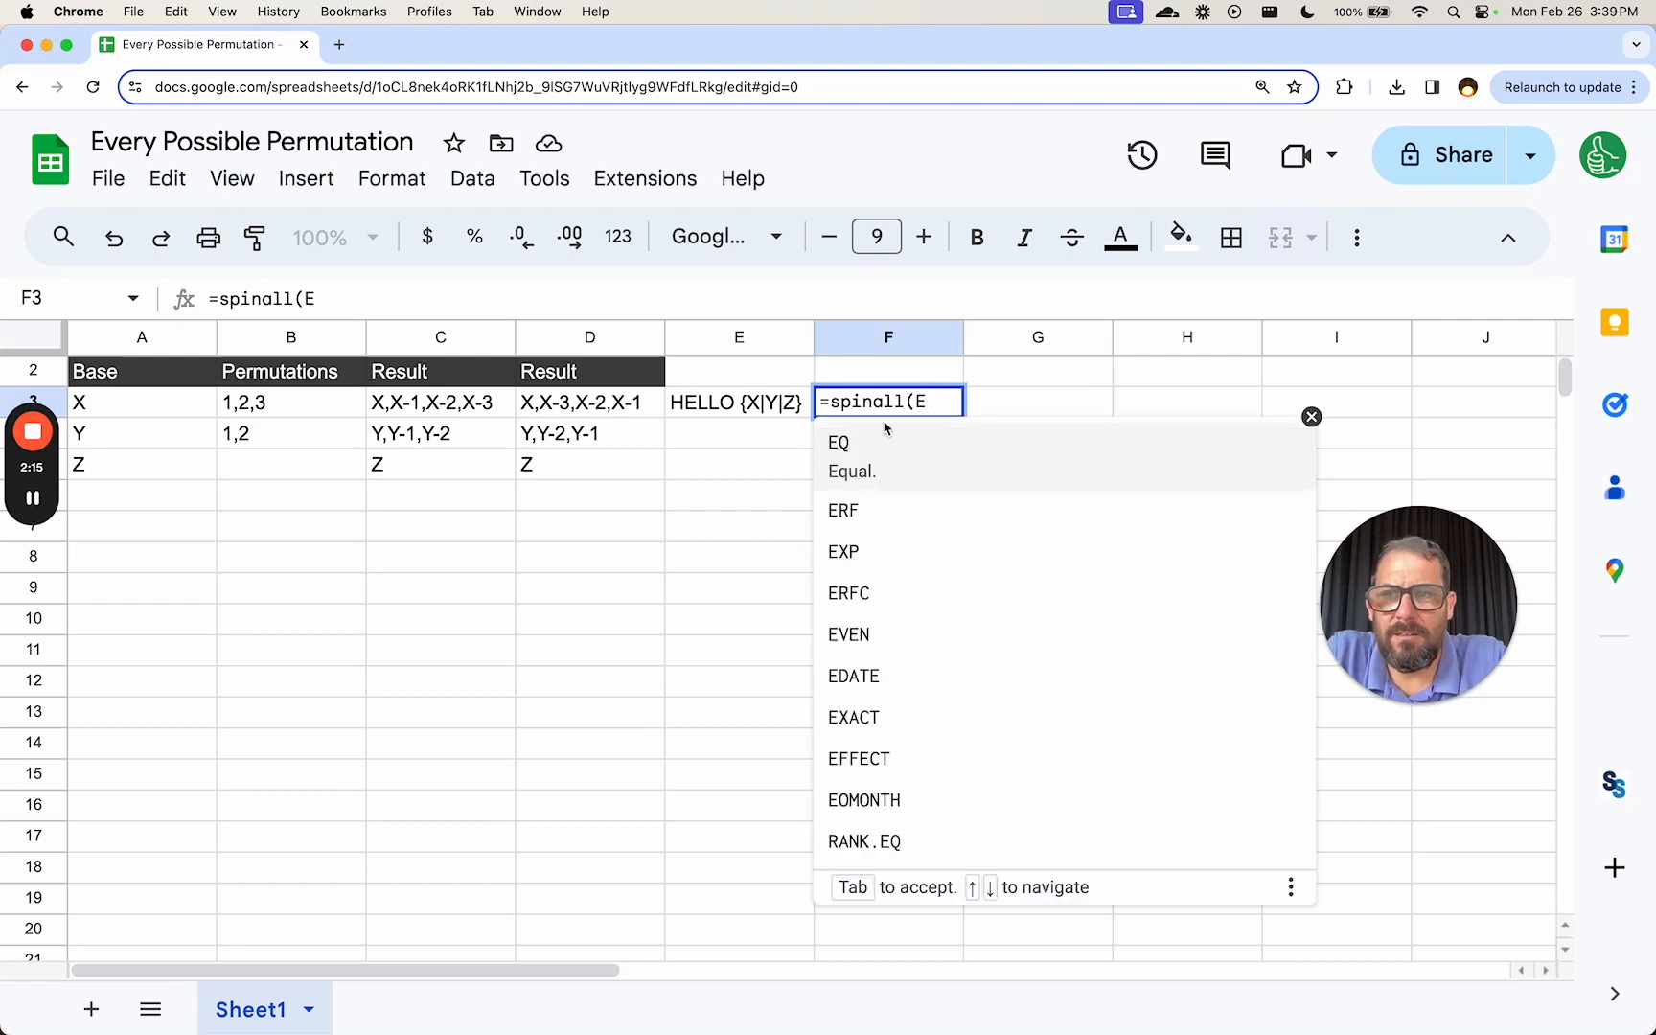
click(805, 407)
click(894, 403)
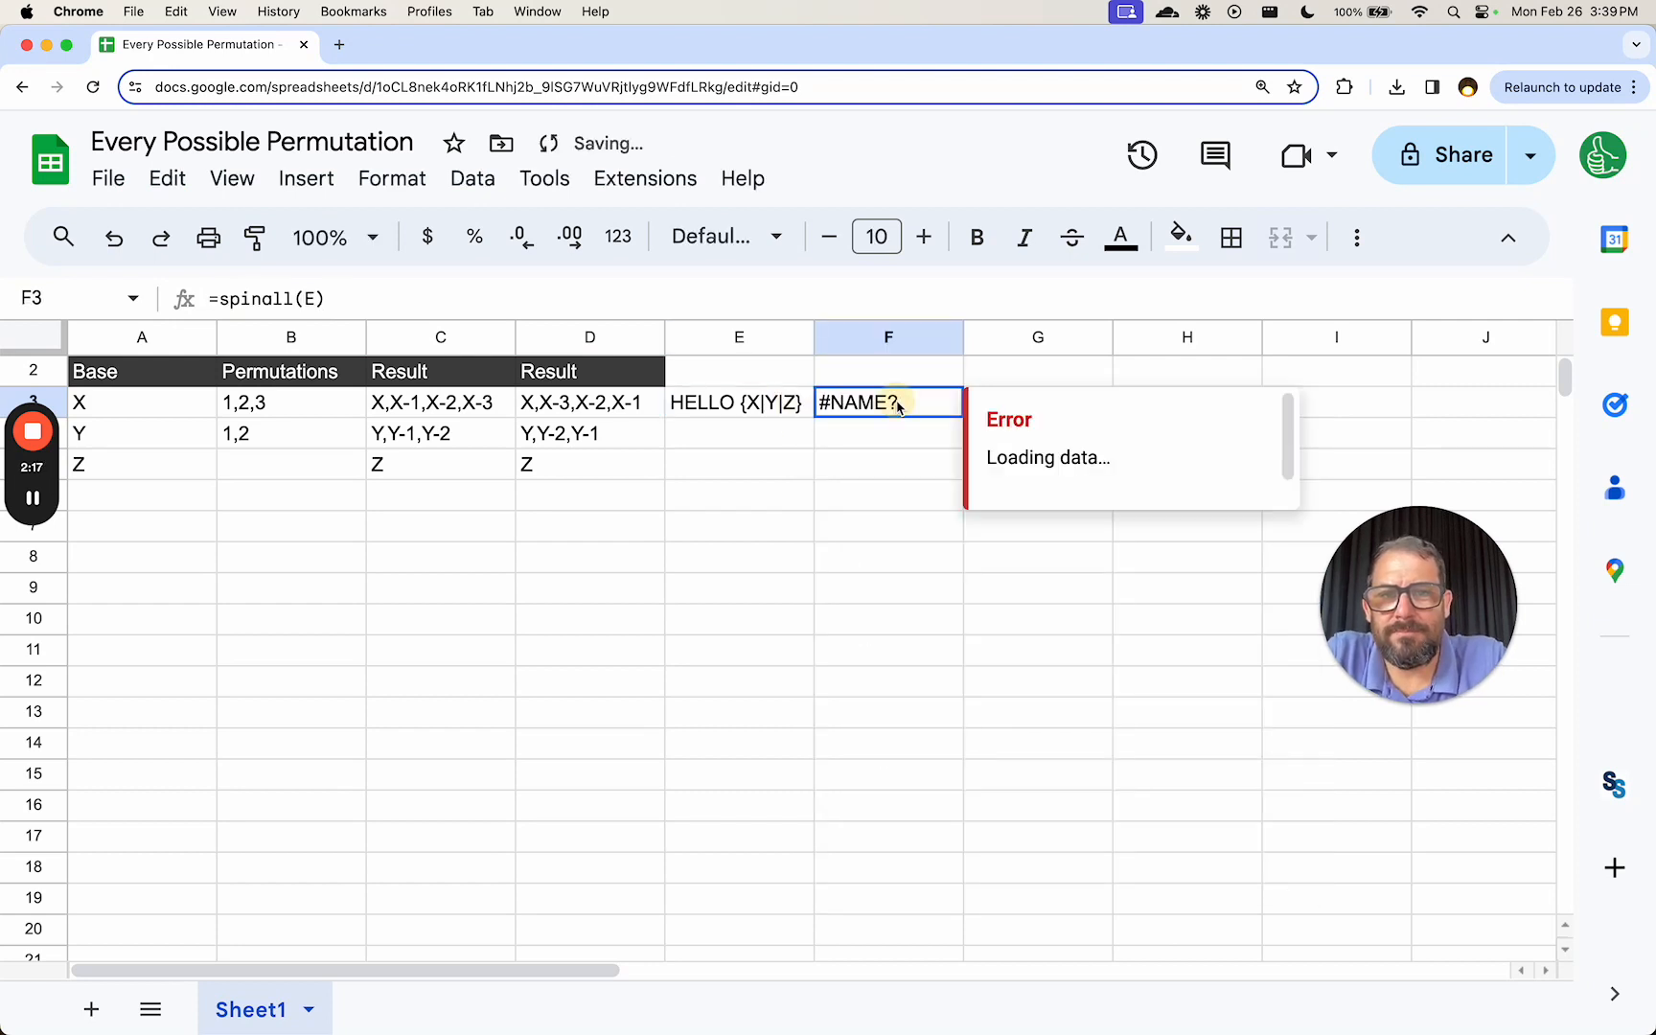
key(Return)
key(BackSpace)
text(3)
key(Return)
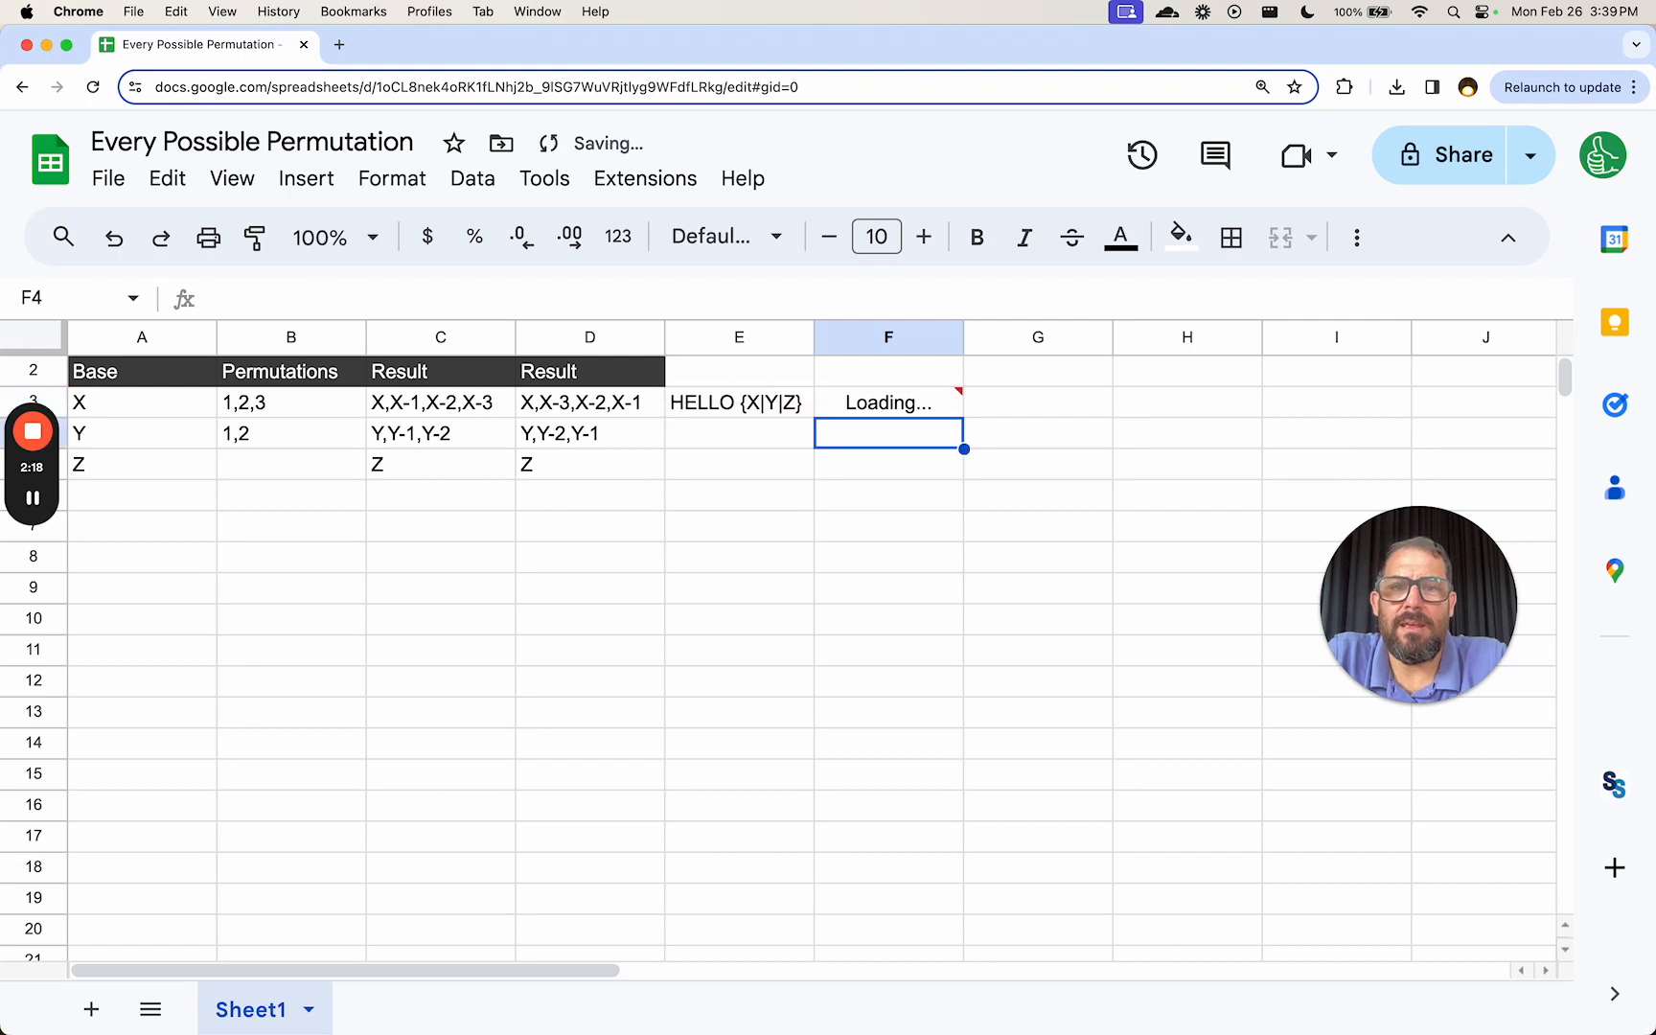
click(767, 401)
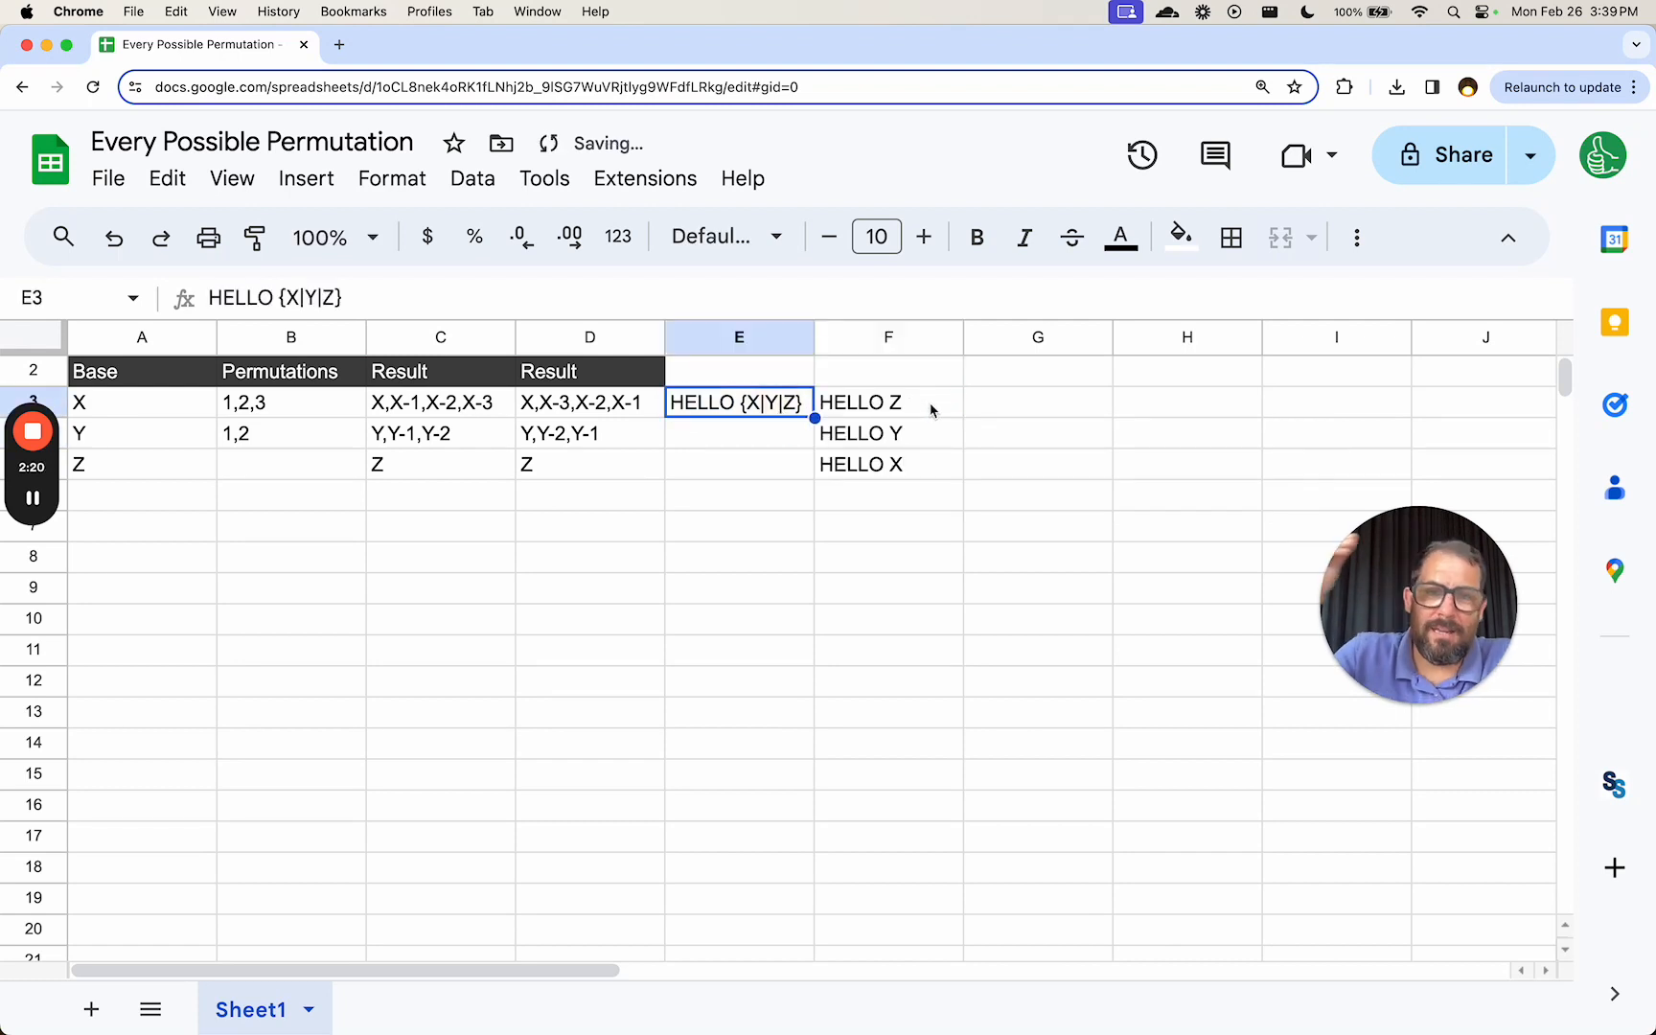
click(831, 438)
click(918, 464)
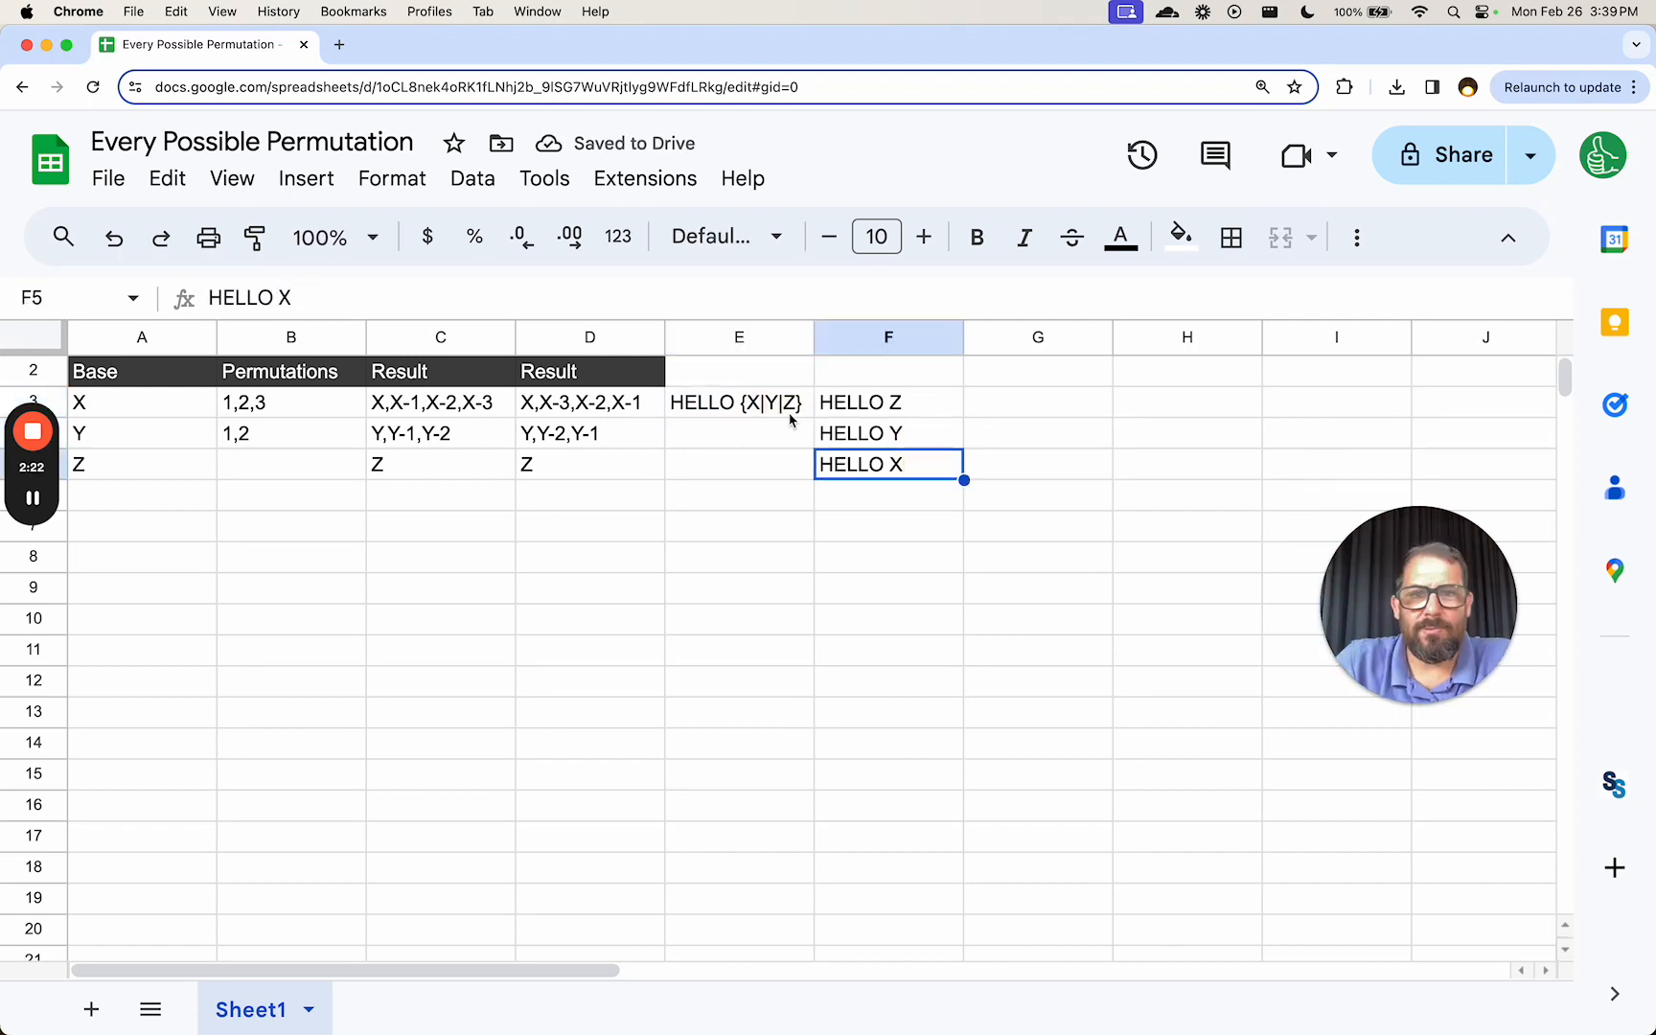
- Replace the X, Y and Z options in E3's spintax with two first names and Zanzibar, and look over the regenerated results
click(757, 401)
double_click(757, 401)
key(BackSpace)
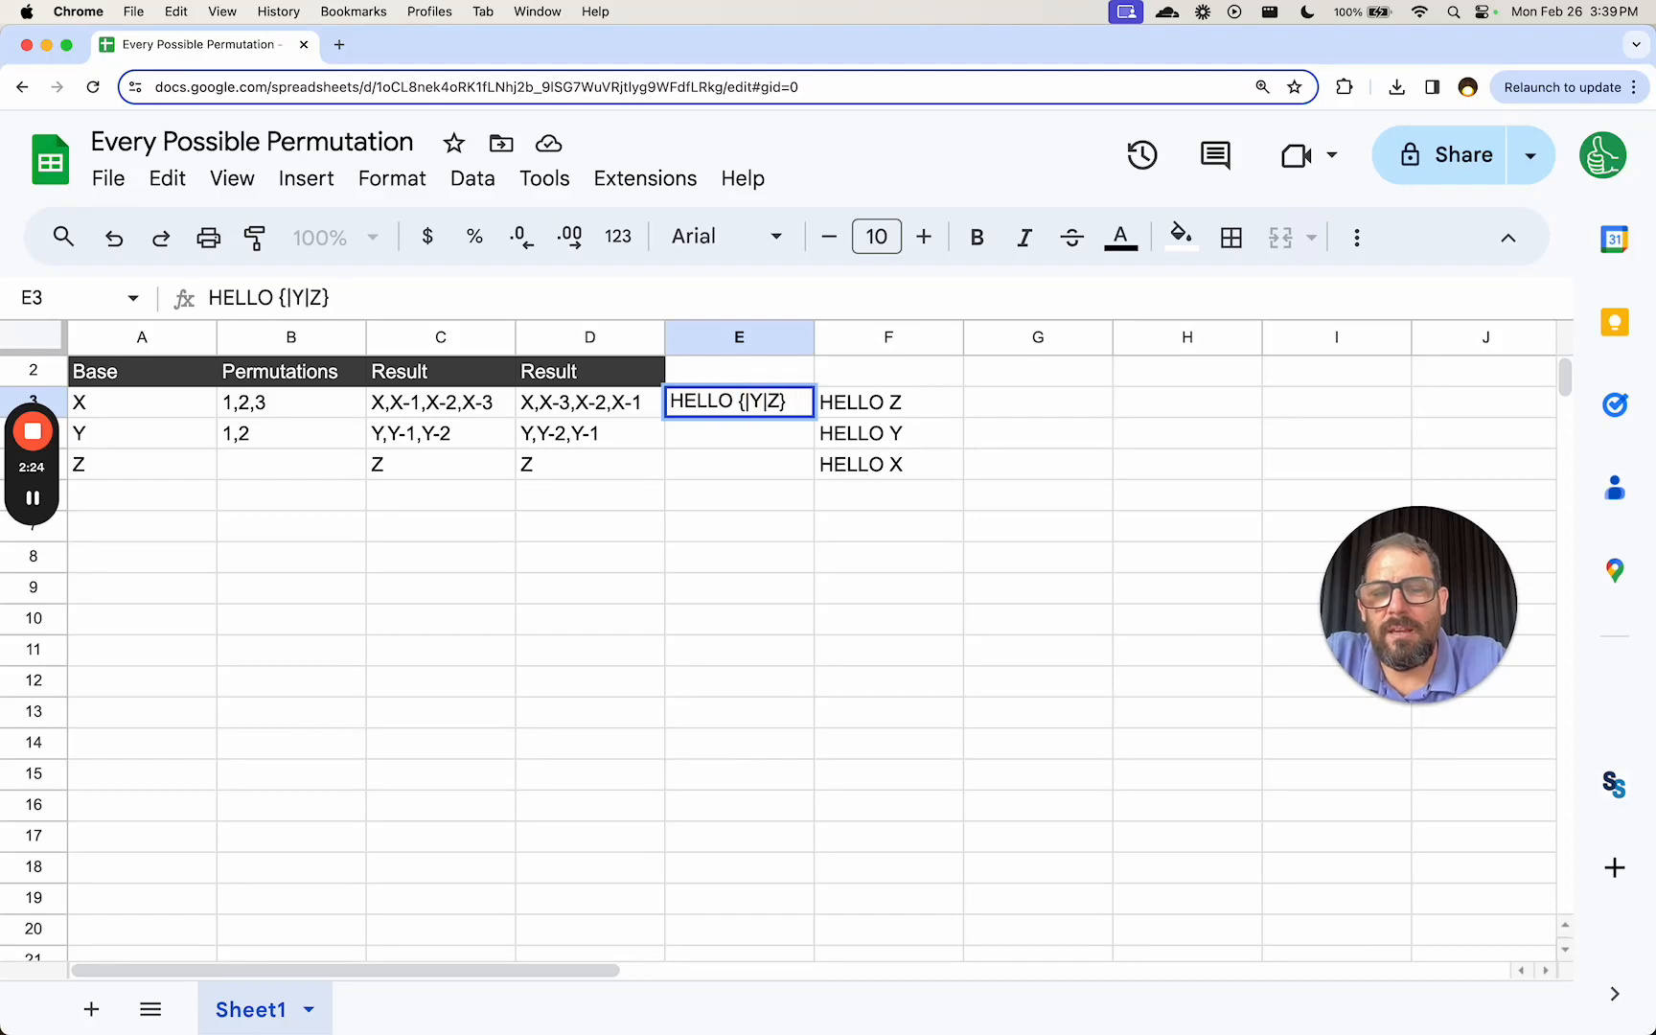
text(Andrew)
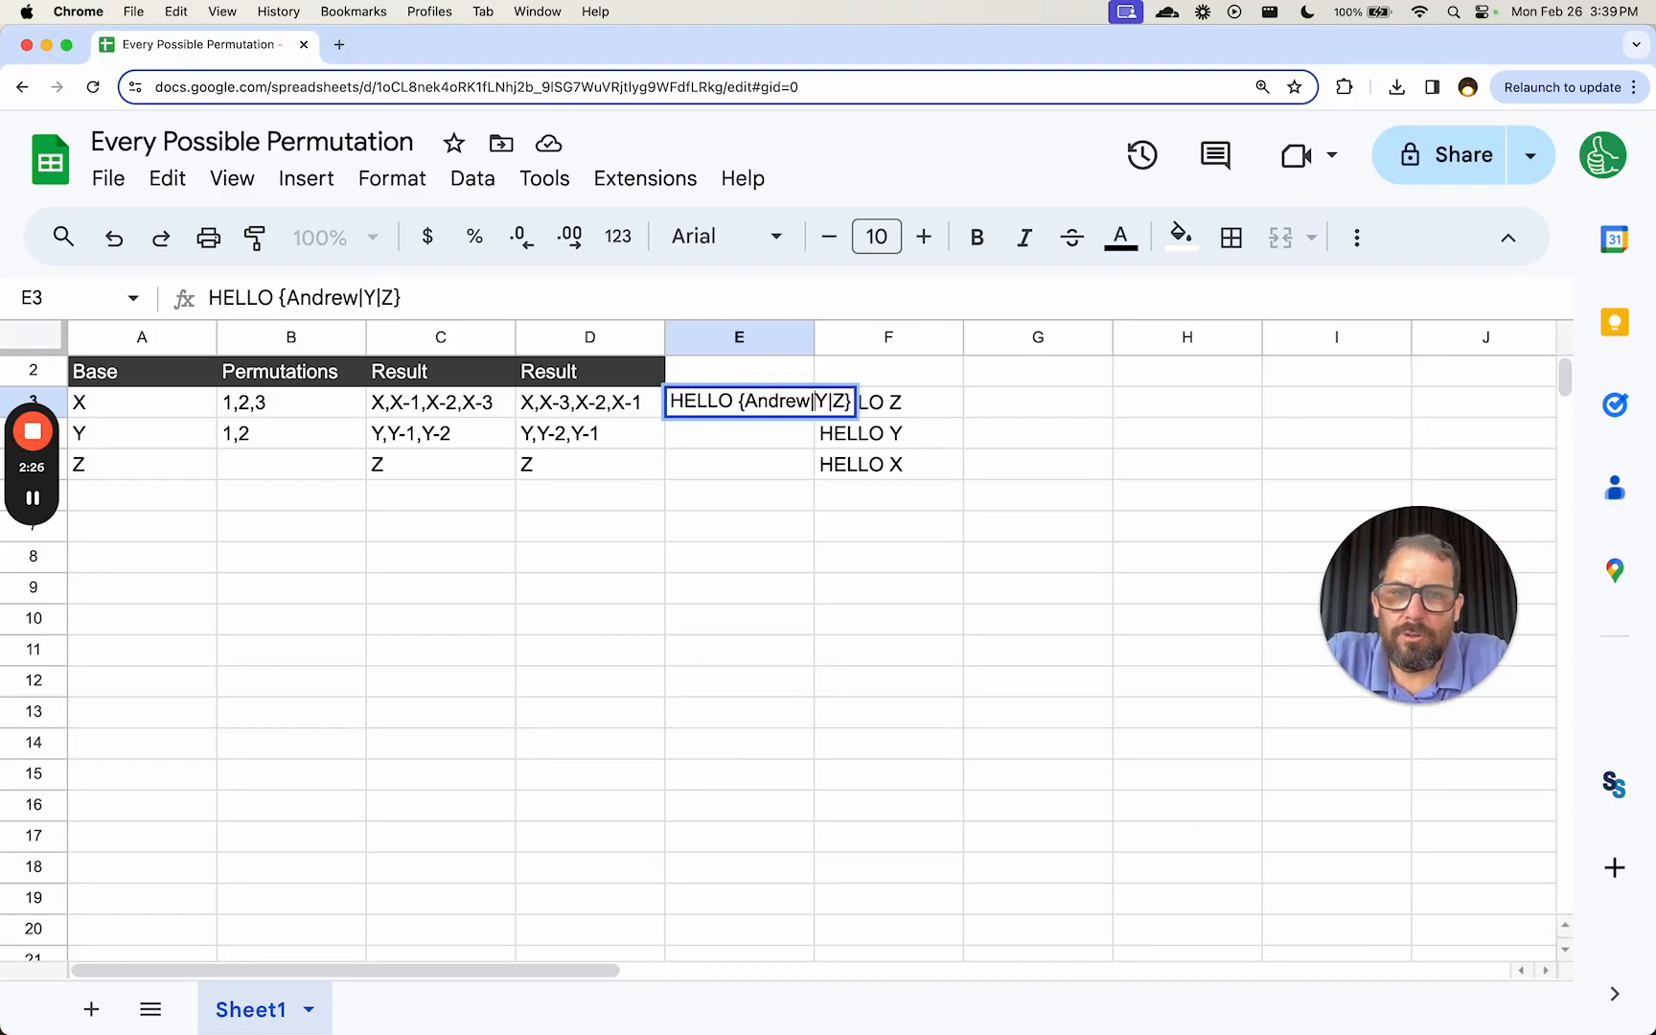
key(Right)
key(Delete)
text(Karl|Z)
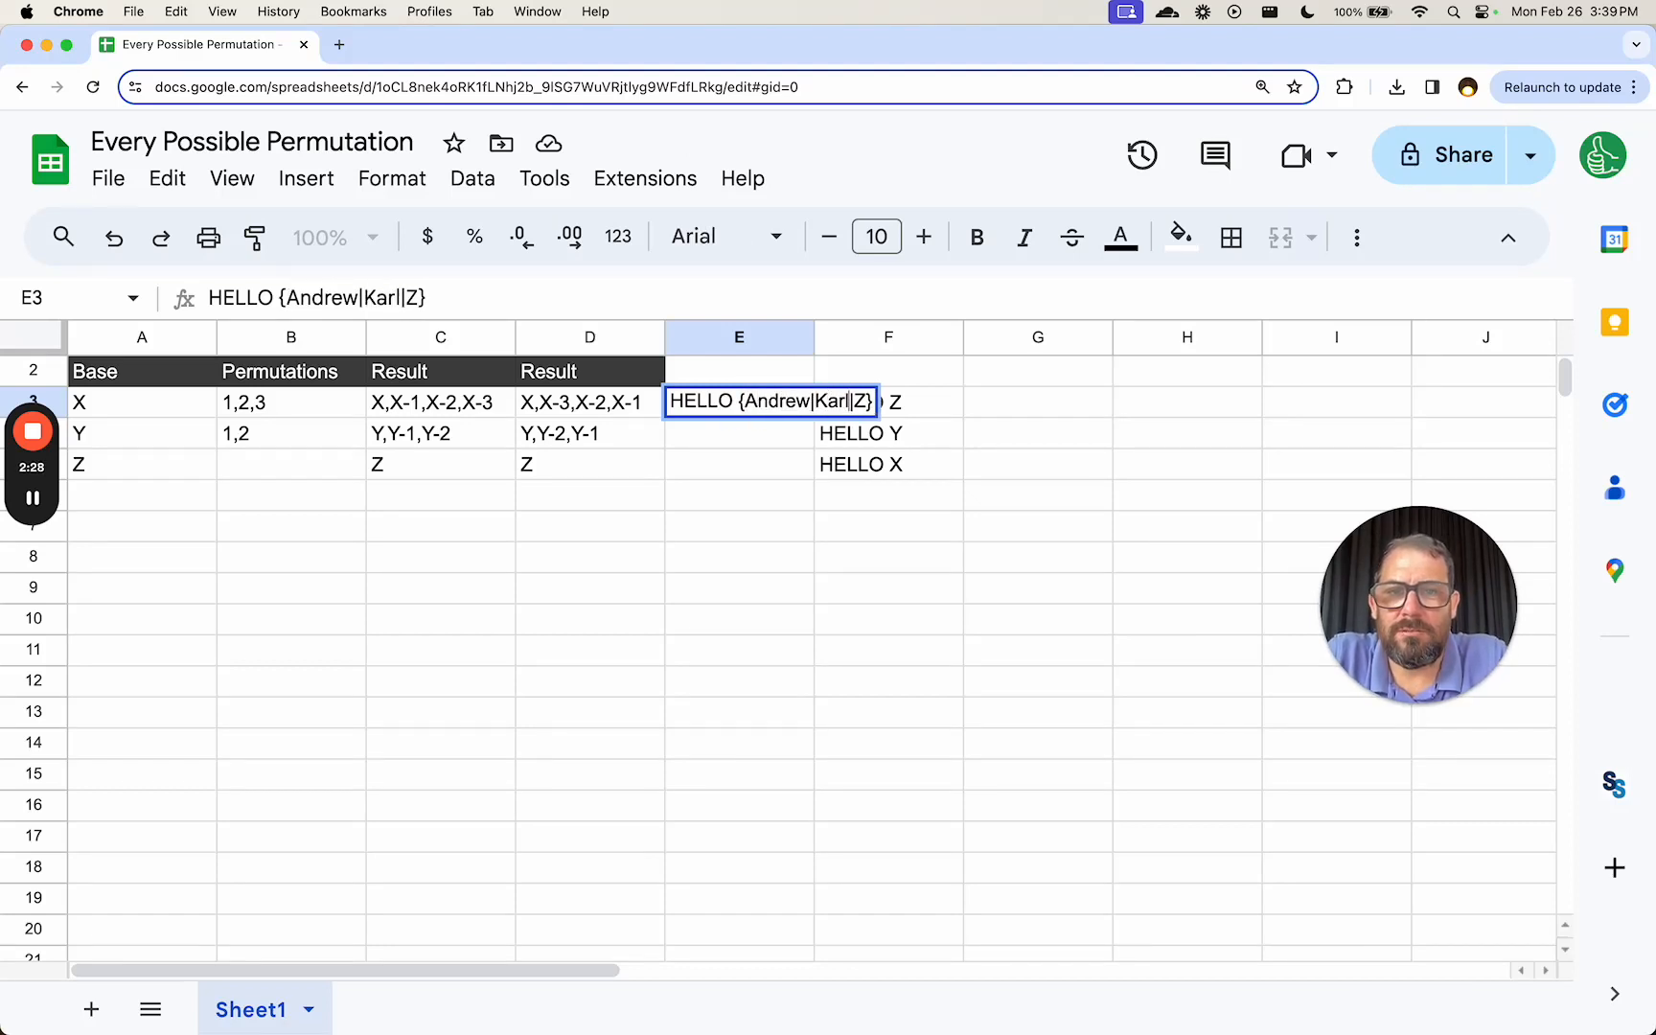
text(anzib)
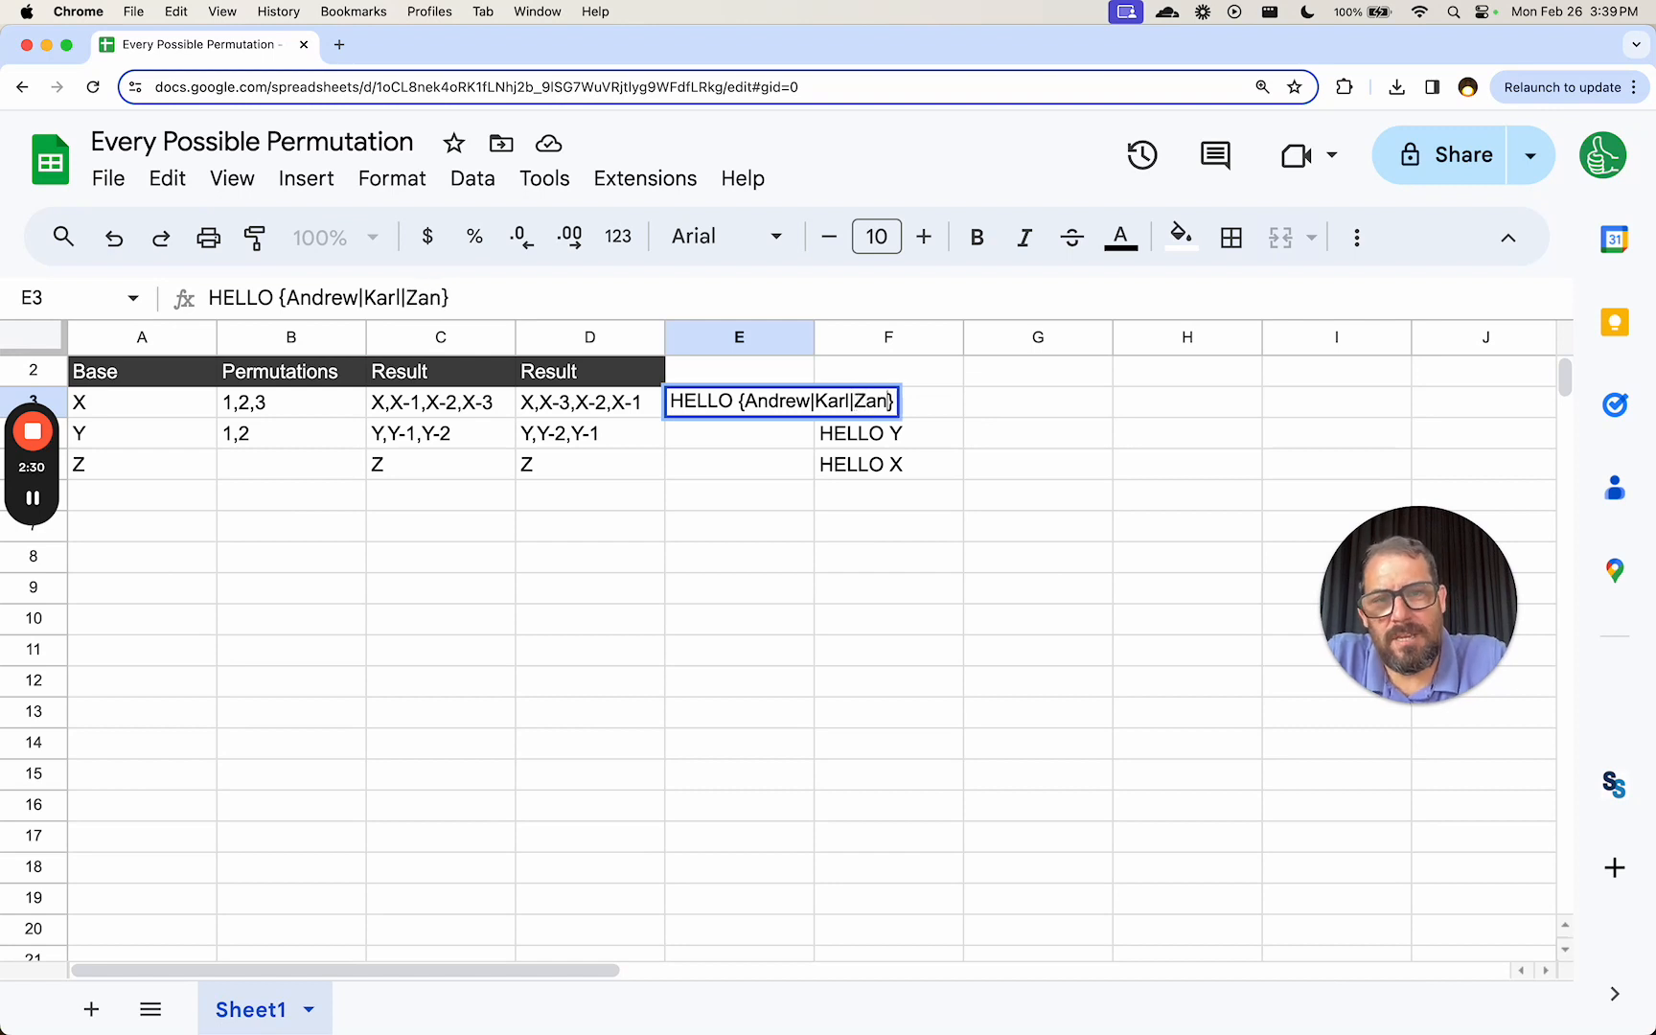
key(Return)
key(Up)
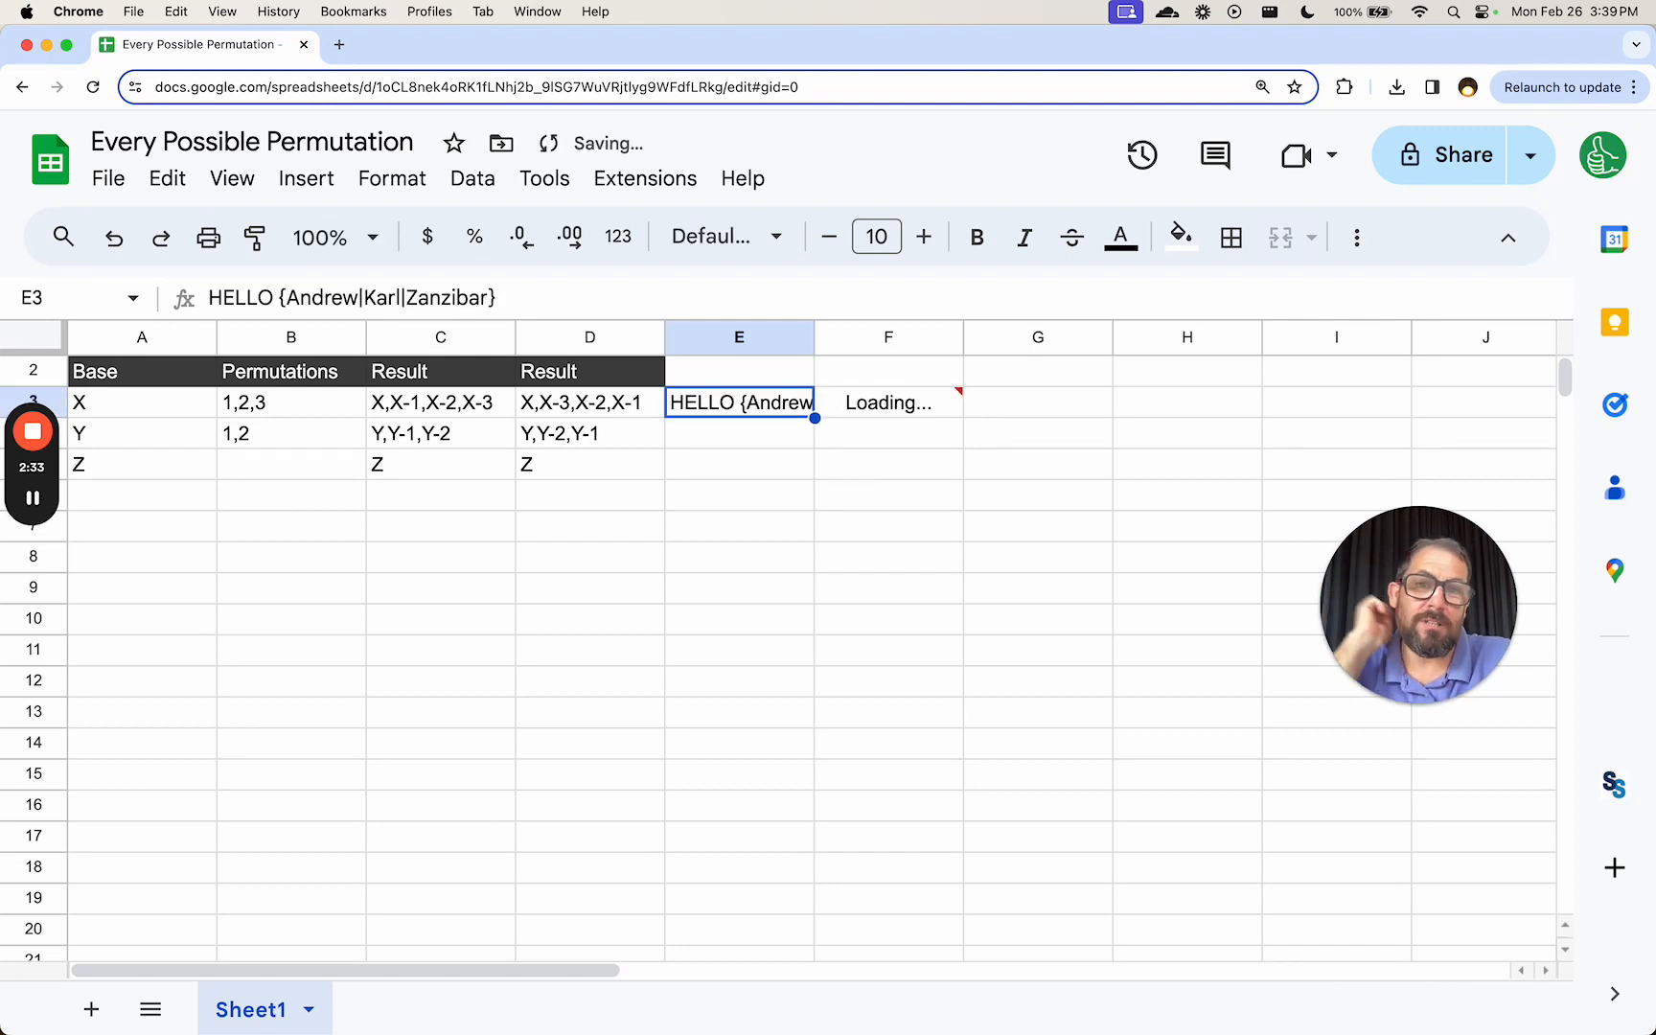
key(Right)
key(Down)
key(Down)
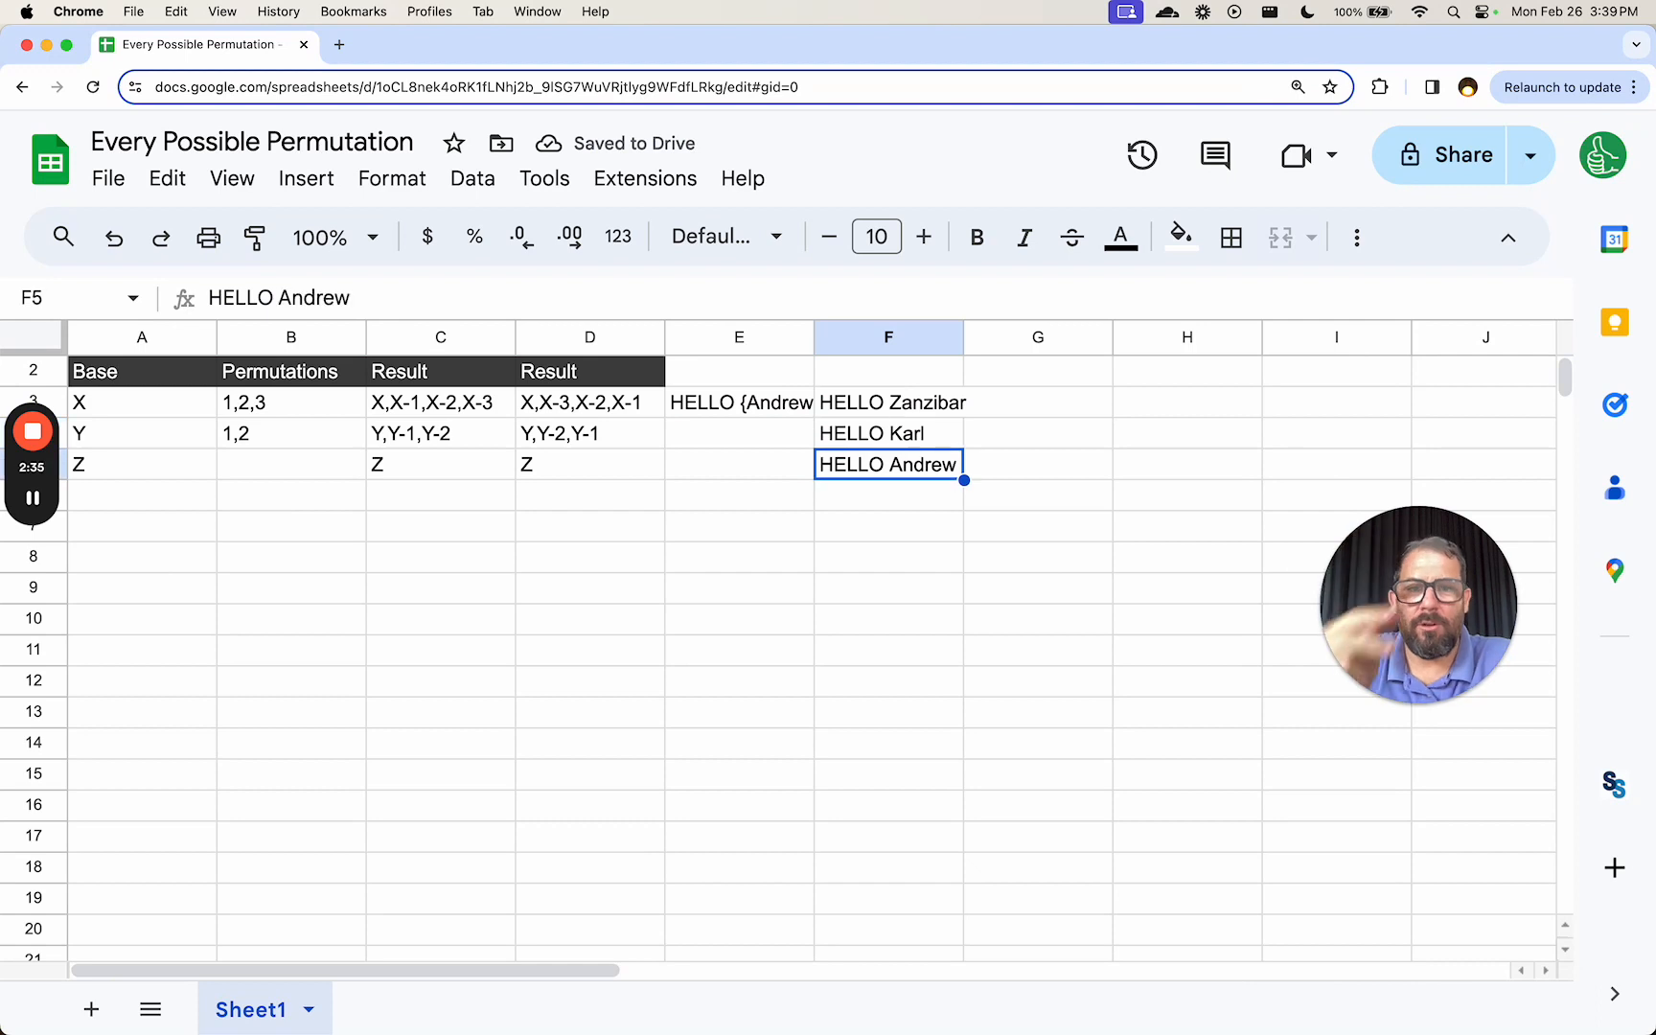
- Clear the spintax example and its spinall formula from cells E3:F4
key(Left)
key(Up)
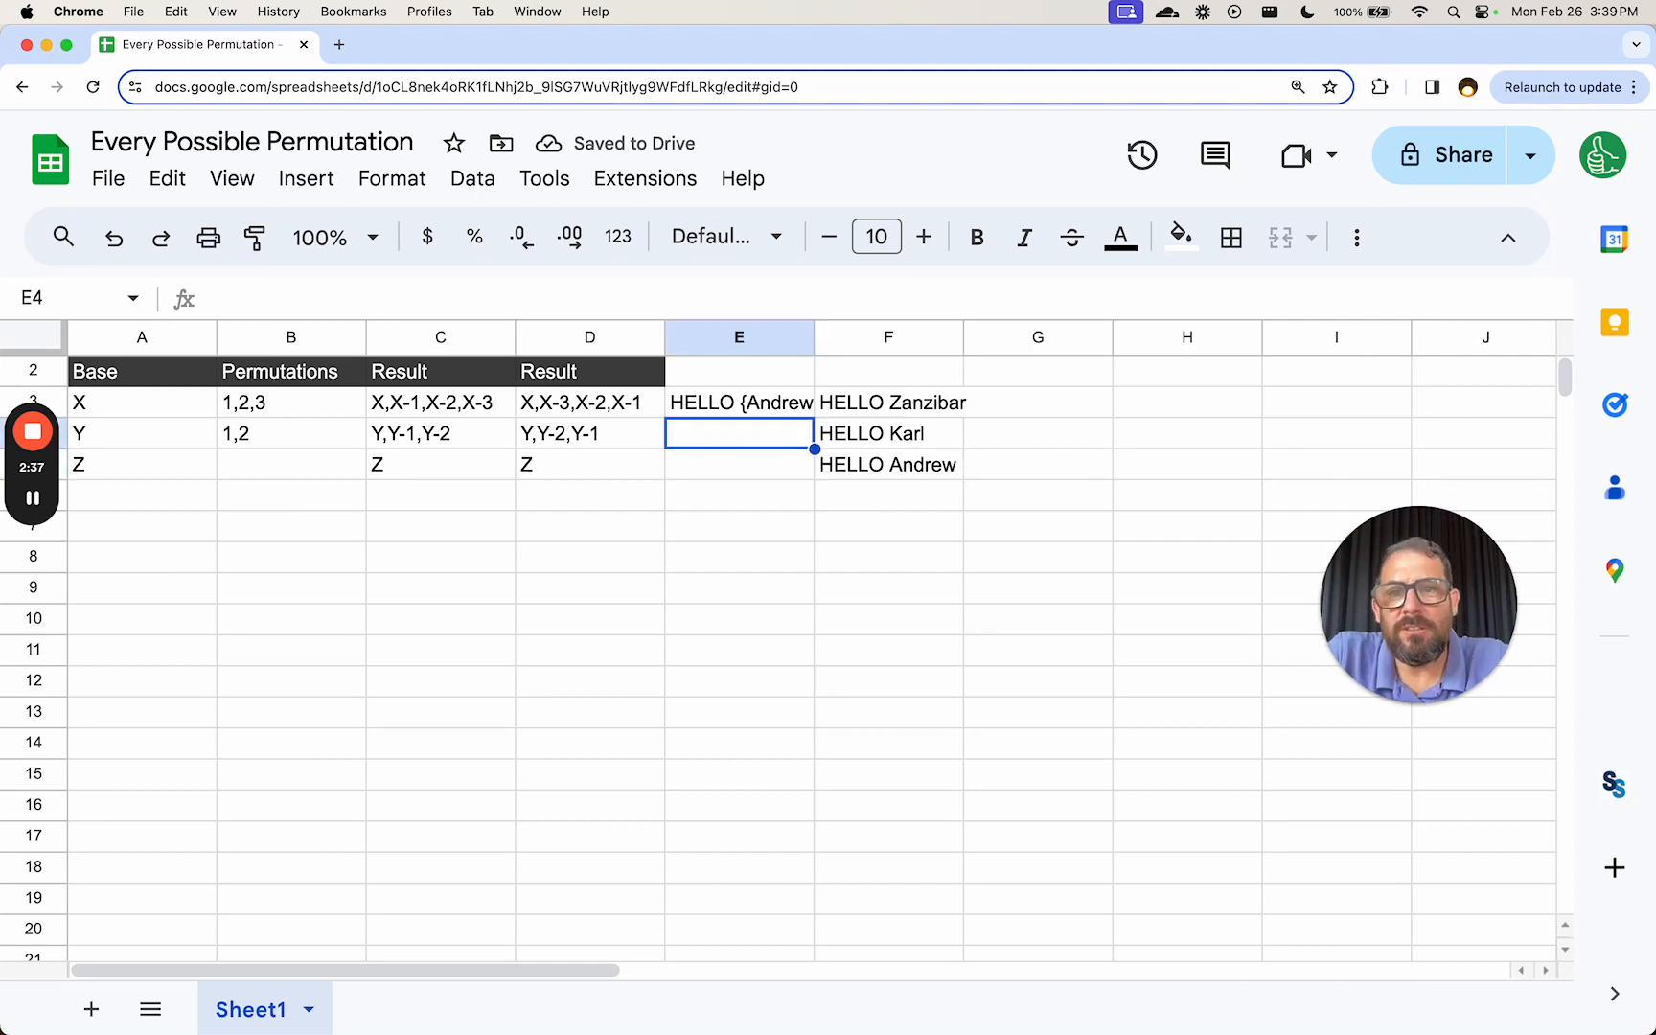
key(Up)
key(shift+Right)
key(shift+Down)
key(Delete)
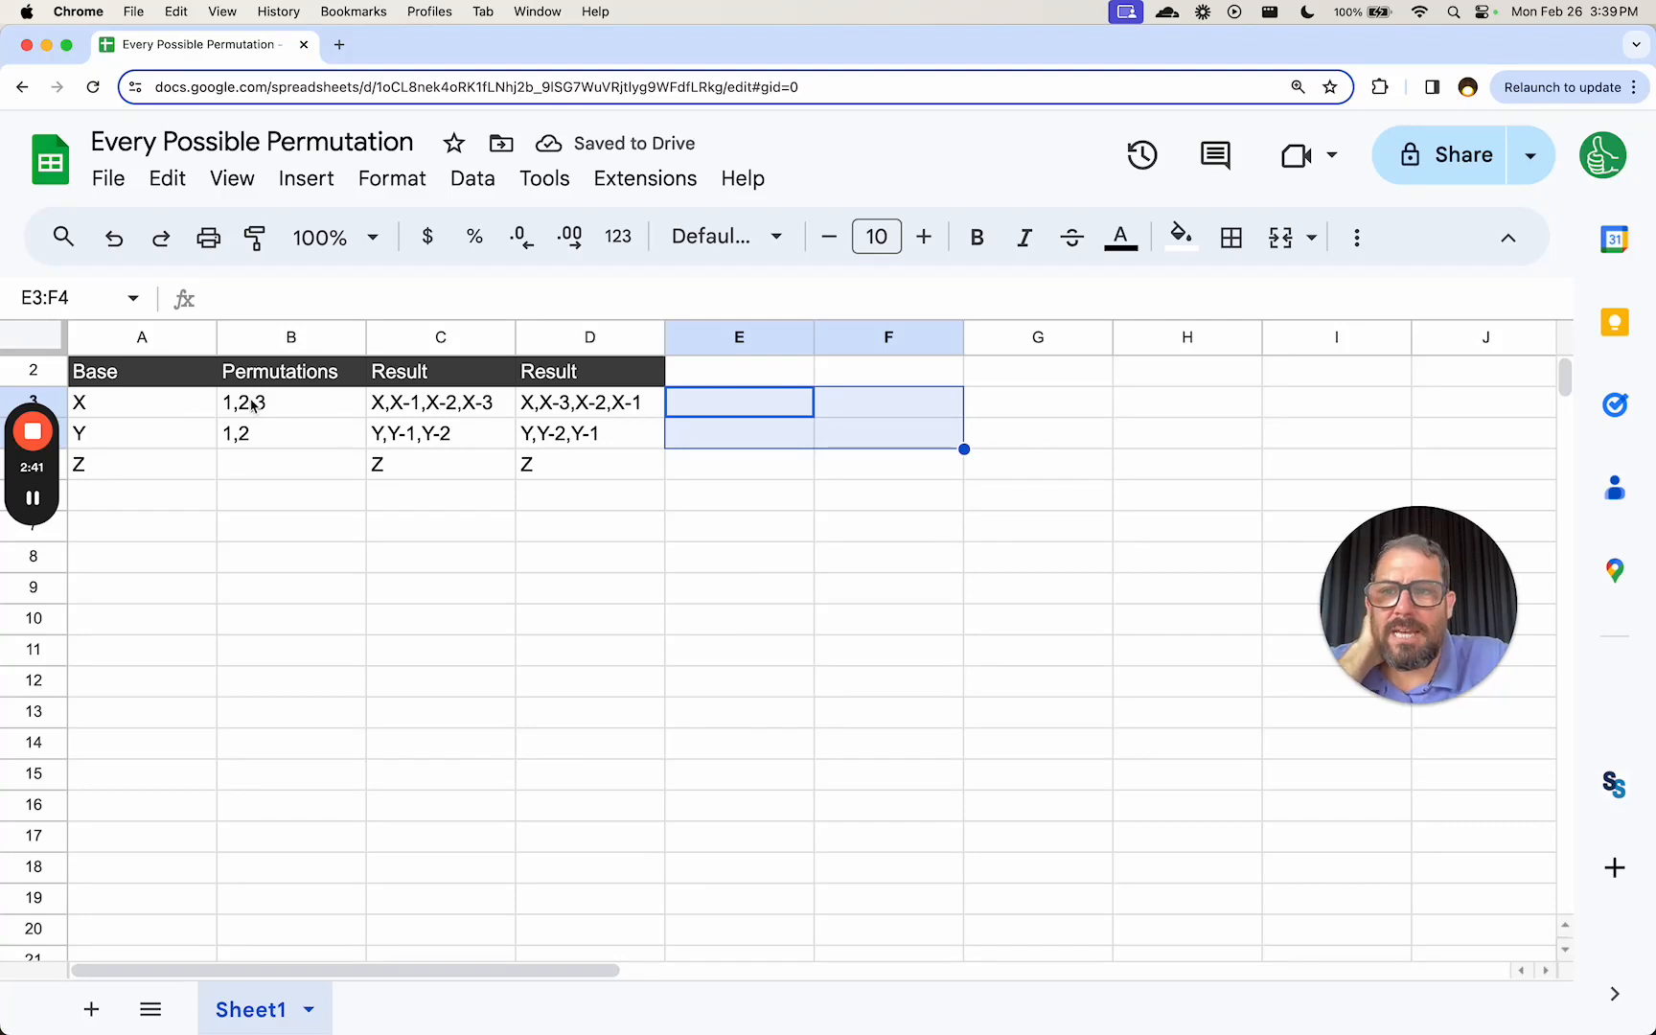
- Copy the formatted Result header from D2 to E2
click(295, 402)
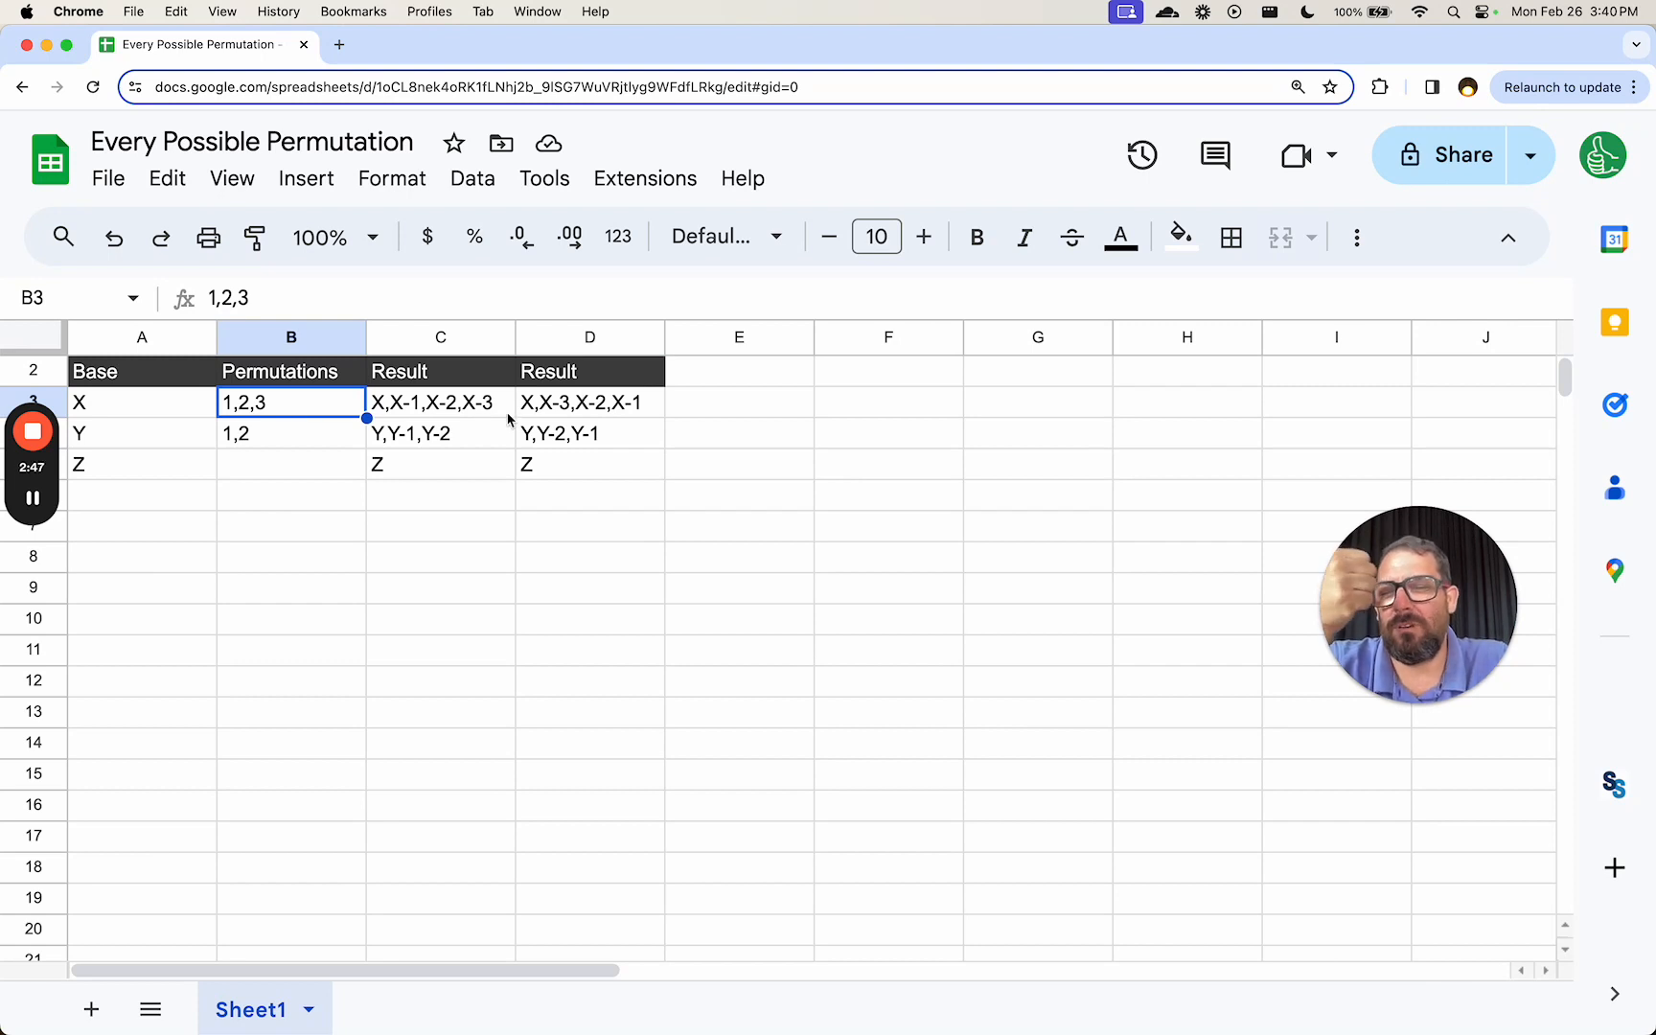
click(551, 410)
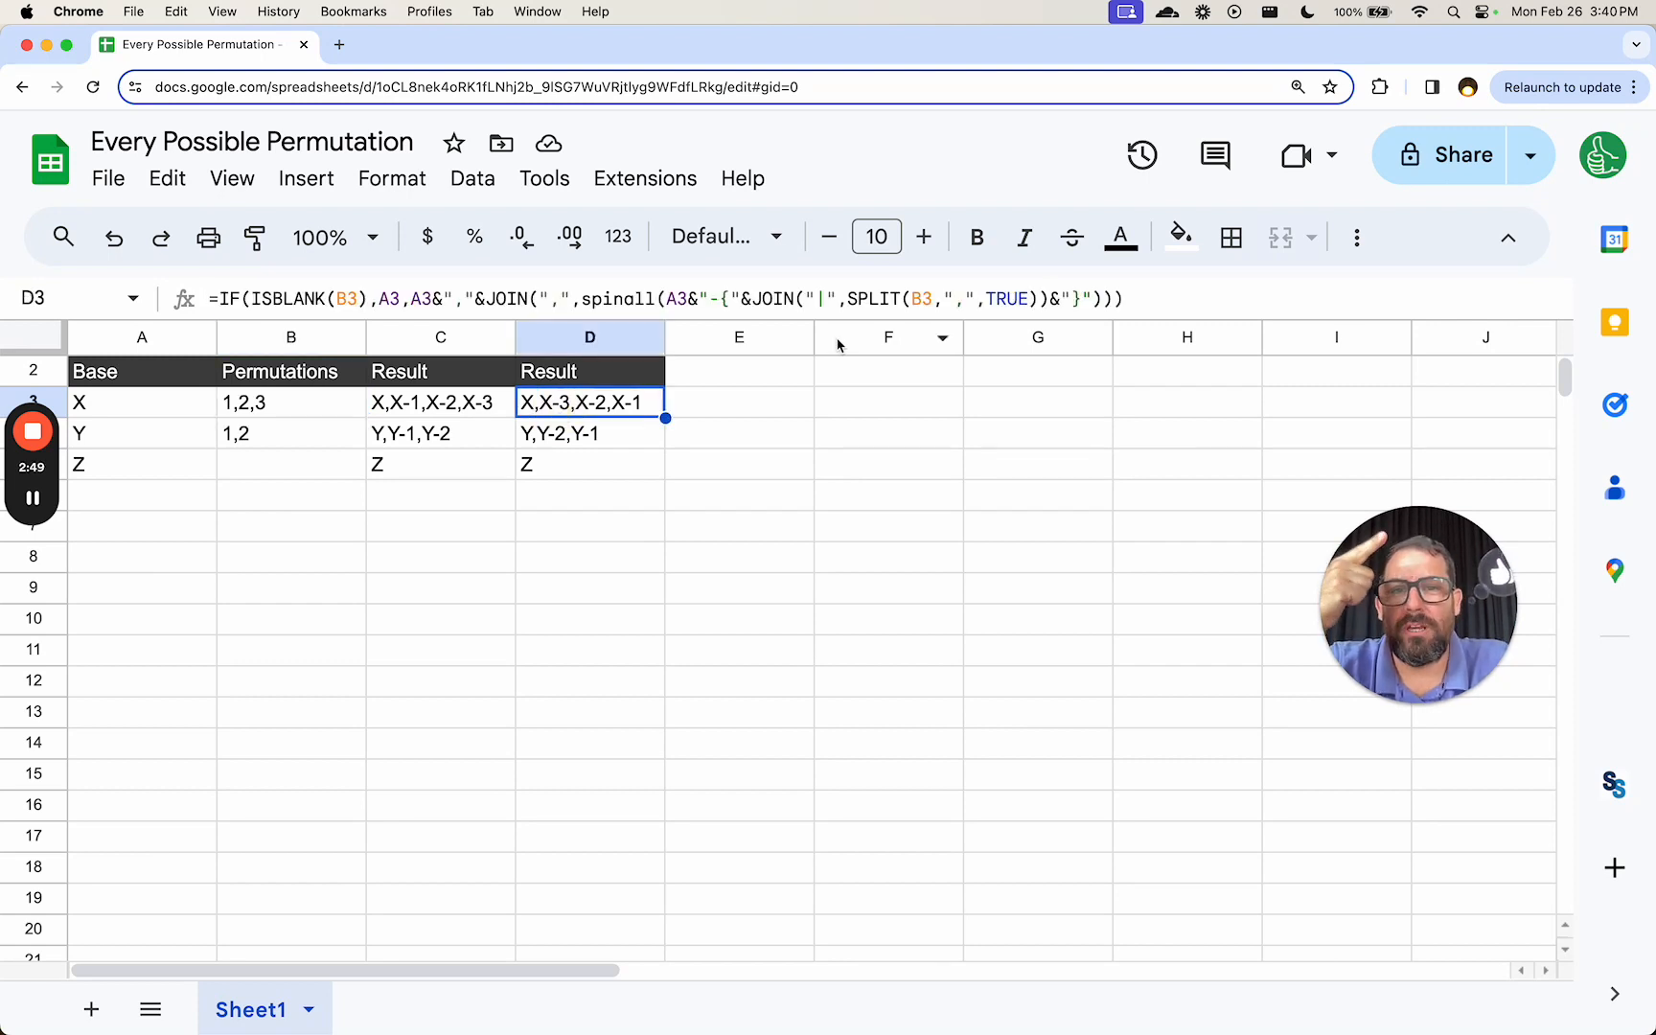
click(629, 372)
key(cmd+c)
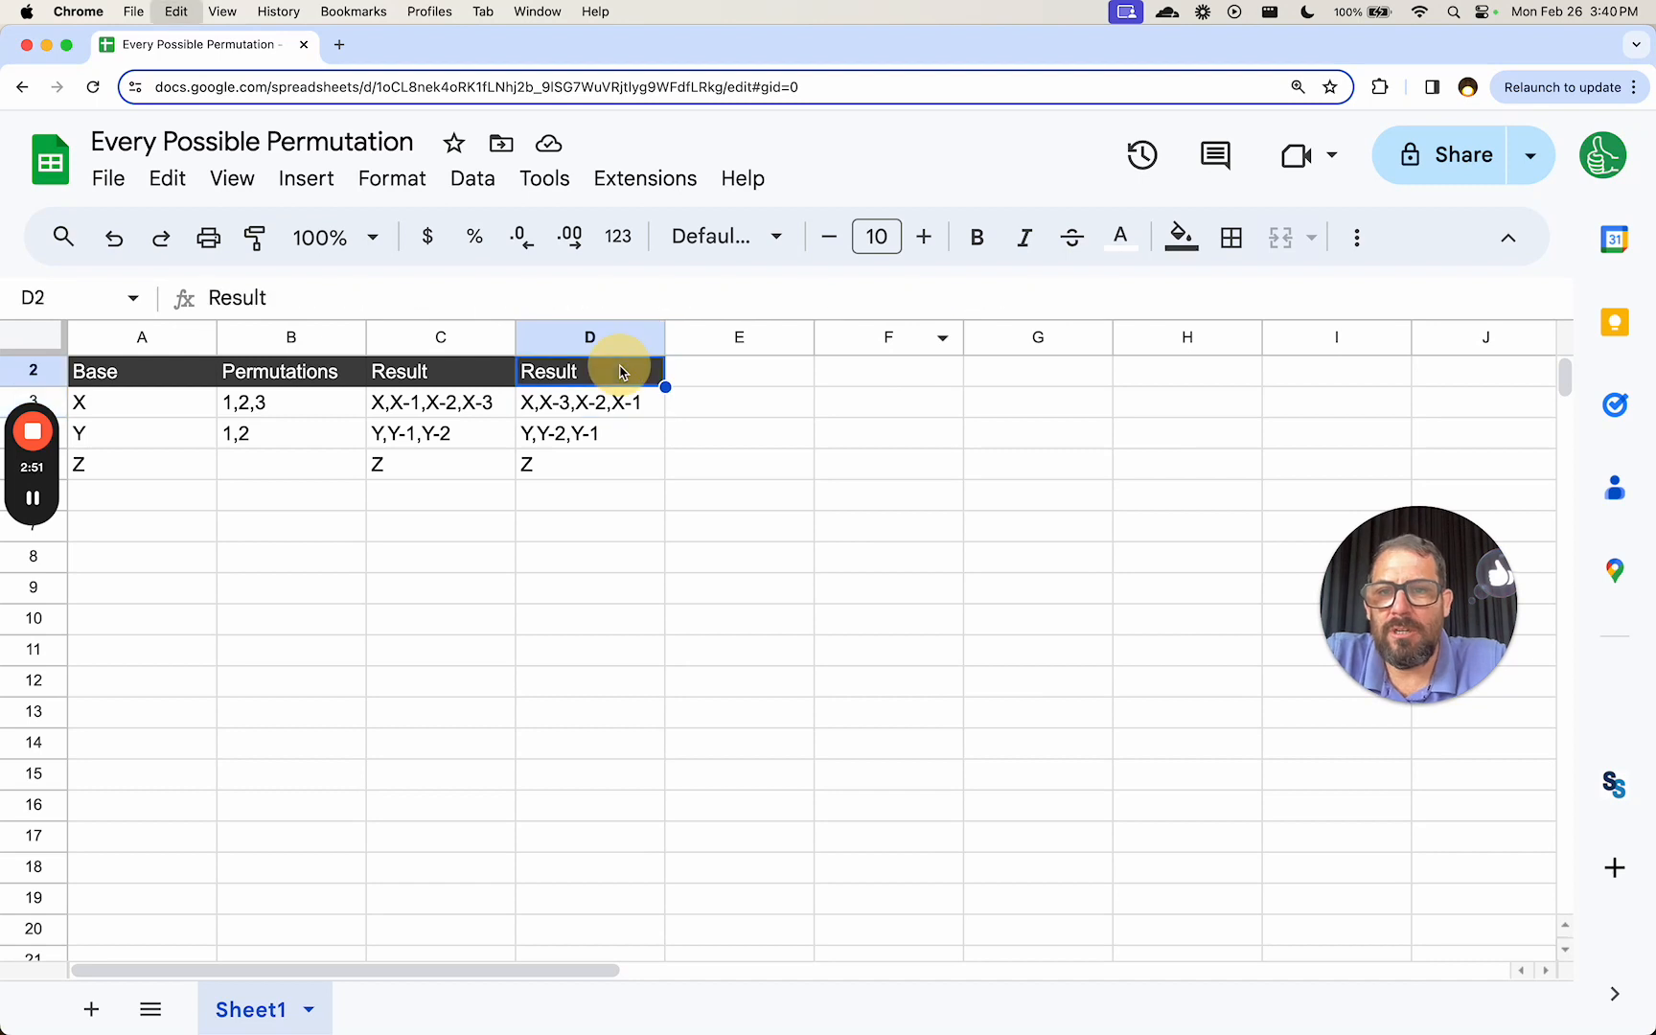
click(738, 376)
key(cmd+v)
- Begin a JOIN formula in cell E3 with the pipe character "|" as its delimiter
click(738, 409)
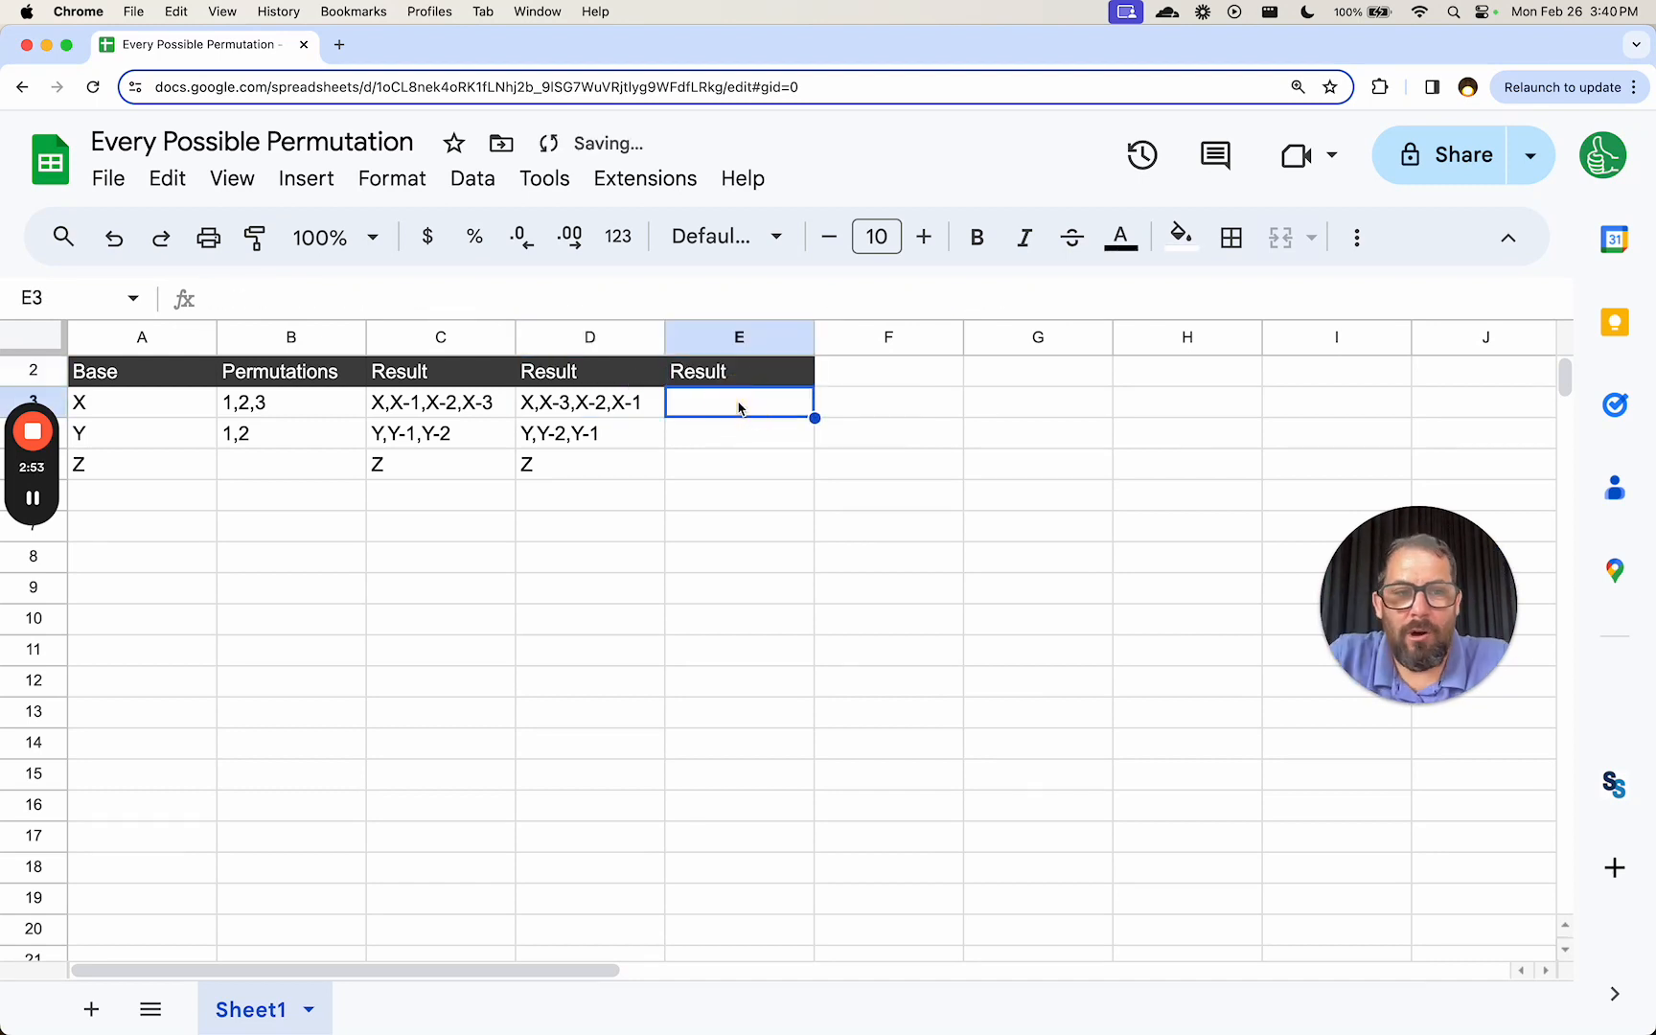
text(=)
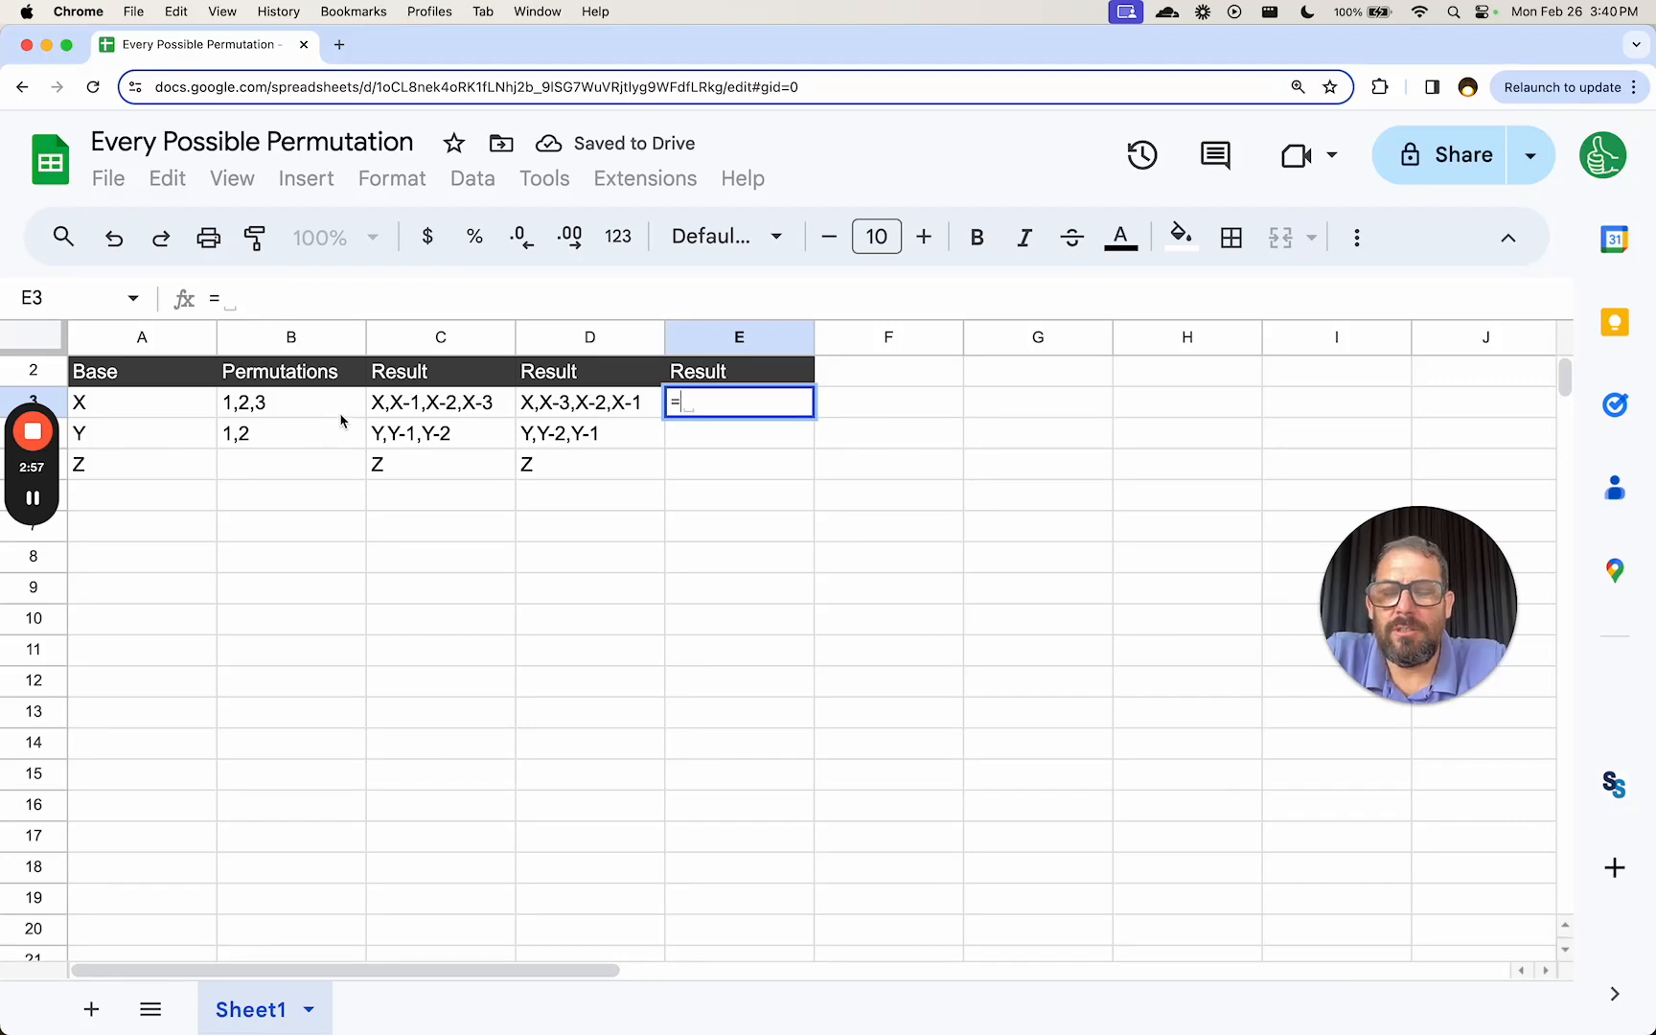
text(JOIN()
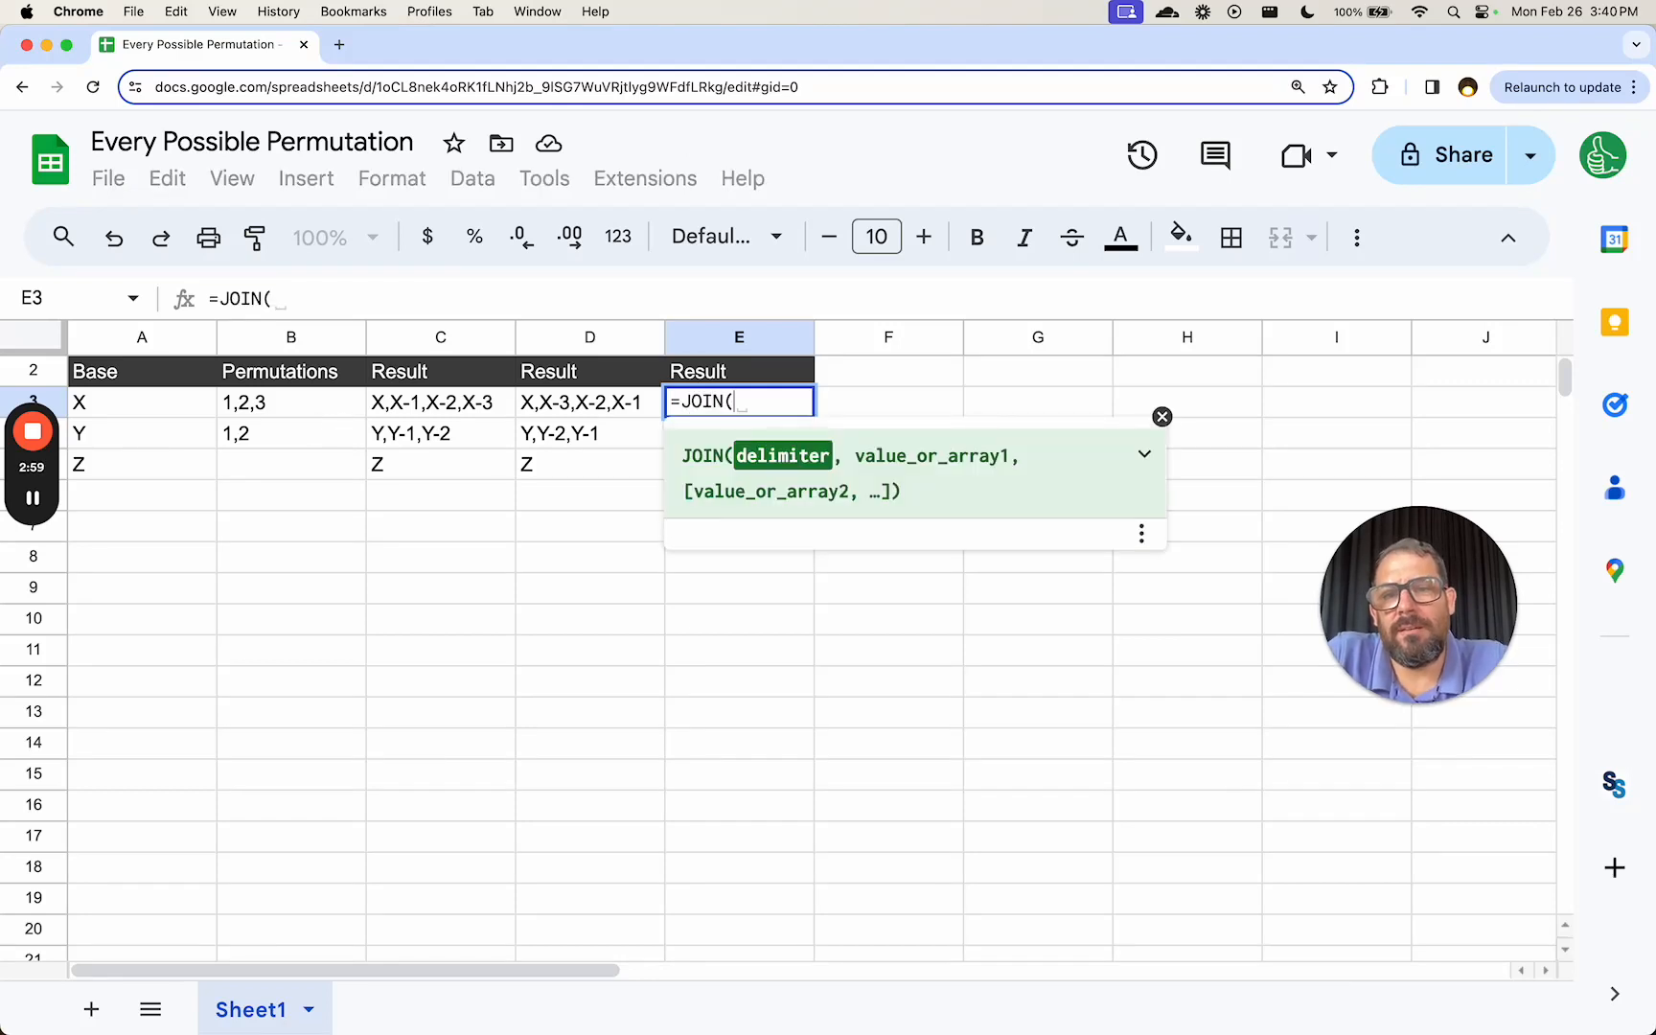
text(")
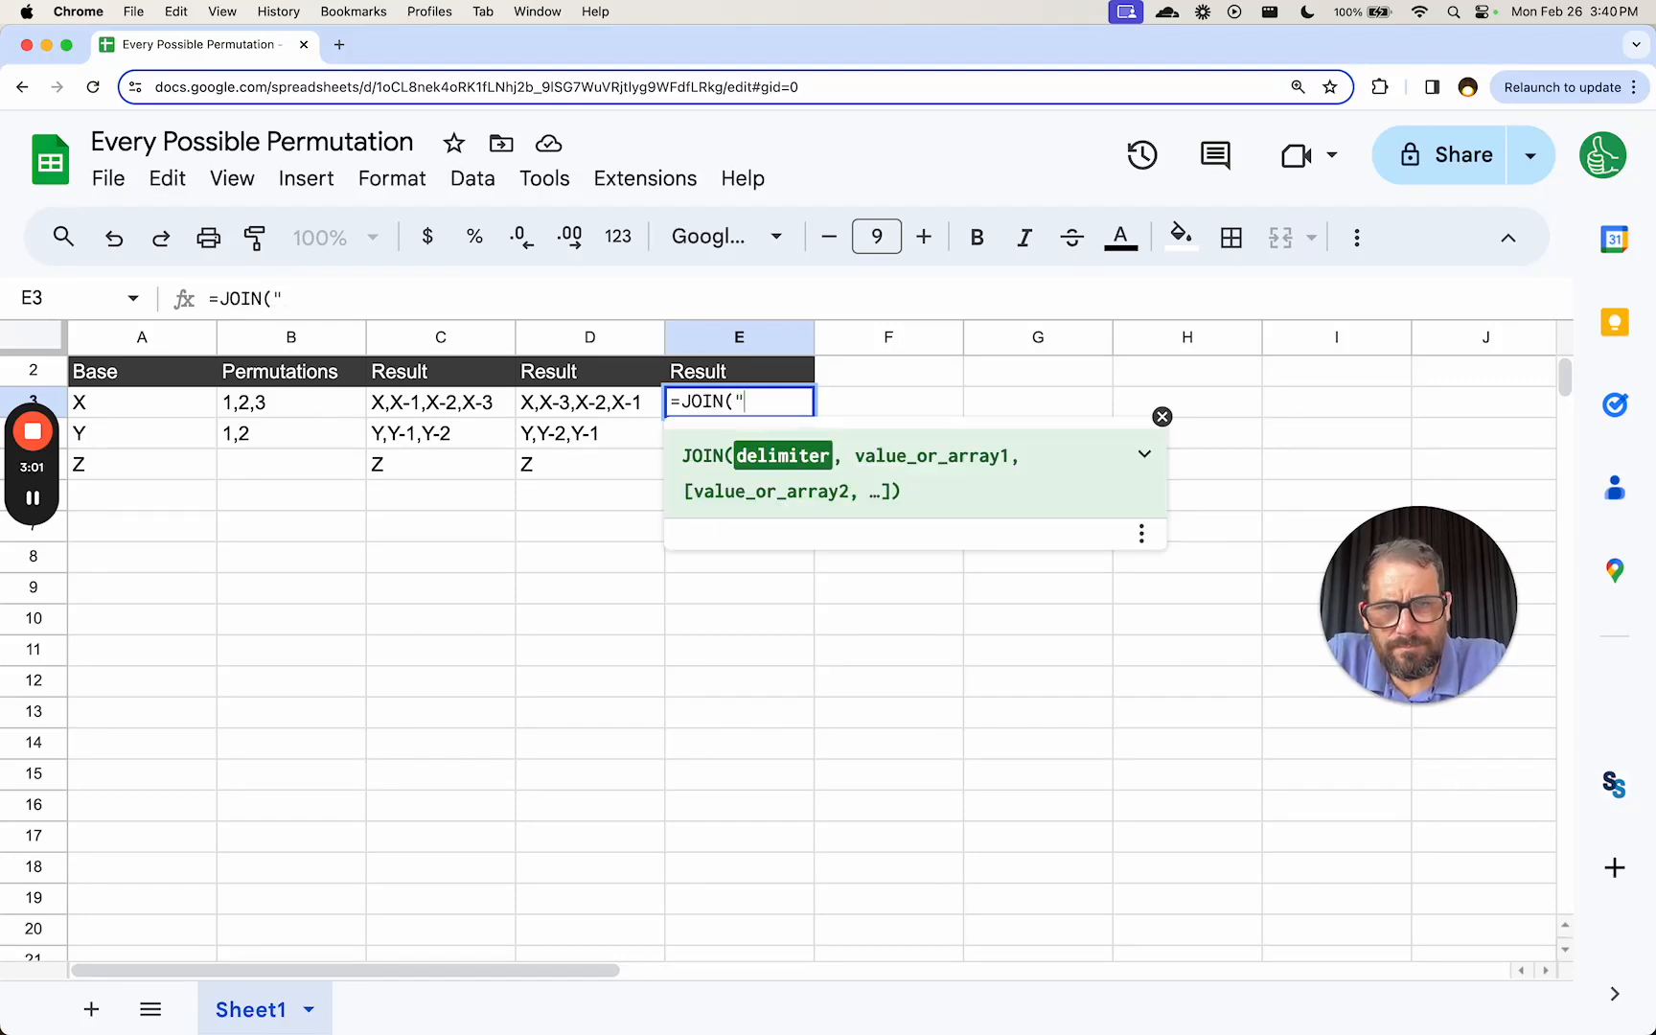
key(shift+Return)
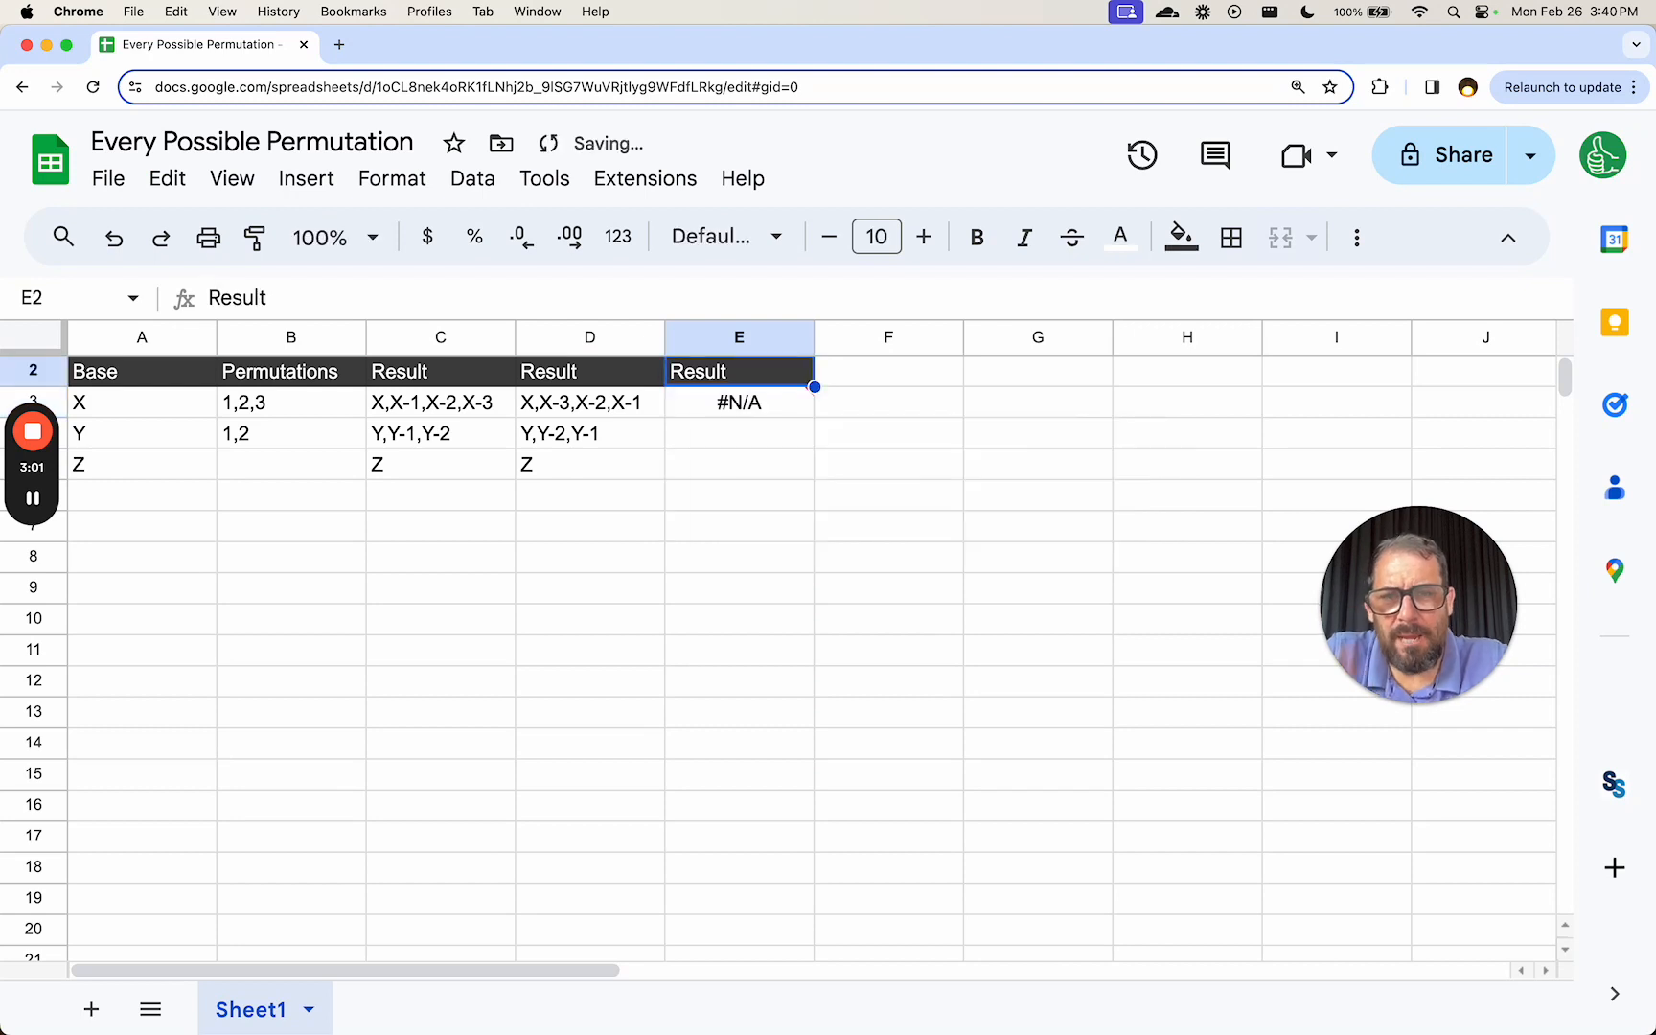
click(728, 410)
double_click(728, 411)
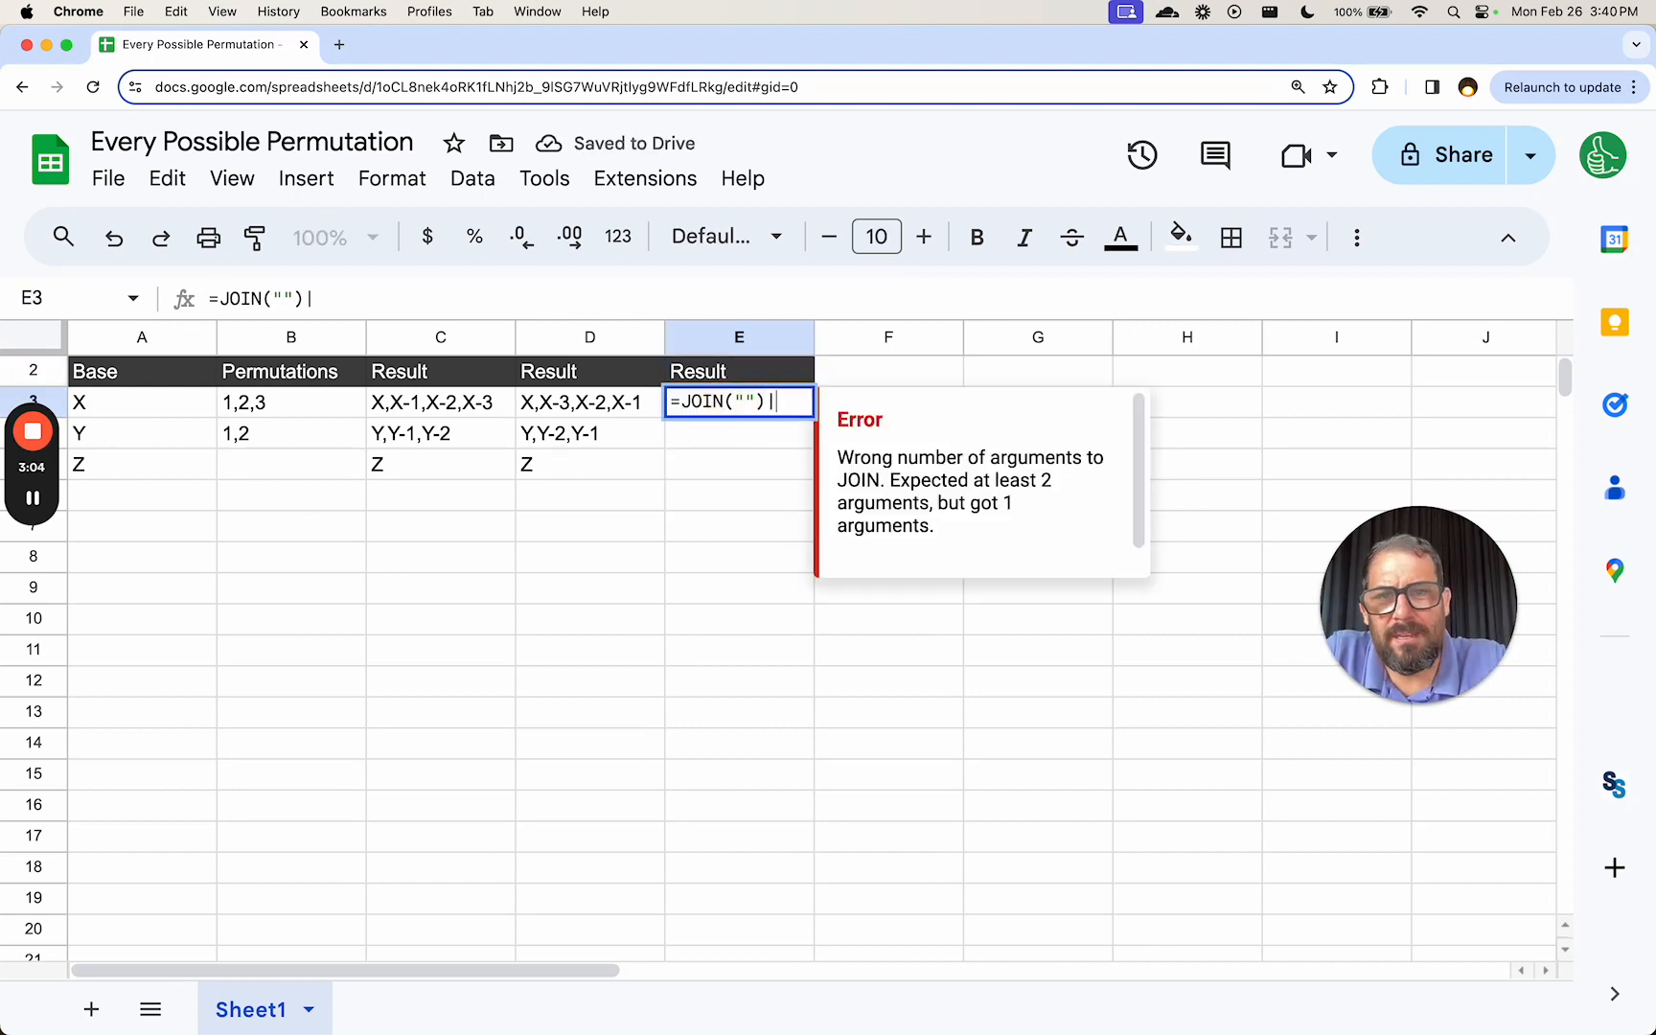
key(BackSpace)
key(BackSpace)
text(|", )
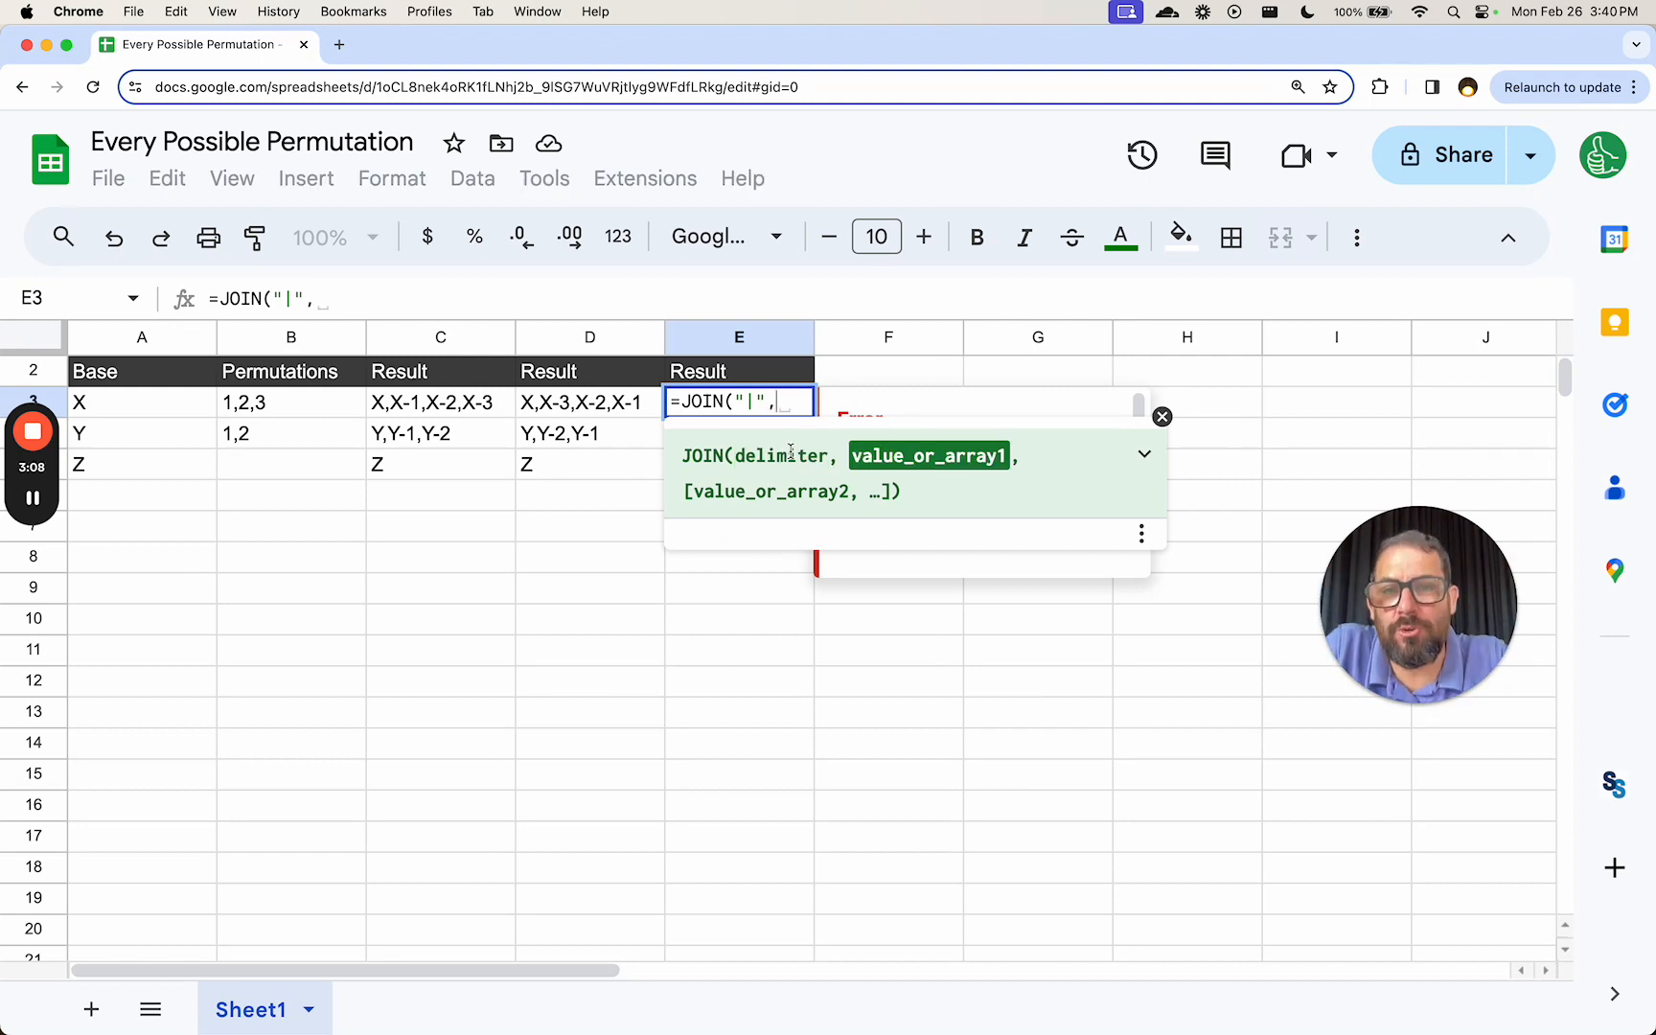
- Complete E3 as =JOIN("|",SPLIT(B3,",",TRUE)) to turn the permutation list into pipe-separated options
text(SPLIT()
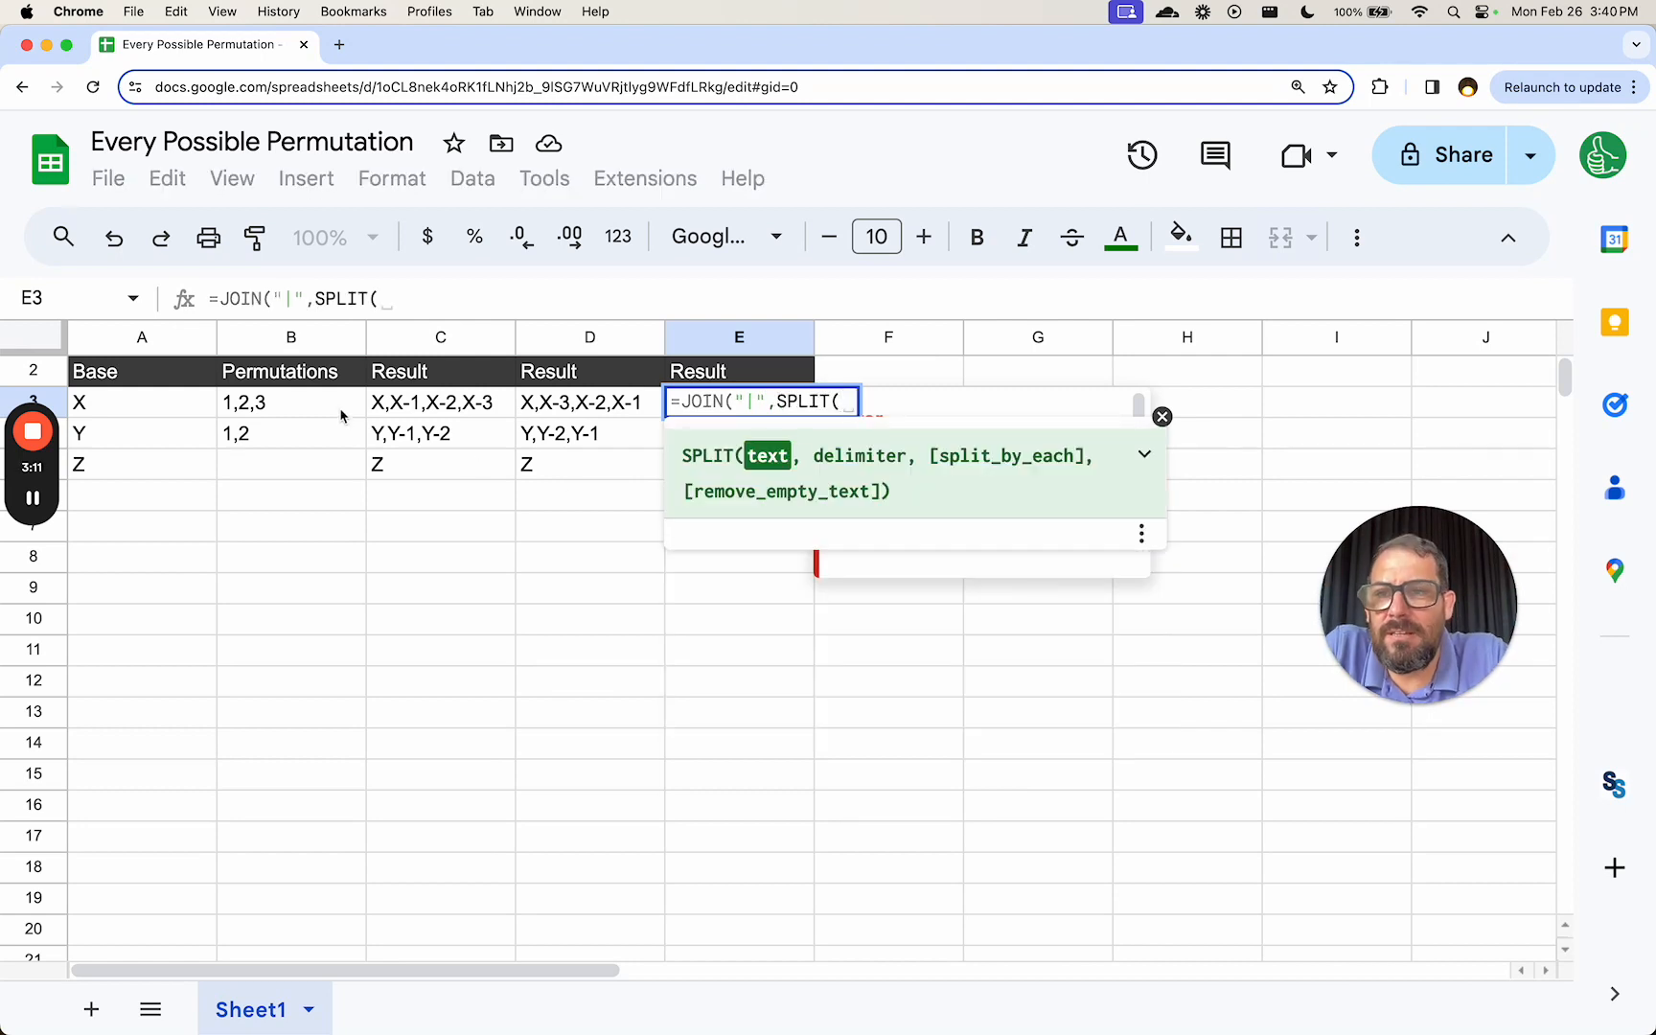
click(328, 408)
text(,)
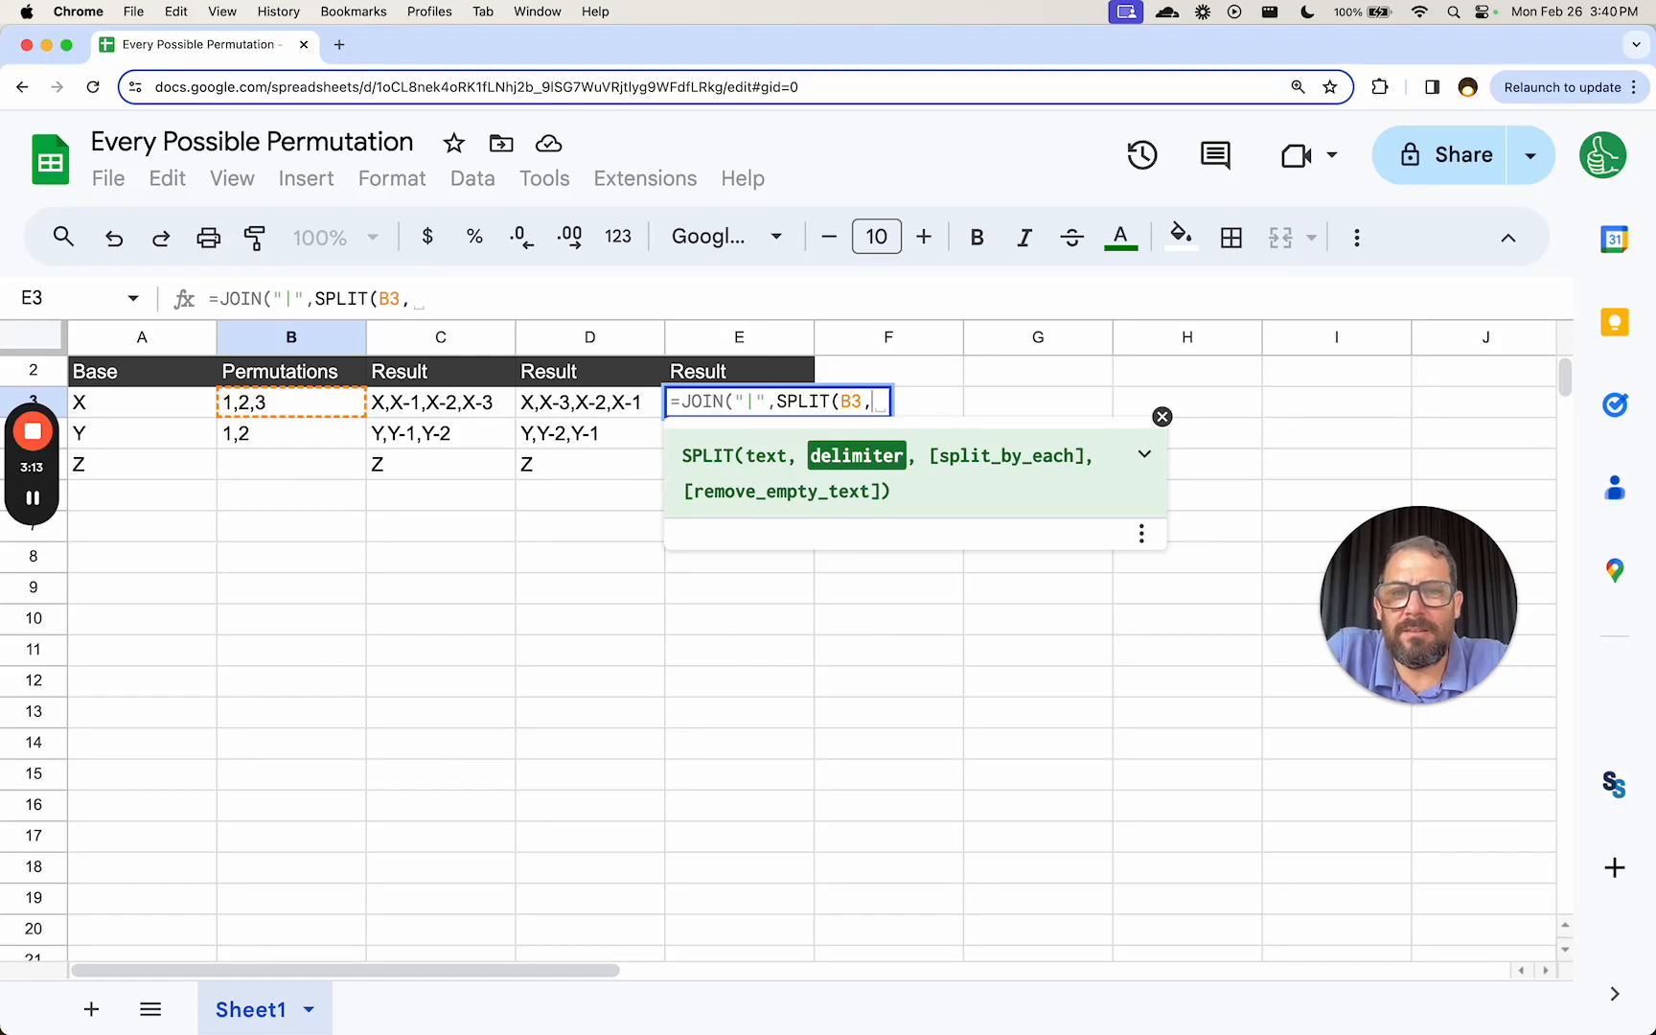
text(",",TRUE)
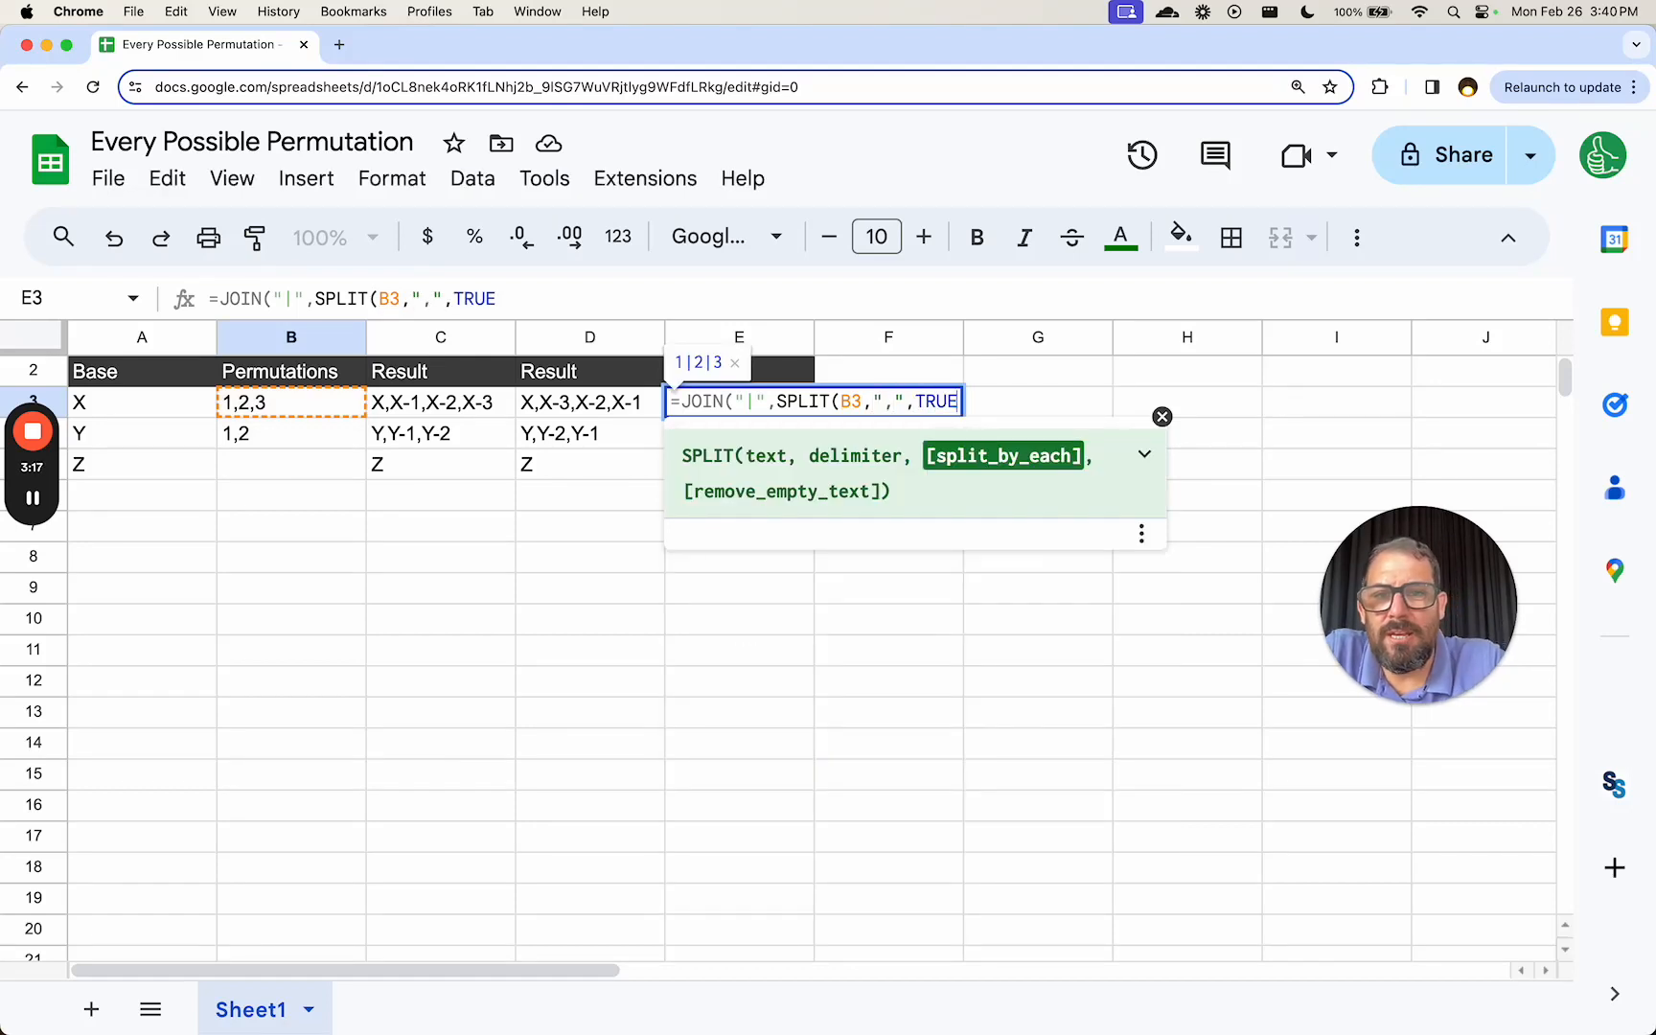
text())
key(Return)
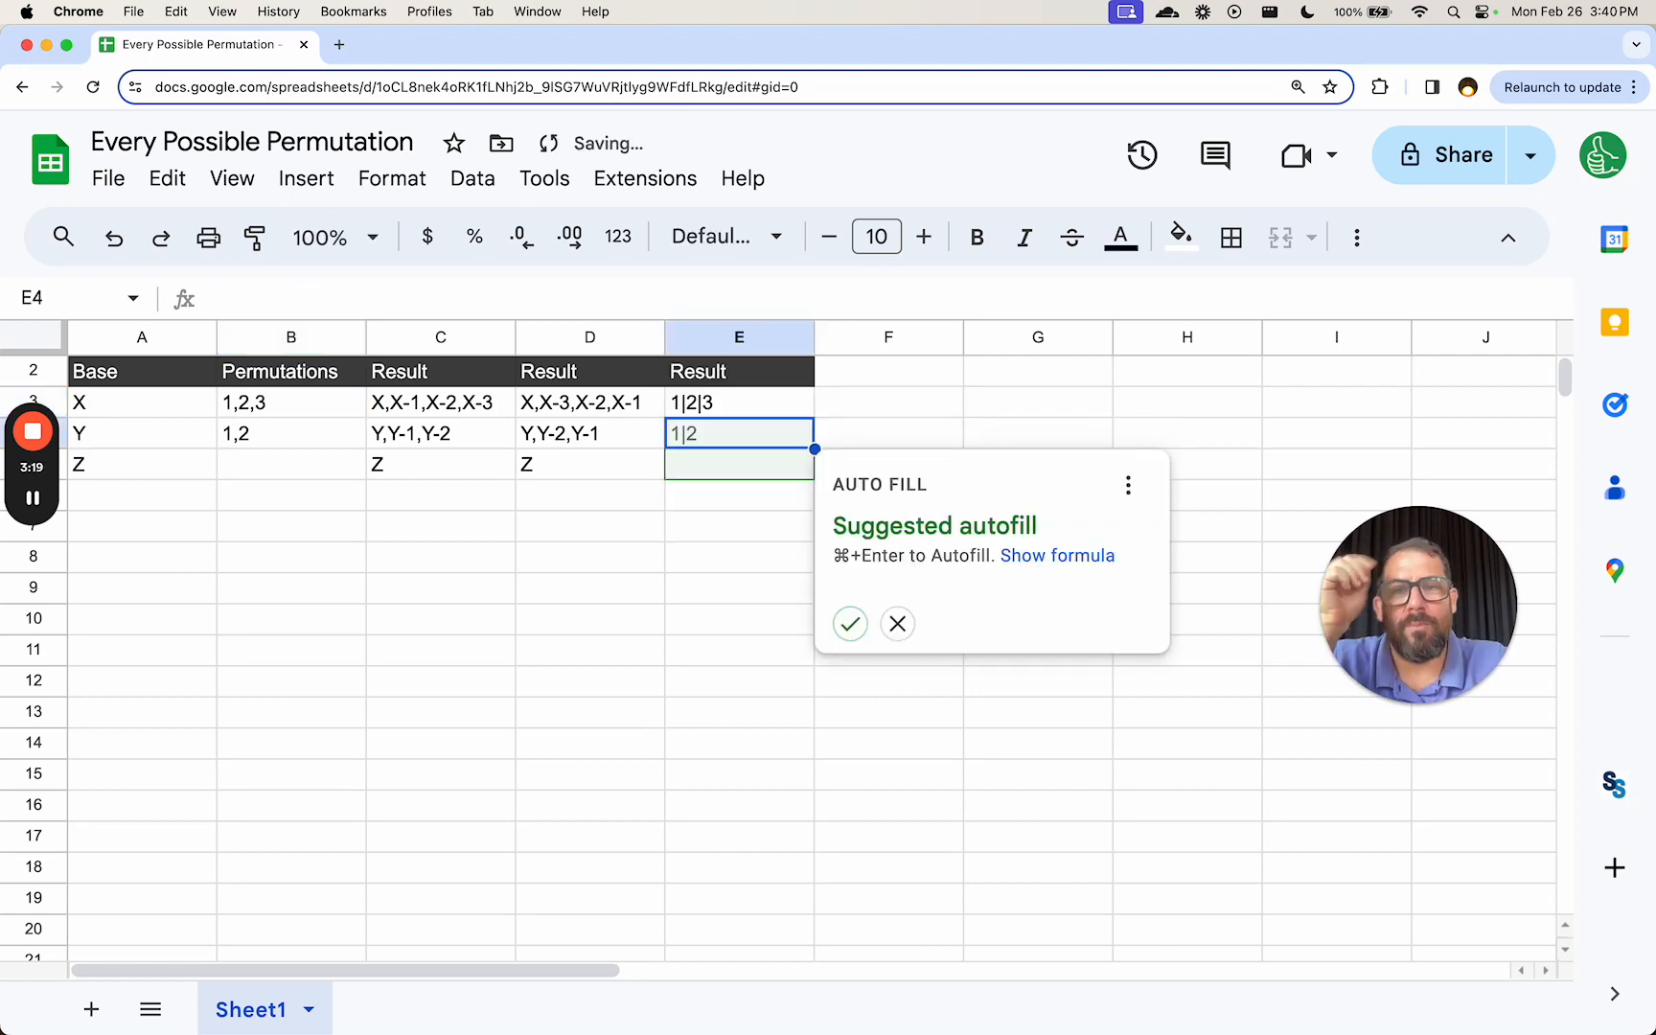
key(Up)
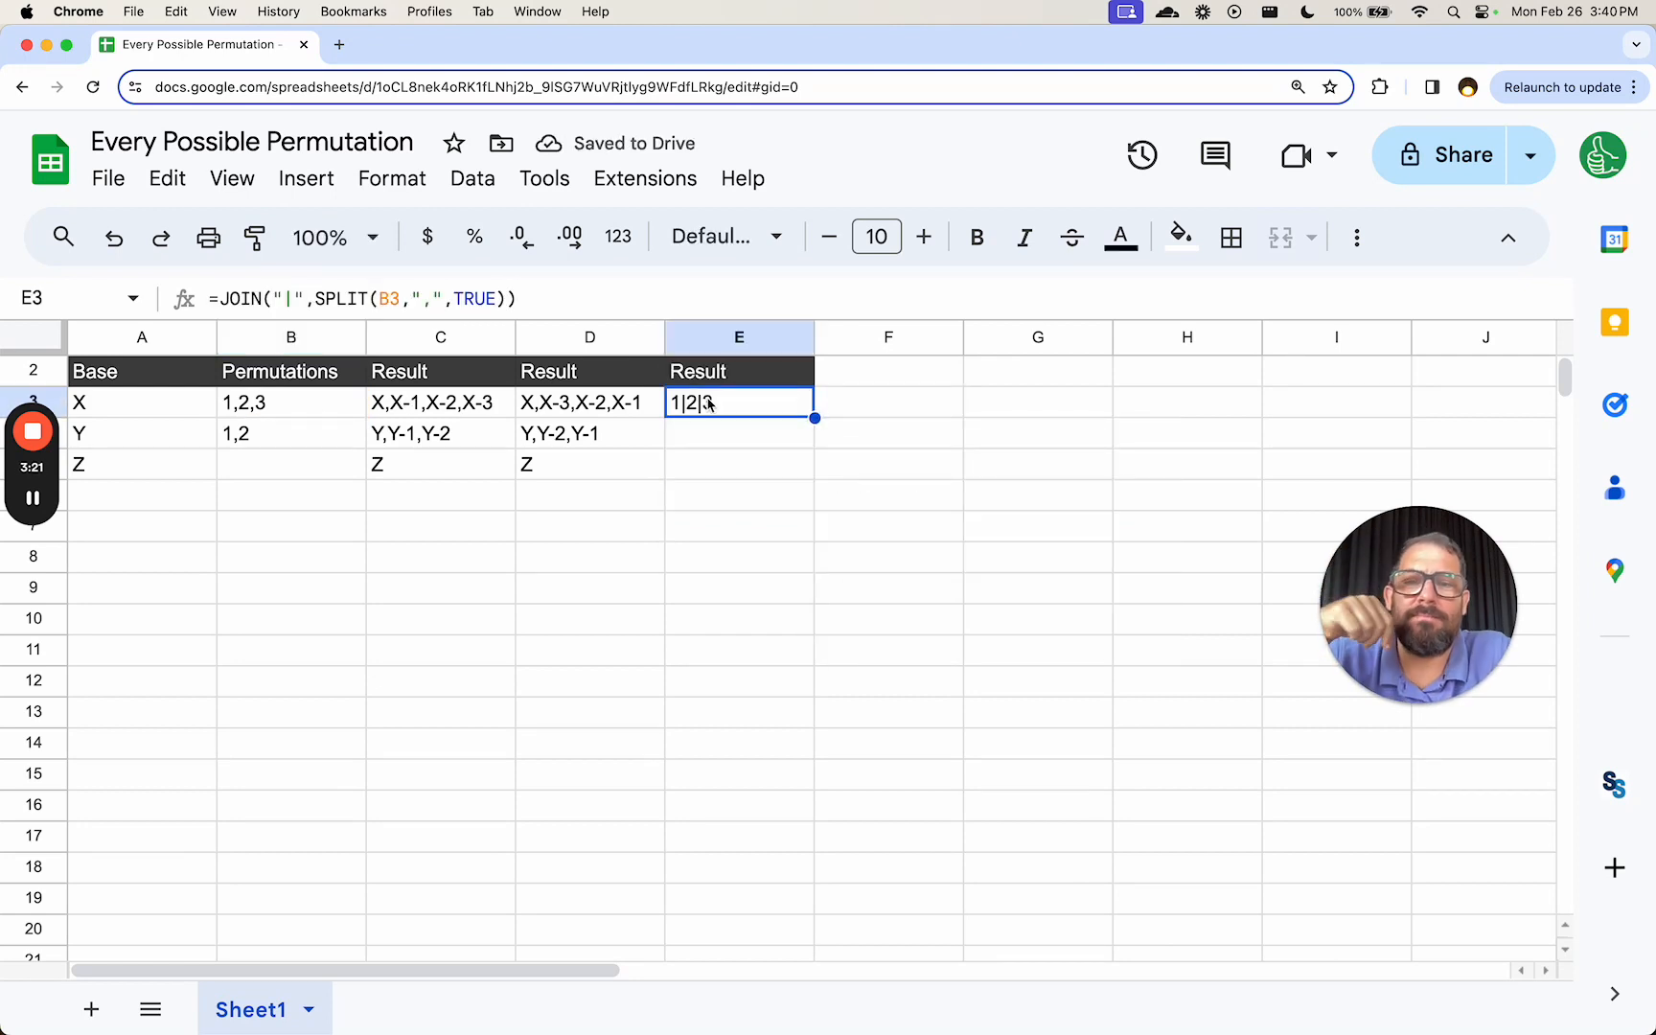
double_click(706, 401)
click(673, 401)
text(CONCATE)
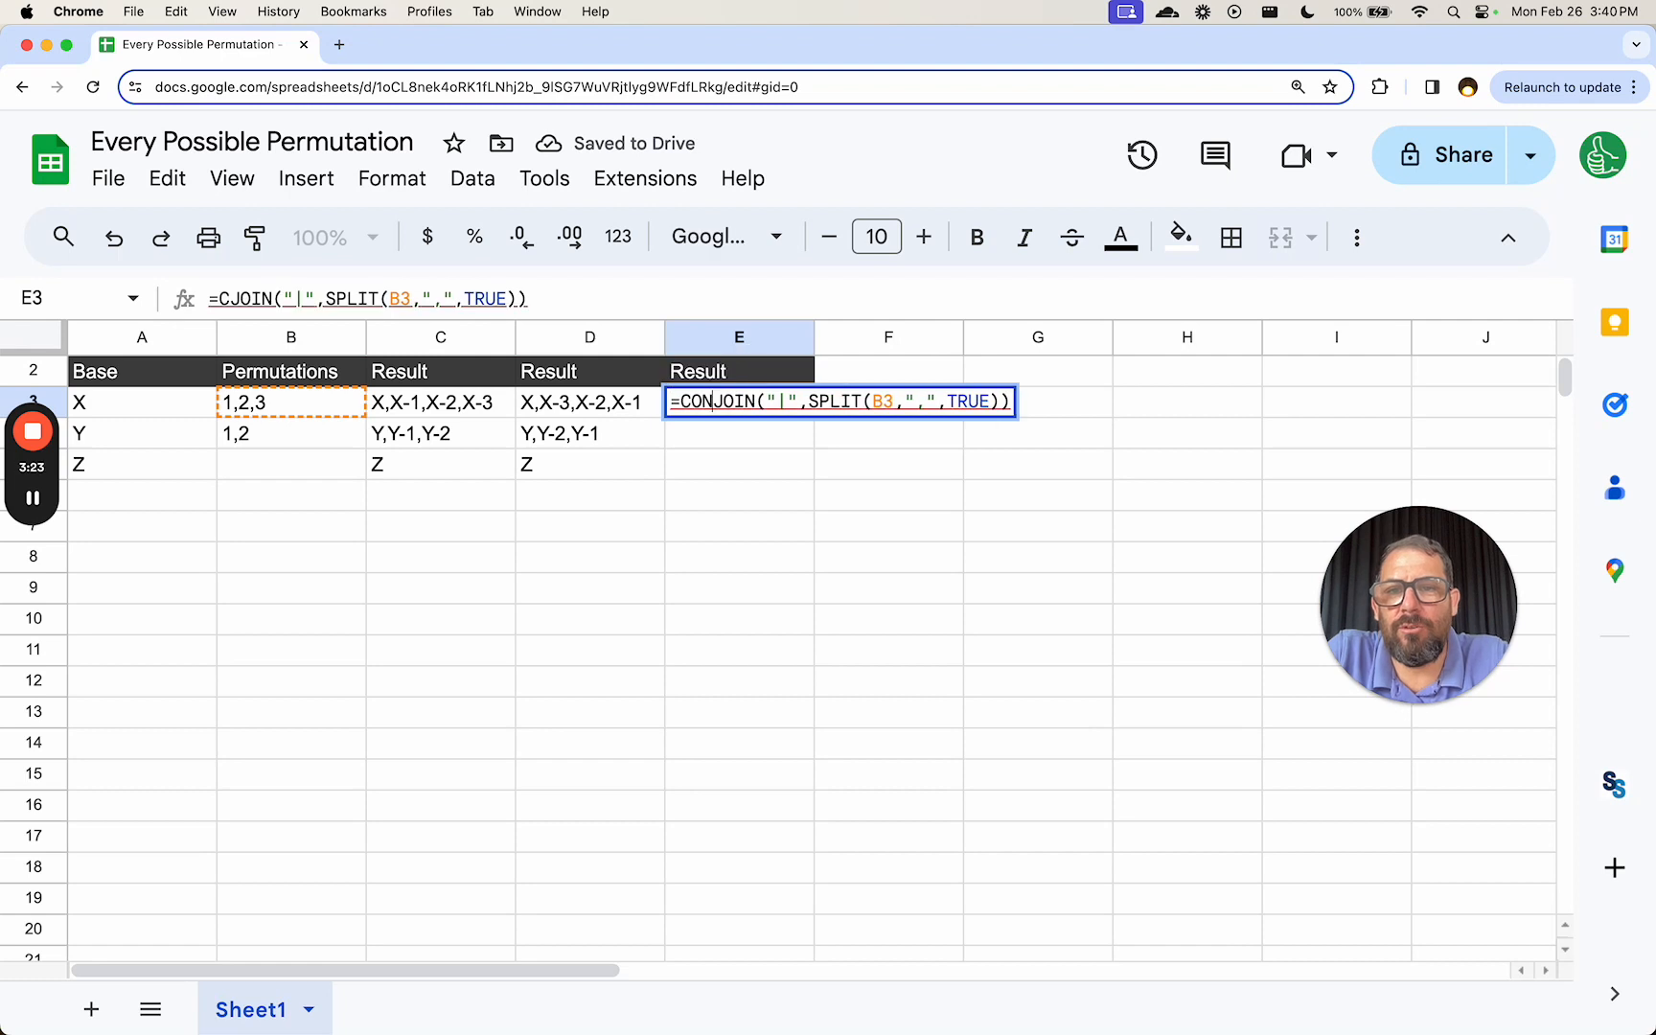
key(BackSpace)
key(BackSpace)
key(BackSpace)
key(BackSpace)
key(BackSpace)
key(BackSpace)
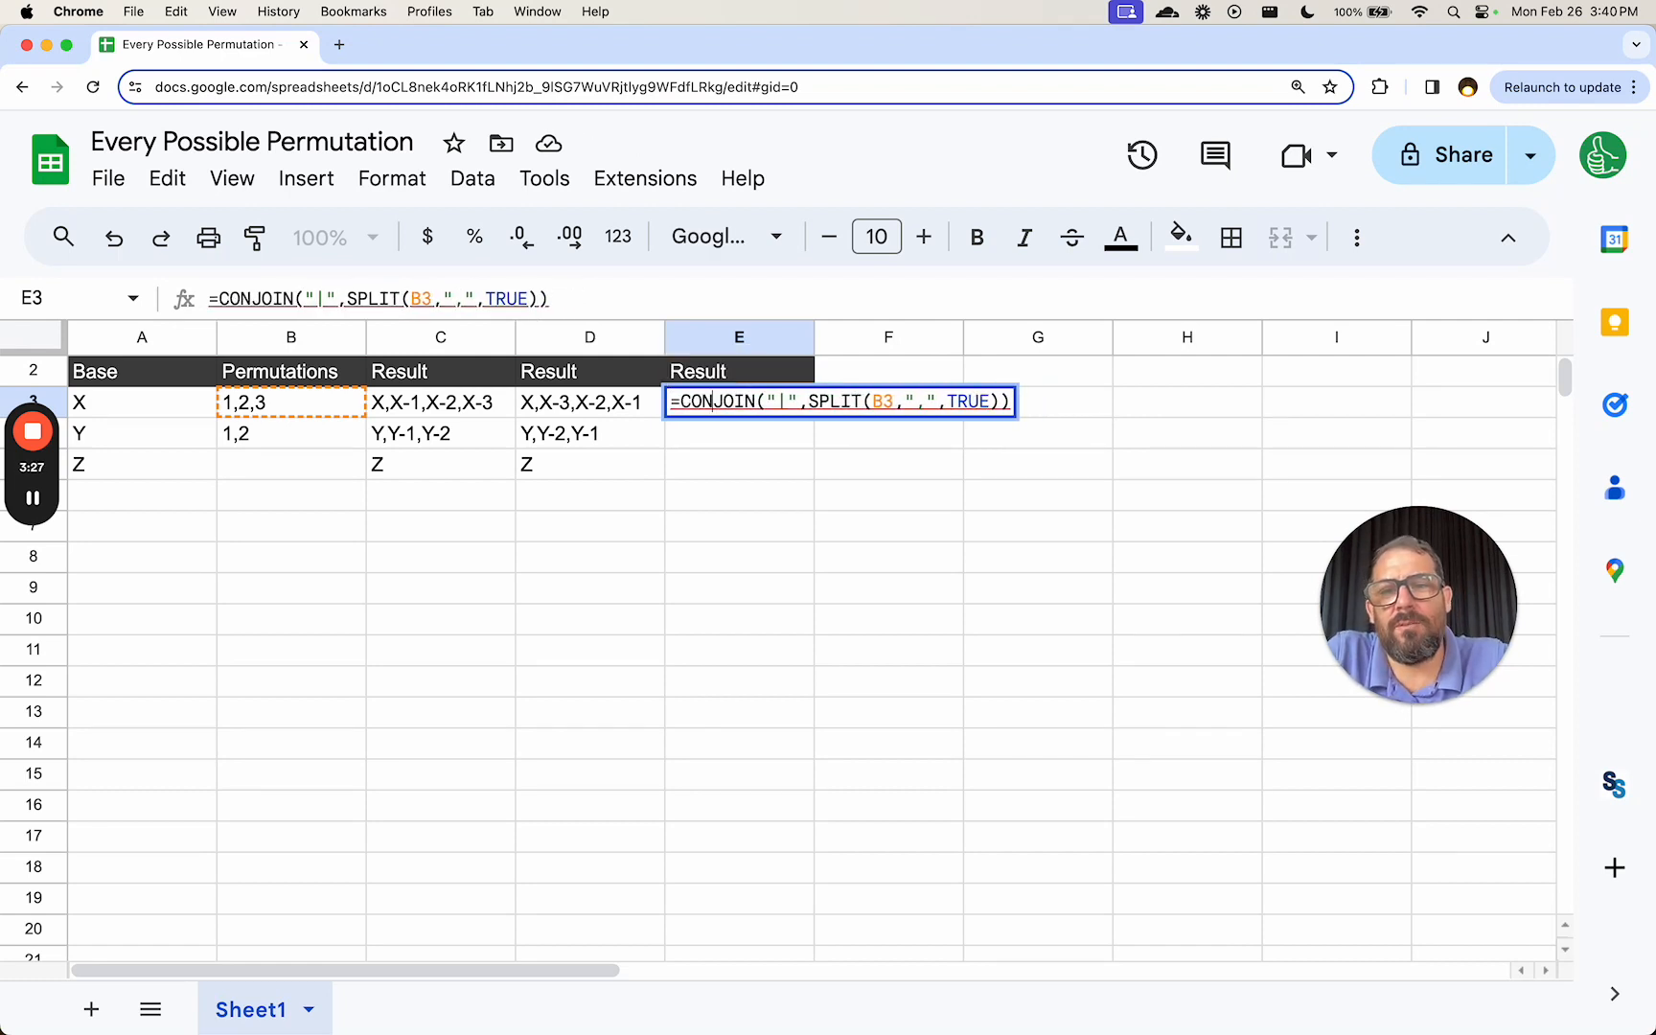
key(BackSpace)
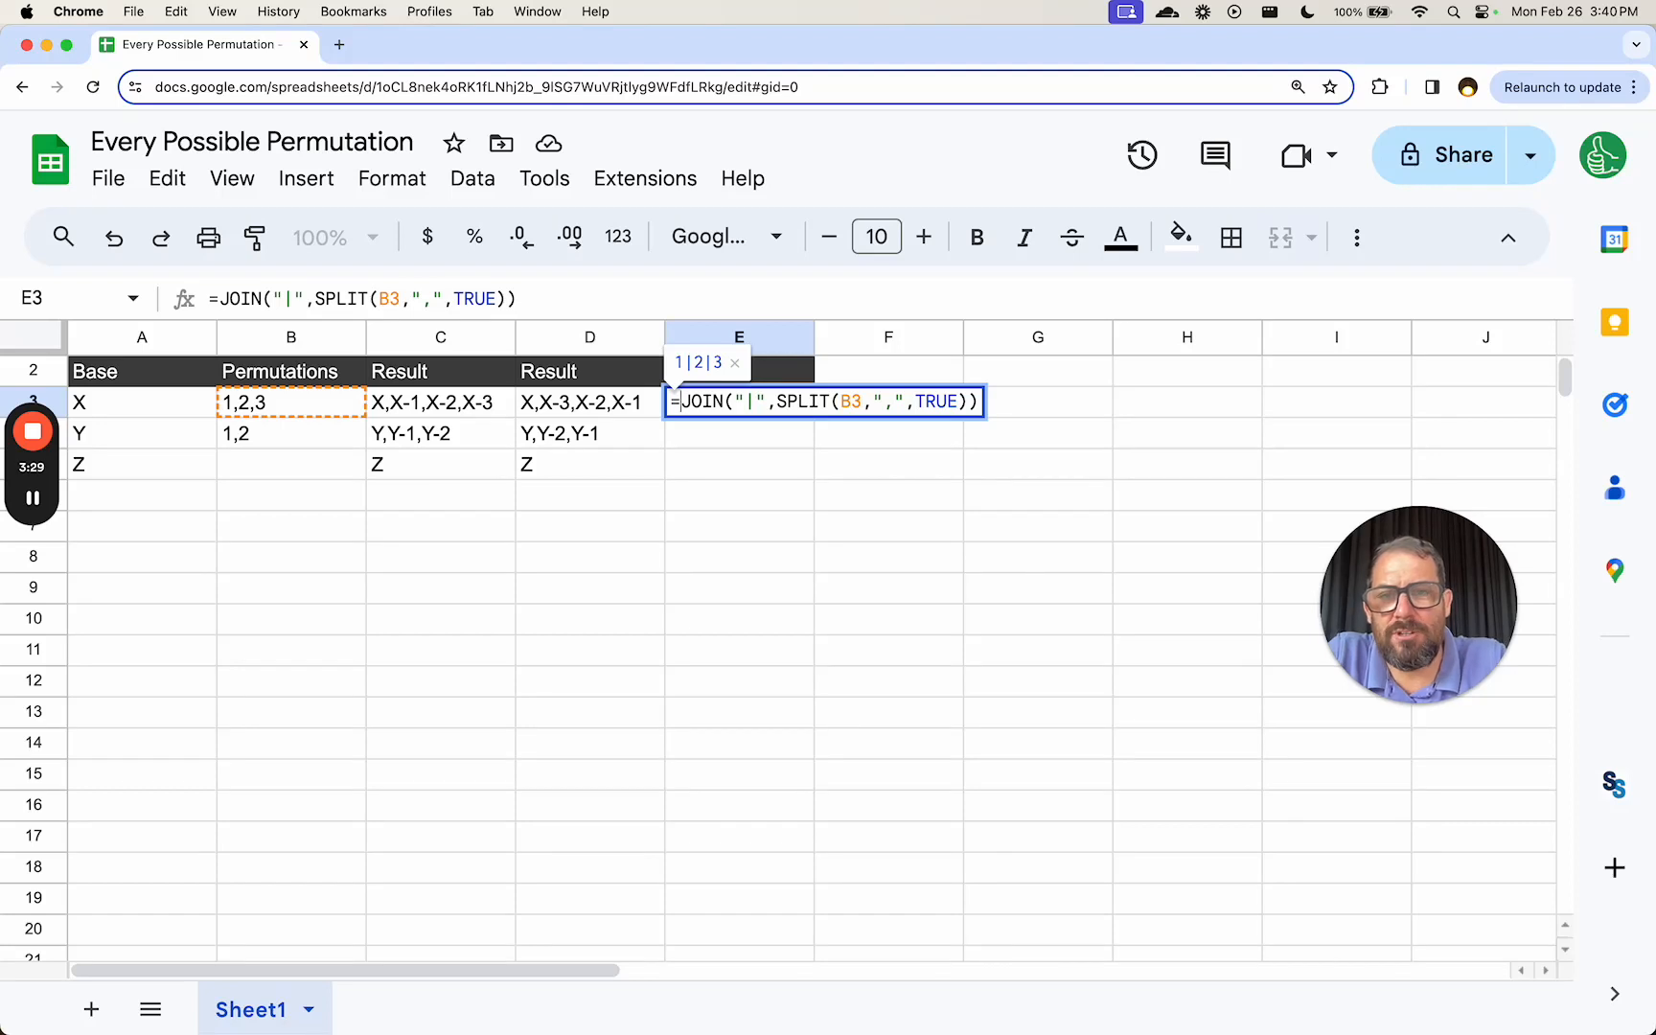
- Wrap the JOIN result in E3 in curly braces by putting "{"& before it and &"}" after it
text(&)
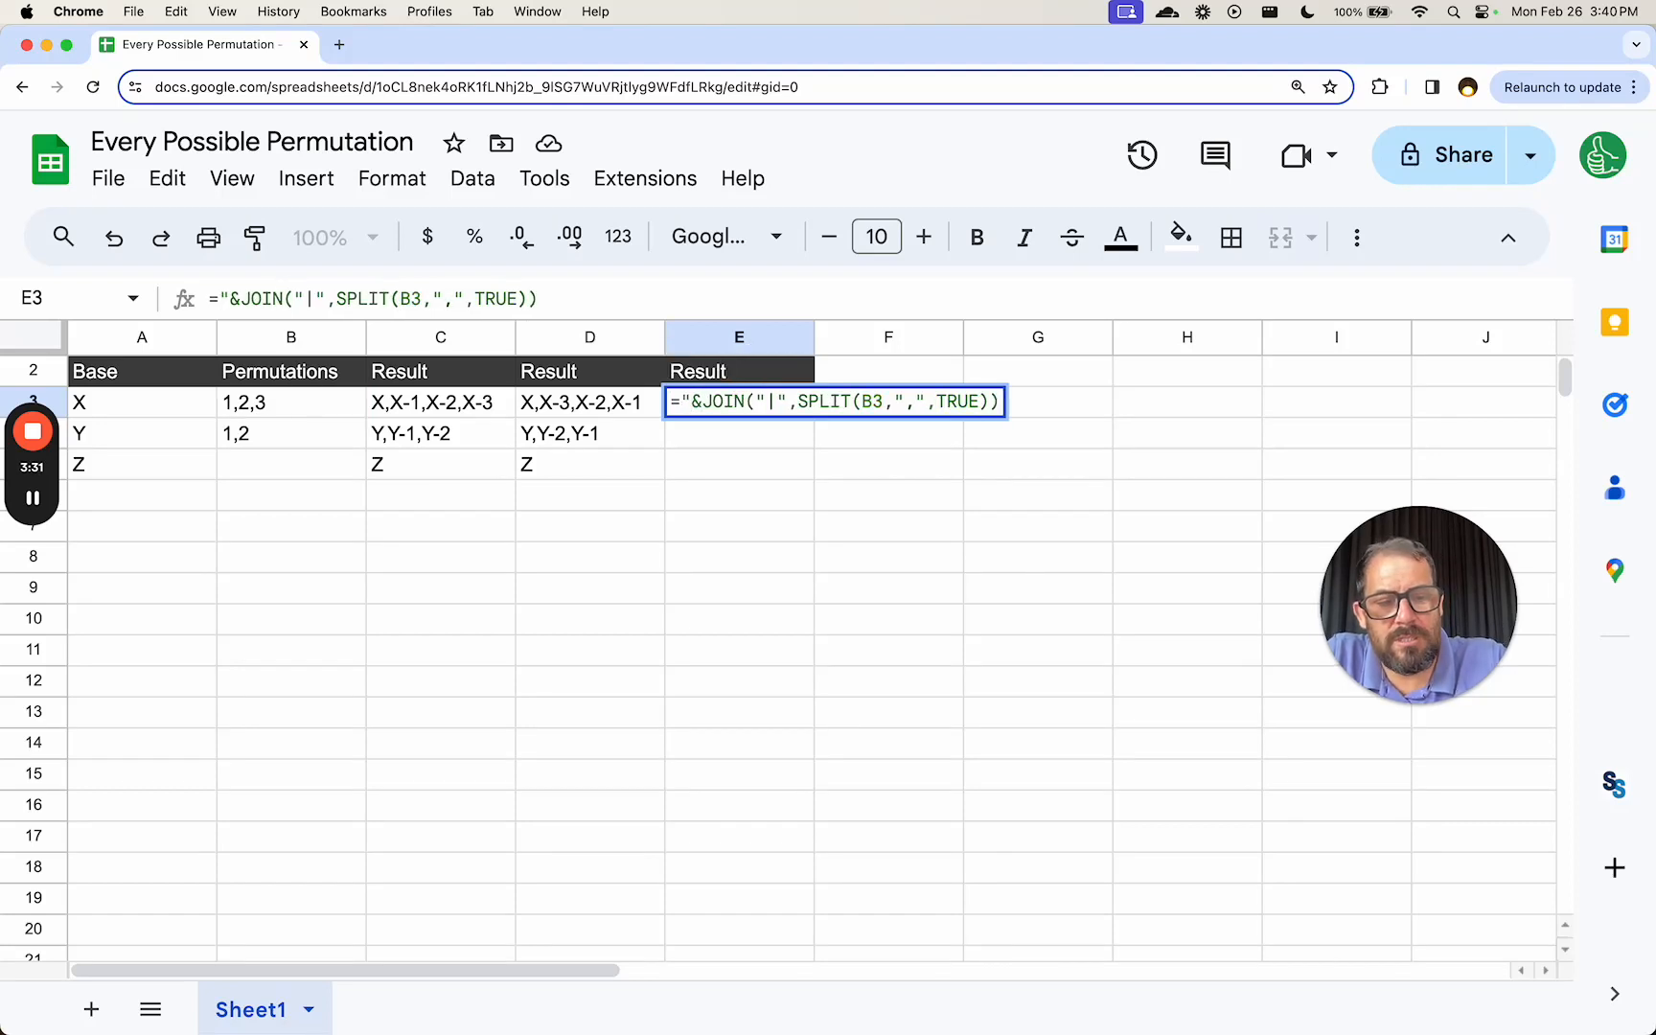
text({")
click(1020, 402)
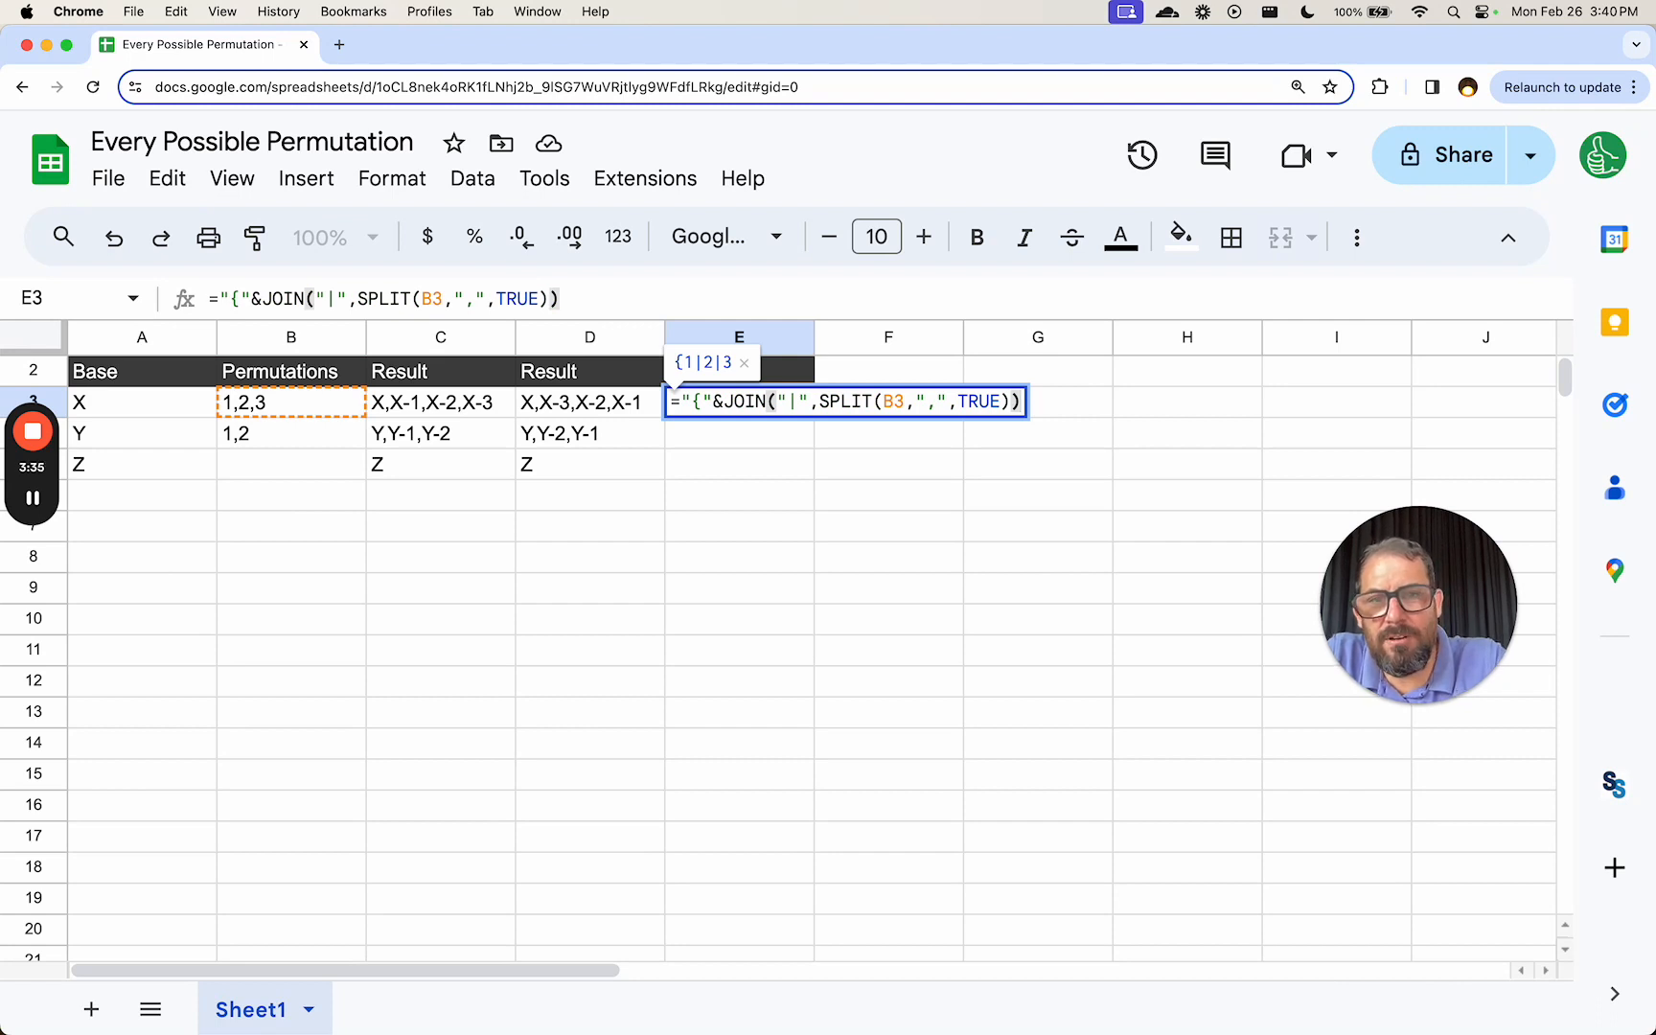
text(&")
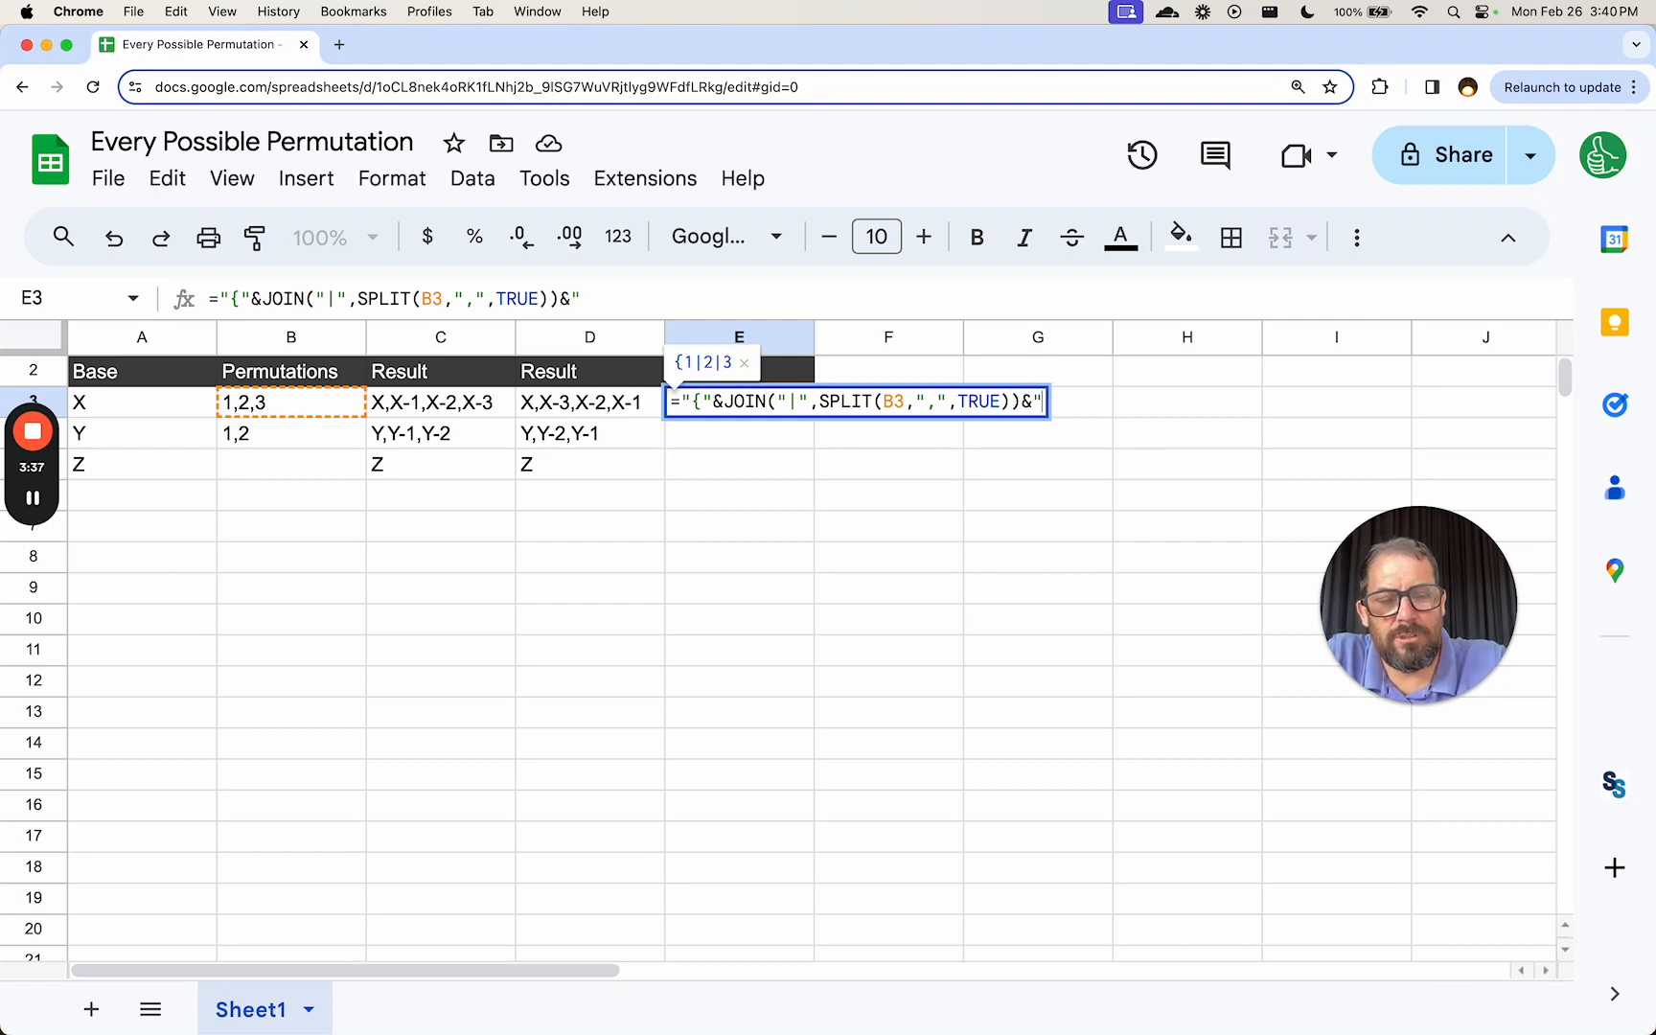
text(}")
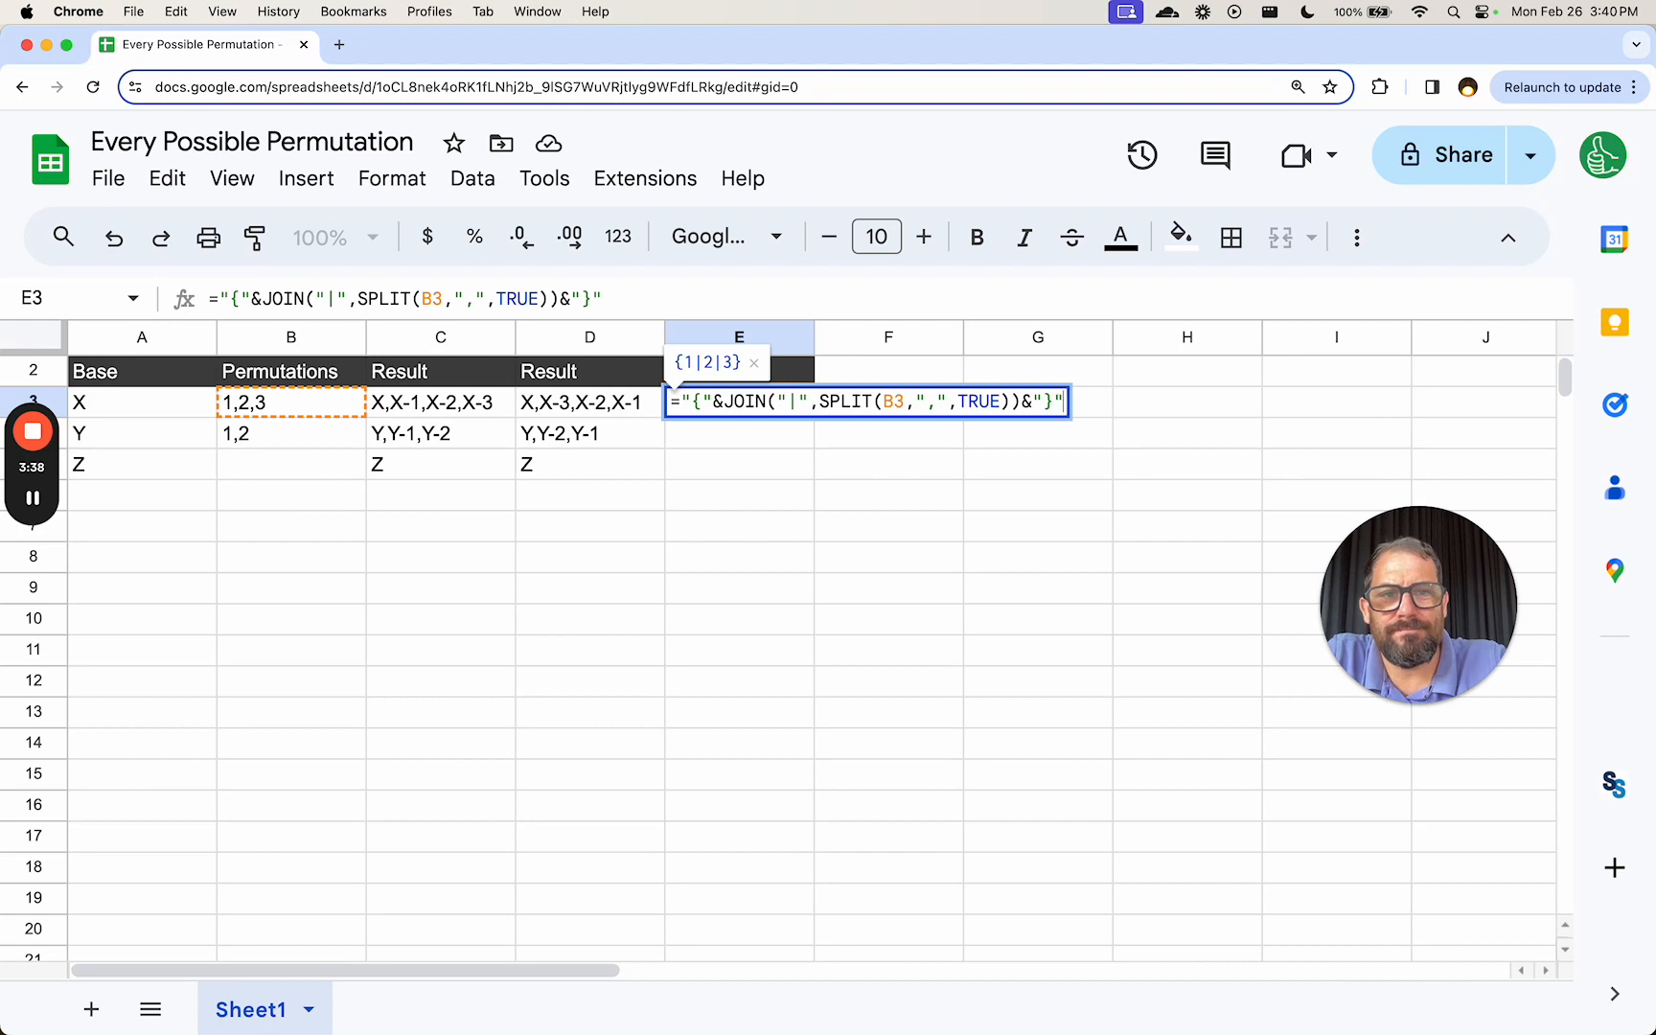
key(Return)
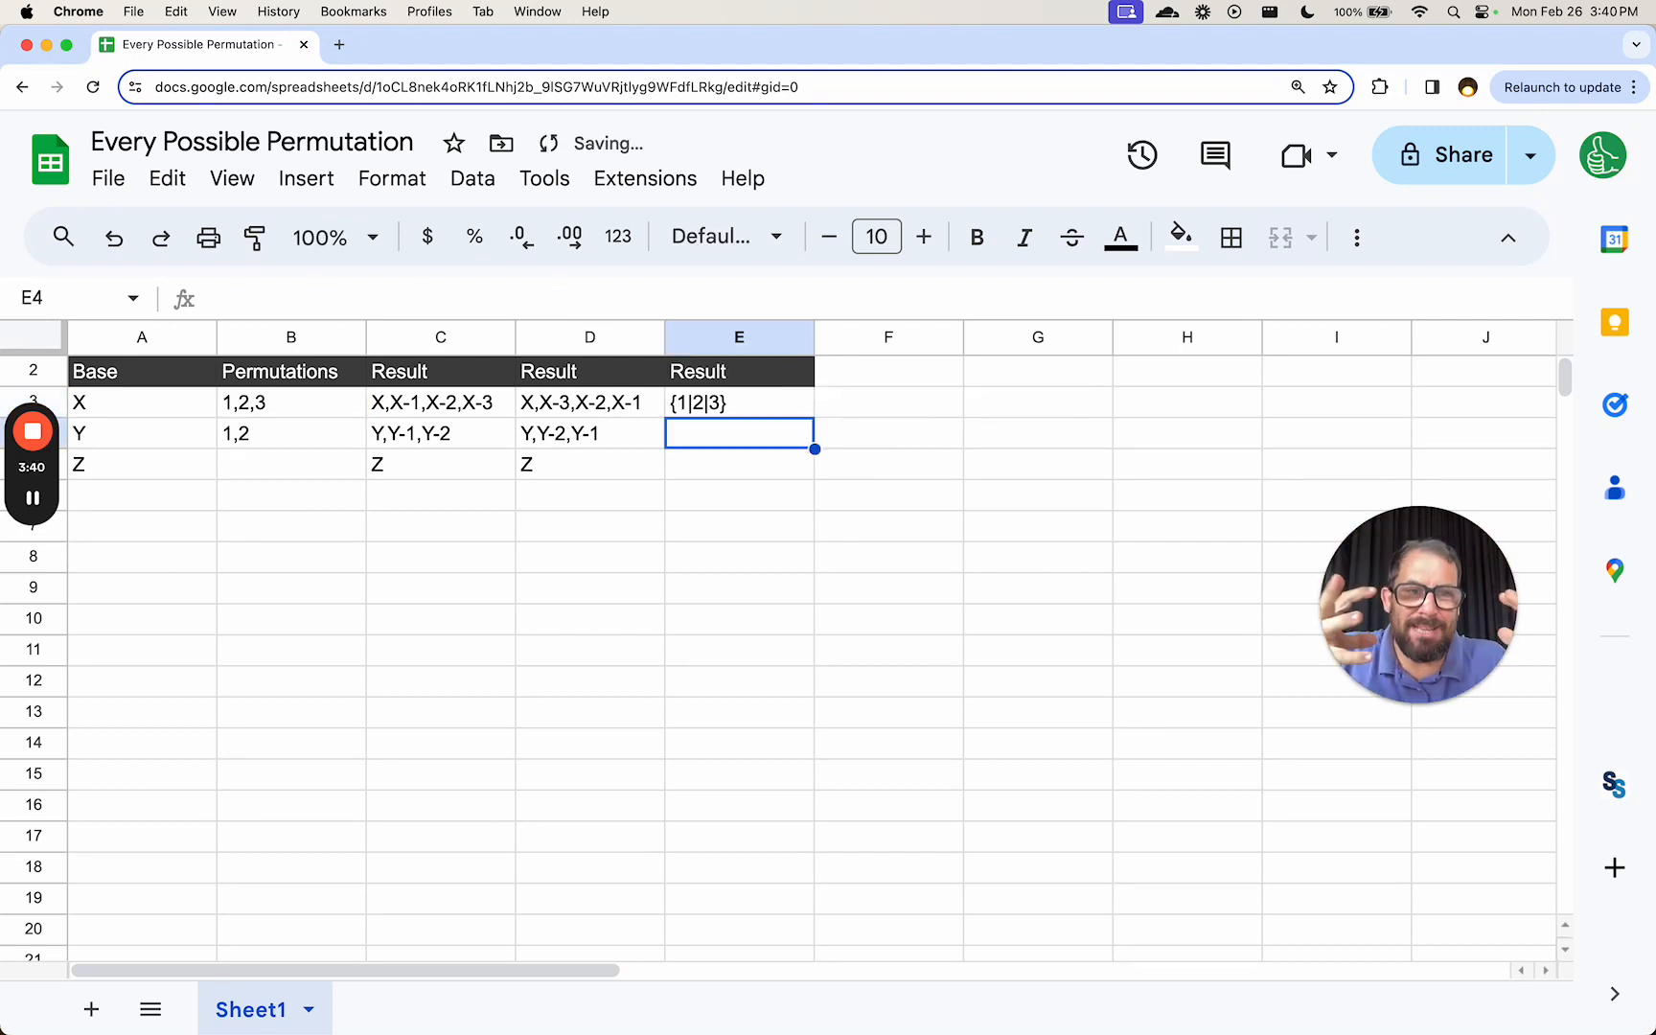
- Prefix the E3 formula with A3&"-"& so the base value and a hyphen precede the braced options
double_click(743, 414)
key(Home)
key(Right)
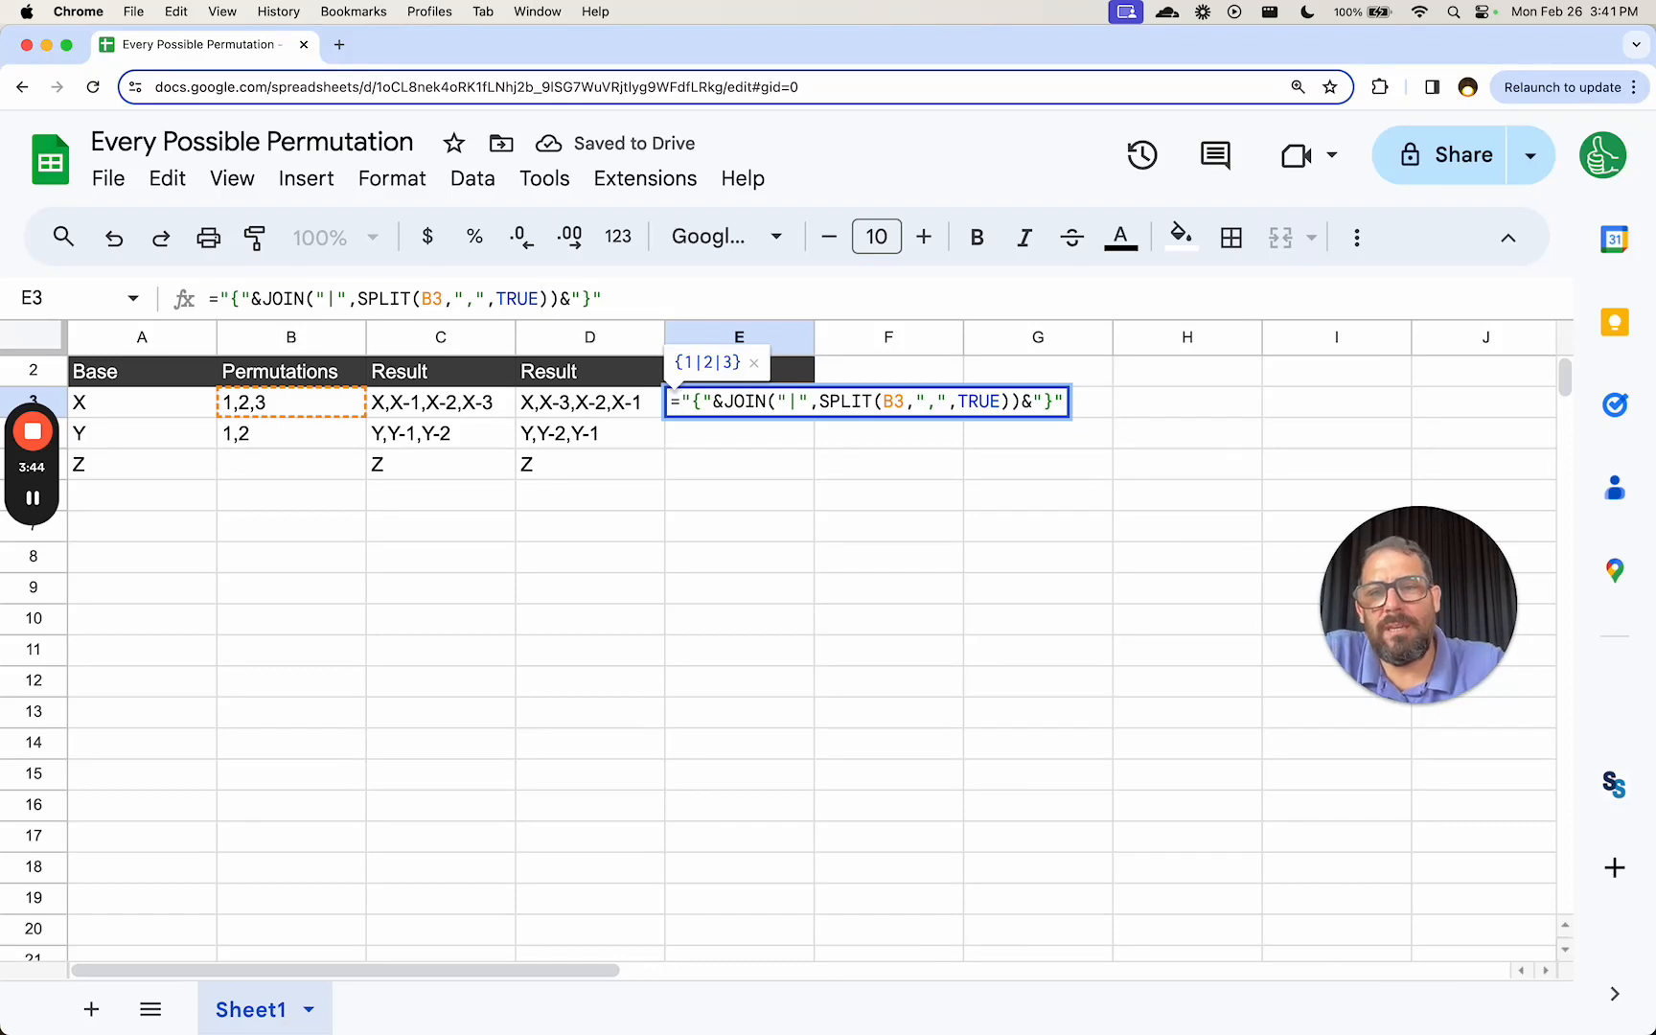
text(A)
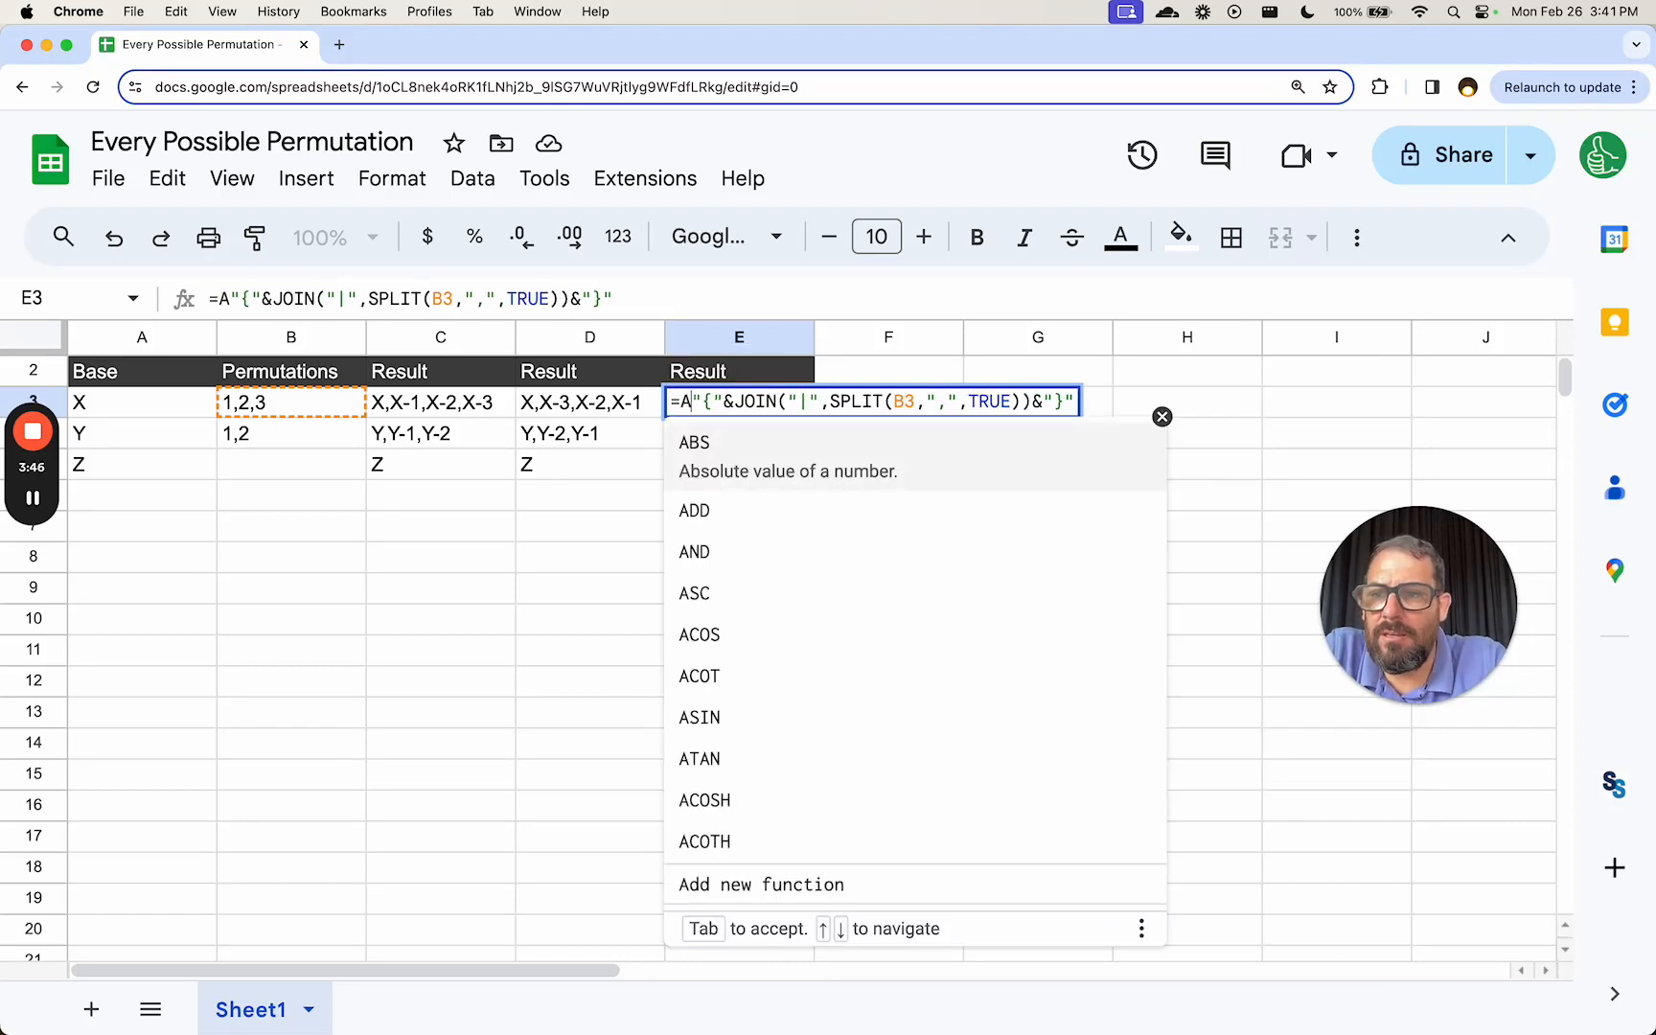
text(3&)
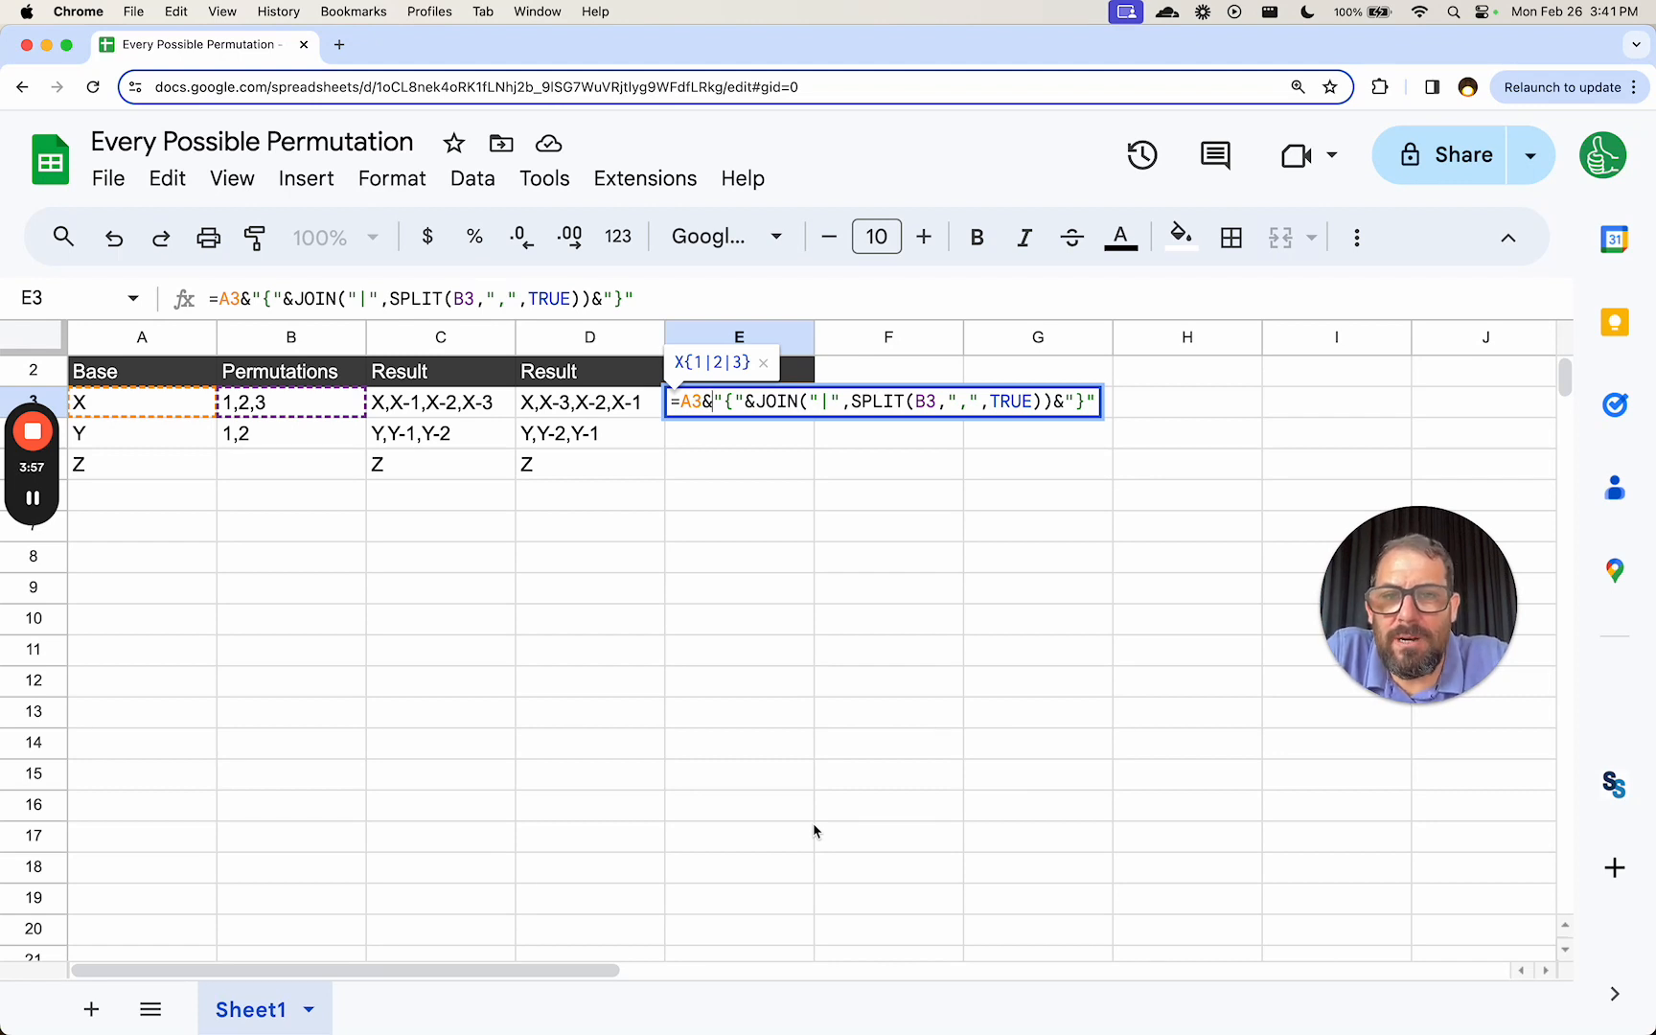
key(Right)
text(")
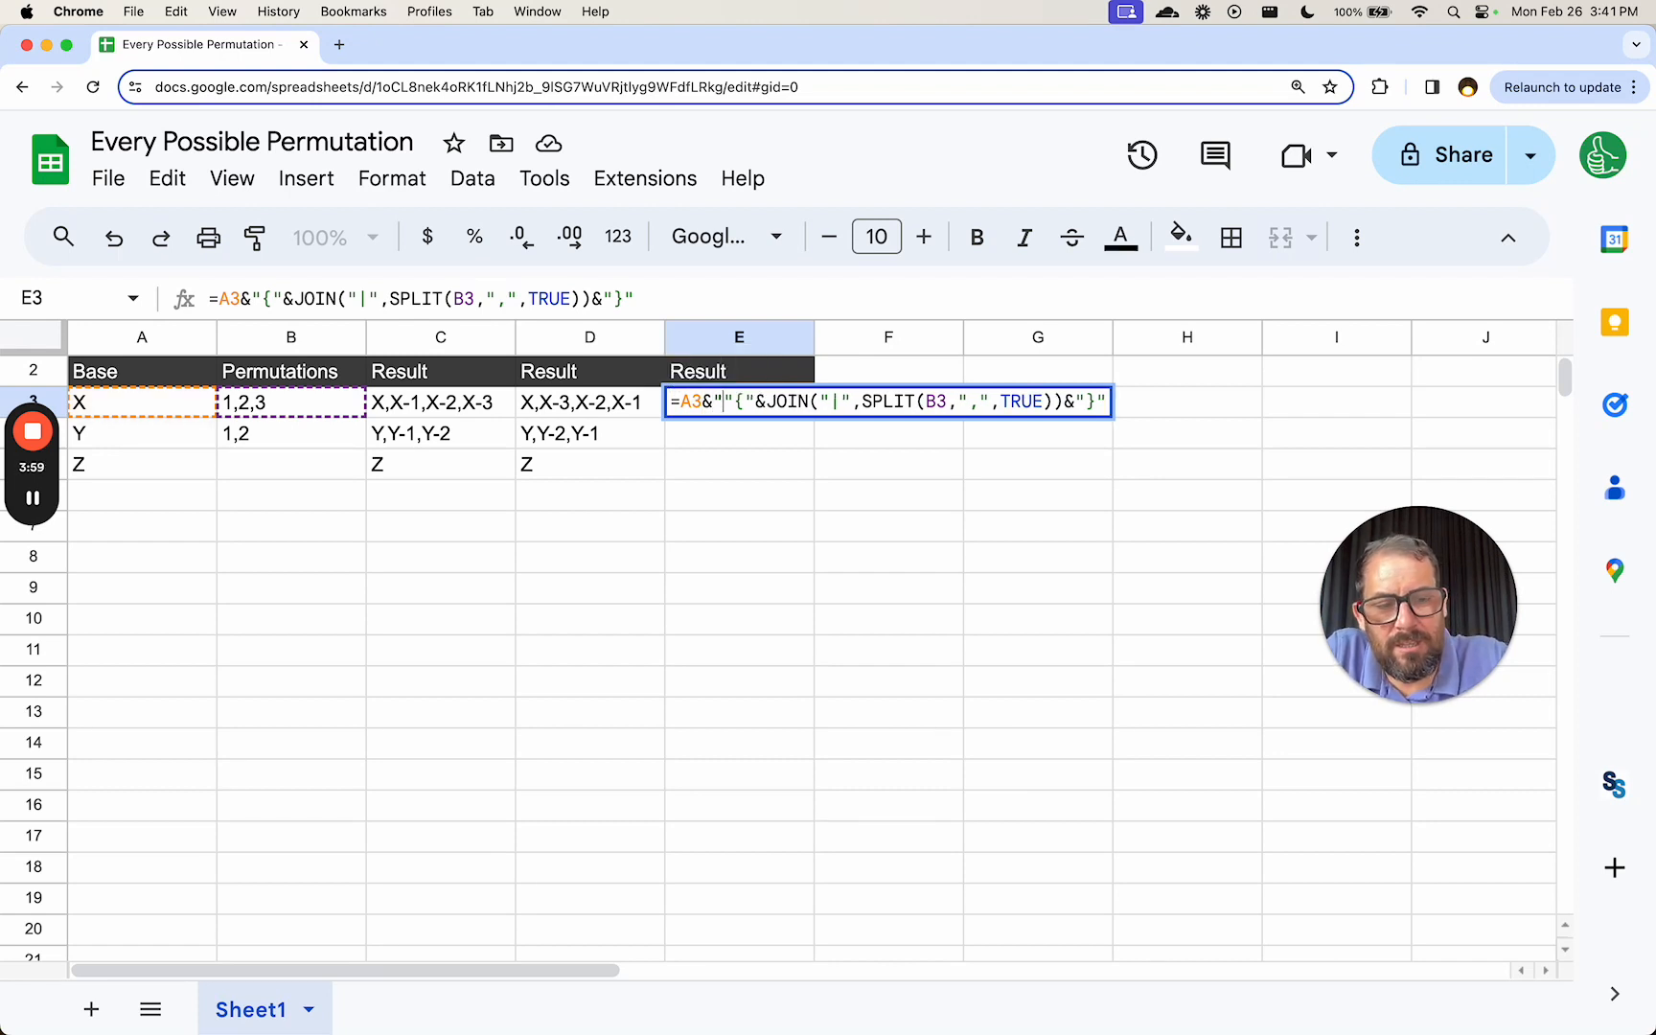
text(-")
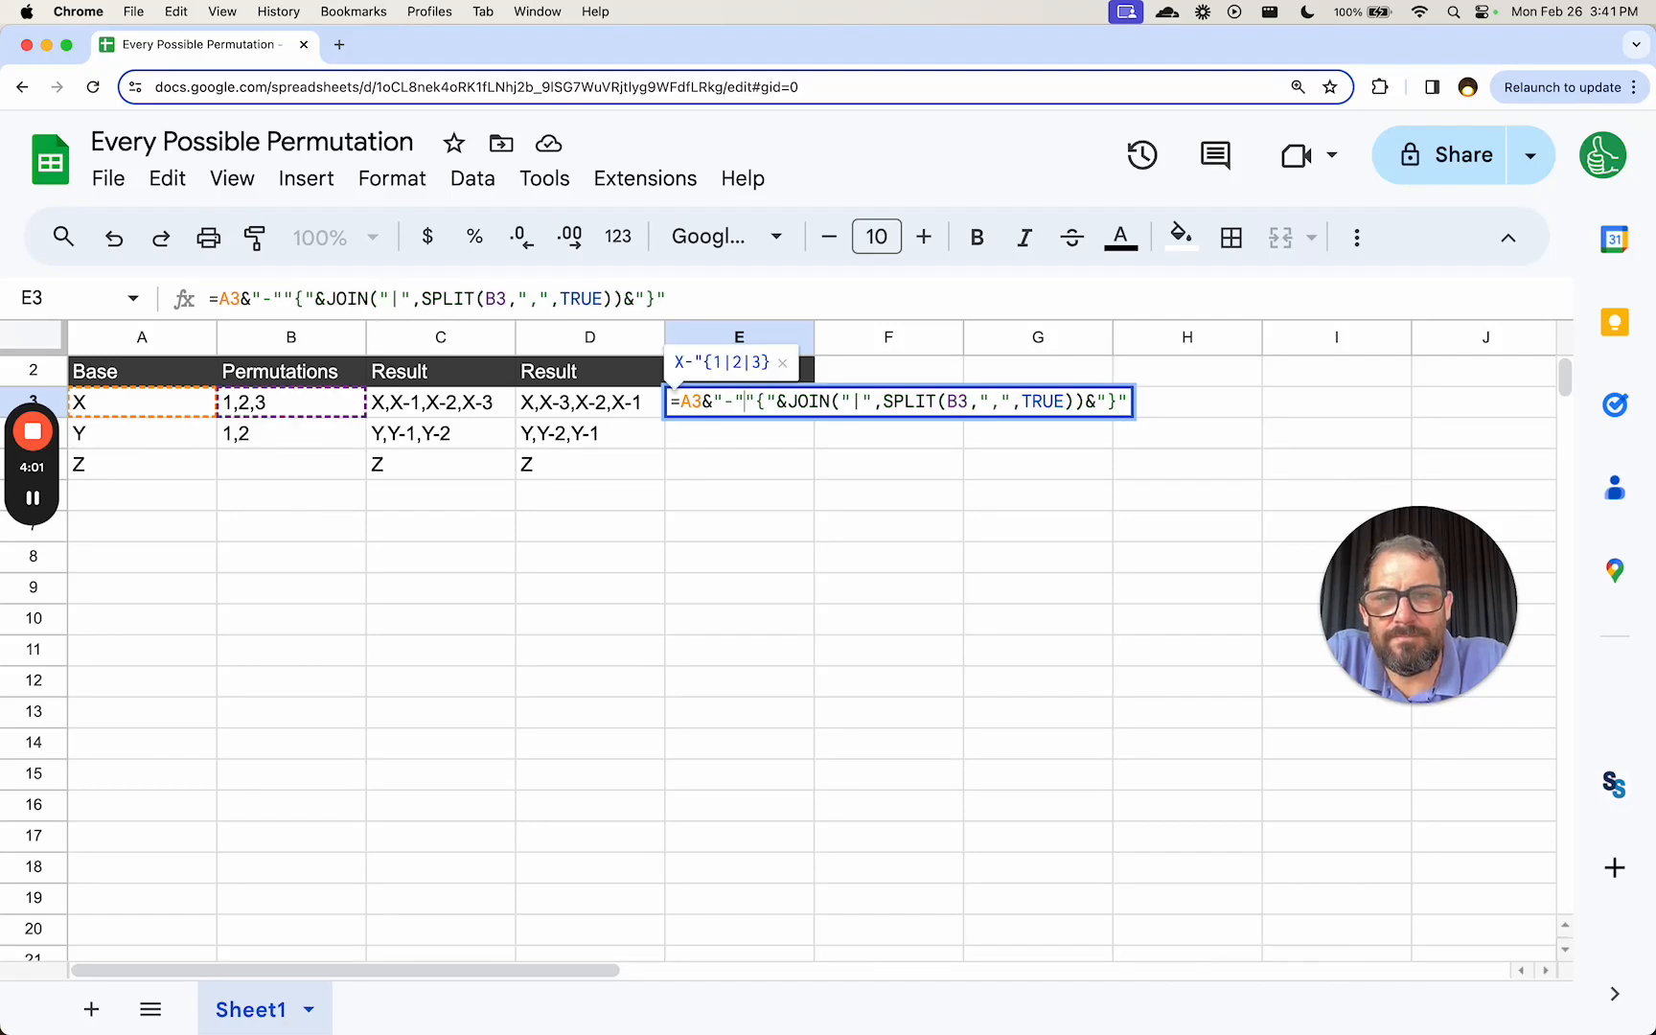
text(&)
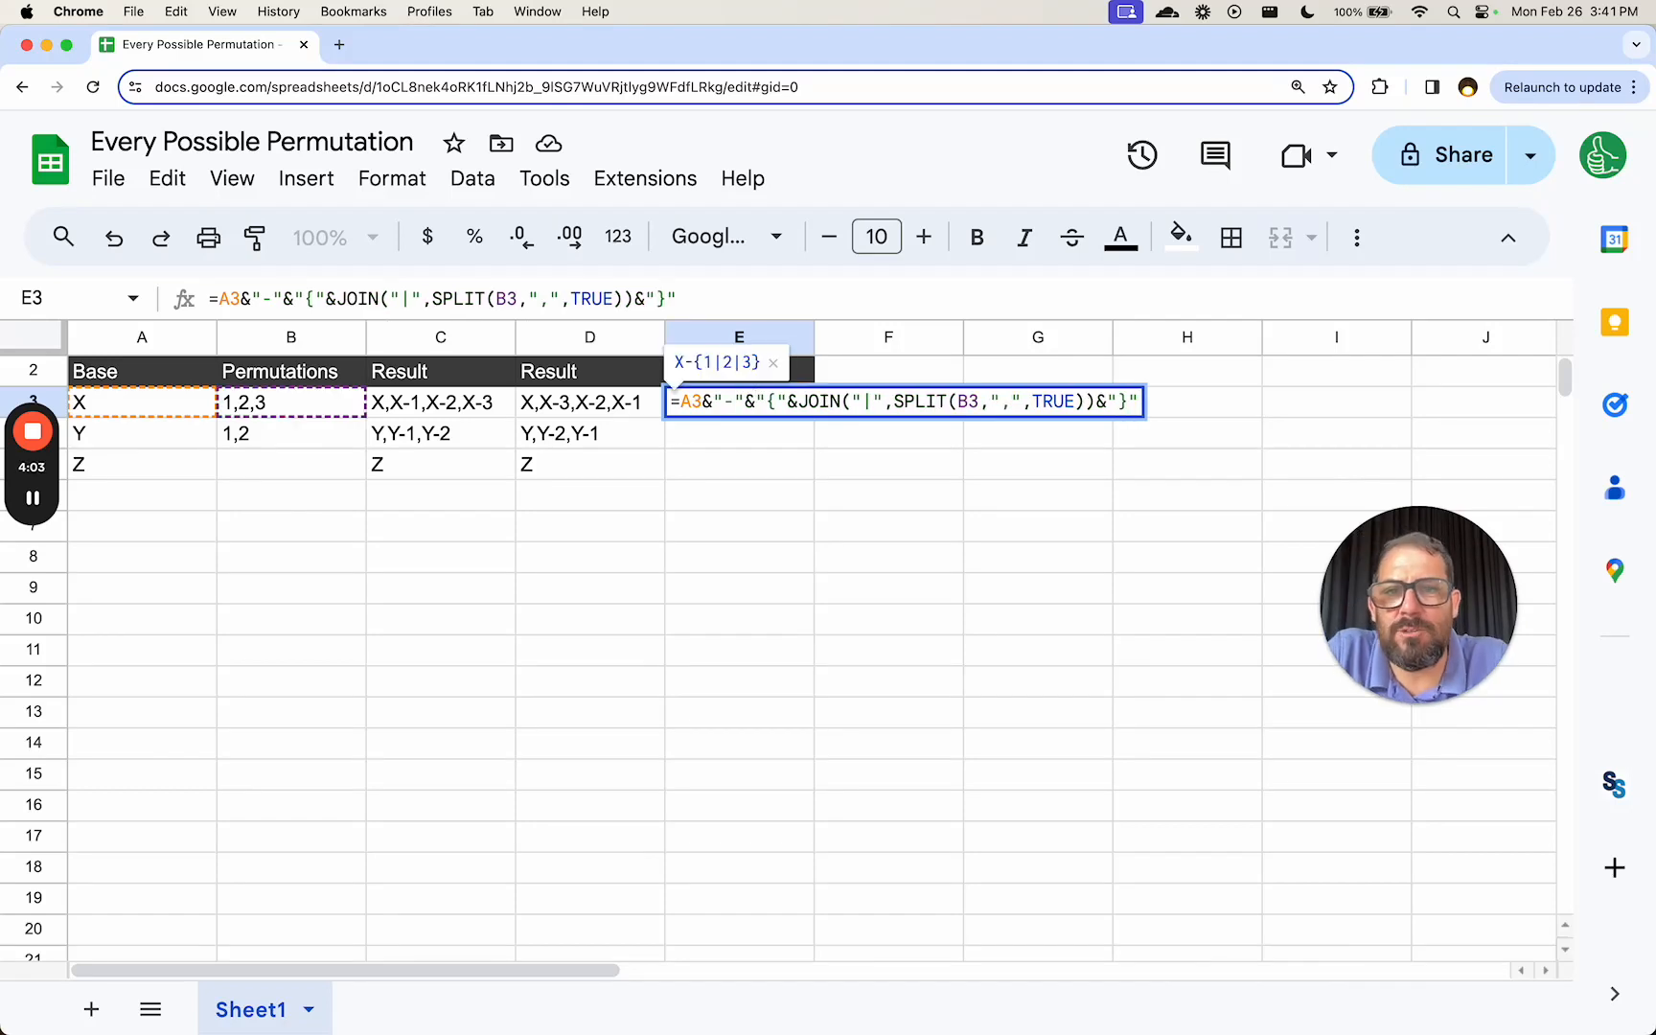
key(Return)
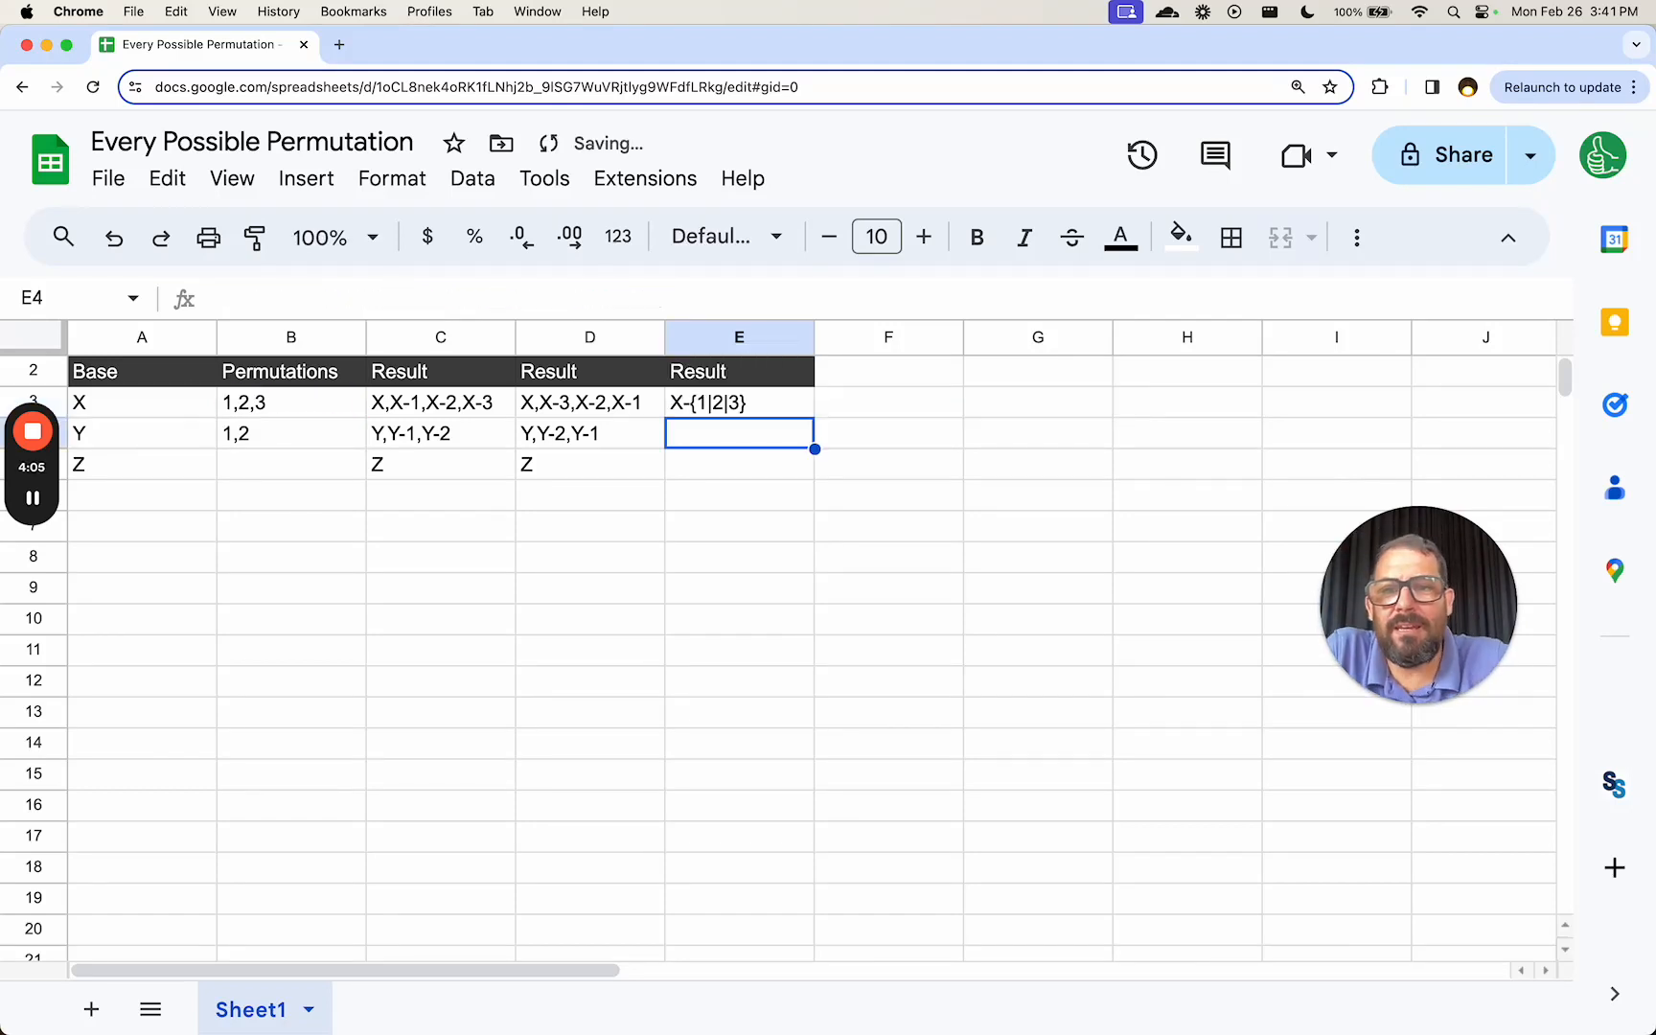
- Wrap the whole E3 expression in the SPINALL function
key(Up)
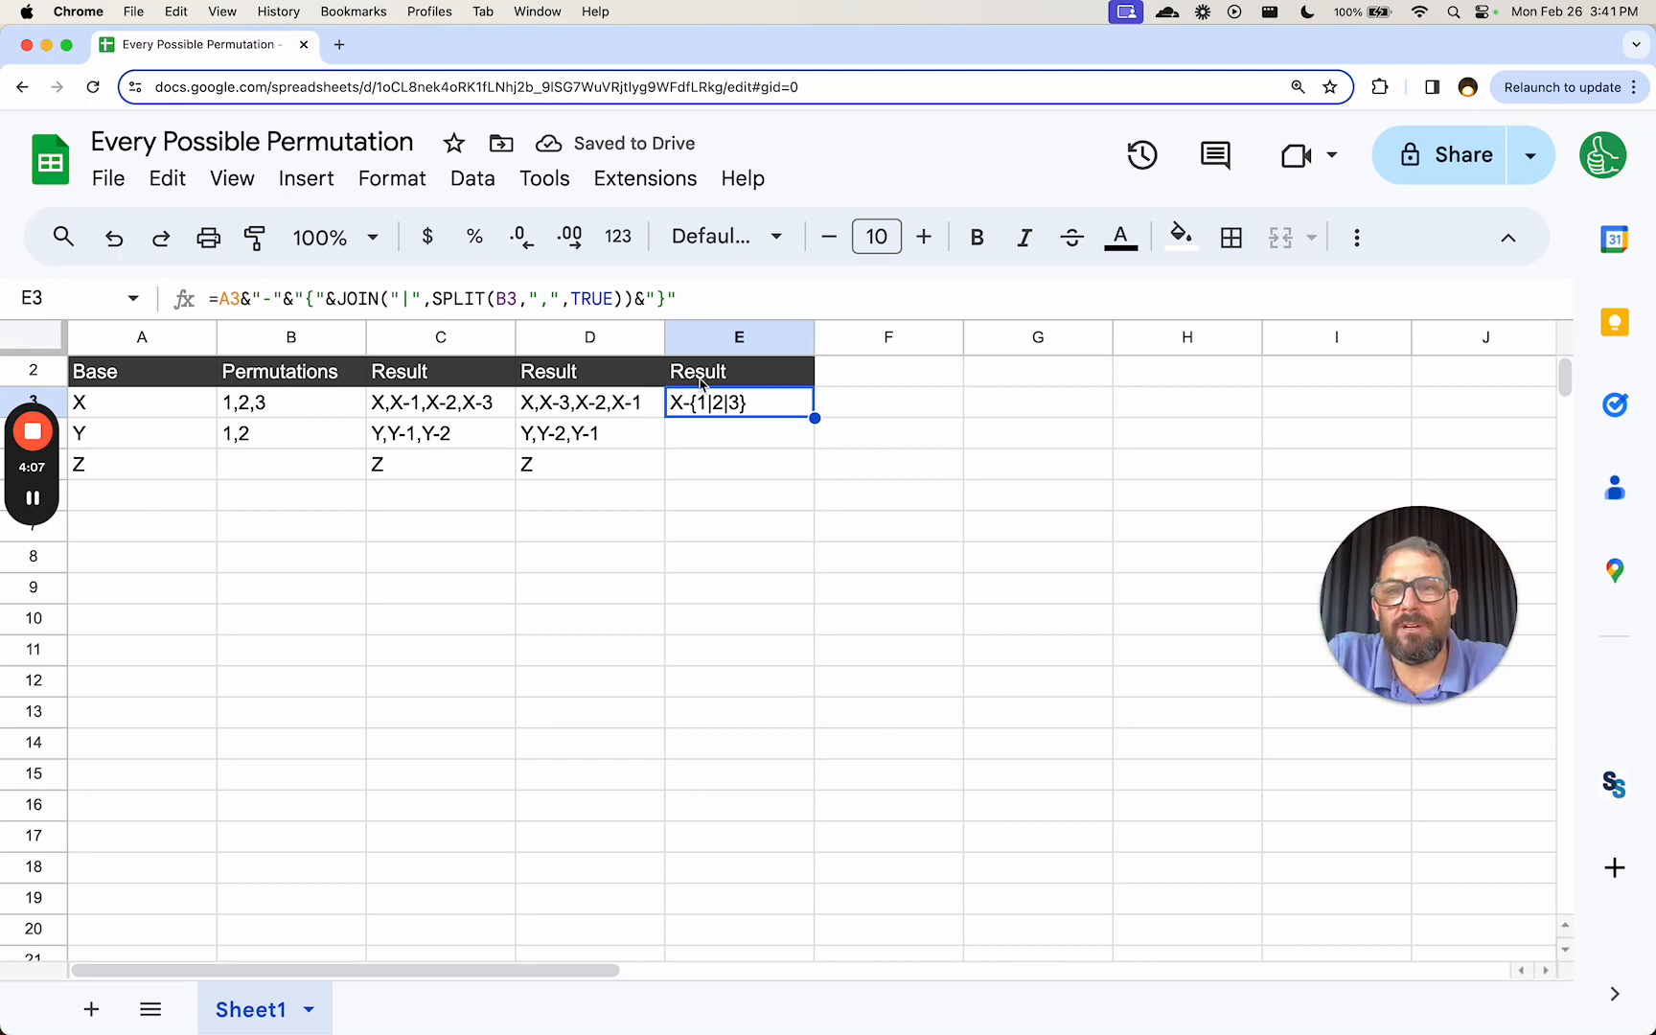
double_click(684, 402)
text($PINALL()
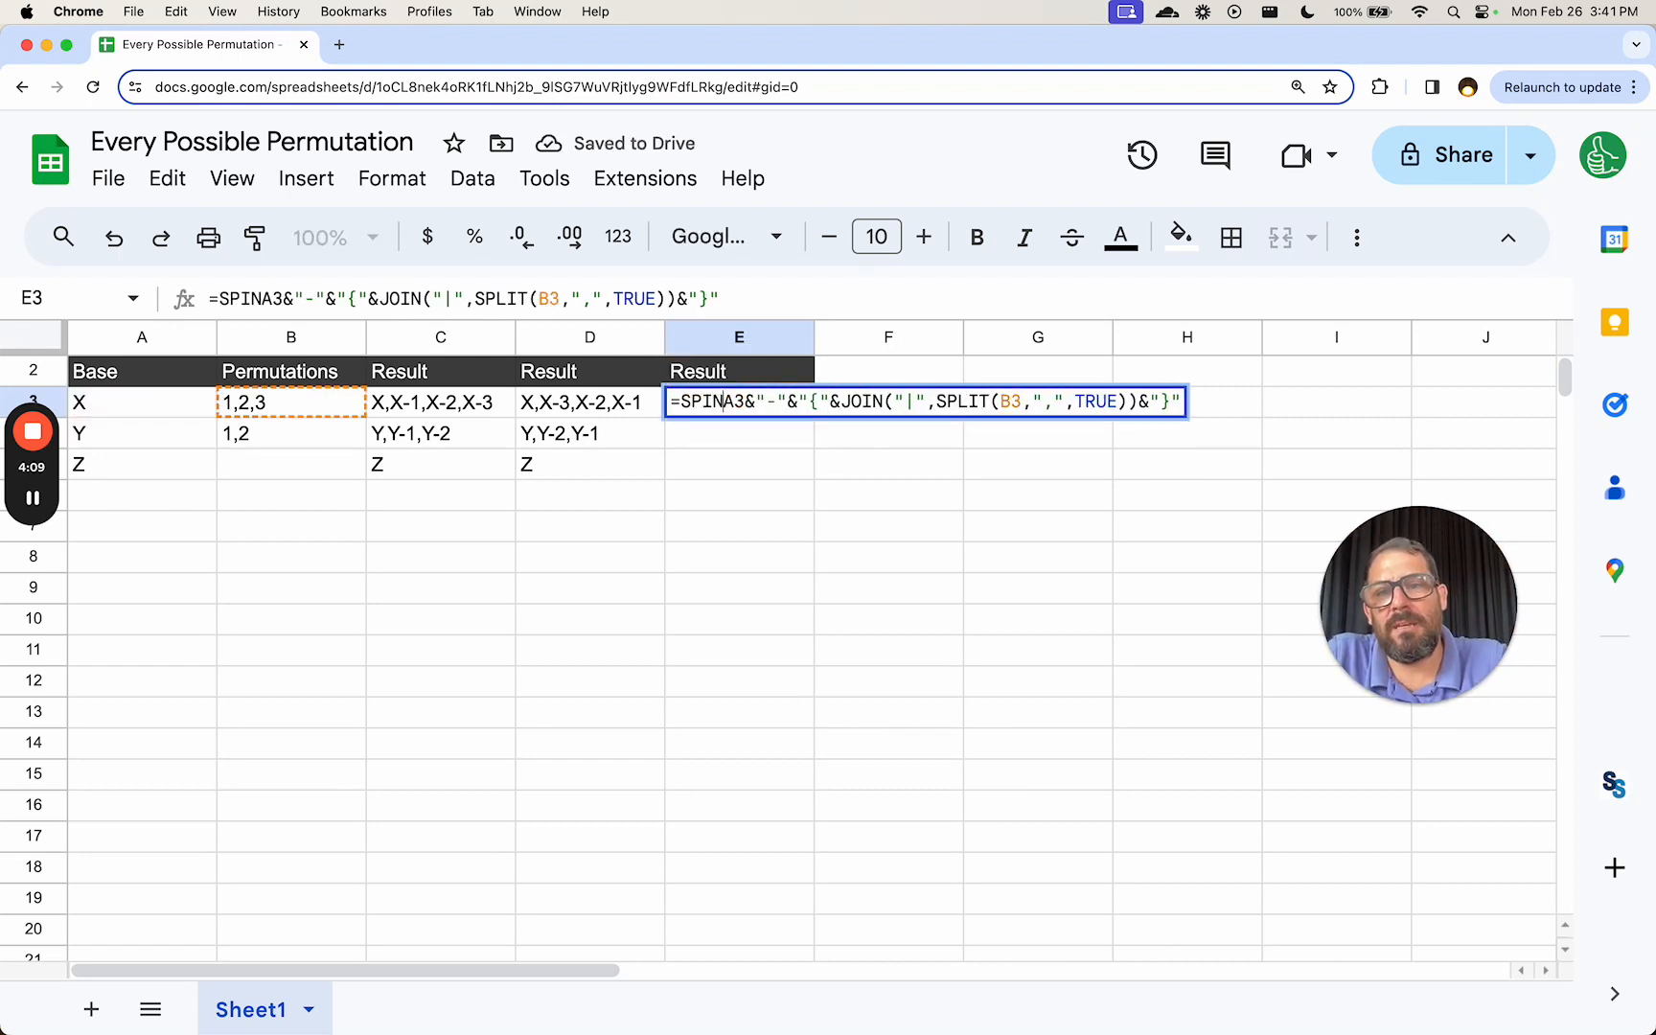
key(End)
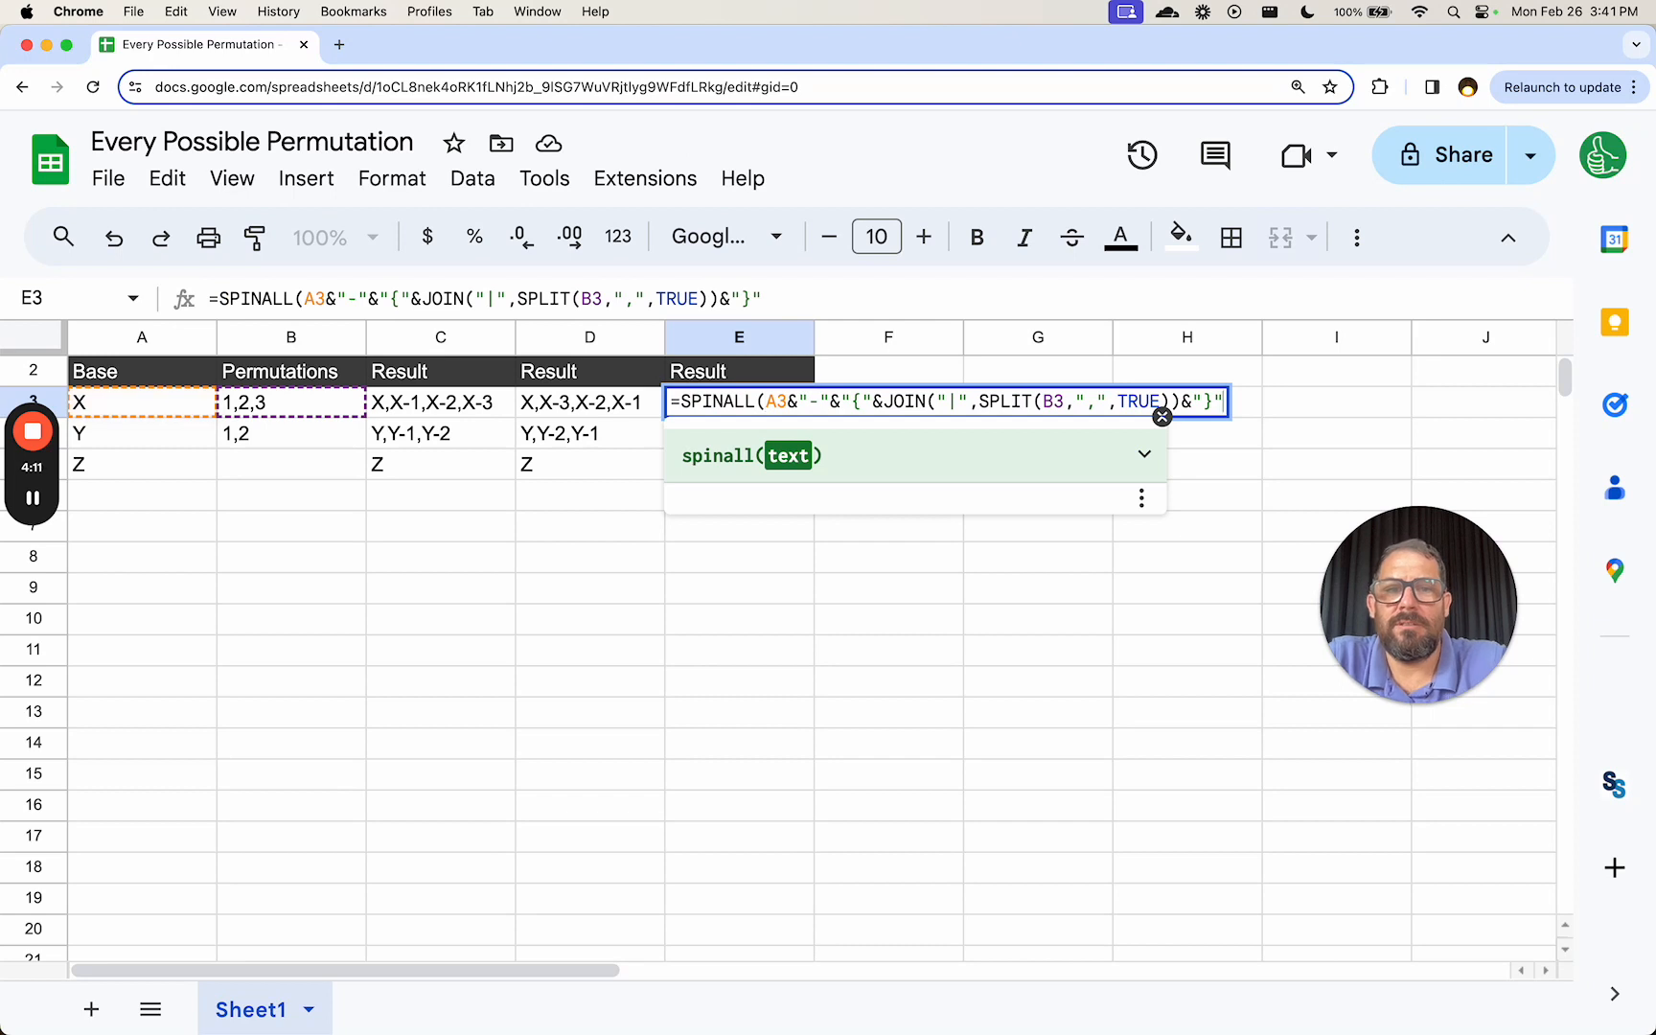
text())
key(Return)
key(Up)
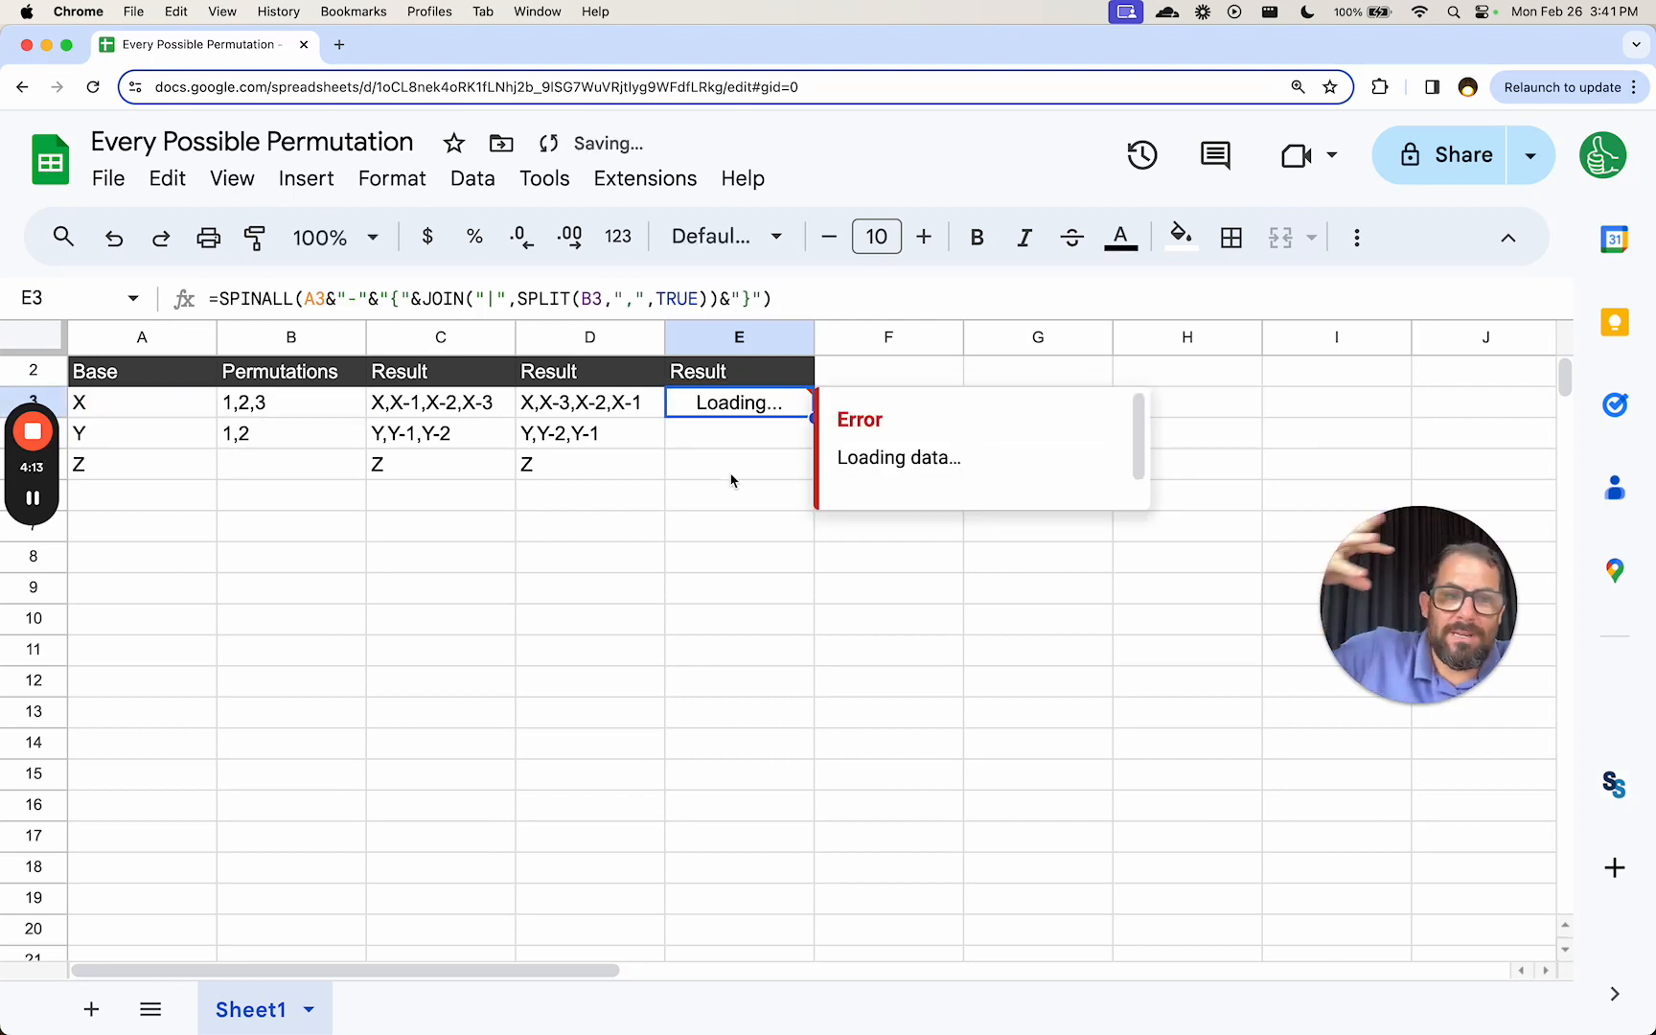
- Enclose the SPINALL call in E3 in a JOIN with a comma delimiter to combine all permutations in one cell
double_click(725, 411)
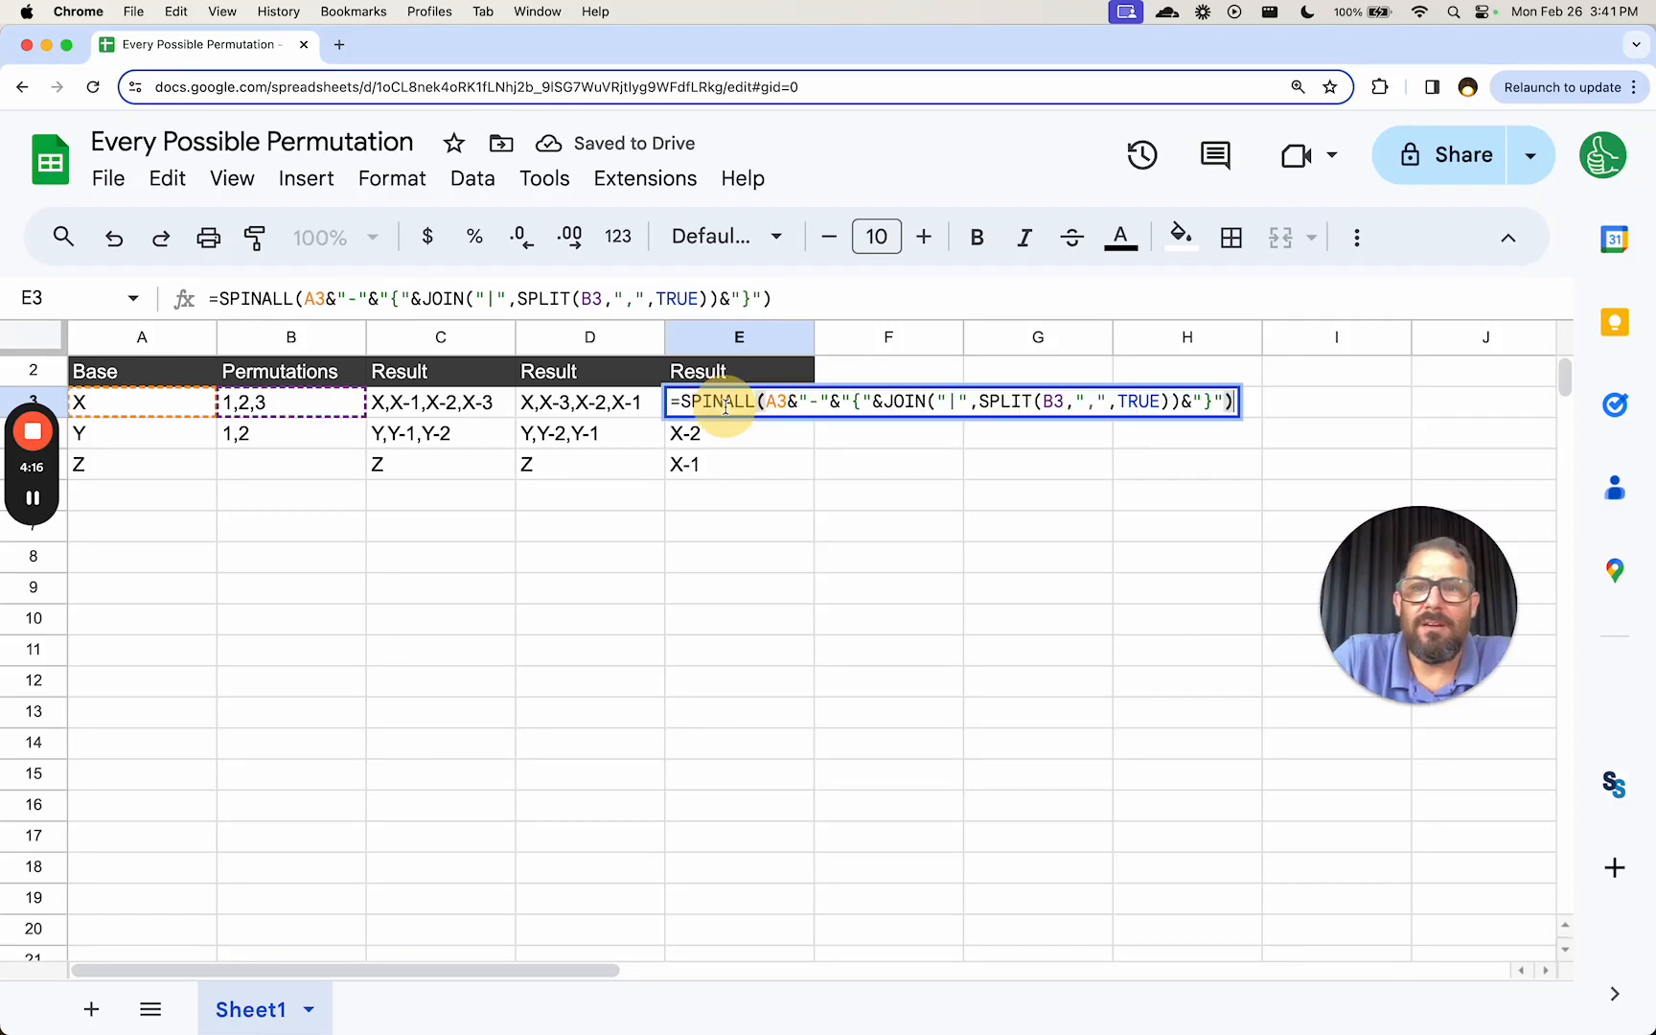
key(Home)
key(Right)
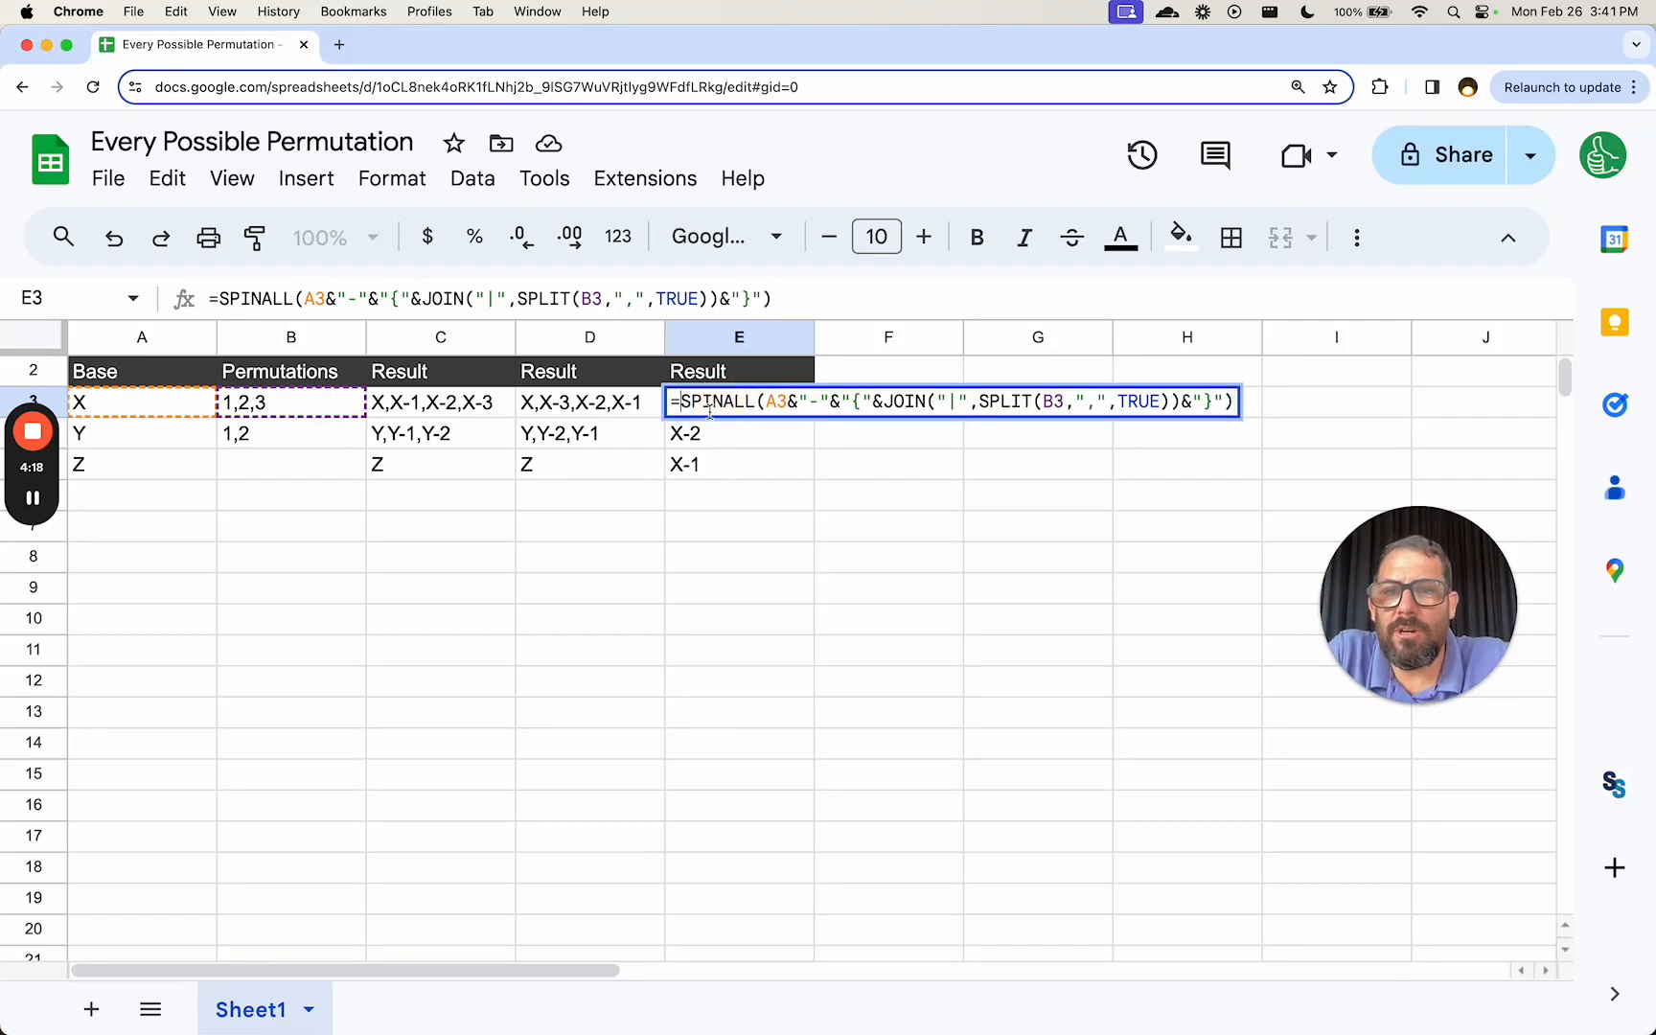
text(JOIN(,")
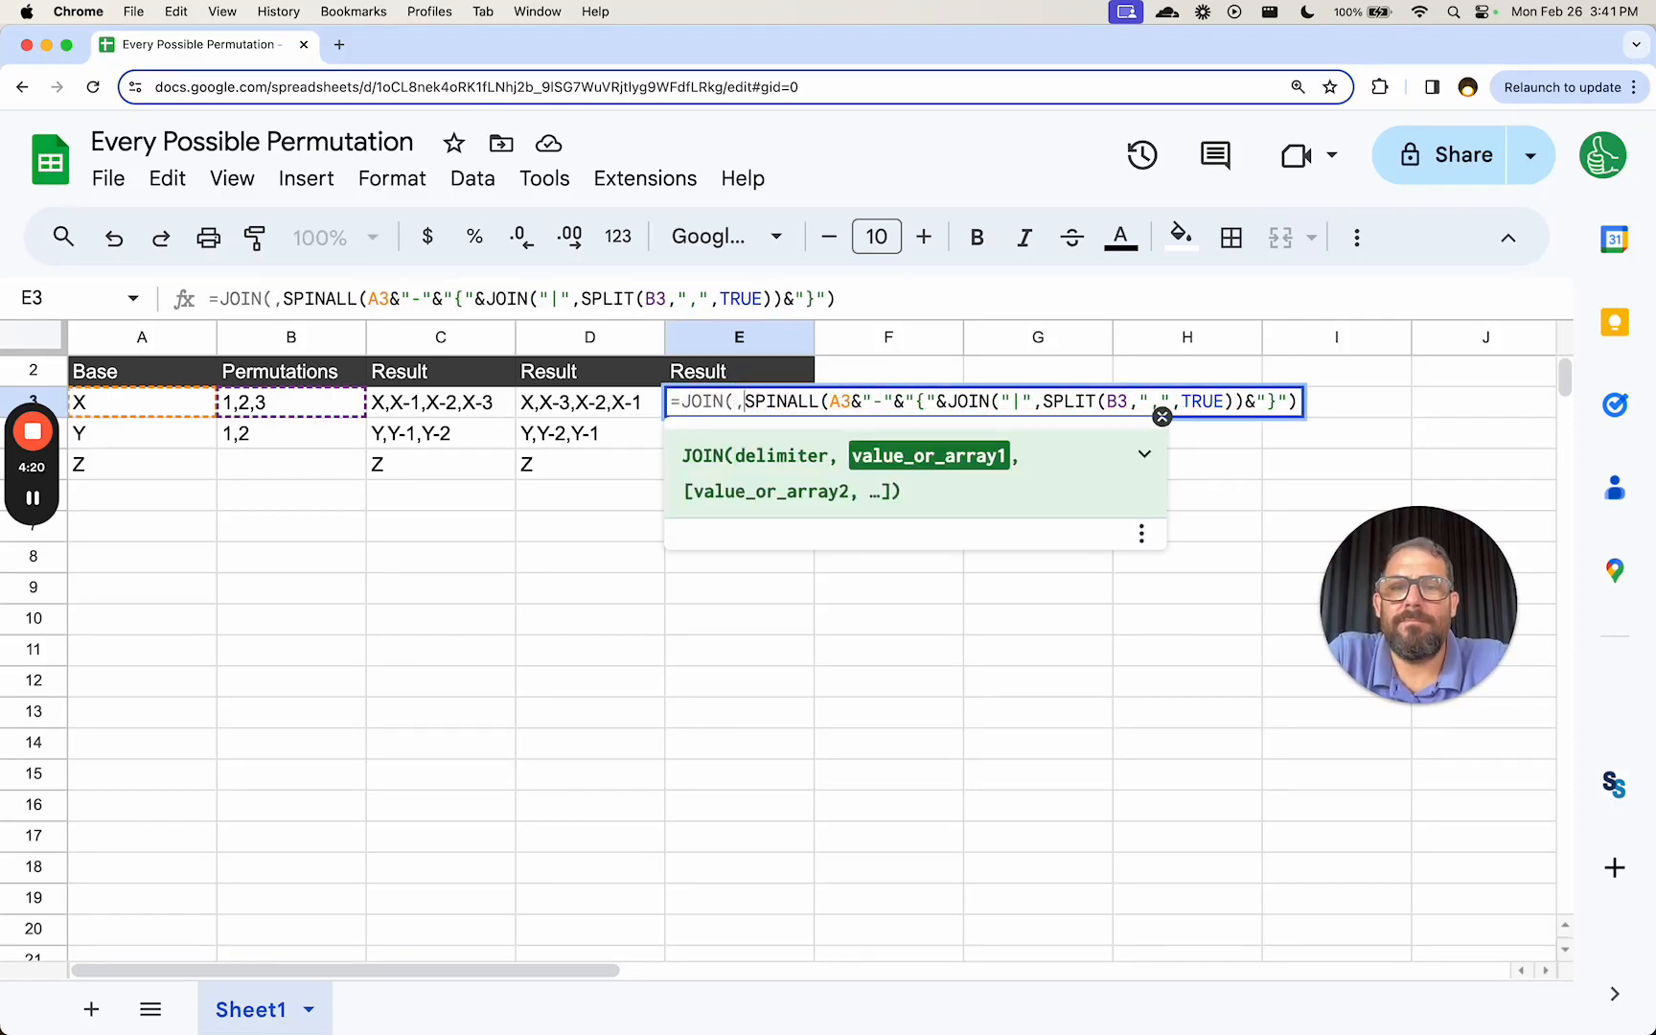
key(BackSpace)
key(BackSpace)
text(",")
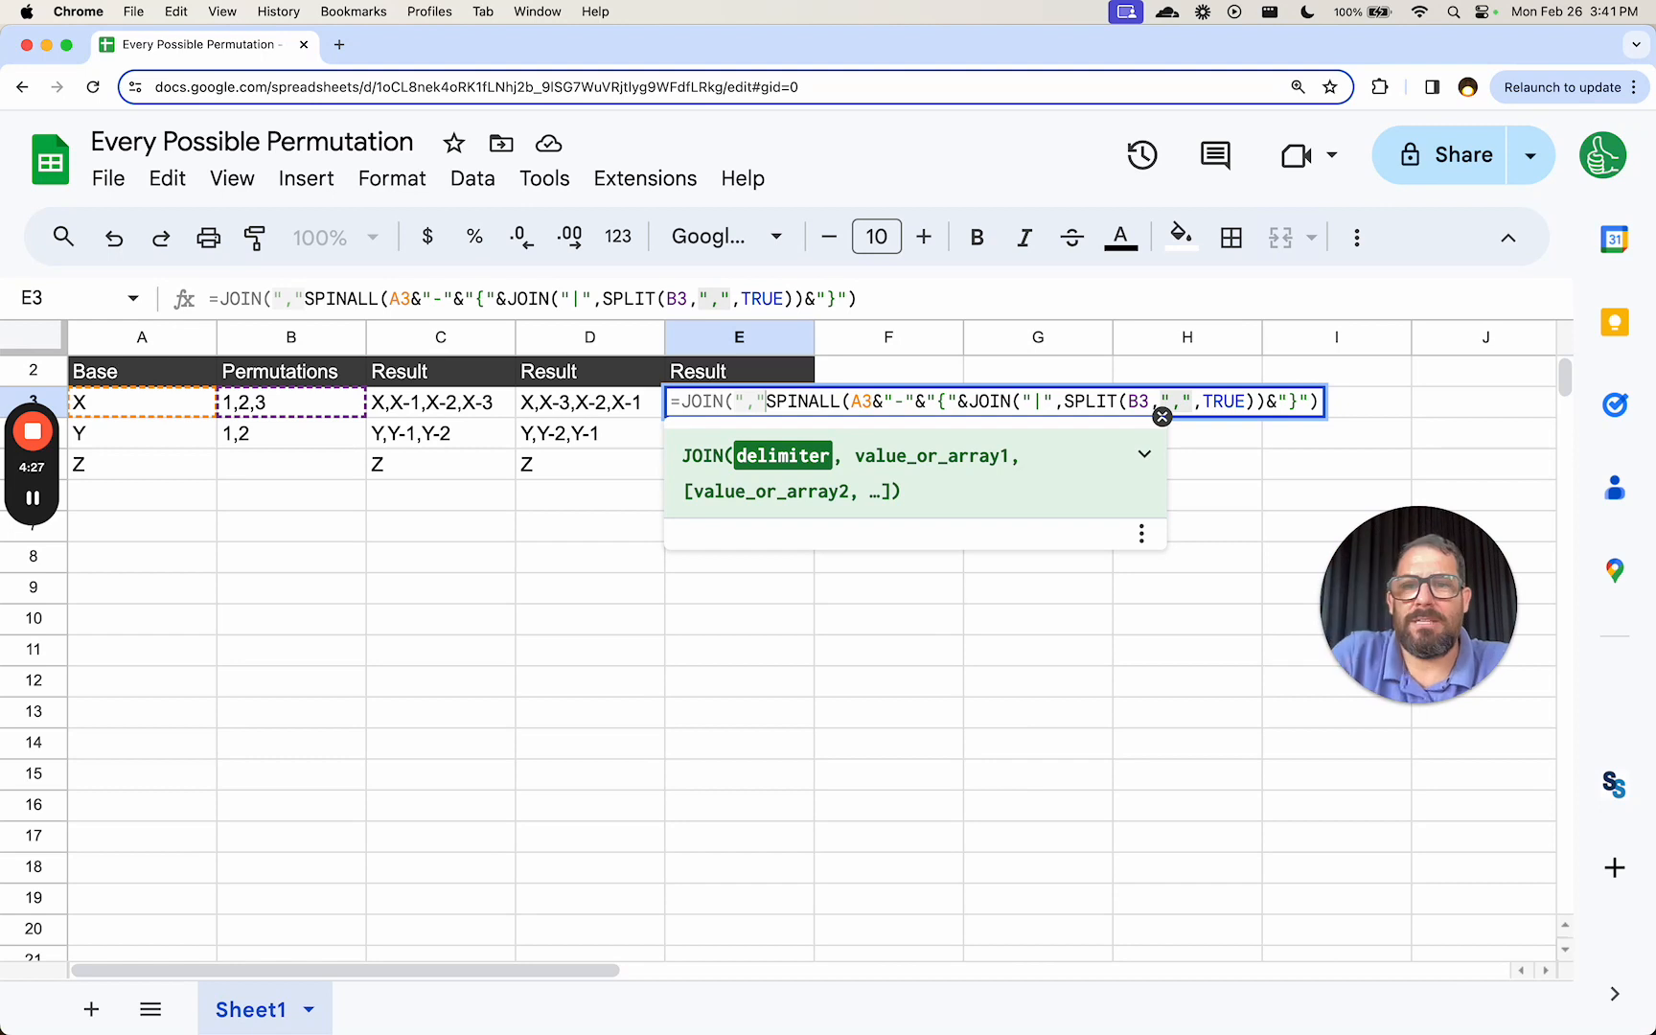
text(,)
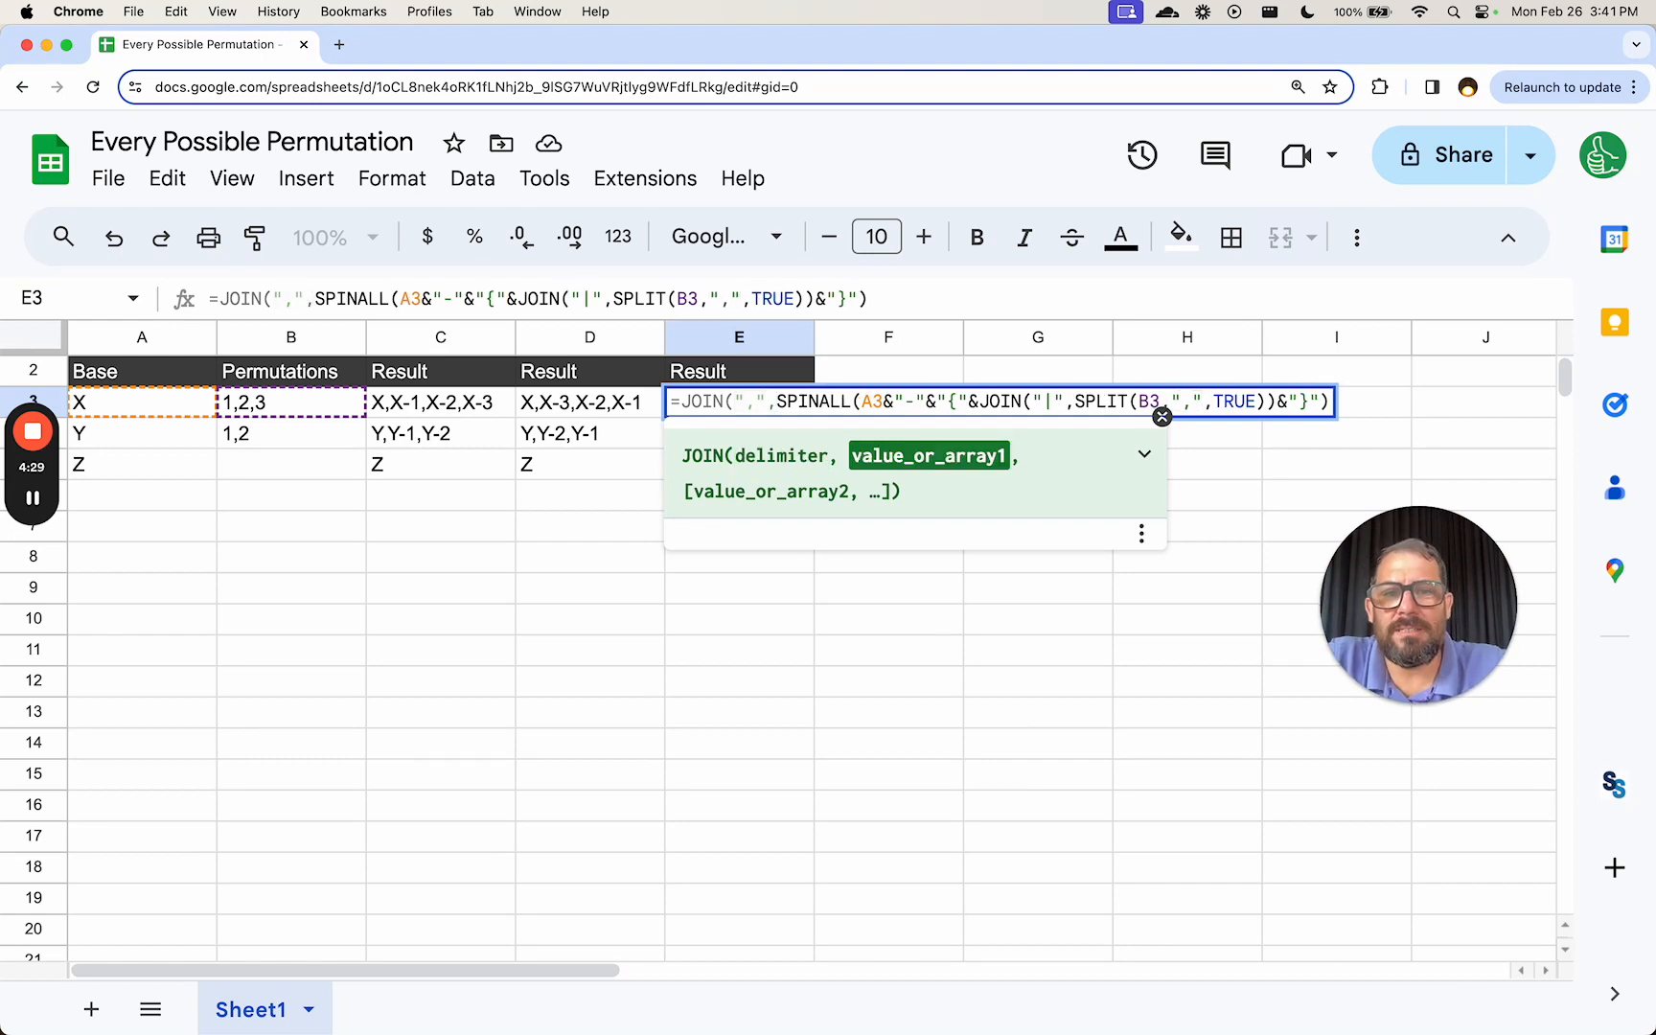
key(End)
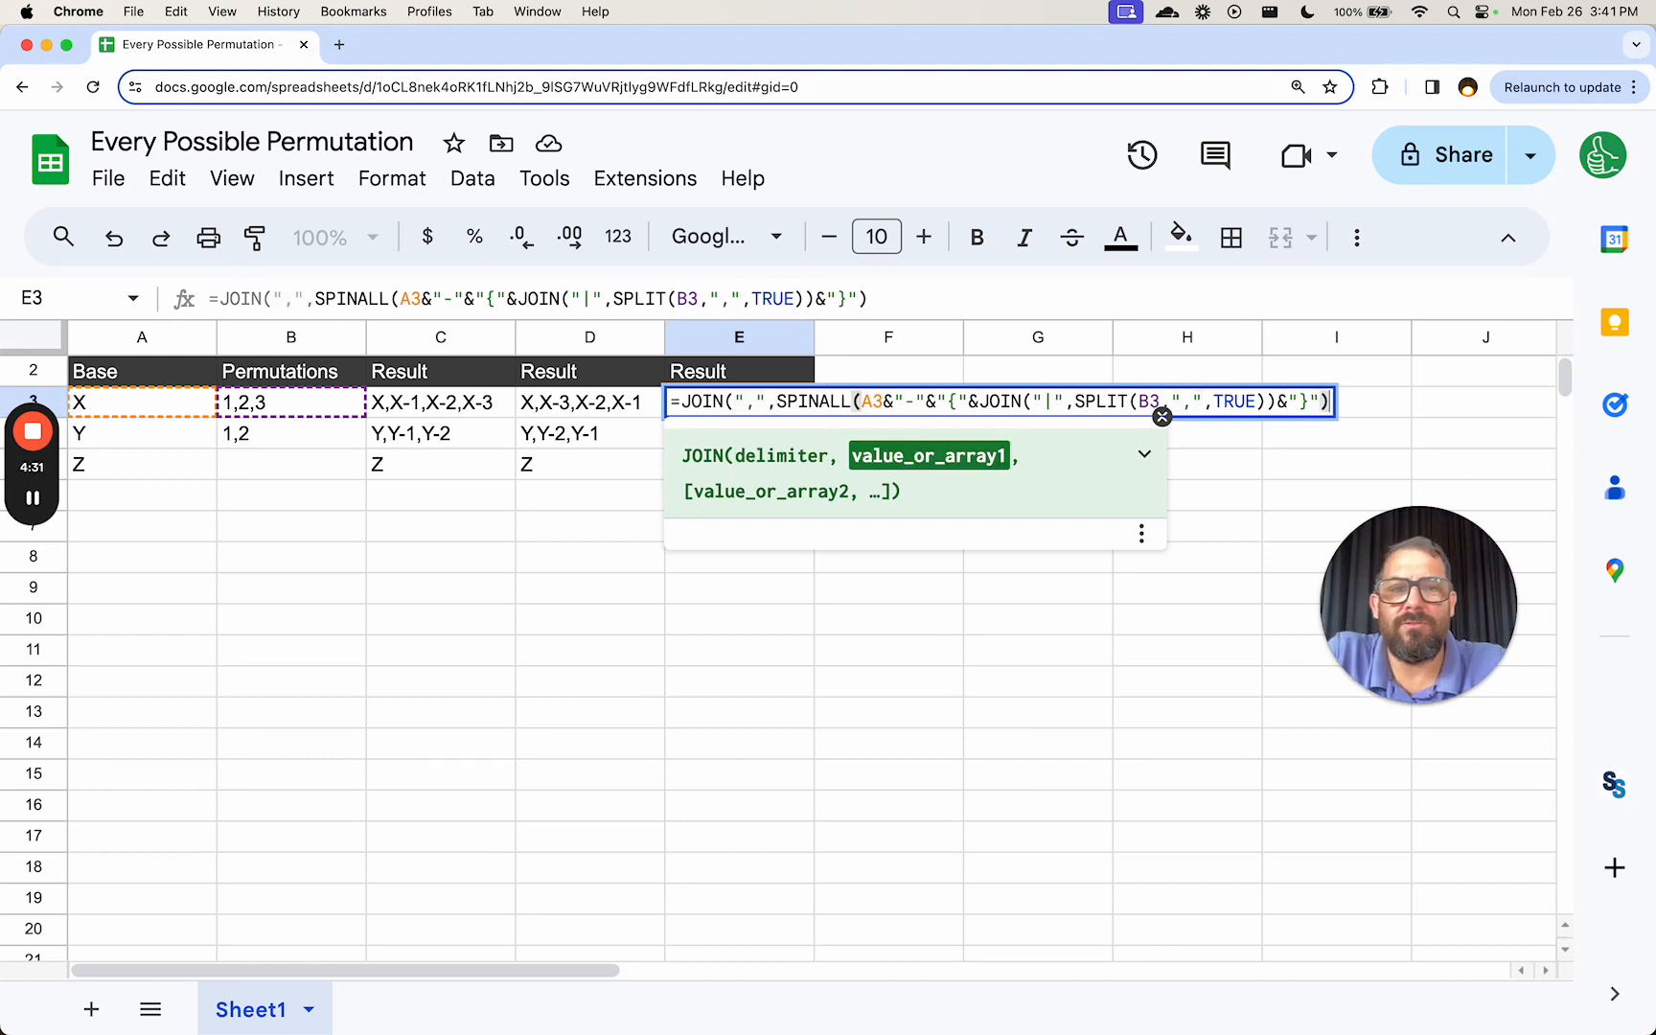
text())
key(Return)
key(Up)
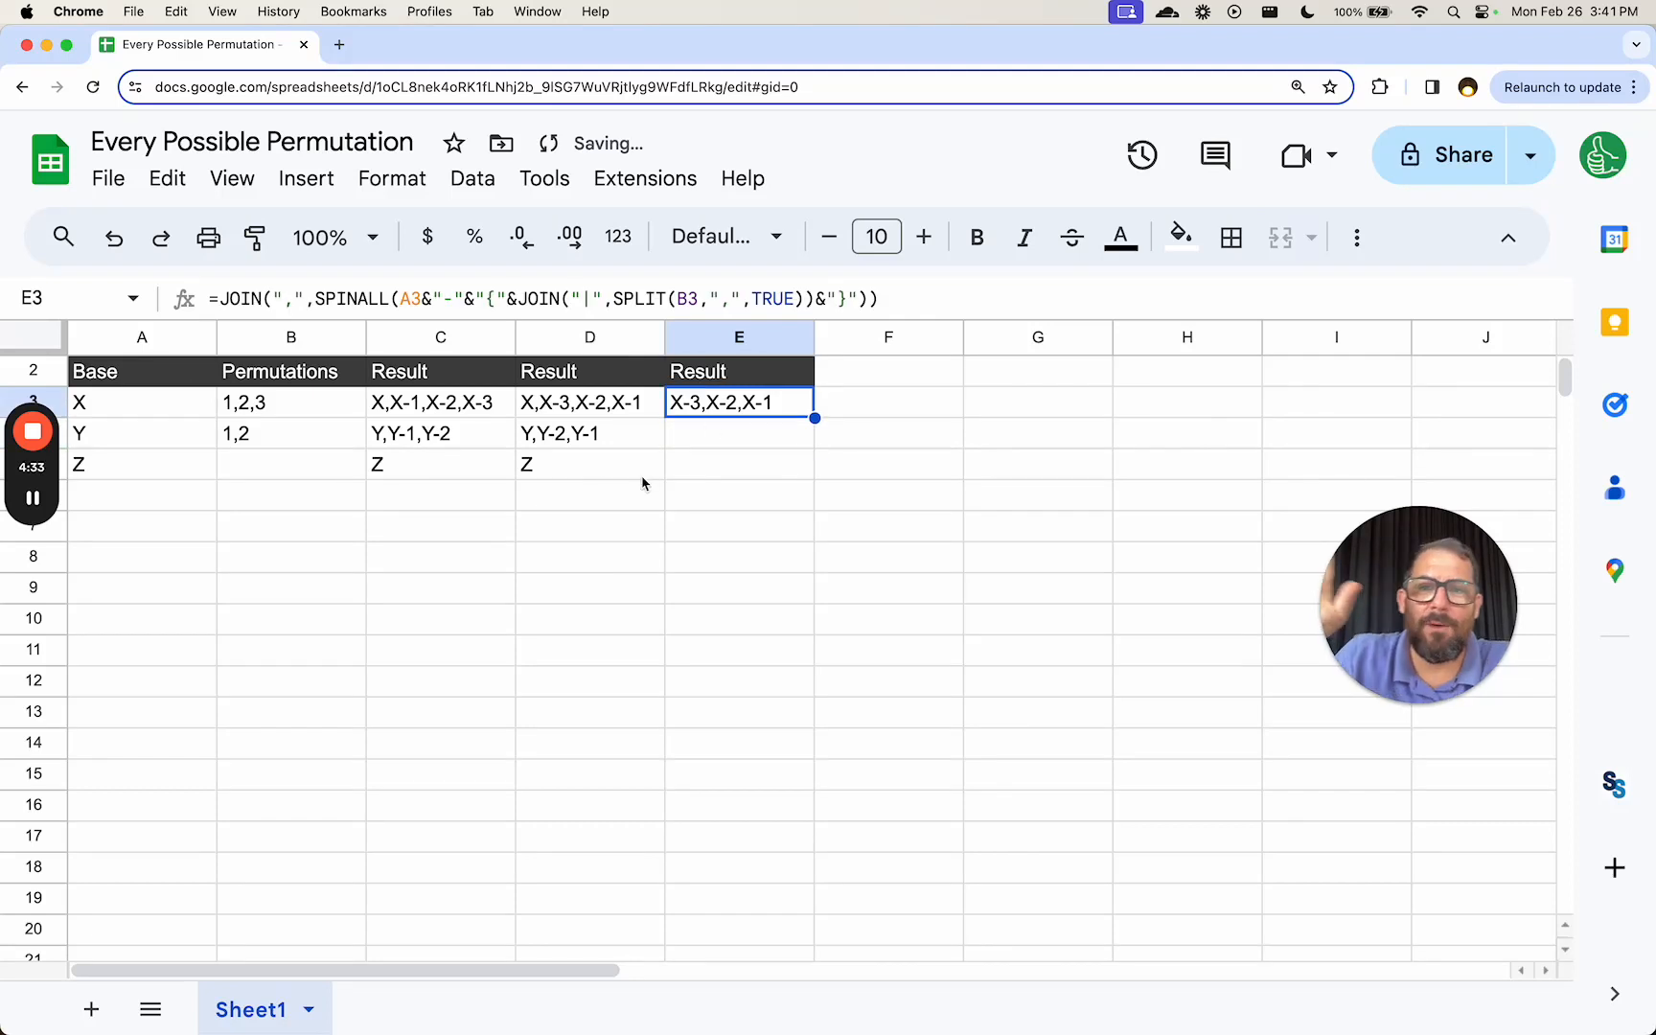
- Prepend A3&","& to the E3 formula so the plain base value leads the comma-separated list
double_click(760, 409)
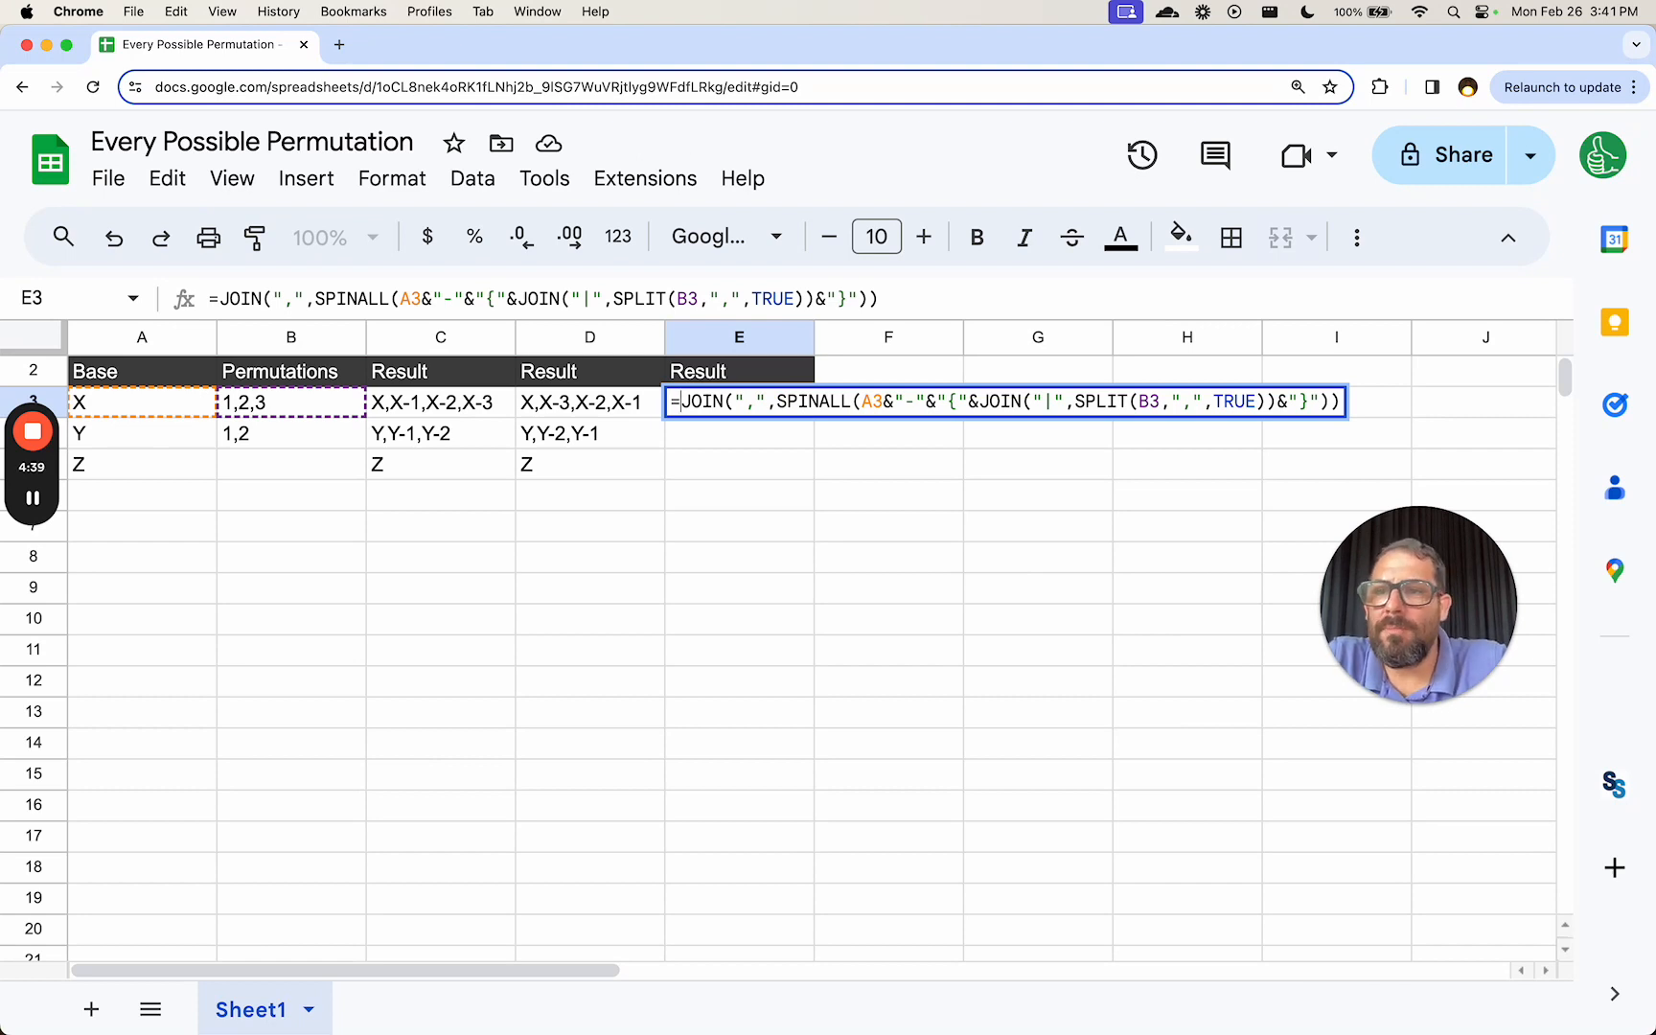
text(A3&)
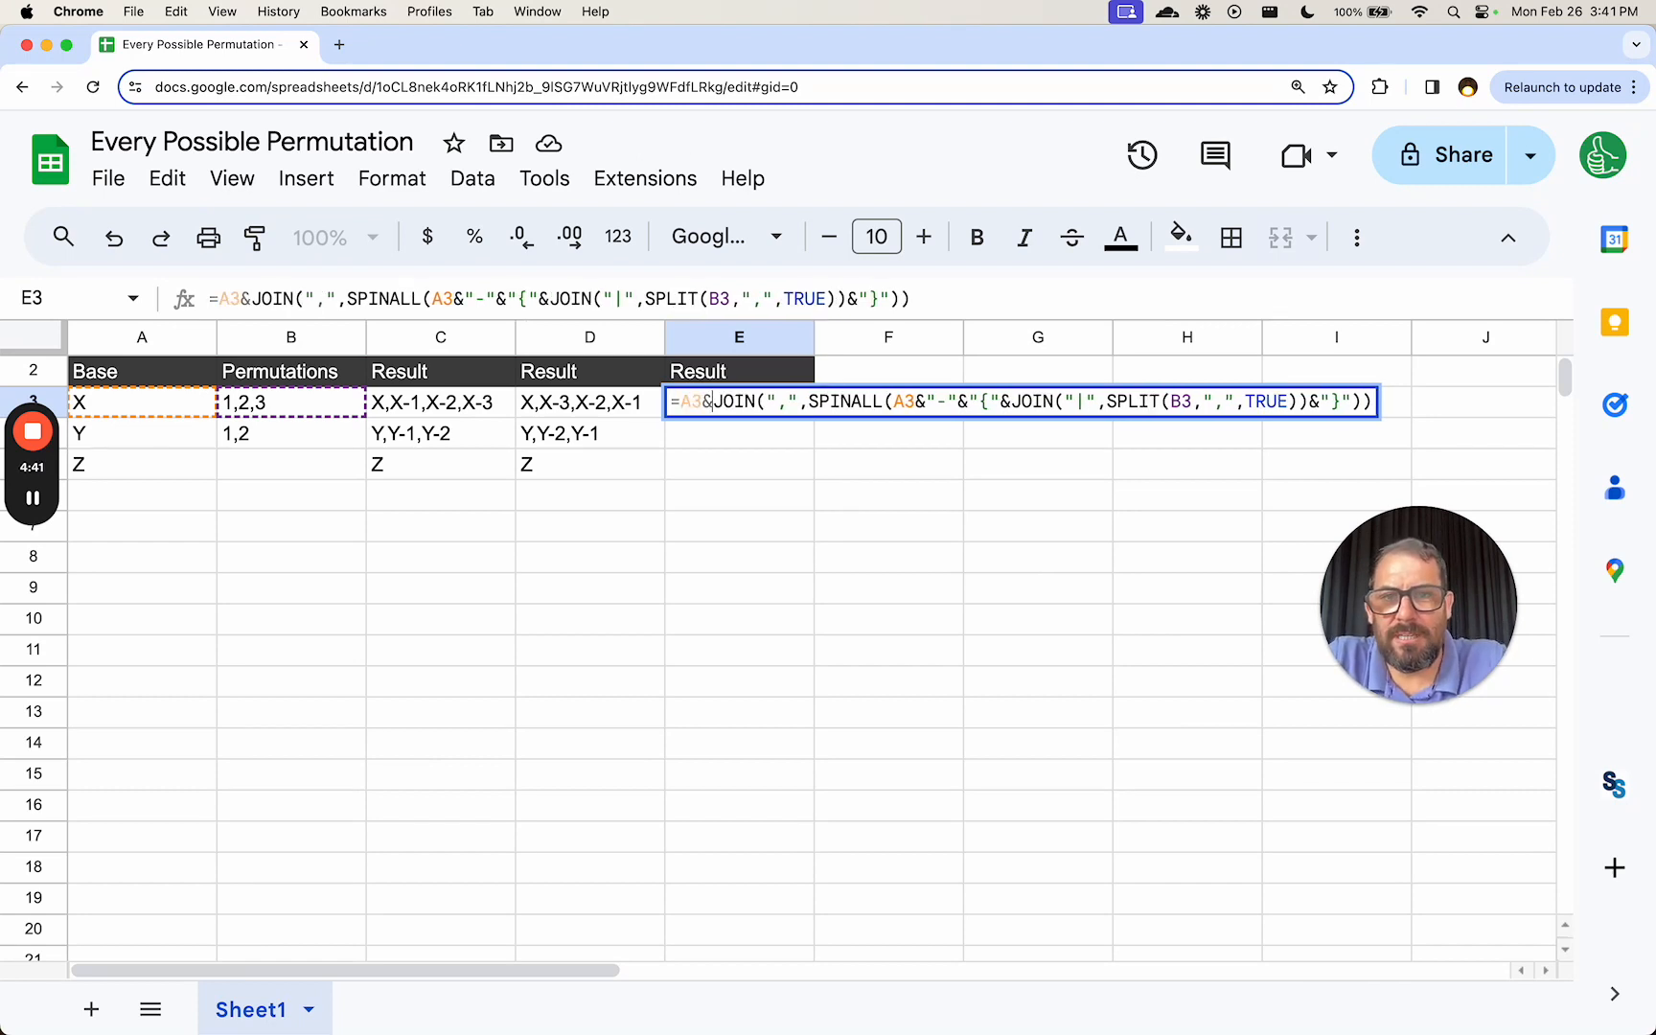
text(",")
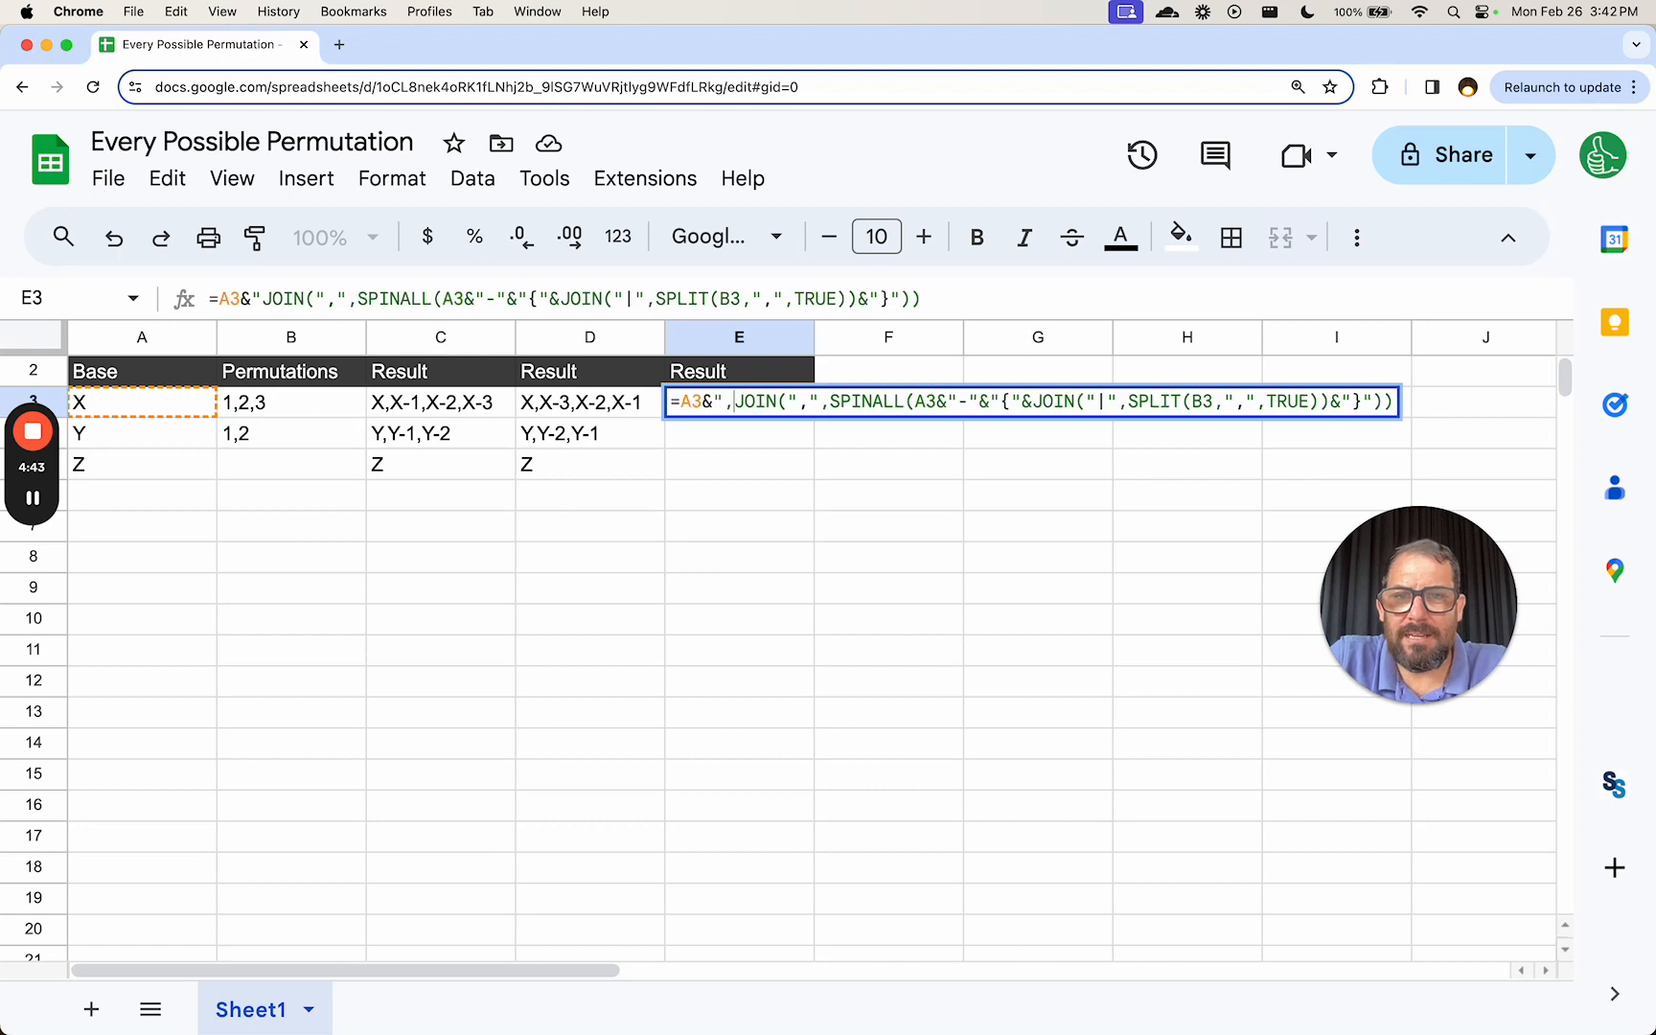
text(&)
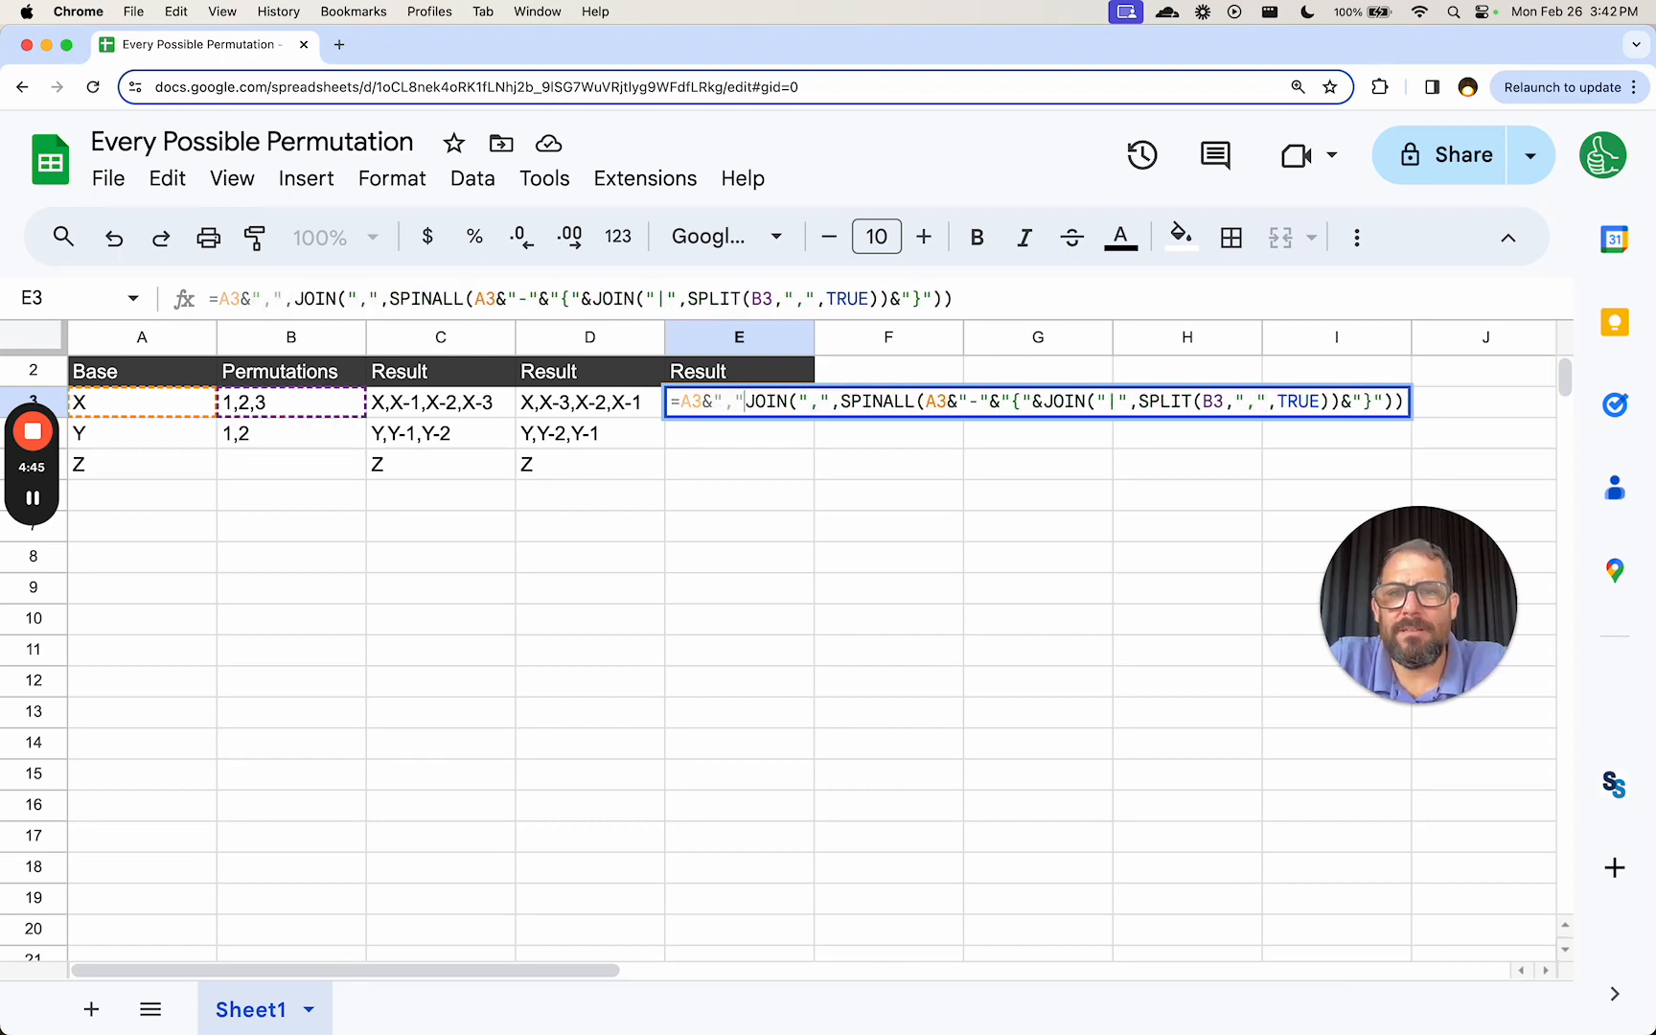
key(Return)
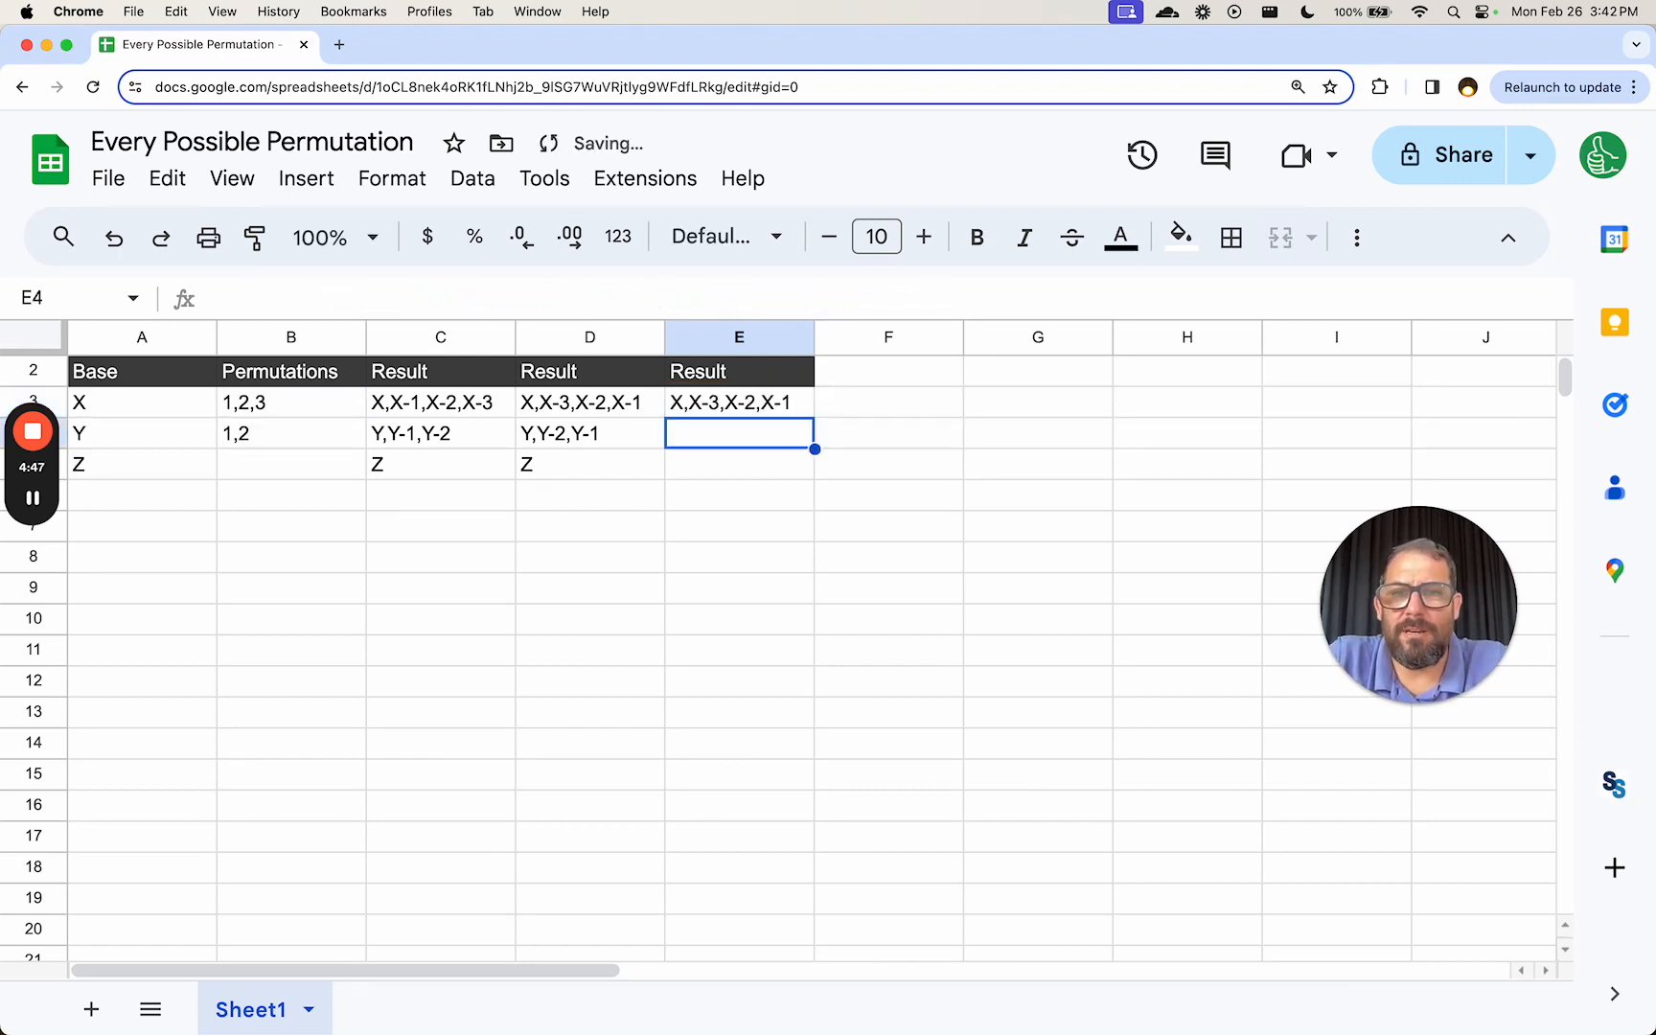
key(Up)
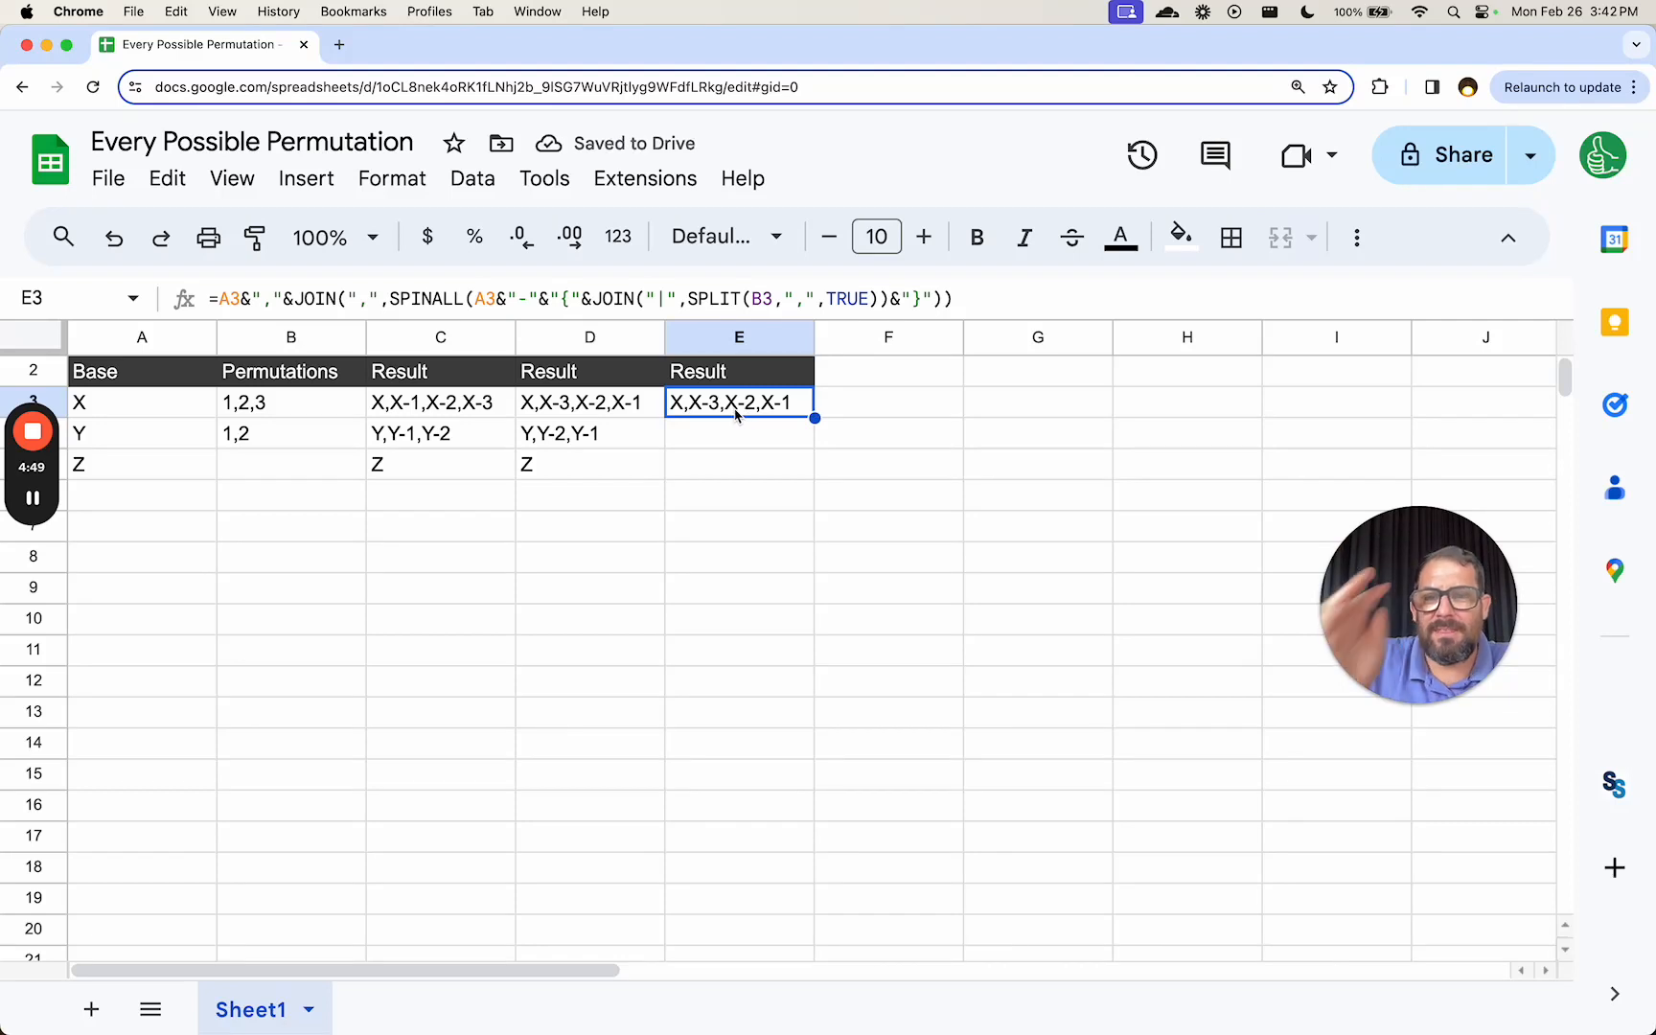
- Copy the E3 formula down to cells E4 through E6
key(super+c)
key(Down)
key(super+v)
key(Down)
key(Up)
key(super+c)
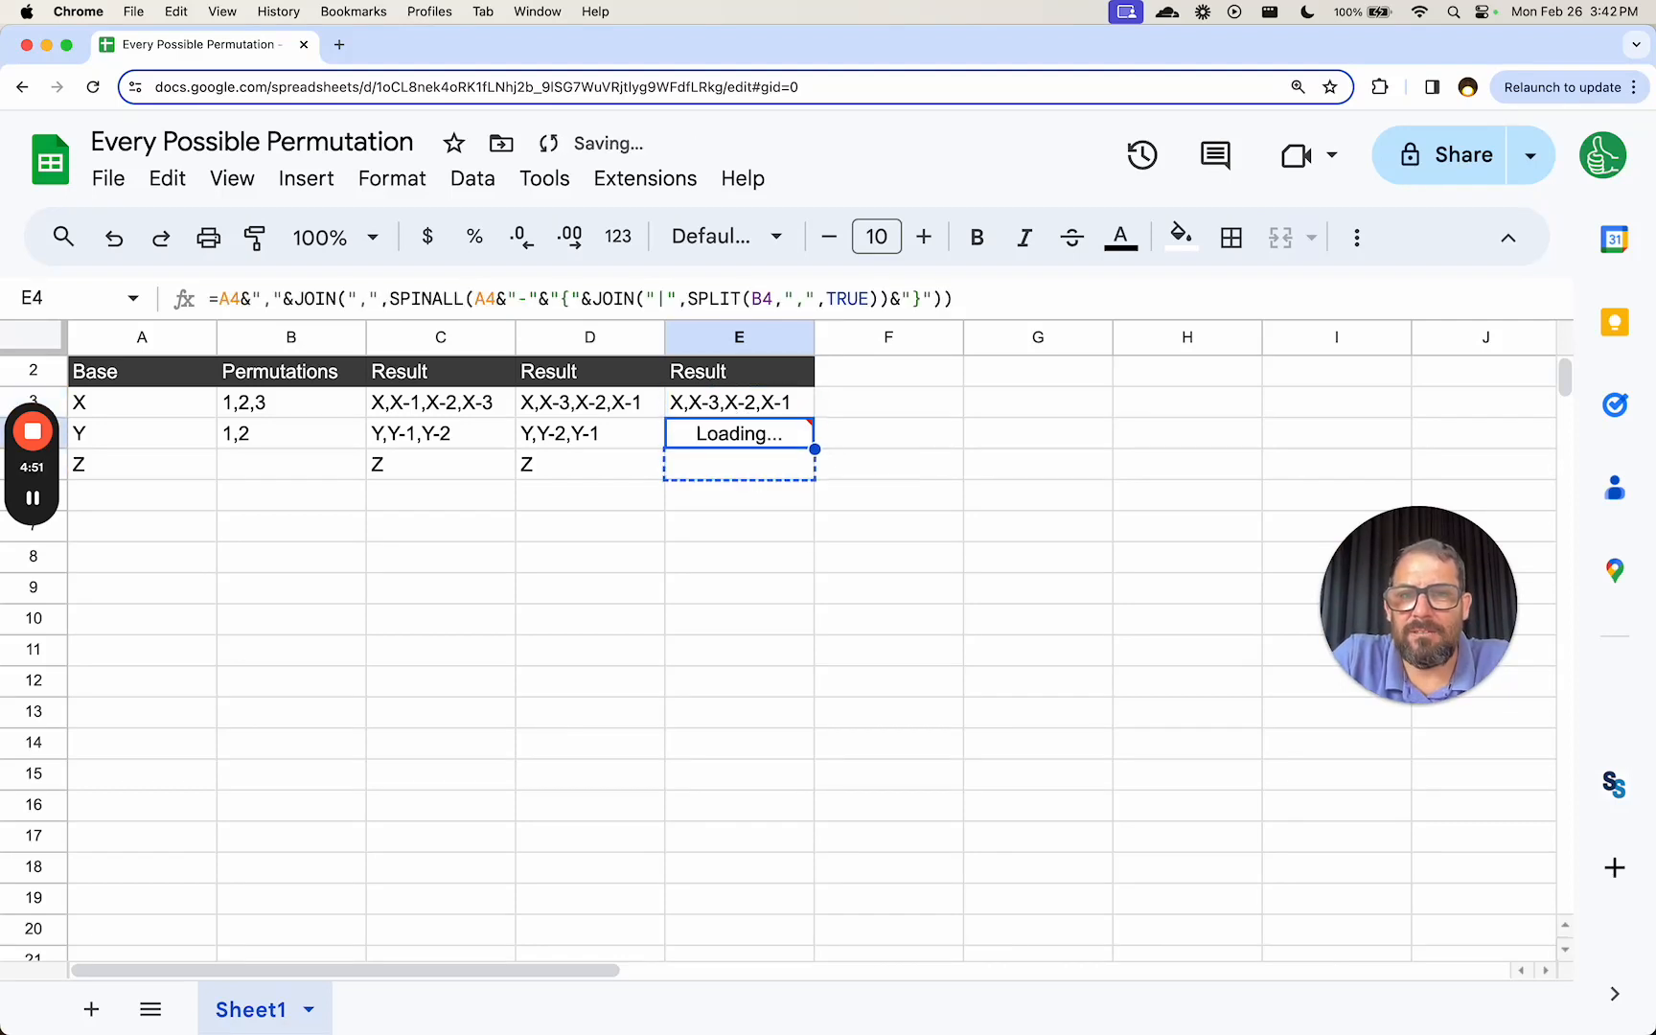
key(Down)
key(super+v)
key(Down)
key(super+v)
- Compare the base, permutation and result cells in rows 4 and 5, including the blank permutation cell B5
key(Up)
key(Left)
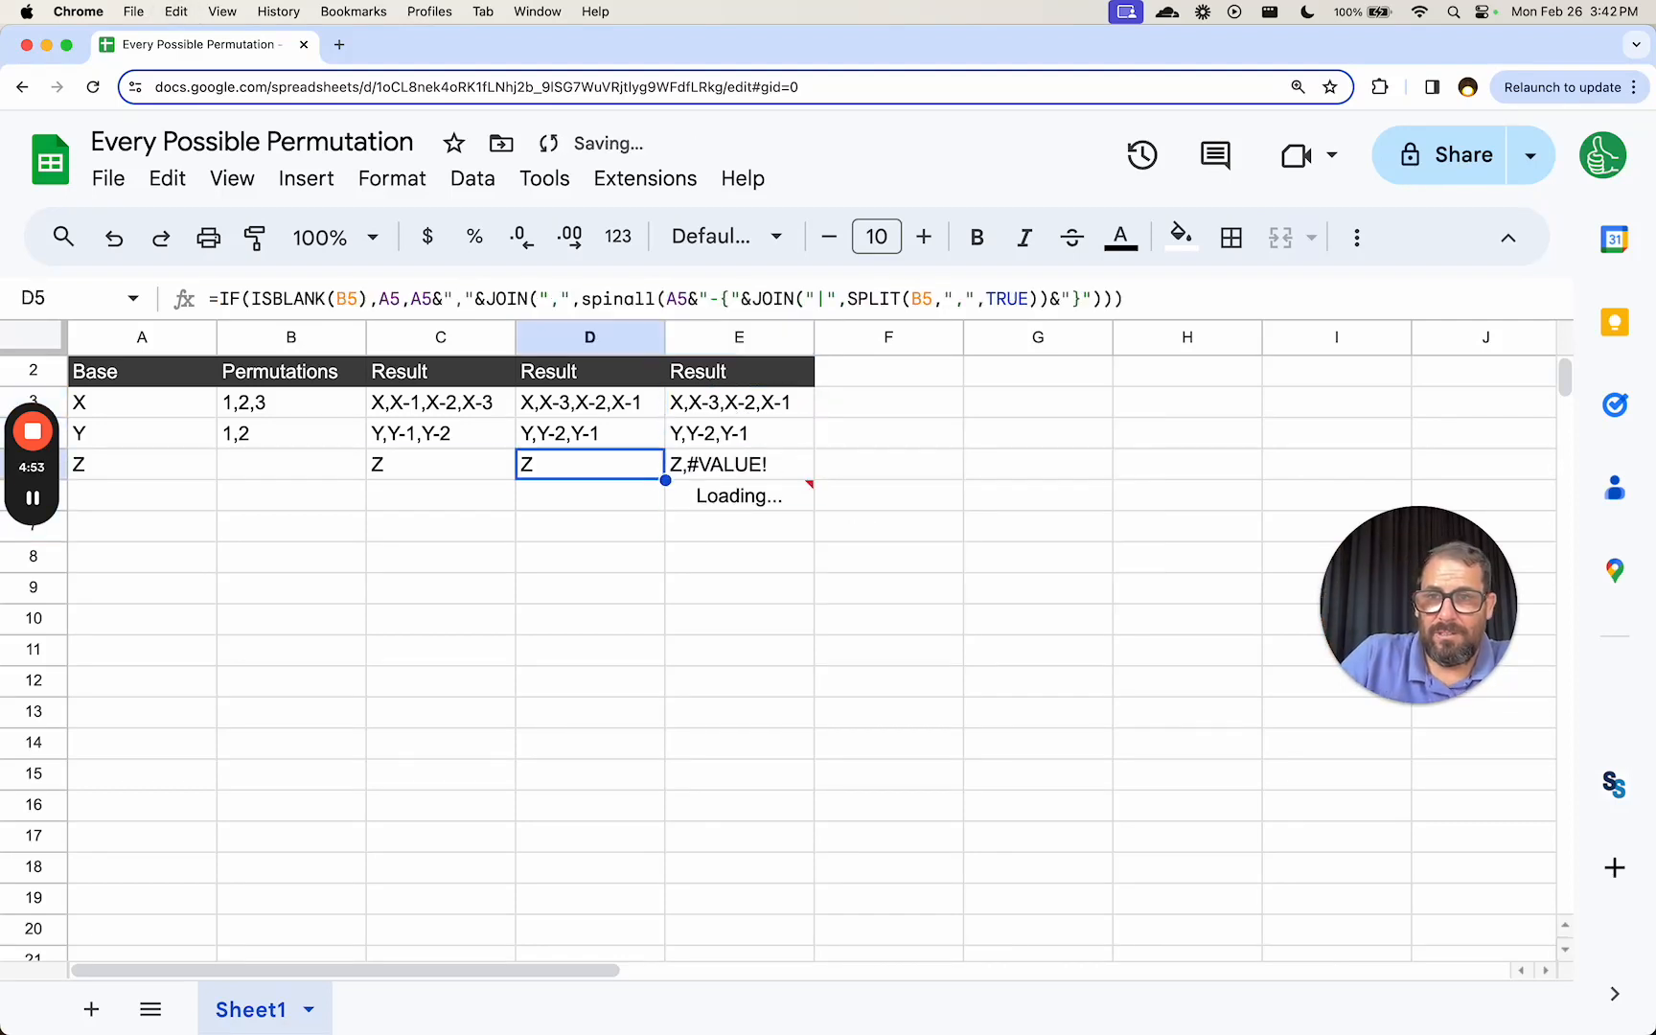
key(Left)
key(Up)
key(Left)
key(Left)
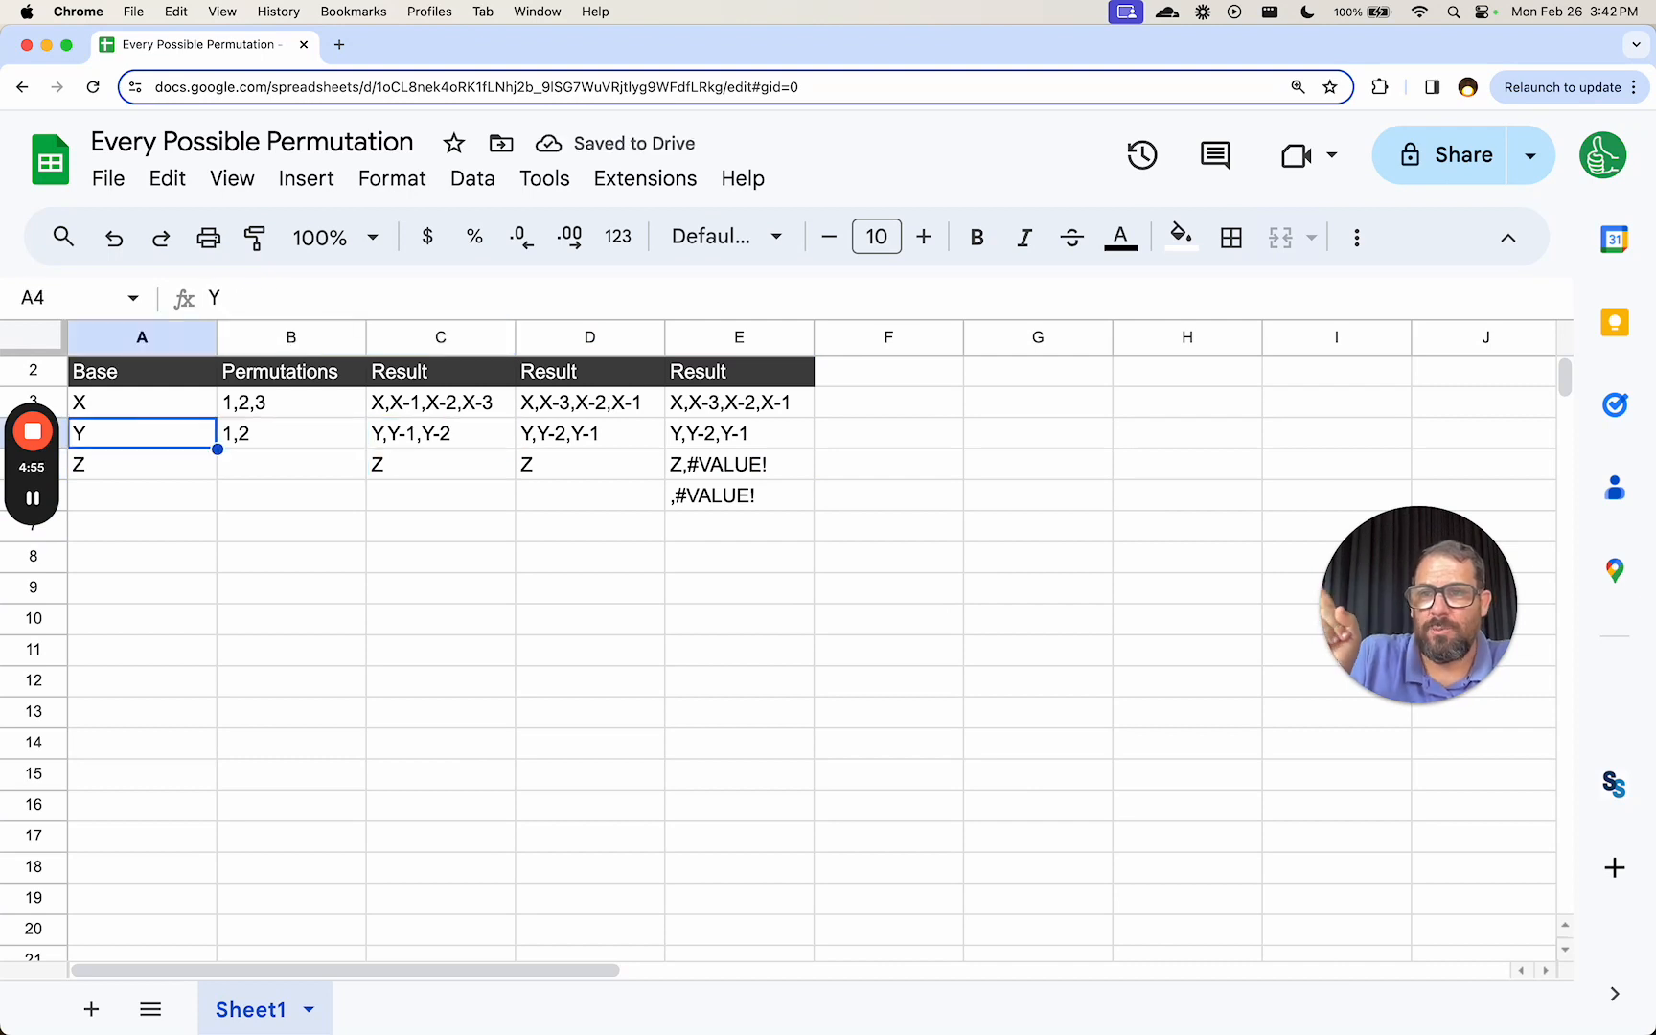
key(Down)
key(Right)
key(Right)
key(Right)
key(Right)
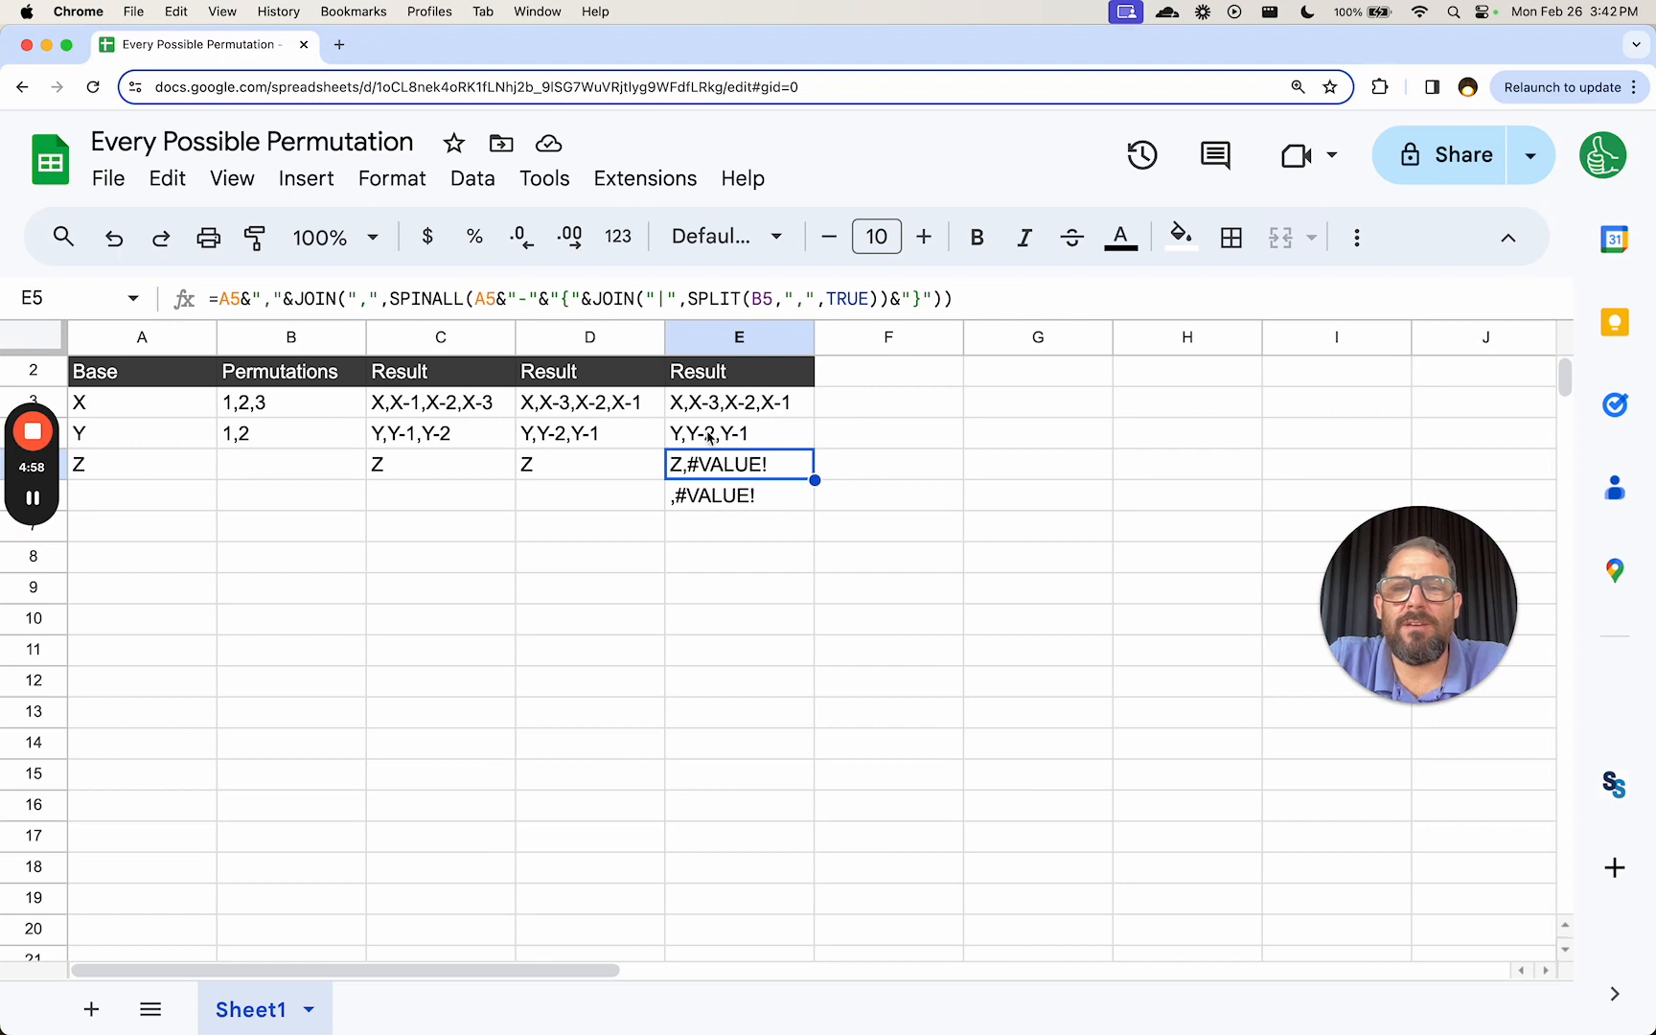
click(324, 469)
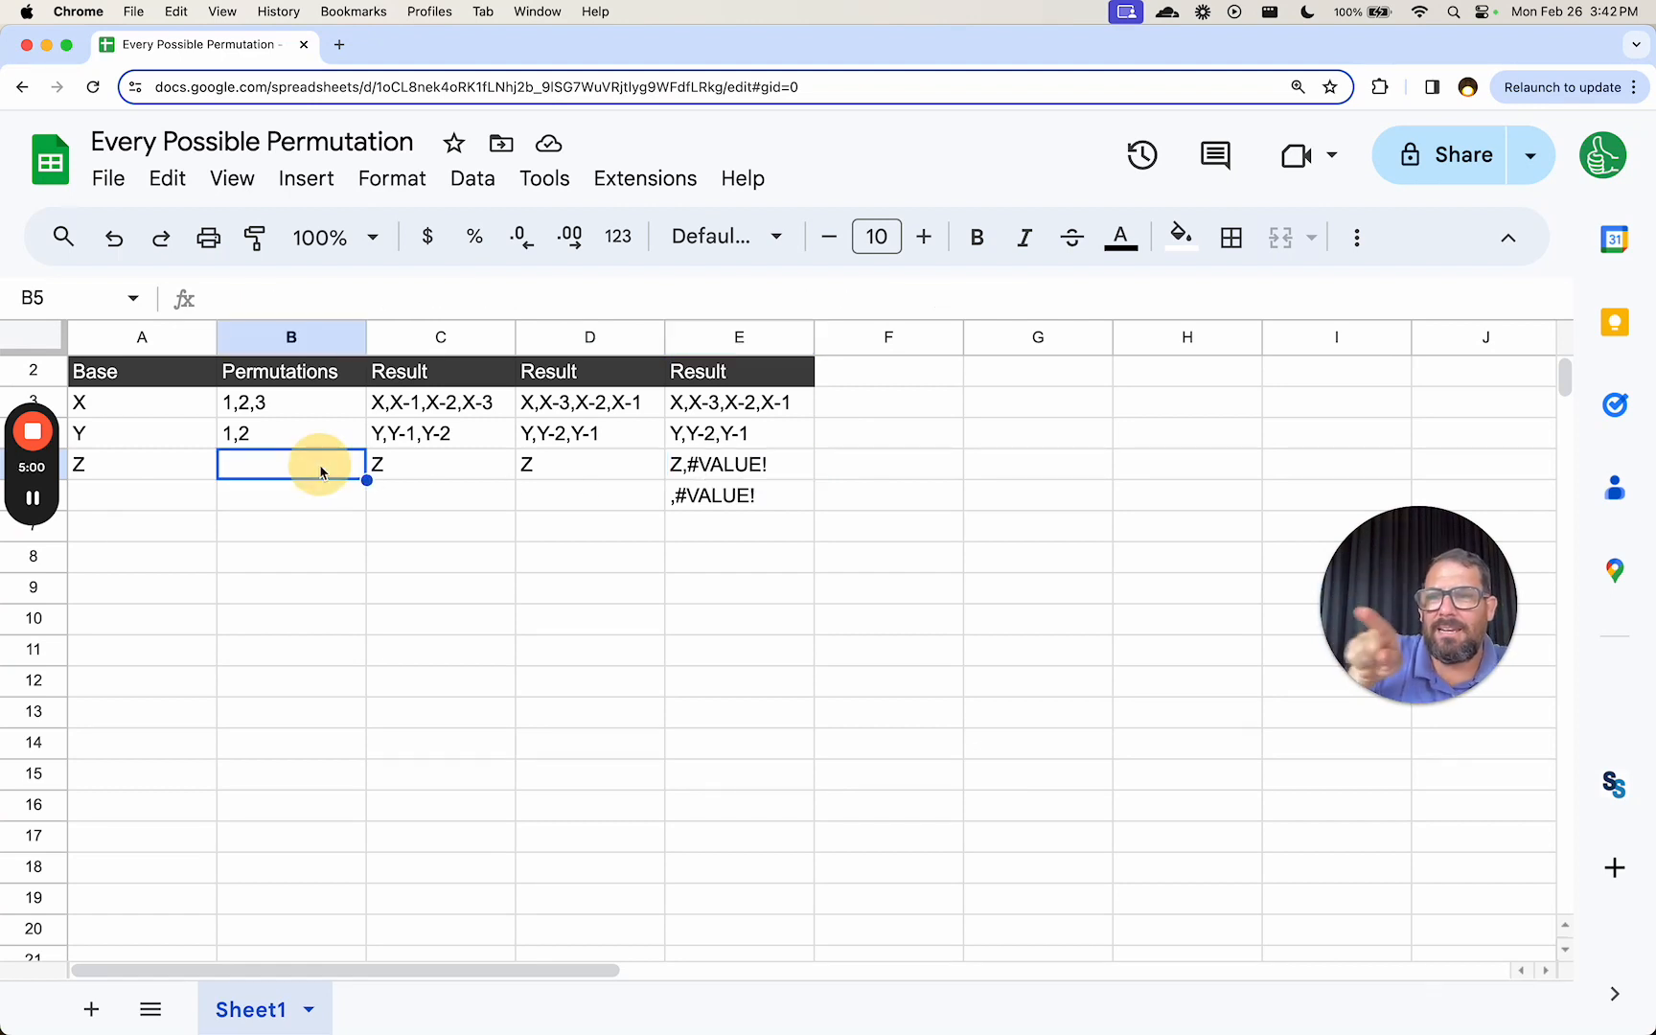
- Wrap the E3 formula in IF(ISBLANK(B2),A3,…) so a blank permutation cell returns only the base value
double_click(739, 403)
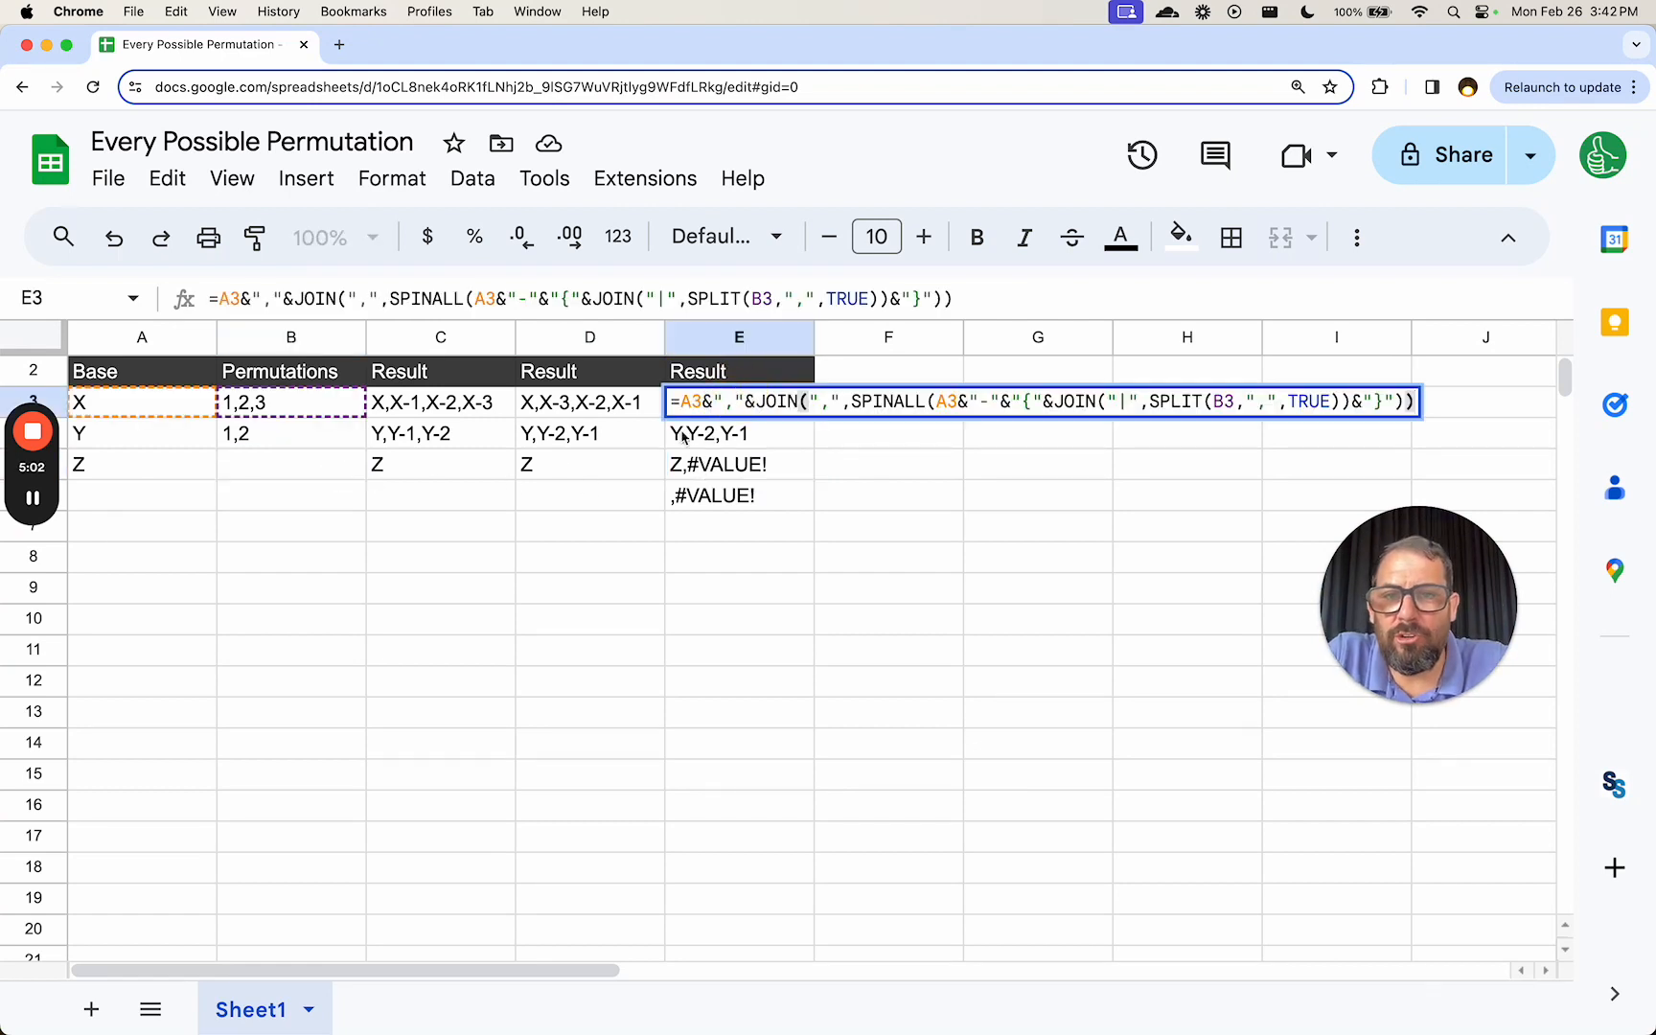
text(IF(S)
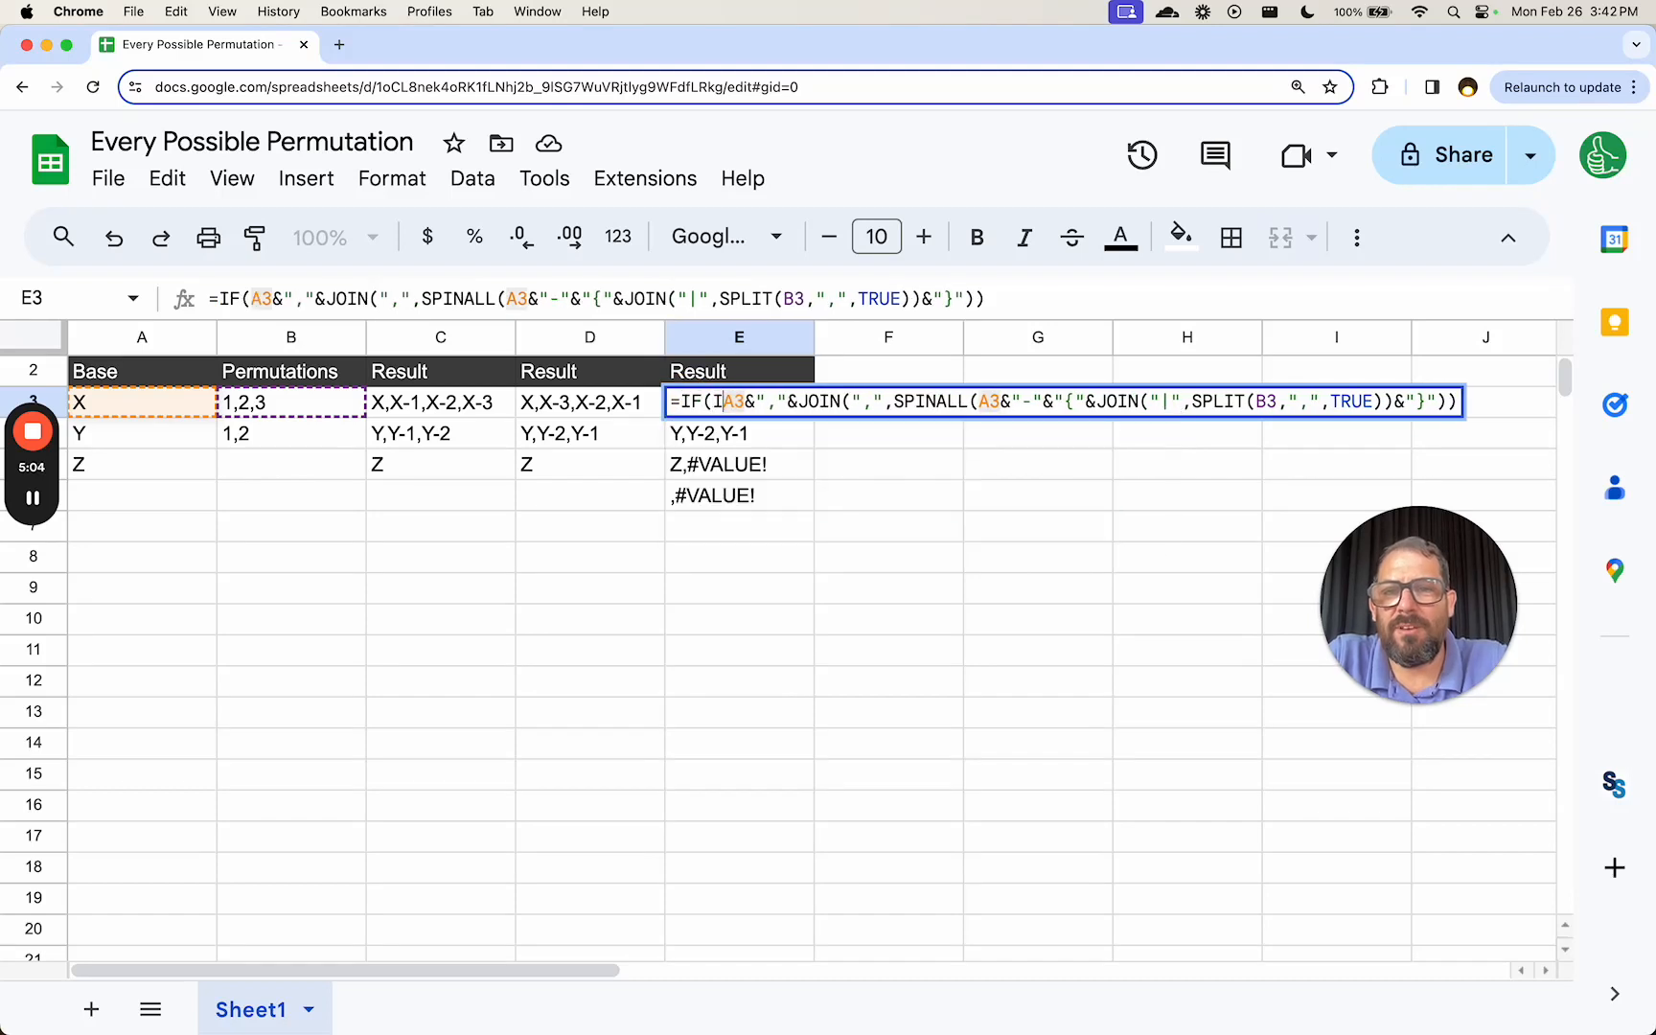
key(BackSpace)
text(ISBLA)
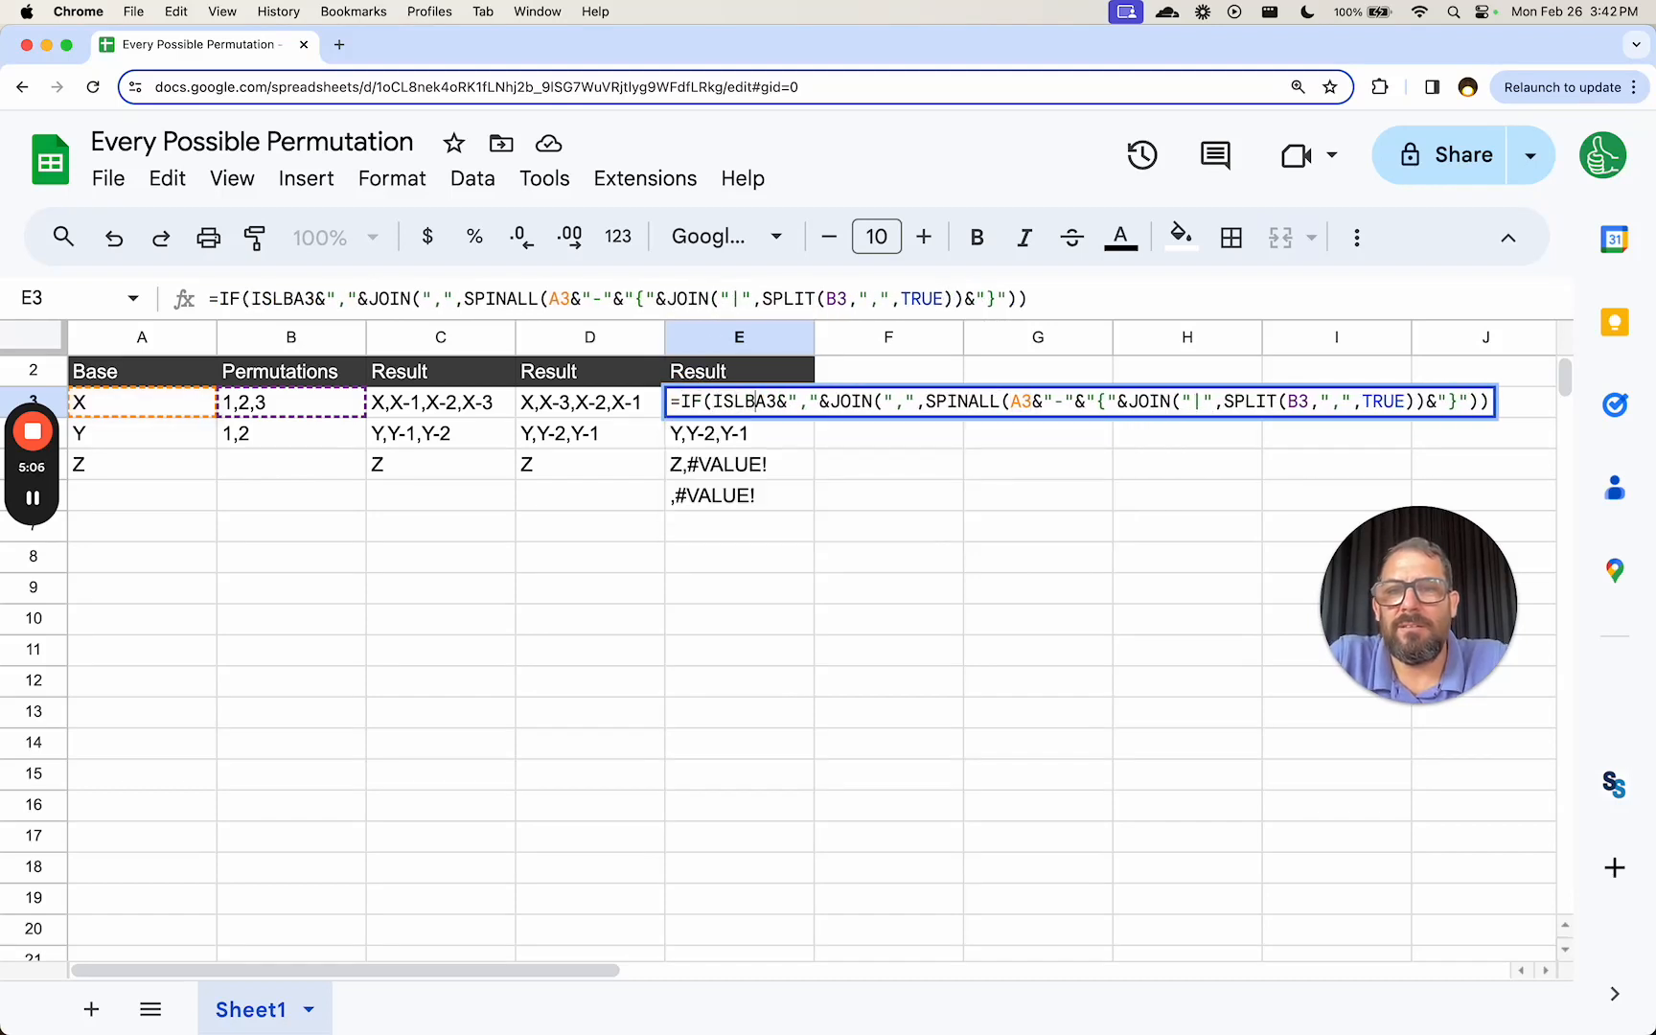
text(NK()
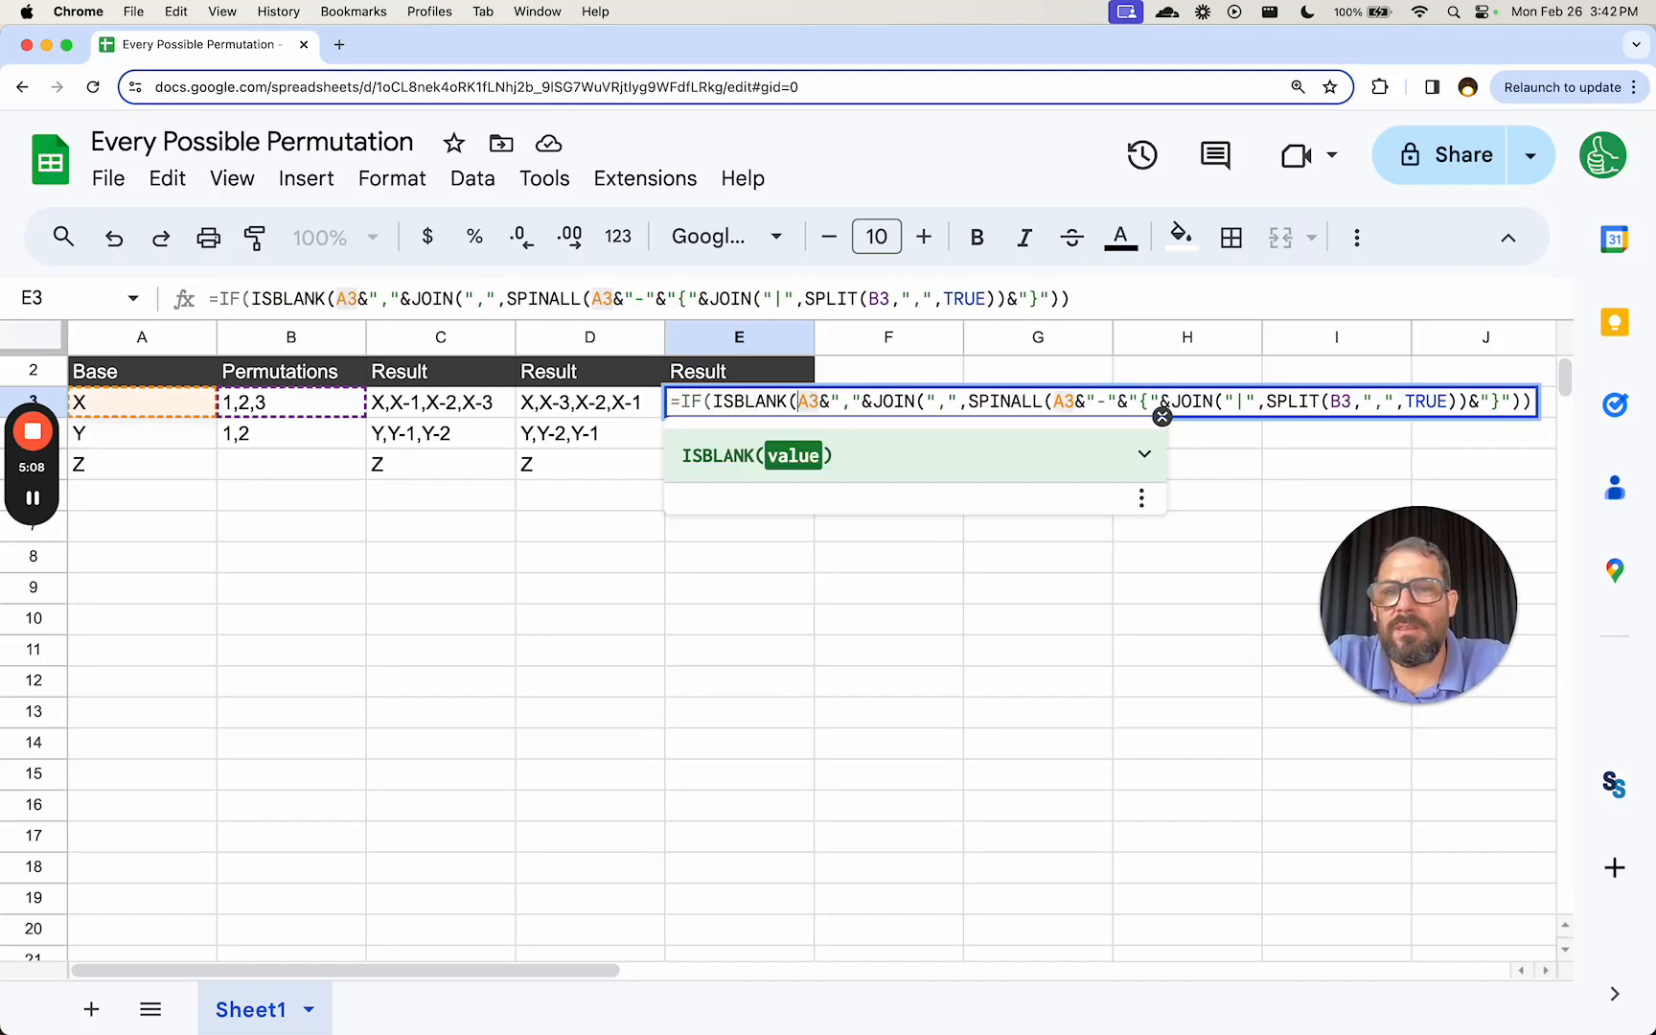
text(B2)
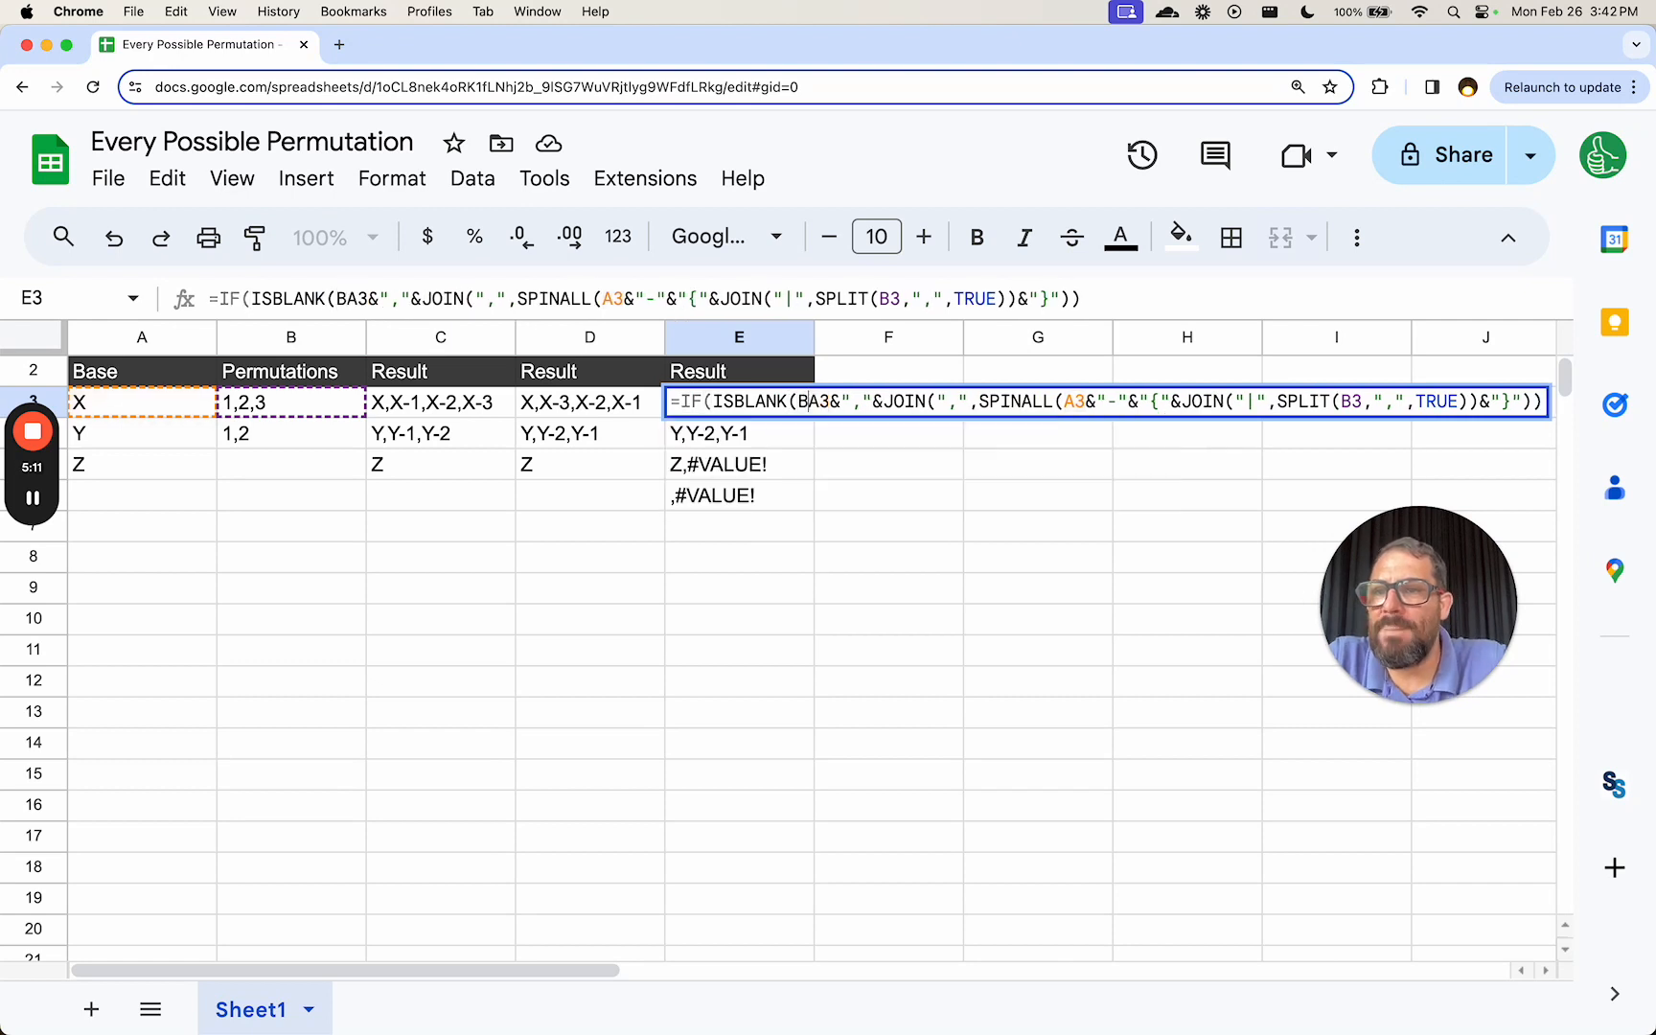
text())
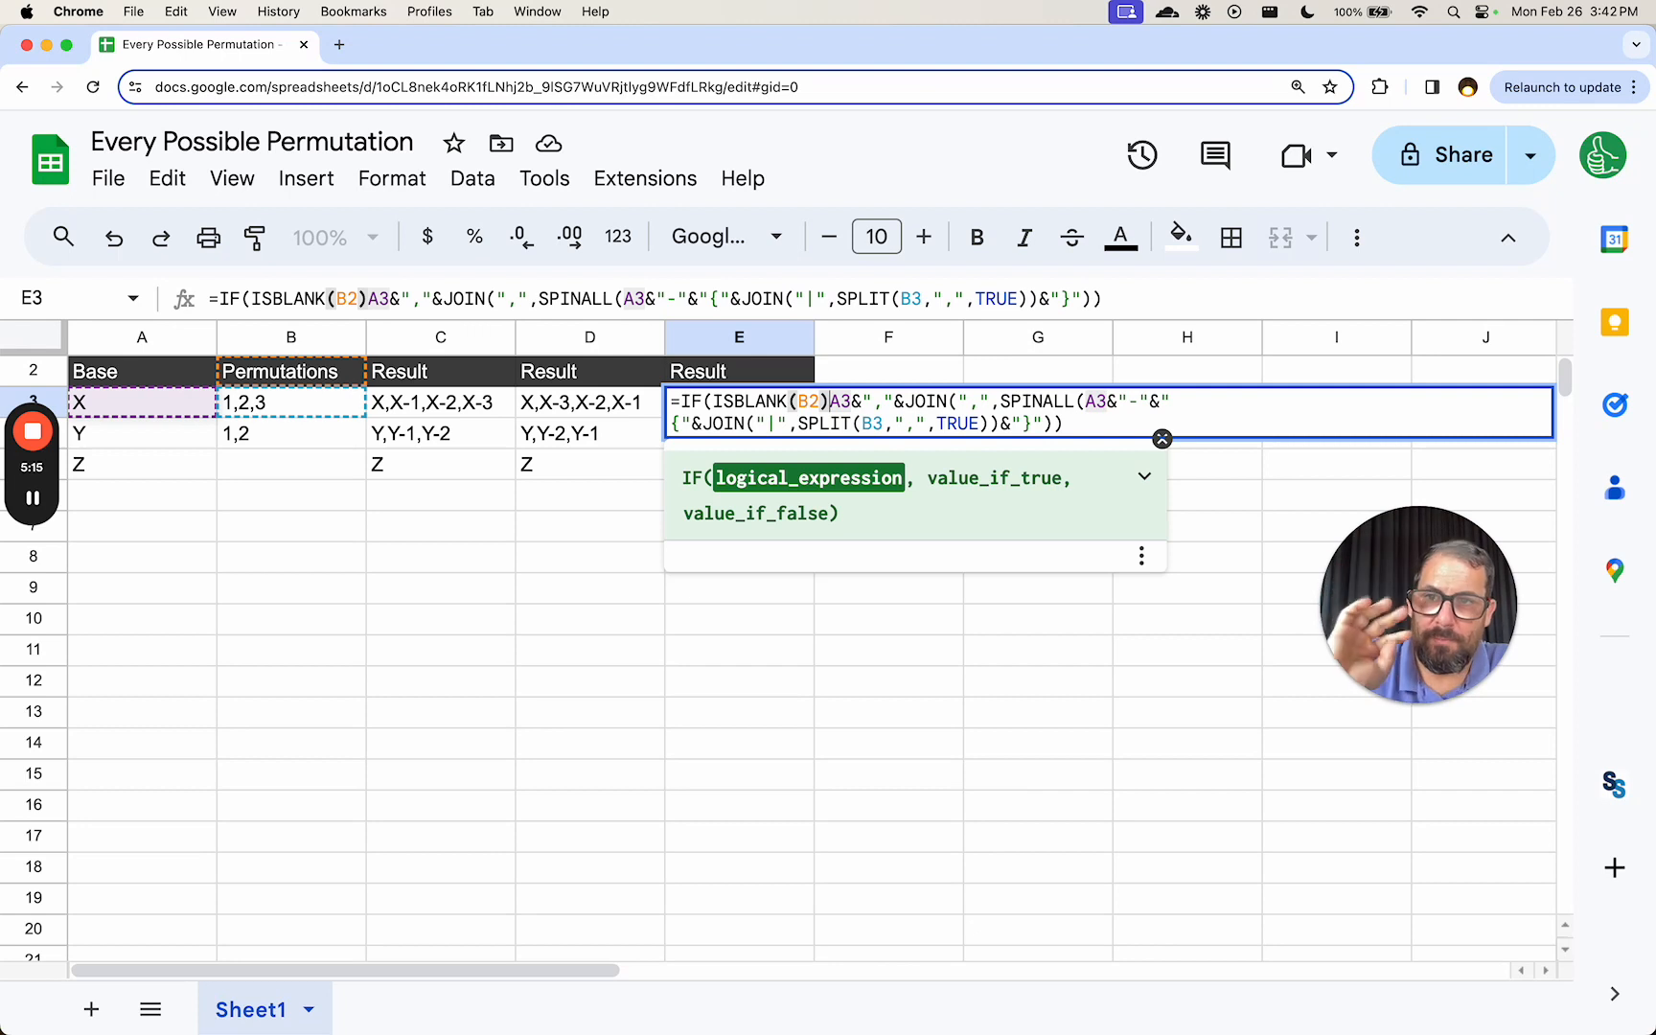
text(,)
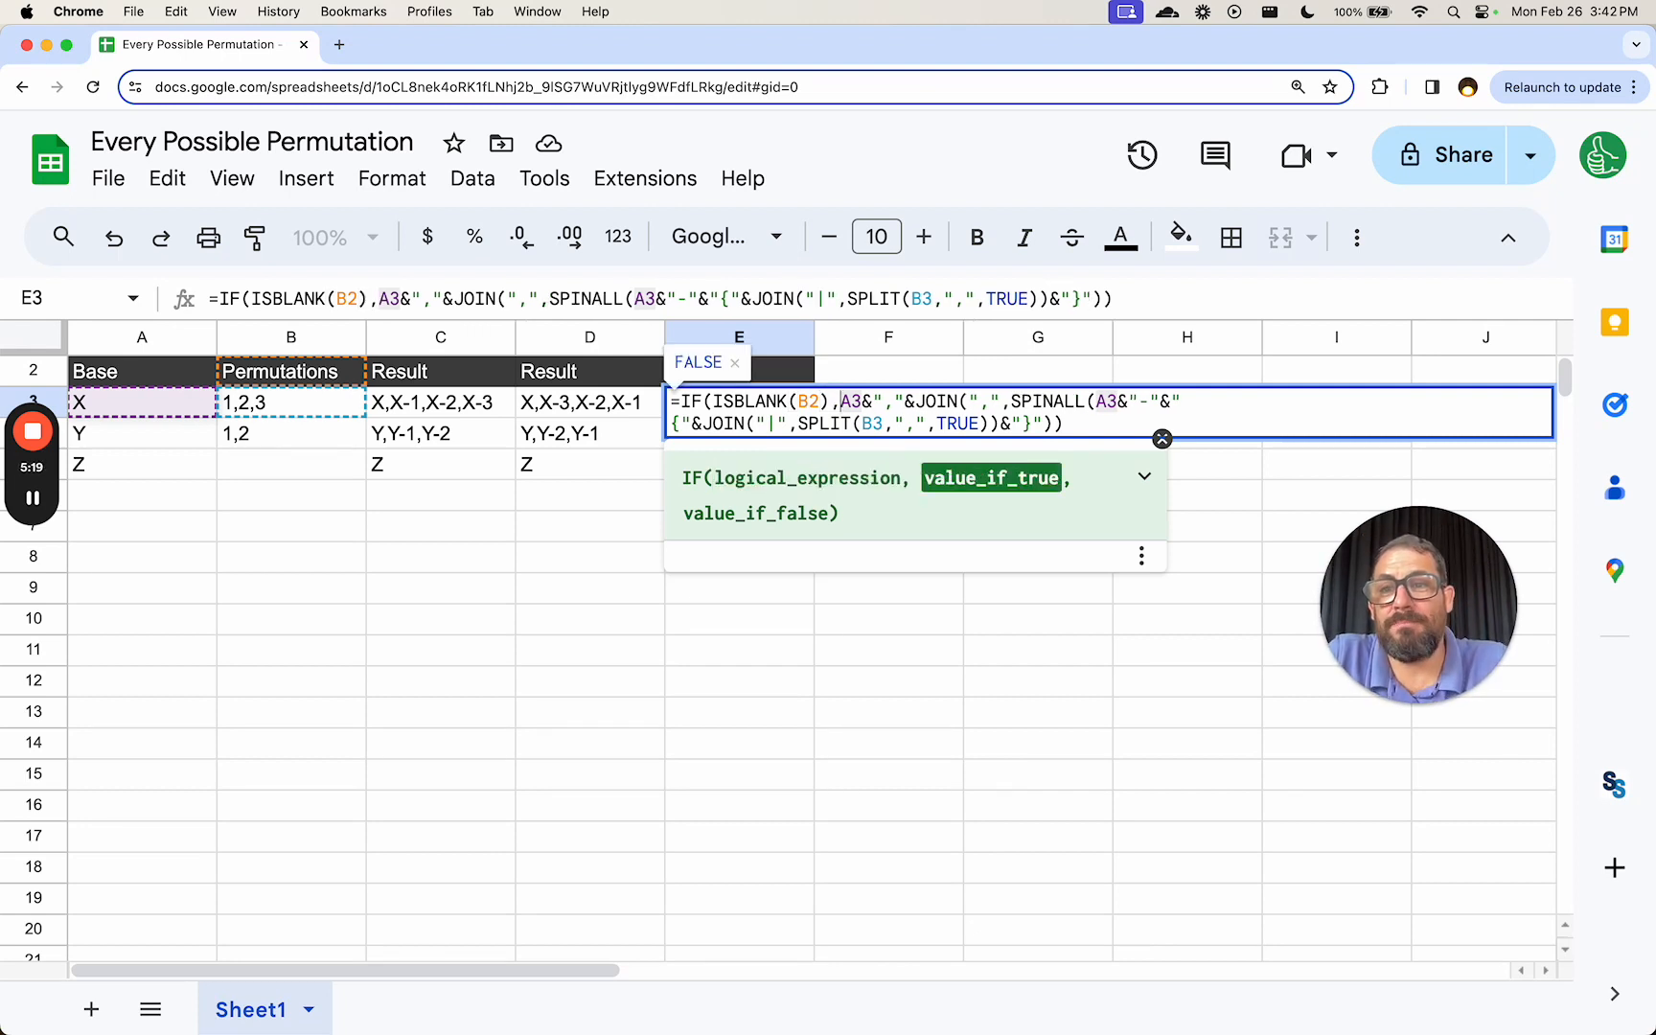
text(A)
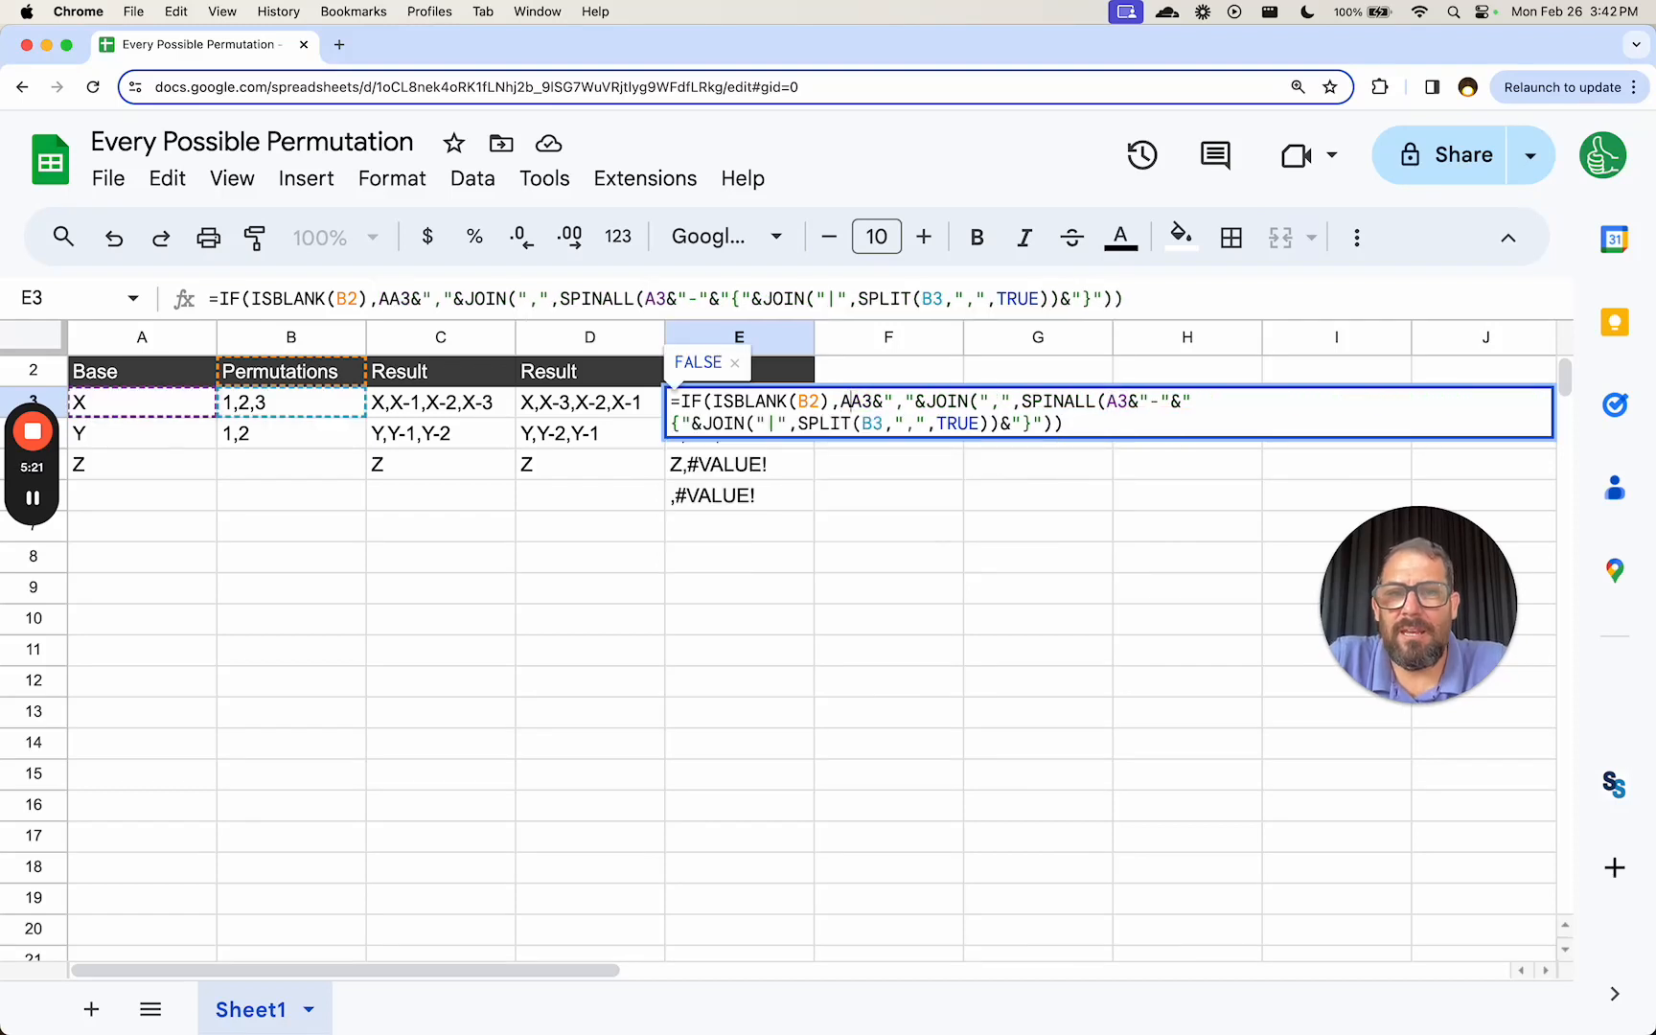
text(3,)
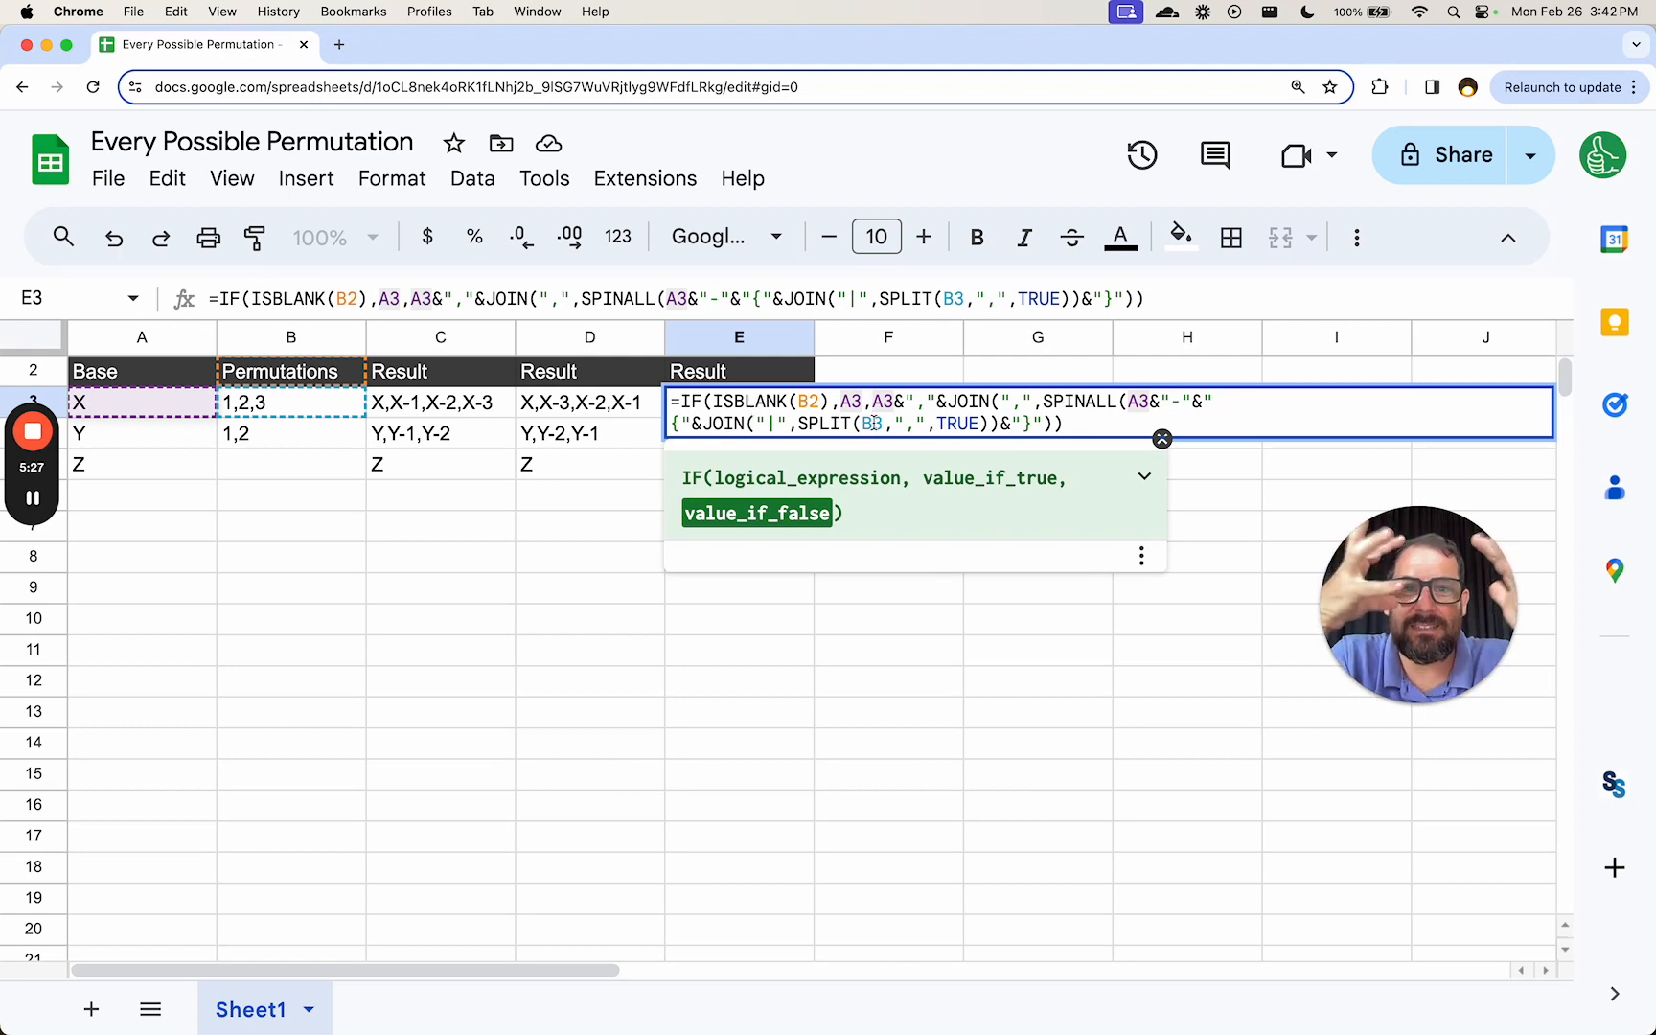
key(Return)
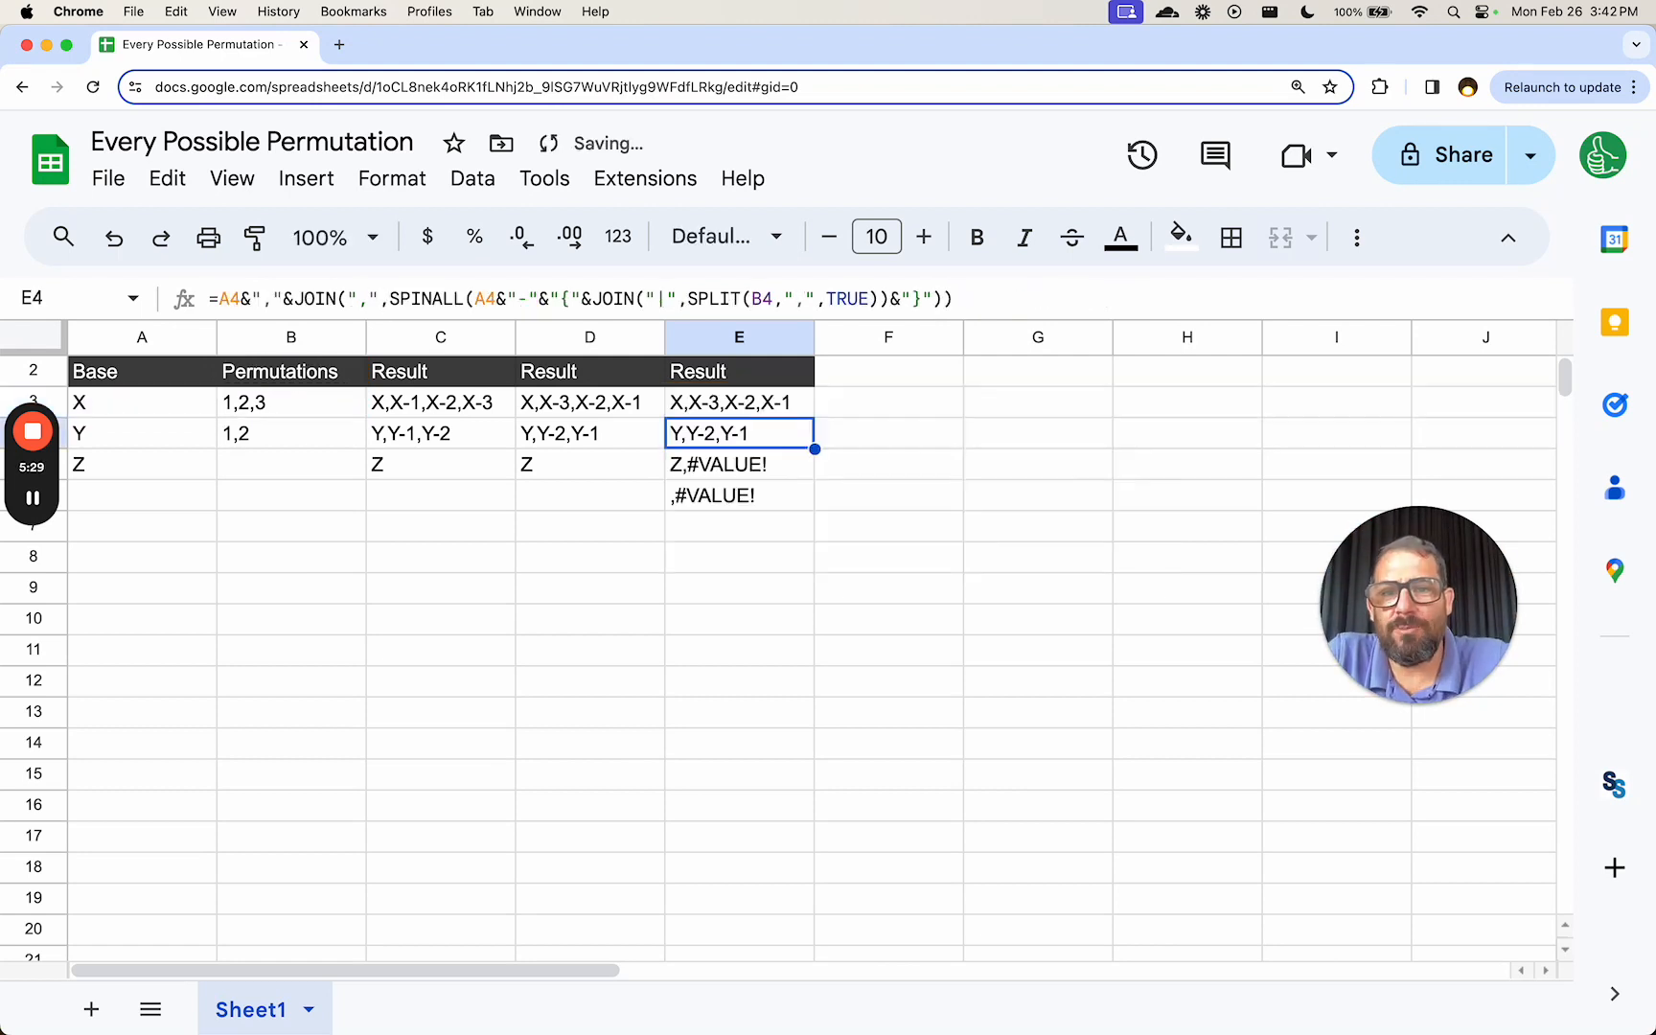
- Copy the revised E3 formula down to E4 and E5, and clear cell E6
key(Up)
key(Down)
key(Down)
key(Down)
key(Delete)
key(Down)
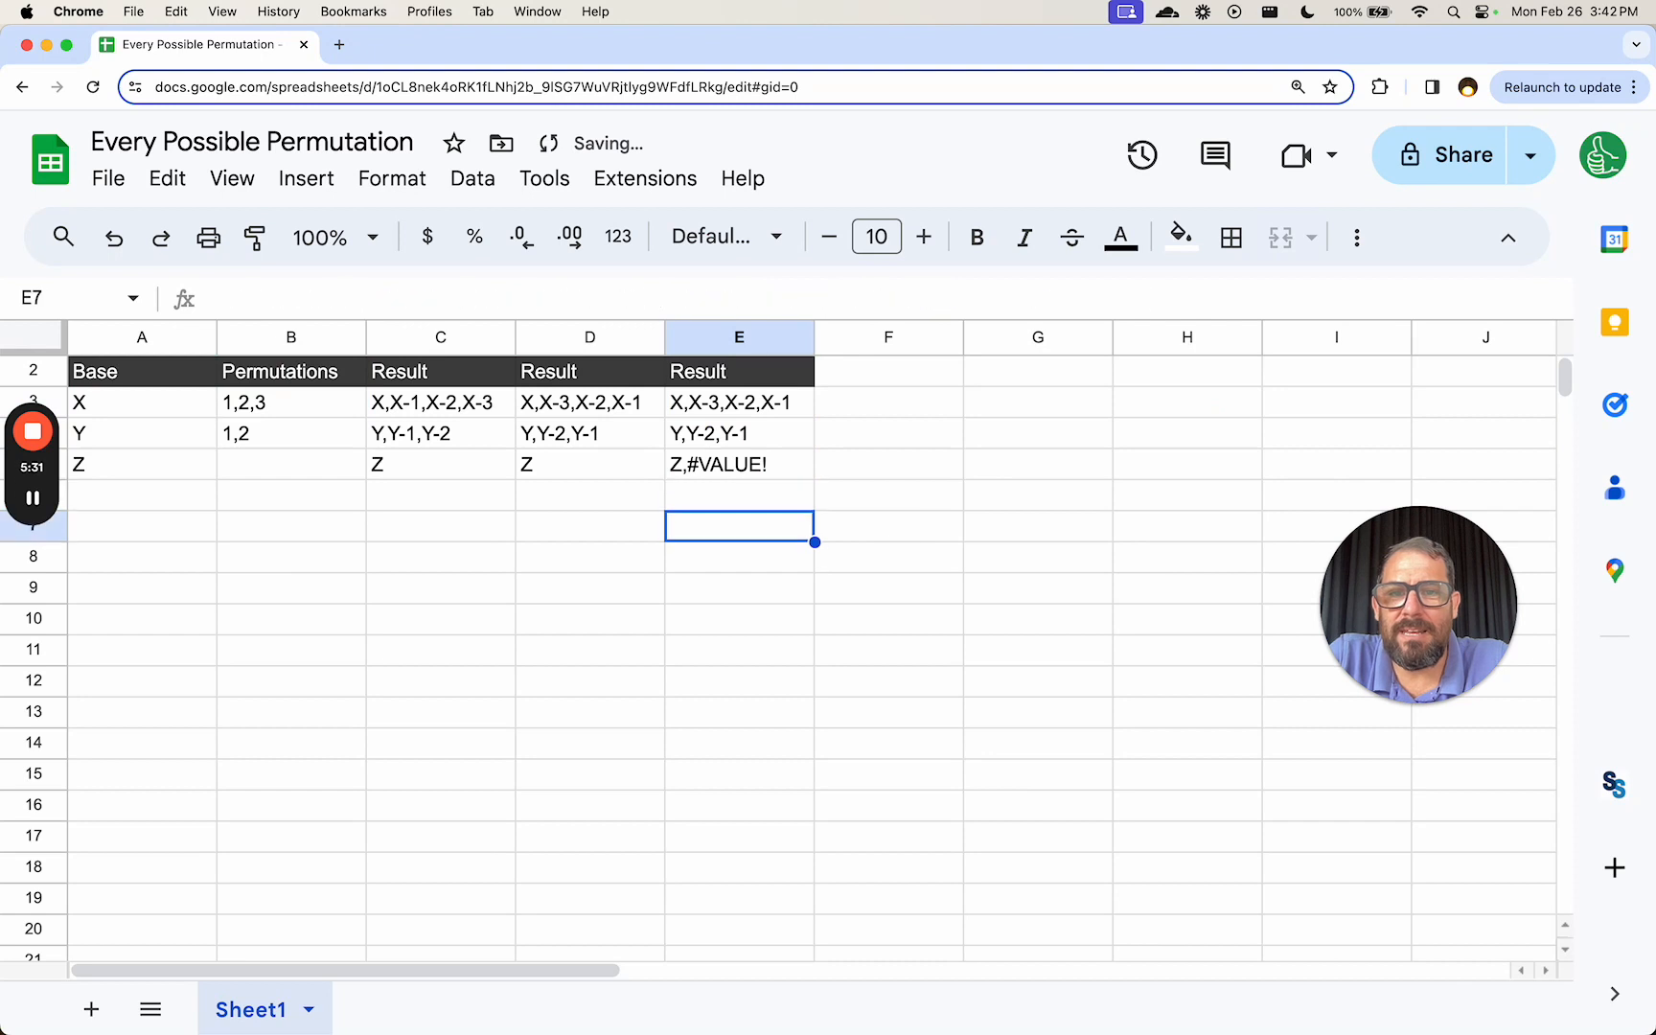
- Examine row 5 from the base cell through the blank permutation cell to the formula in E5
key(Up)
key(Up)
key(Left)
key(Left)
key(Left)
key(Left)
key(Right)
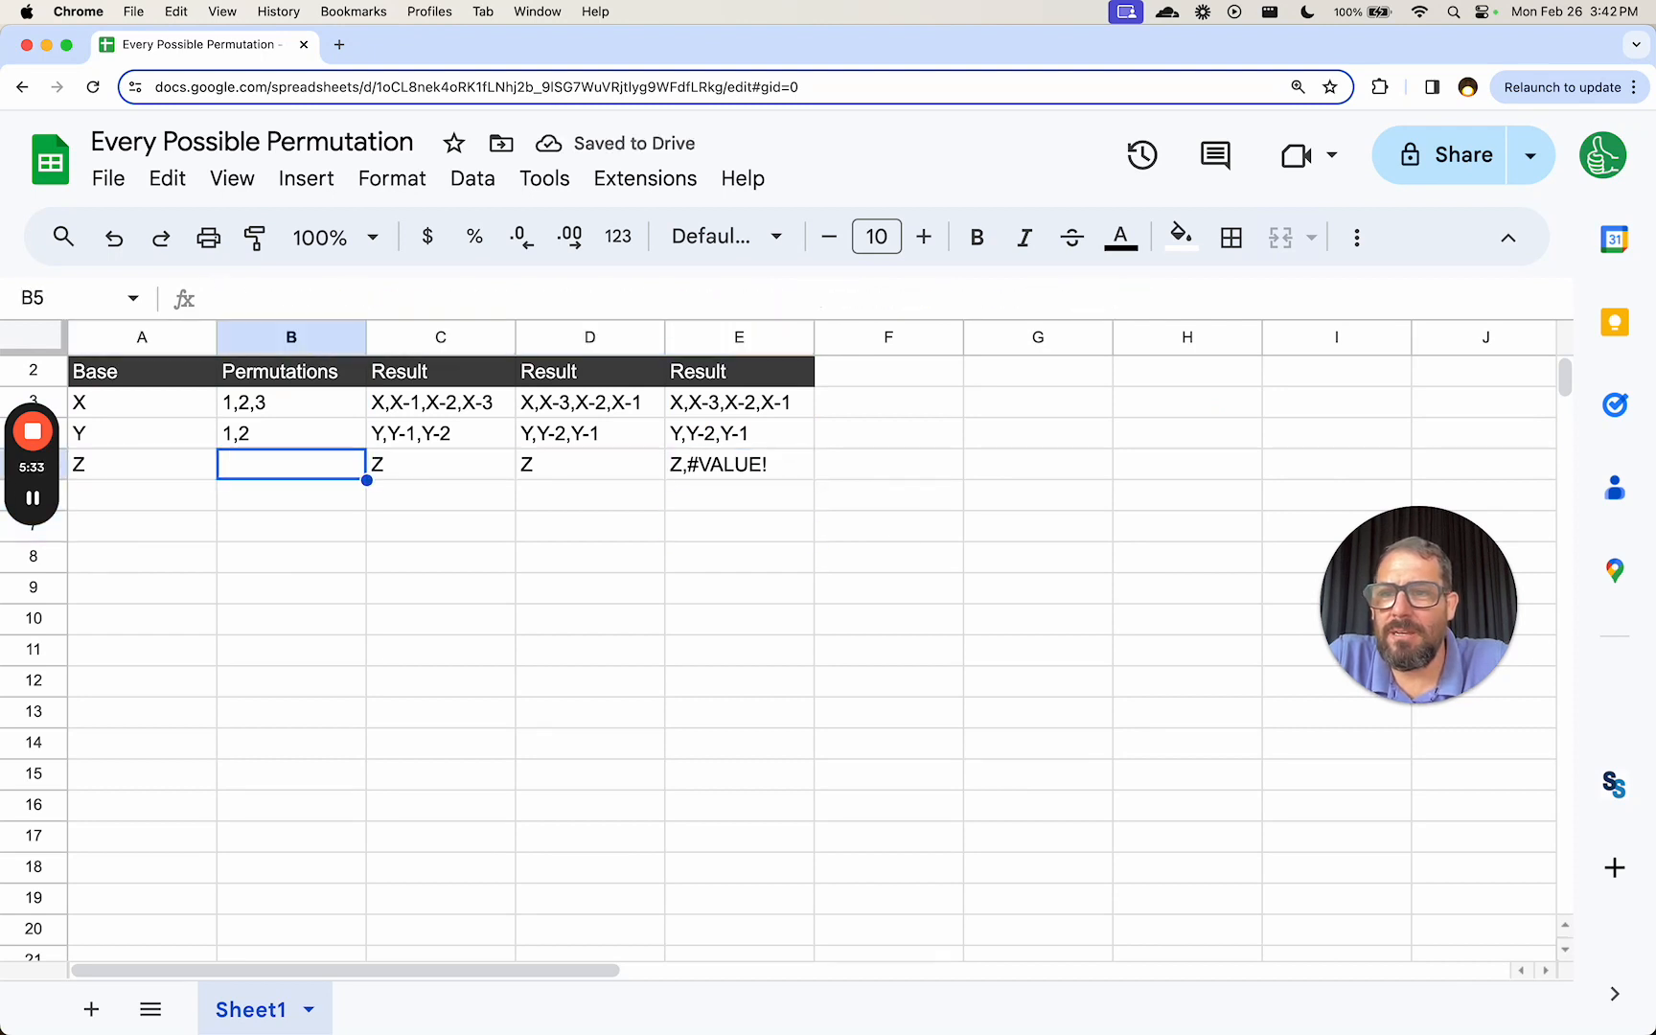
key(Right)
key(Right)
key(Right)
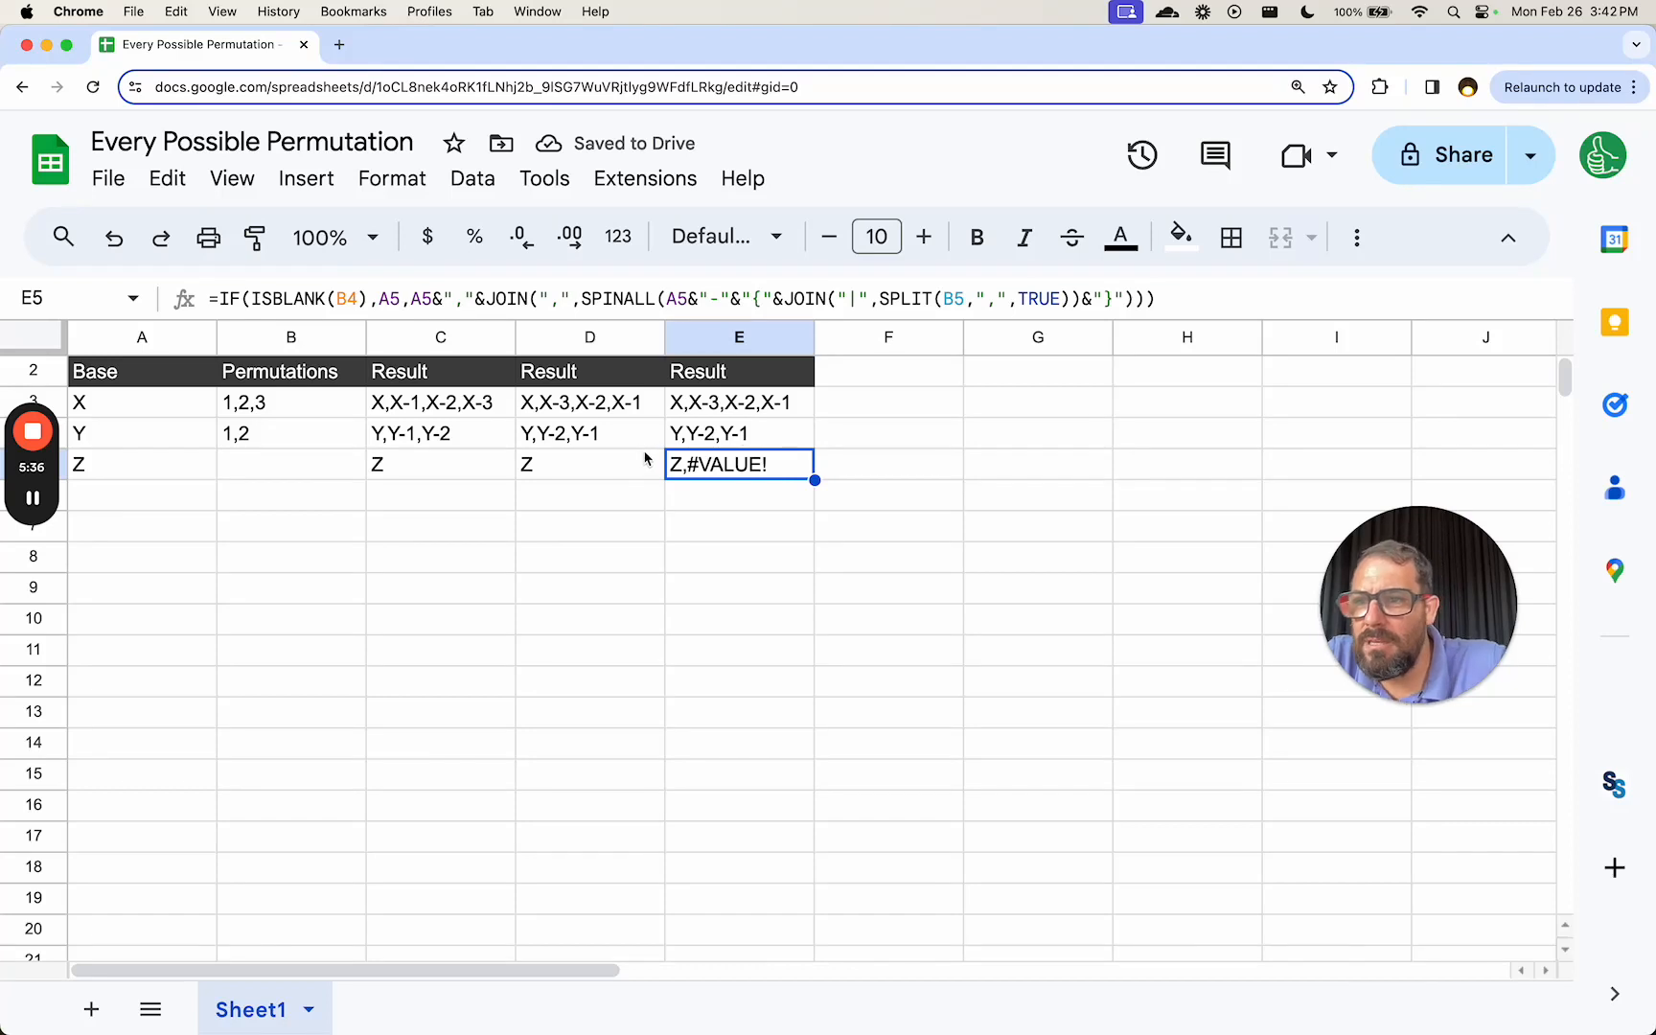
- Correct the ISBLANK reference in the E3 formula to B3
click(703, 380)
click(709, 405)
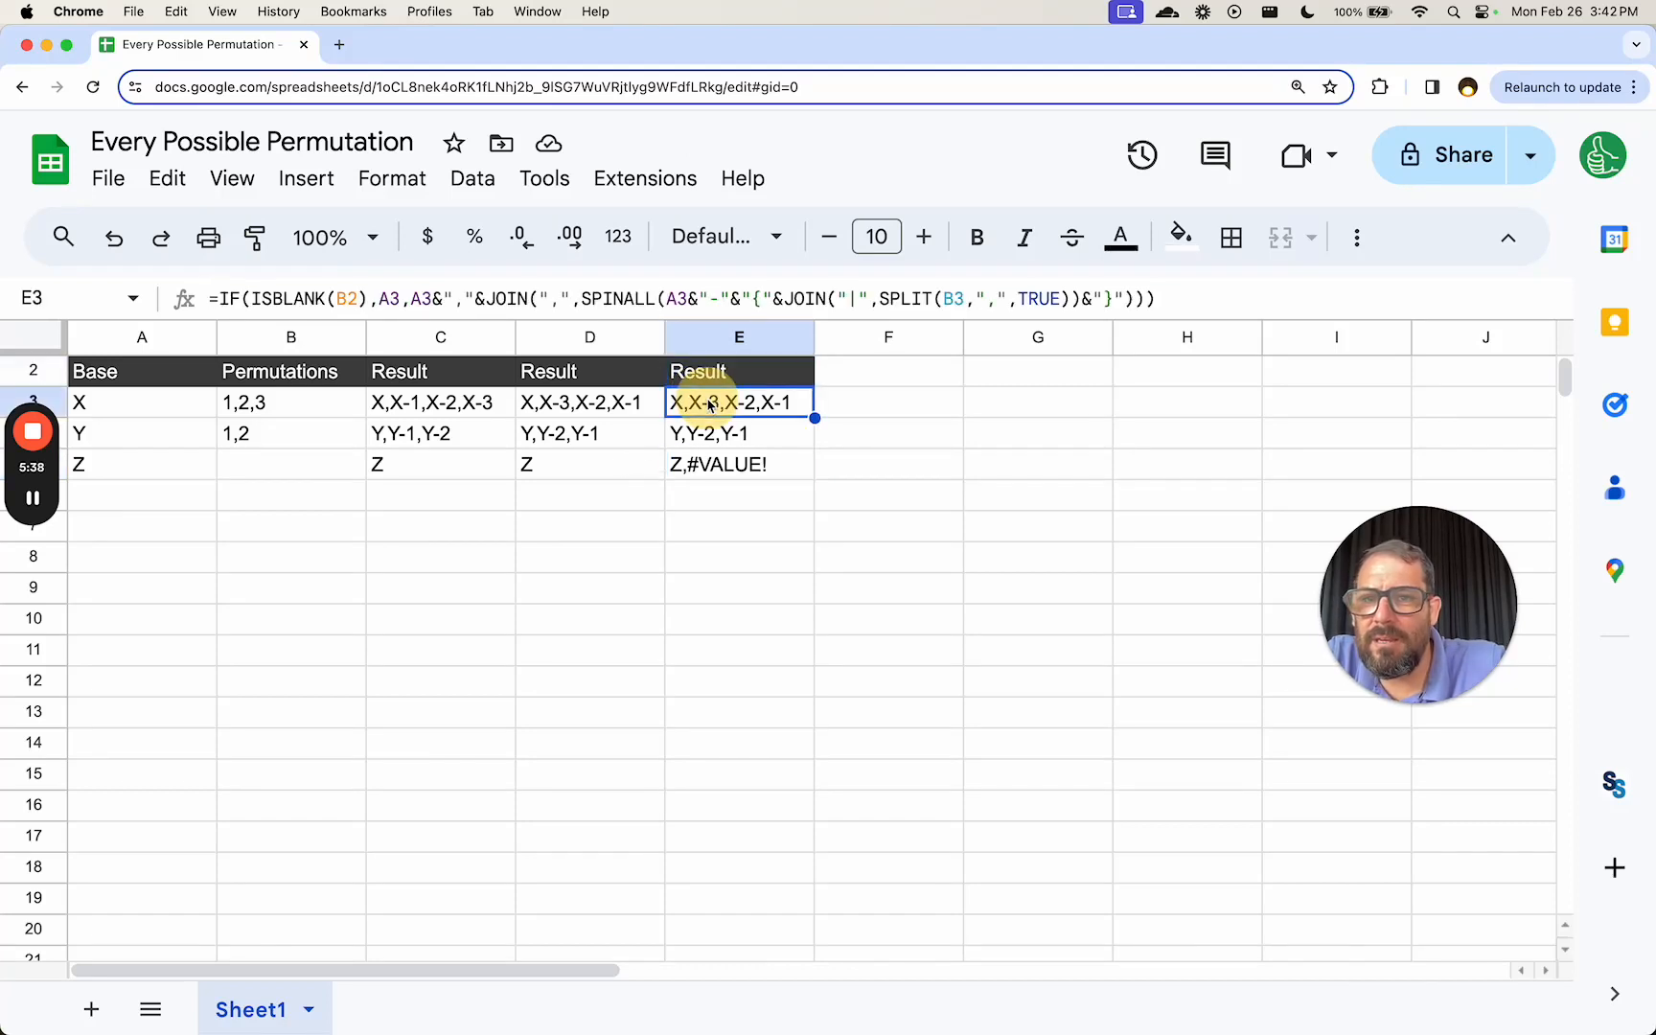
double_click(728, 403)
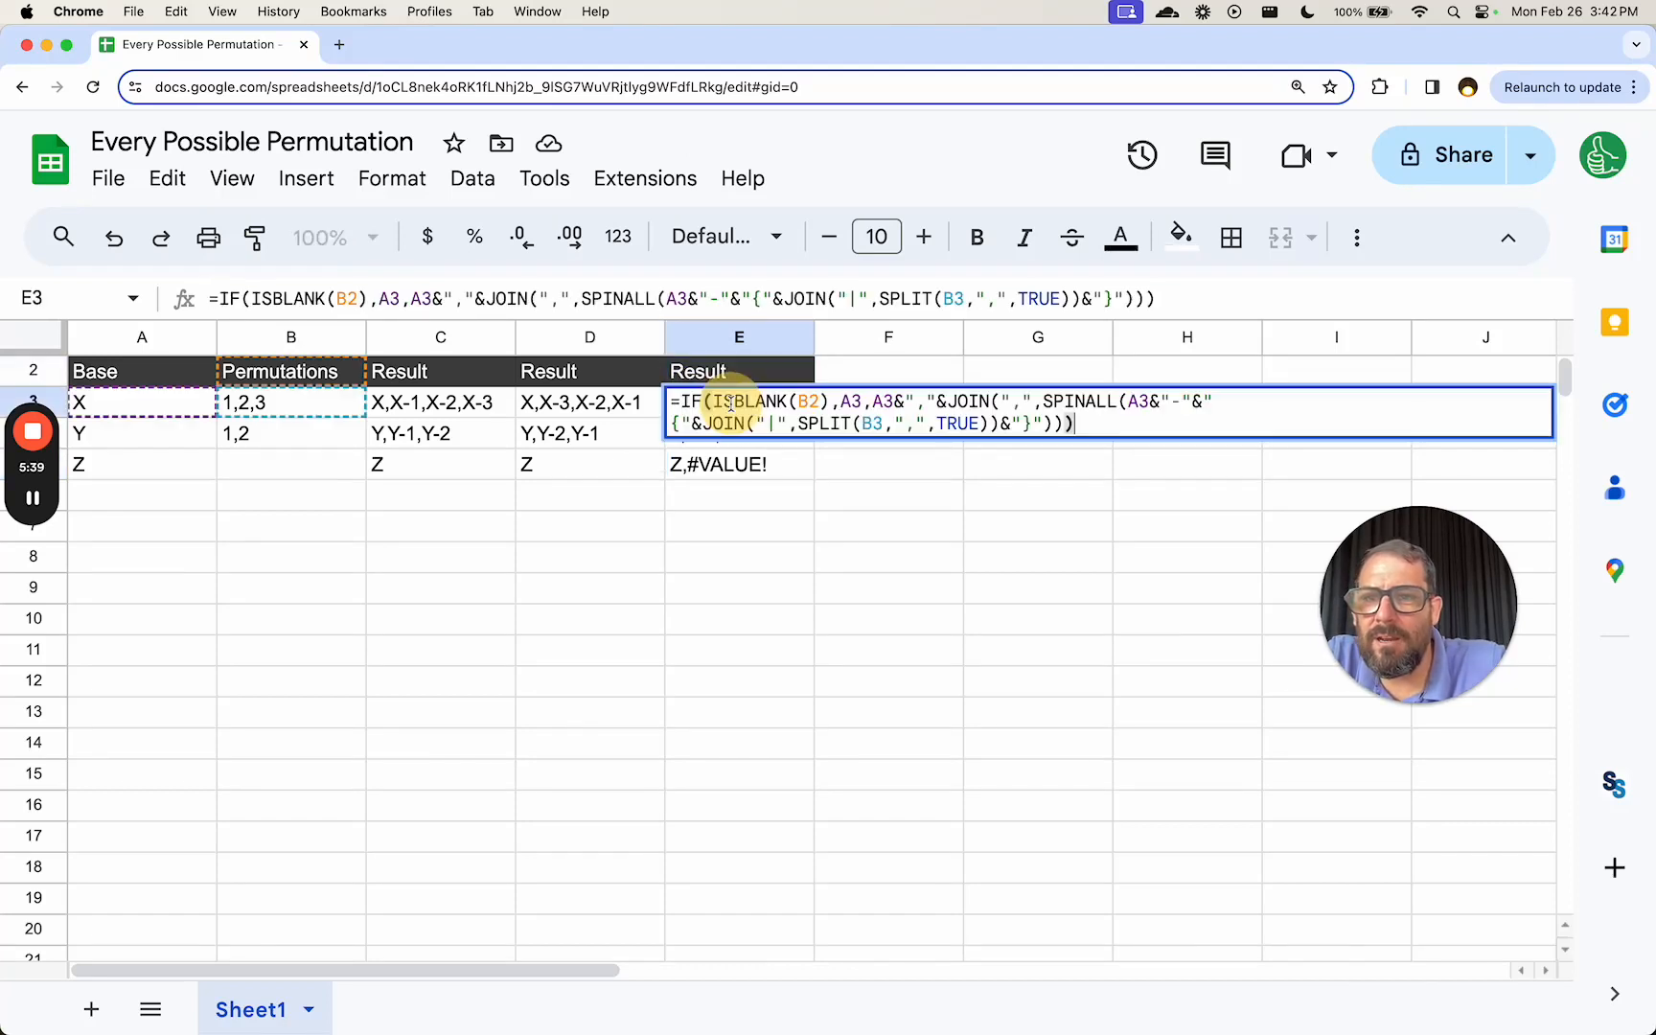
click(812, 402)
key(BackSpace)
text(3)
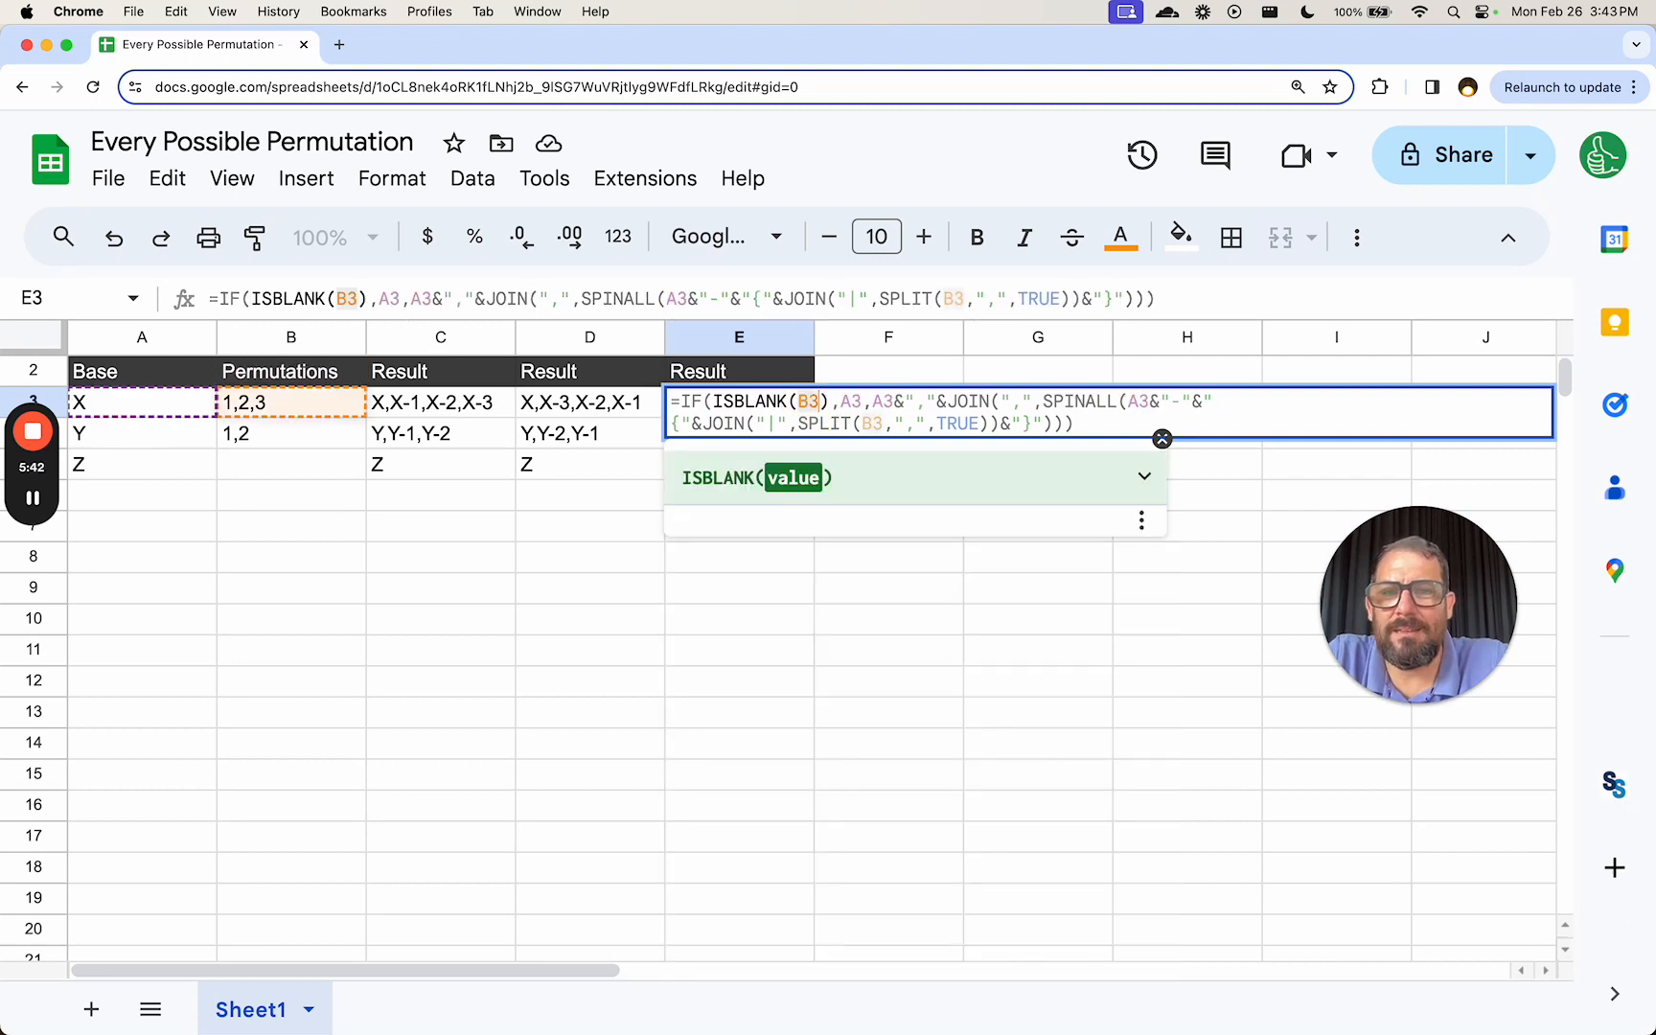
key(Return)
- Copy the corrected E3 formula down to cells E4 through E8
key(Up)
key(super+c)
key(Down)
key(super+v)
key(Down)
key(super+v)
key(Down)
key(super+v)
key(Down)
key(super+v)
key(Down)
key(super+v)
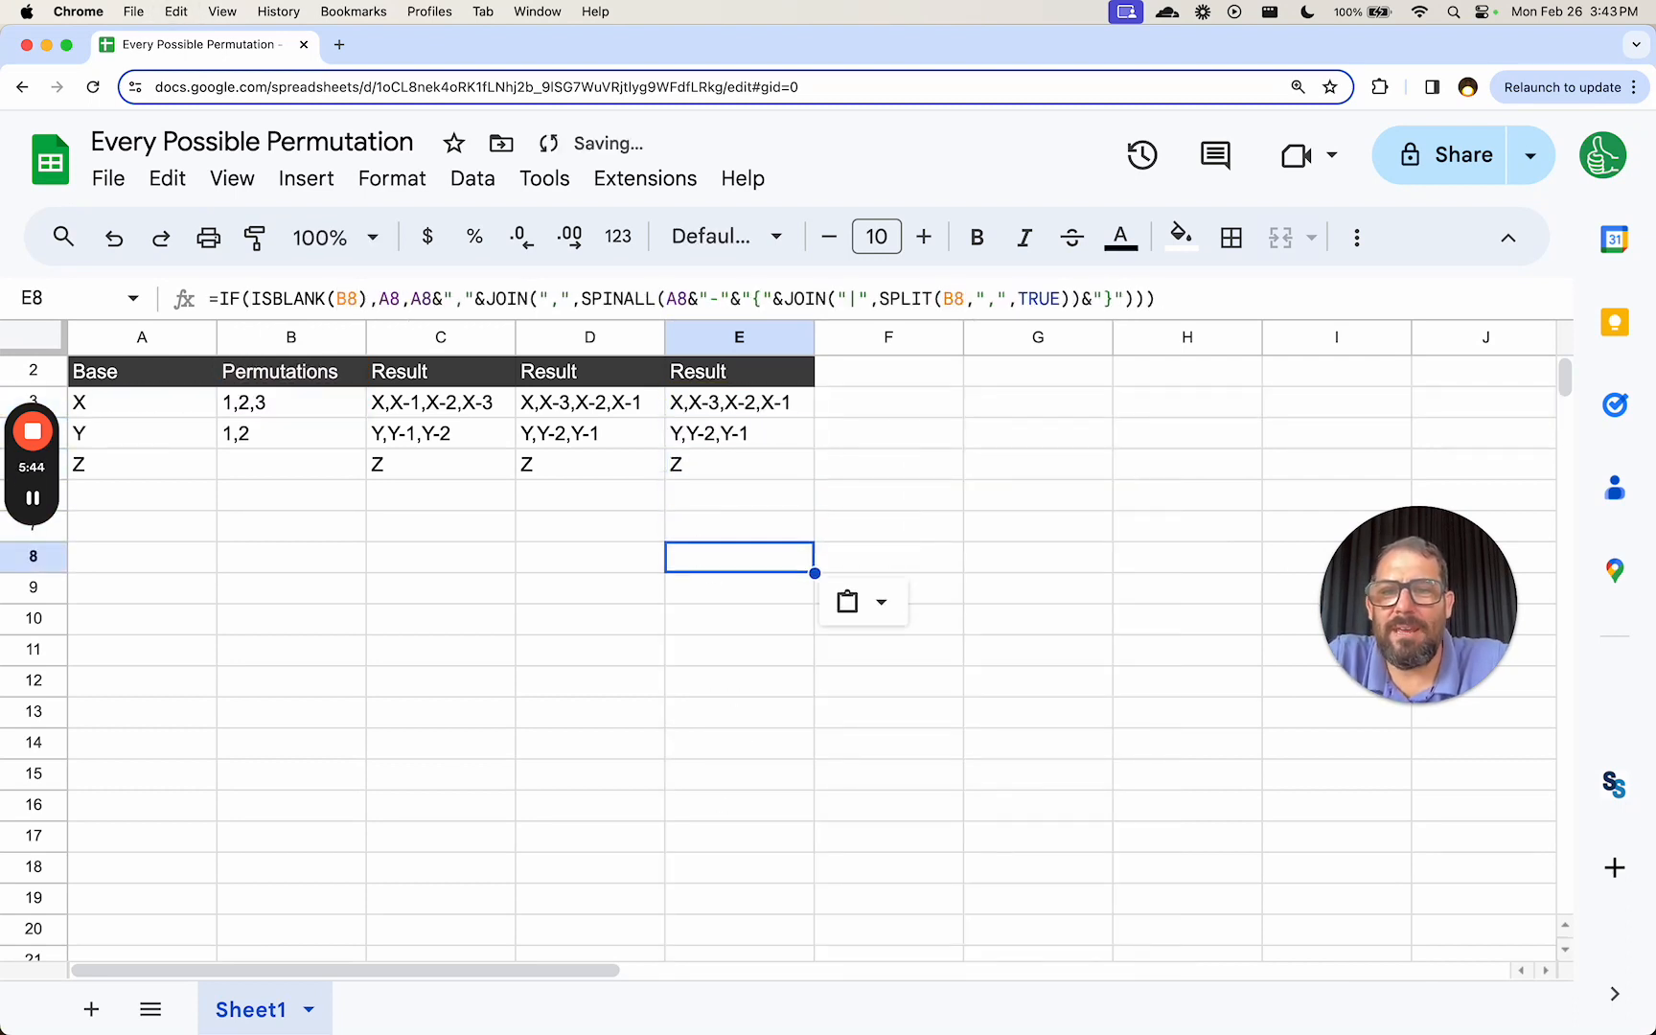
- Compare the row 3 results in columns E, D and C with the permutation and base cells
key(Up)
key(Up)
key(Up)
key(Up)
key(Up)
key(Left)
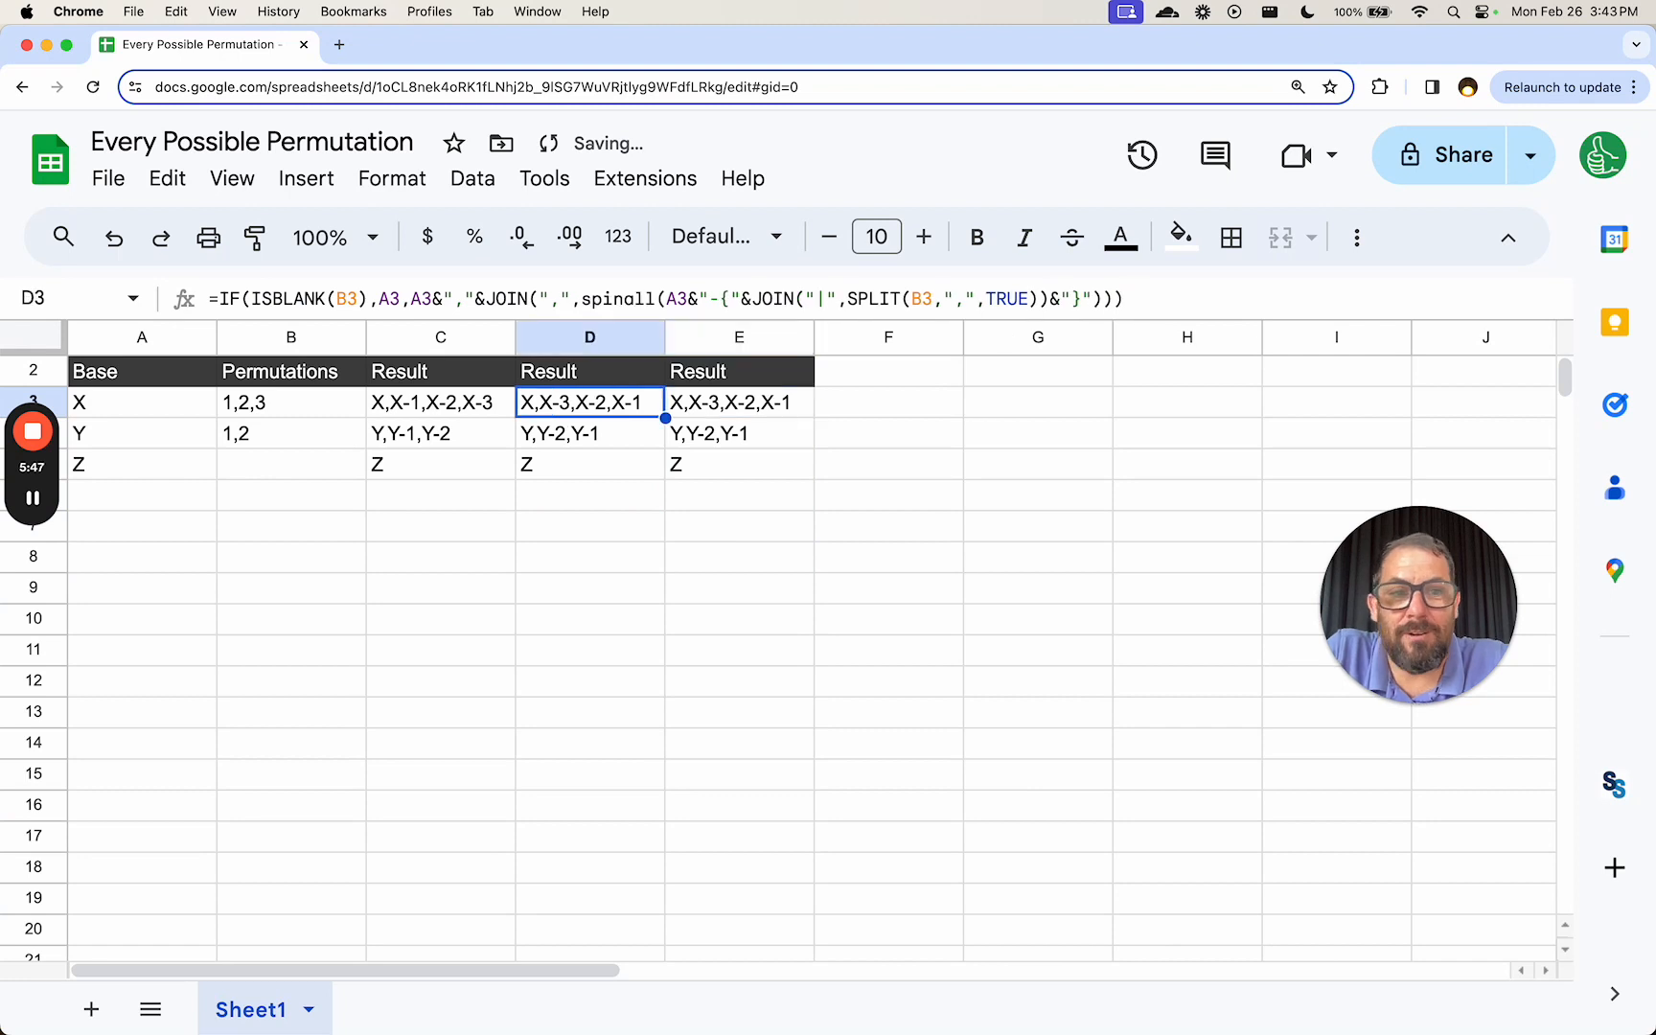
key(Left)
key(Left)
key(Left)
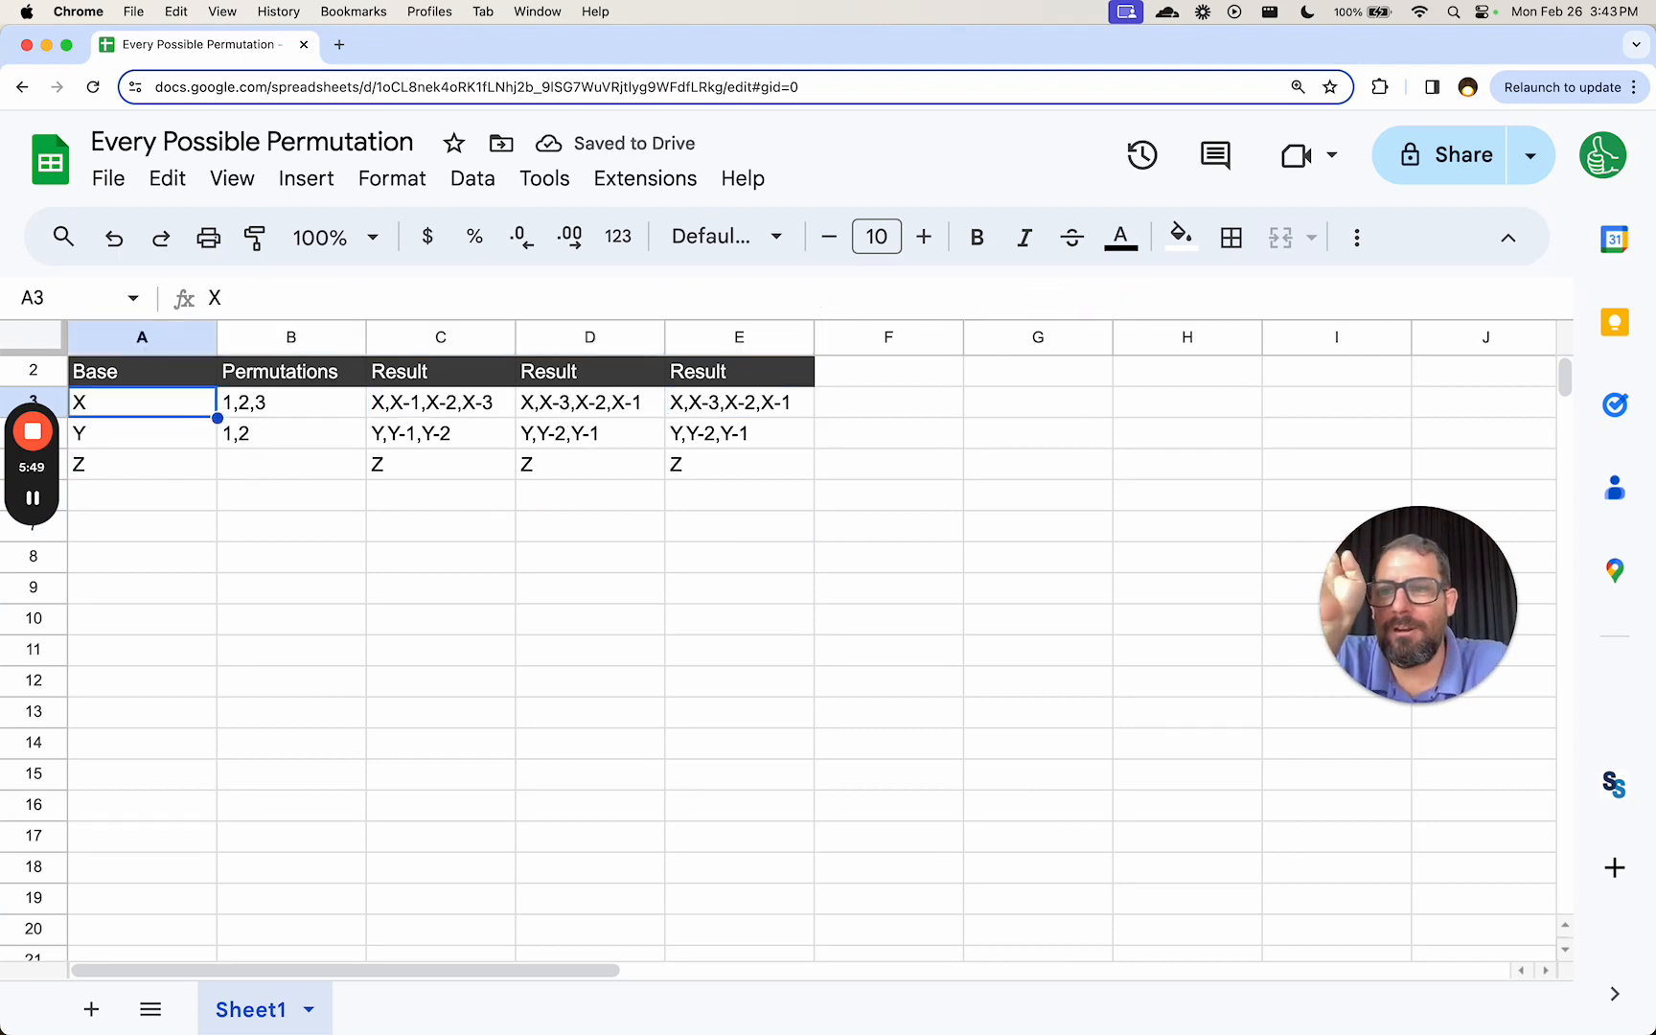
- Add a test row with base A in A6 and permutations 1,4,5,99 in B6
key(Down)
key(Down)
key(Down)
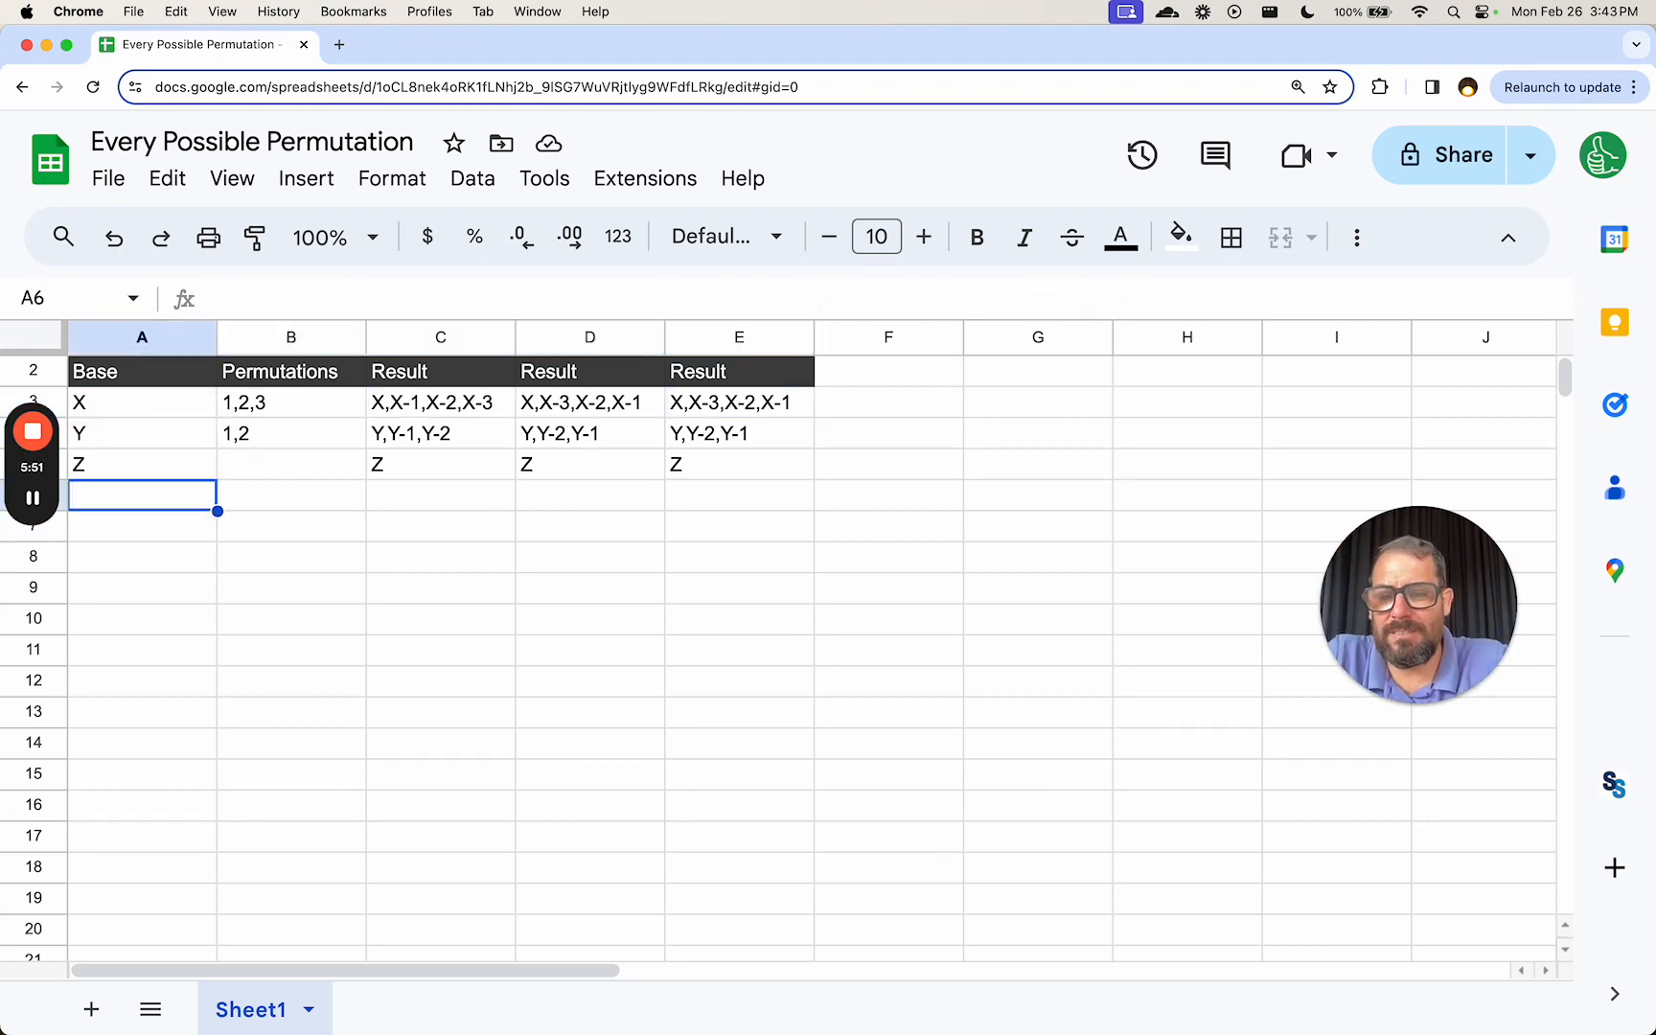
text(A)
key(Tab)
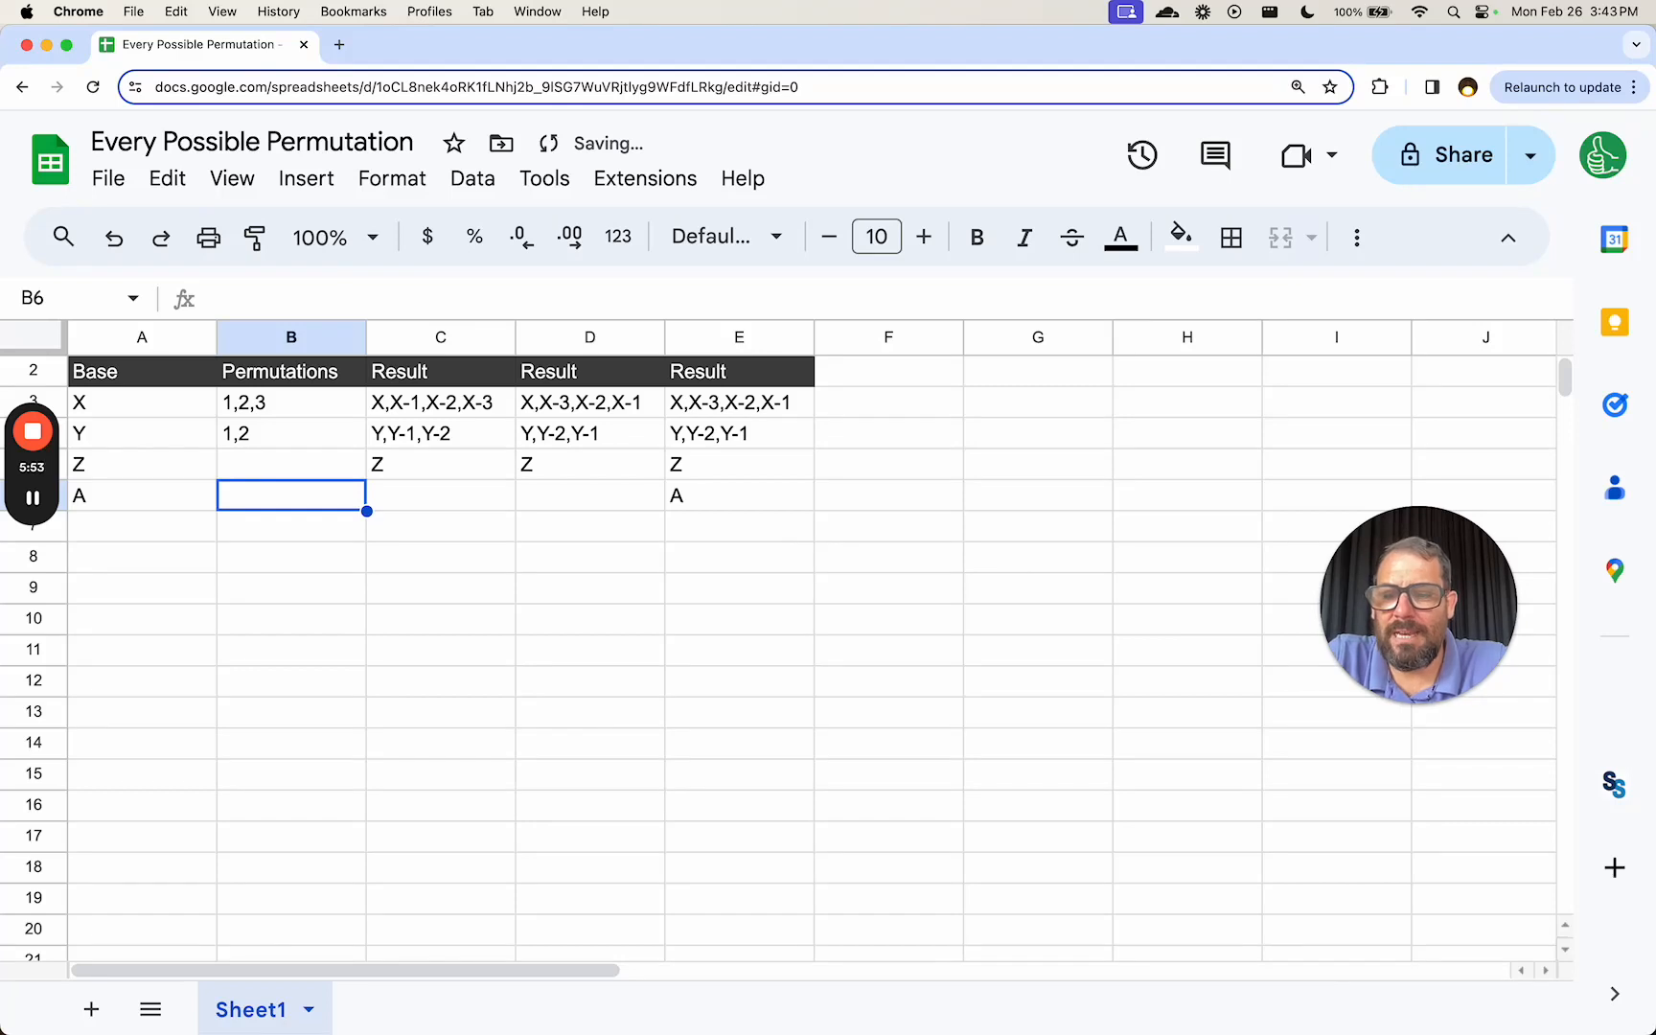
text(1,4,5,)
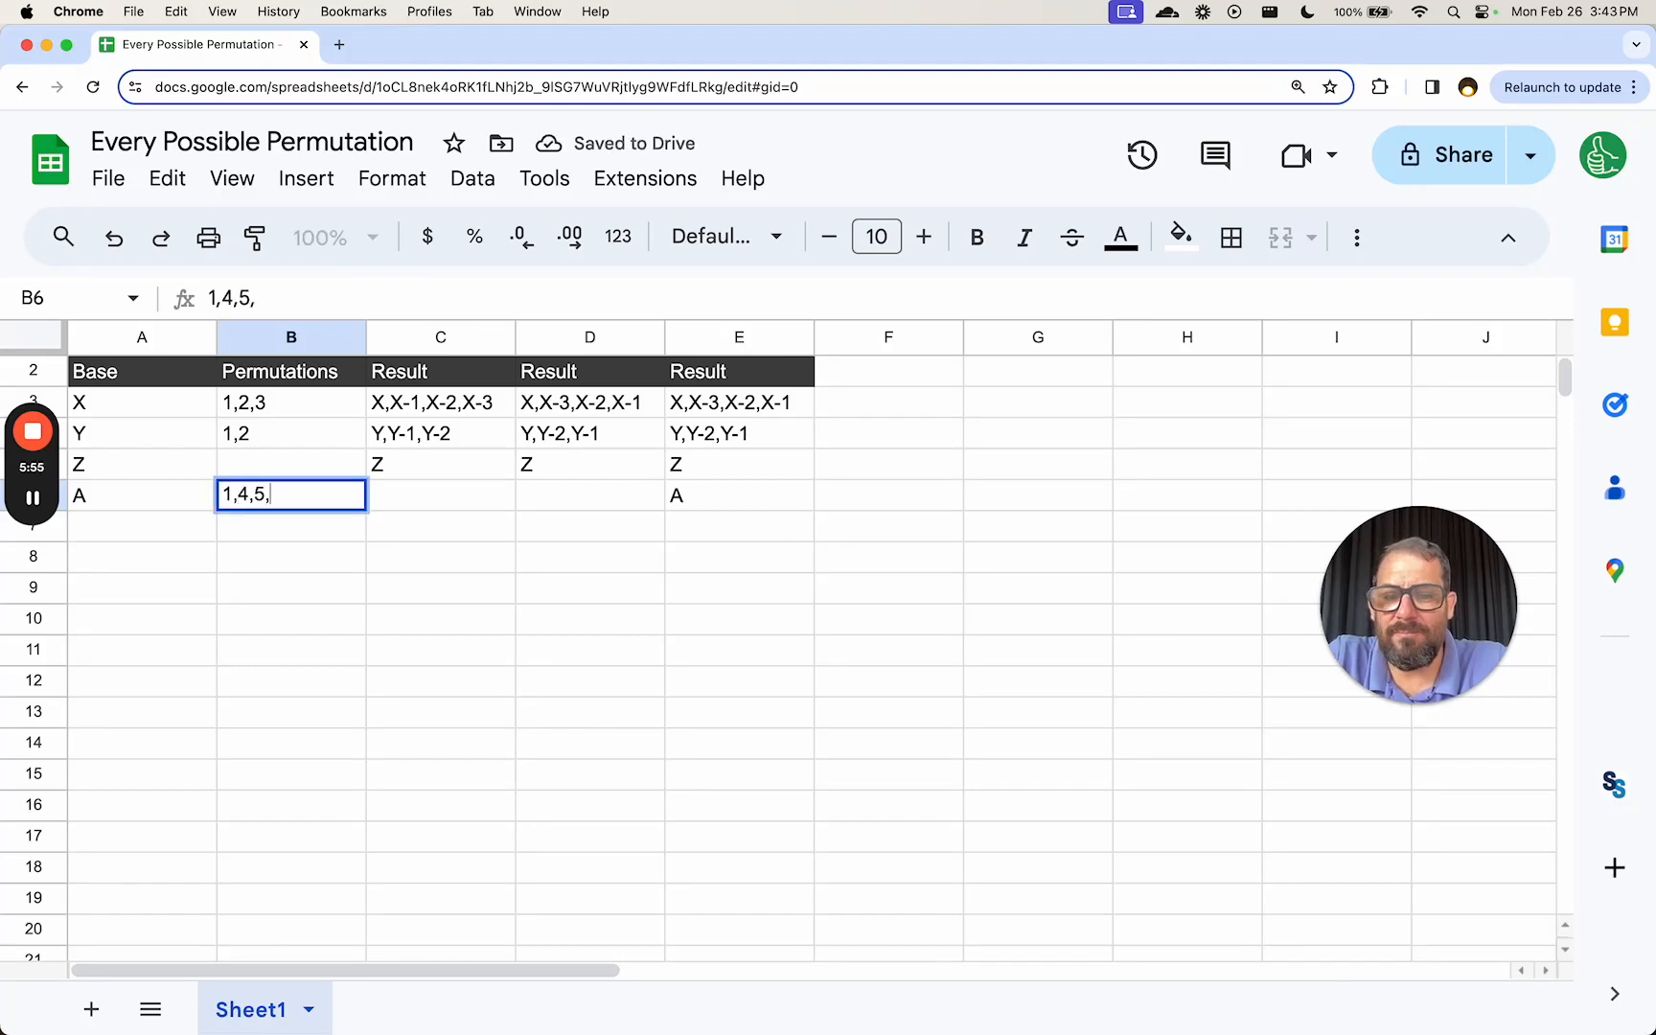
text(99)
key(Return)
- Go to the new row's result in E6 and widen column E to about twice its width
key(Up)
key(Right)
key(Right)
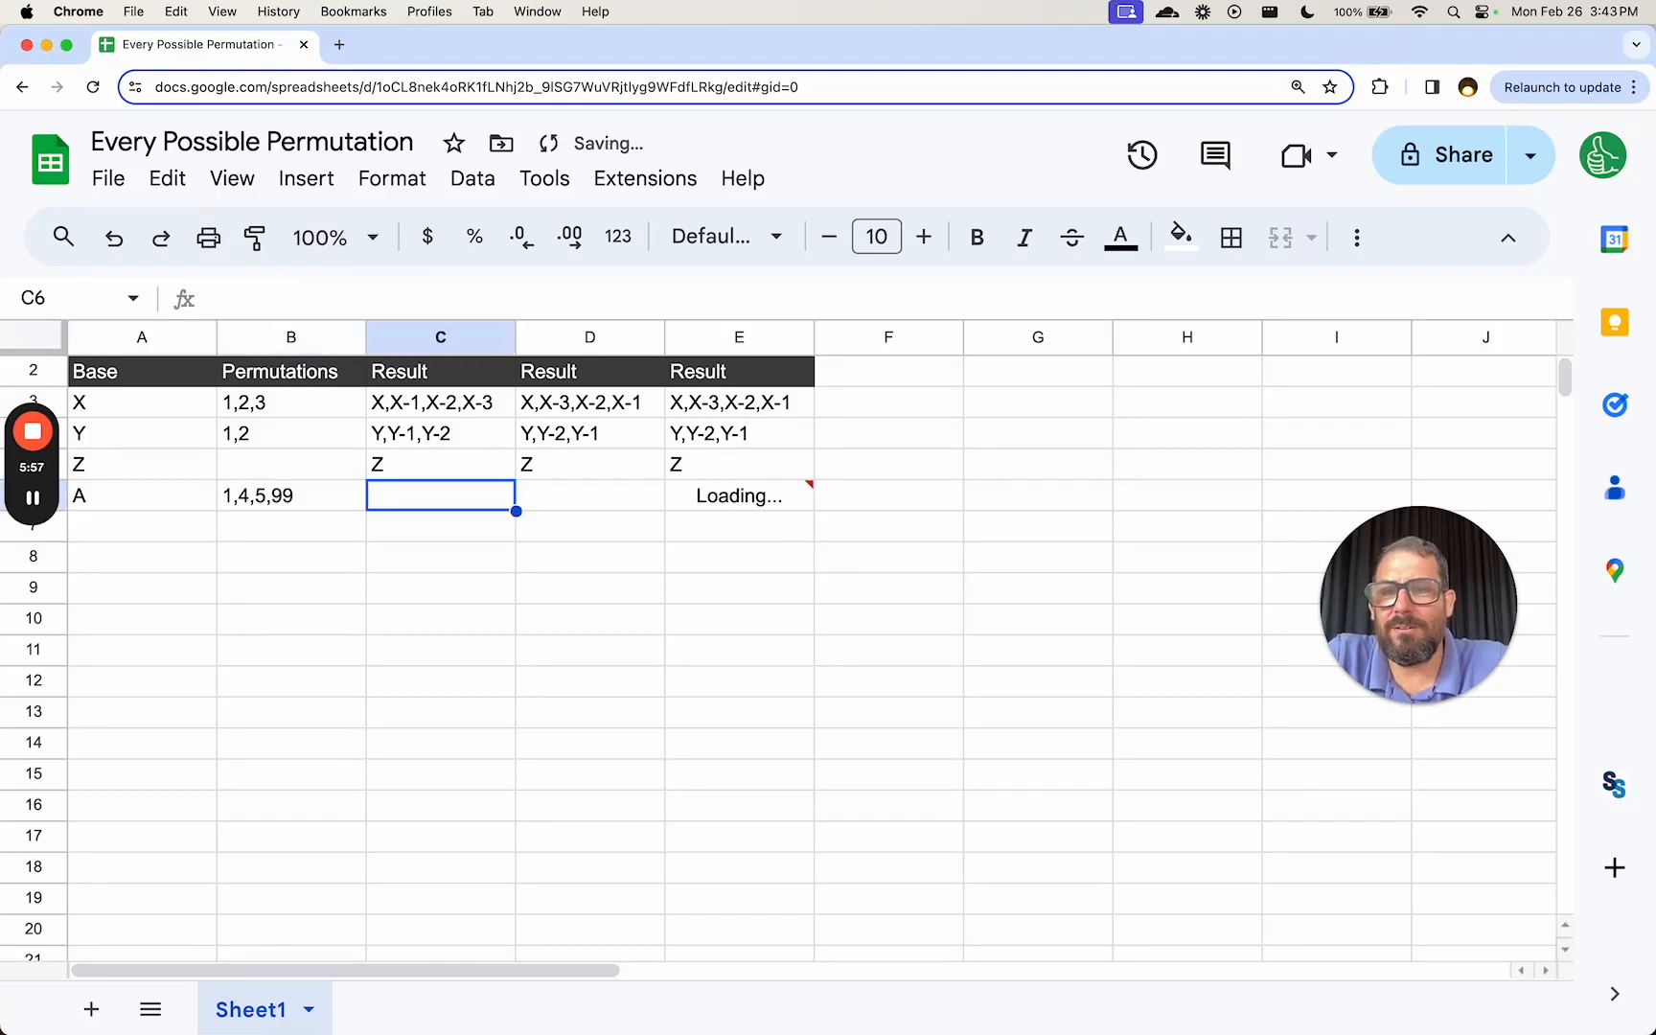
key(Right)
key(Right)
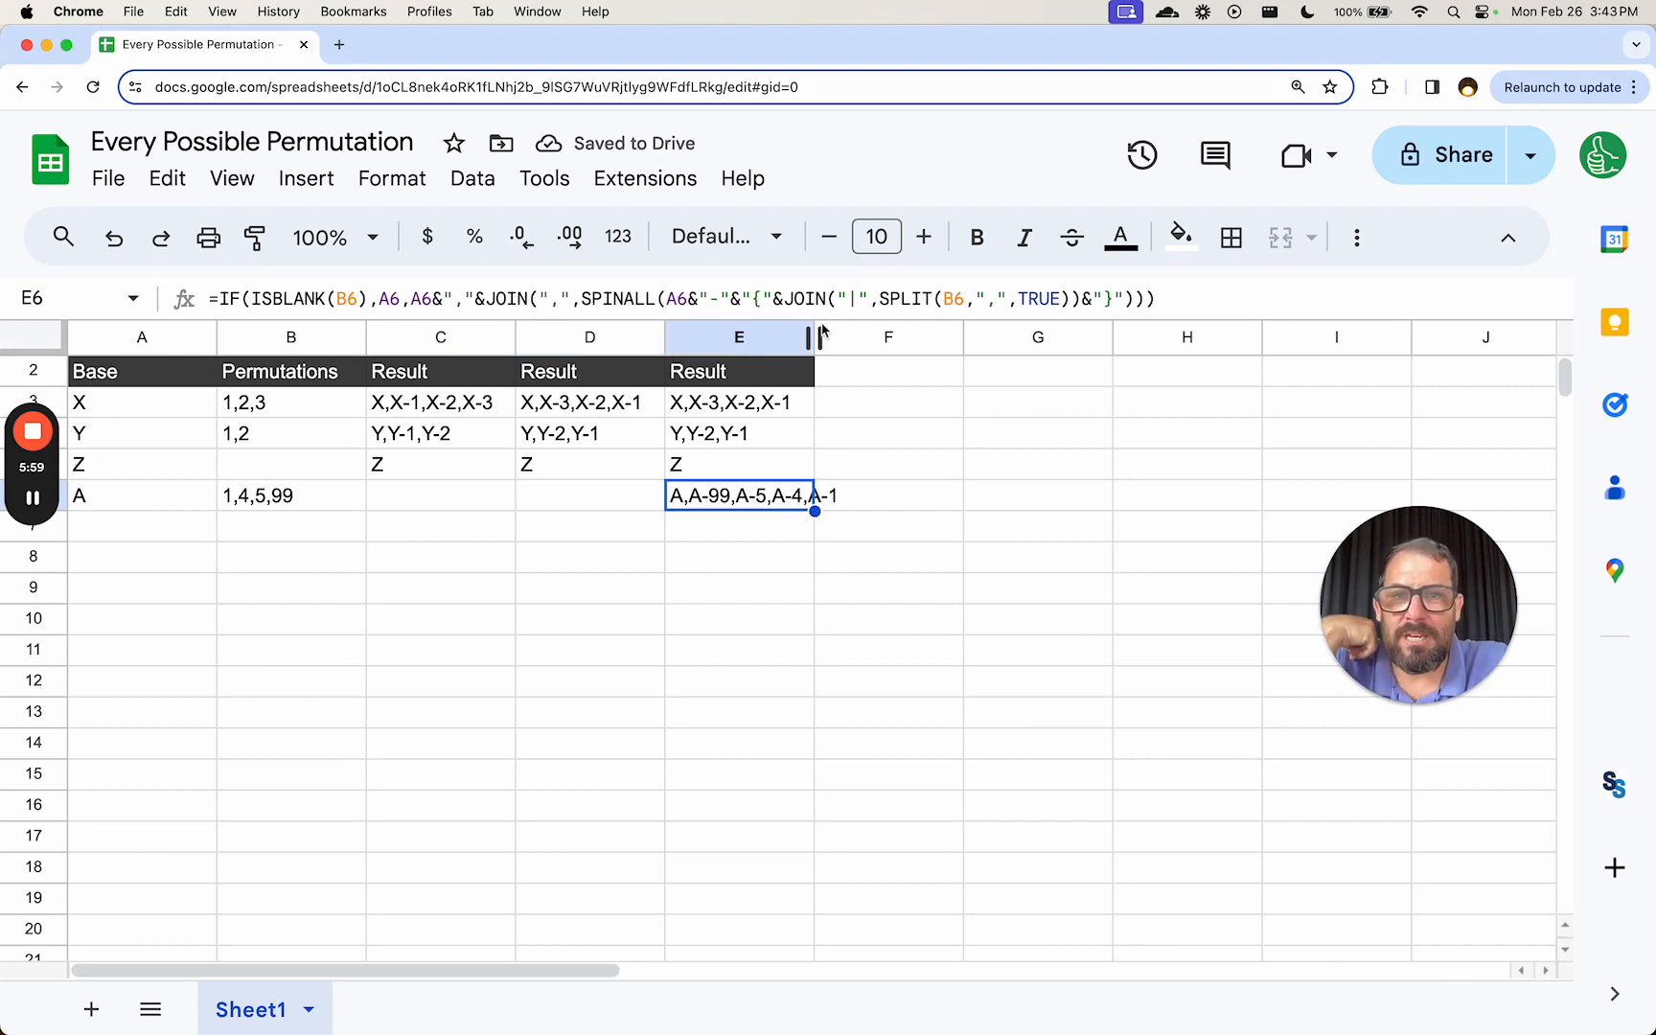
drag(815, 334, 963, 331)
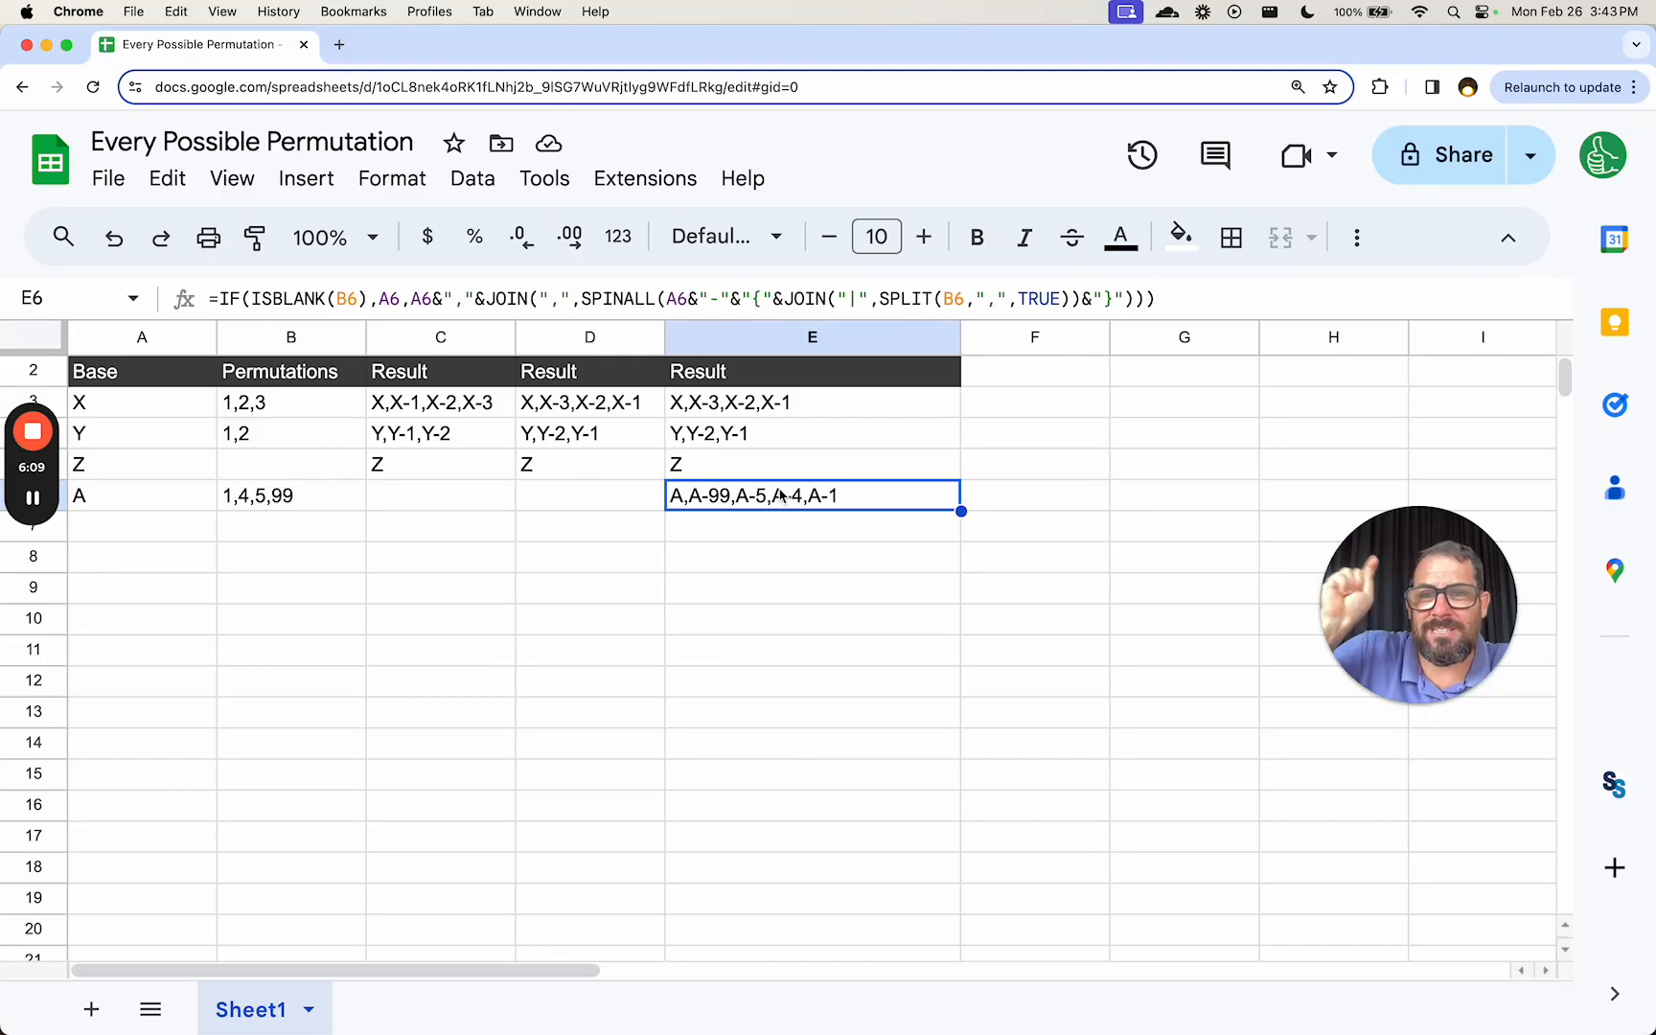
- Review the complete formula in E6 without changing it, and compare its result with the permutations in B6
double_click(834, 494)
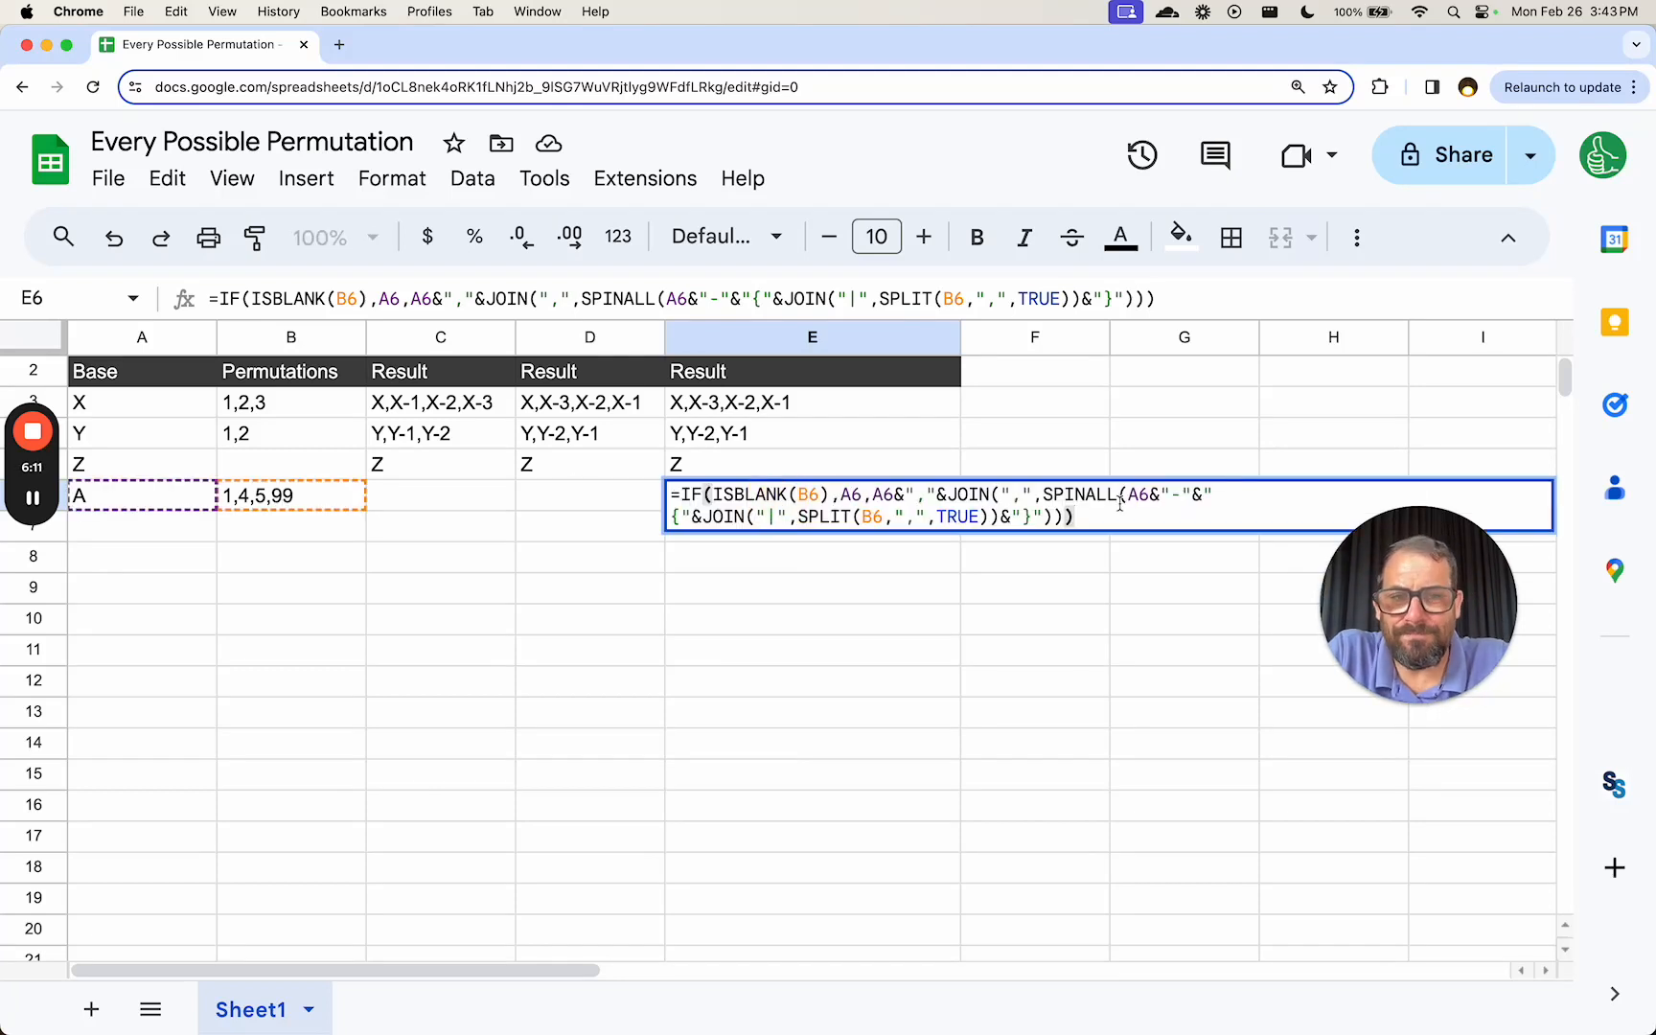
drag(1117, 515, 560, 452)
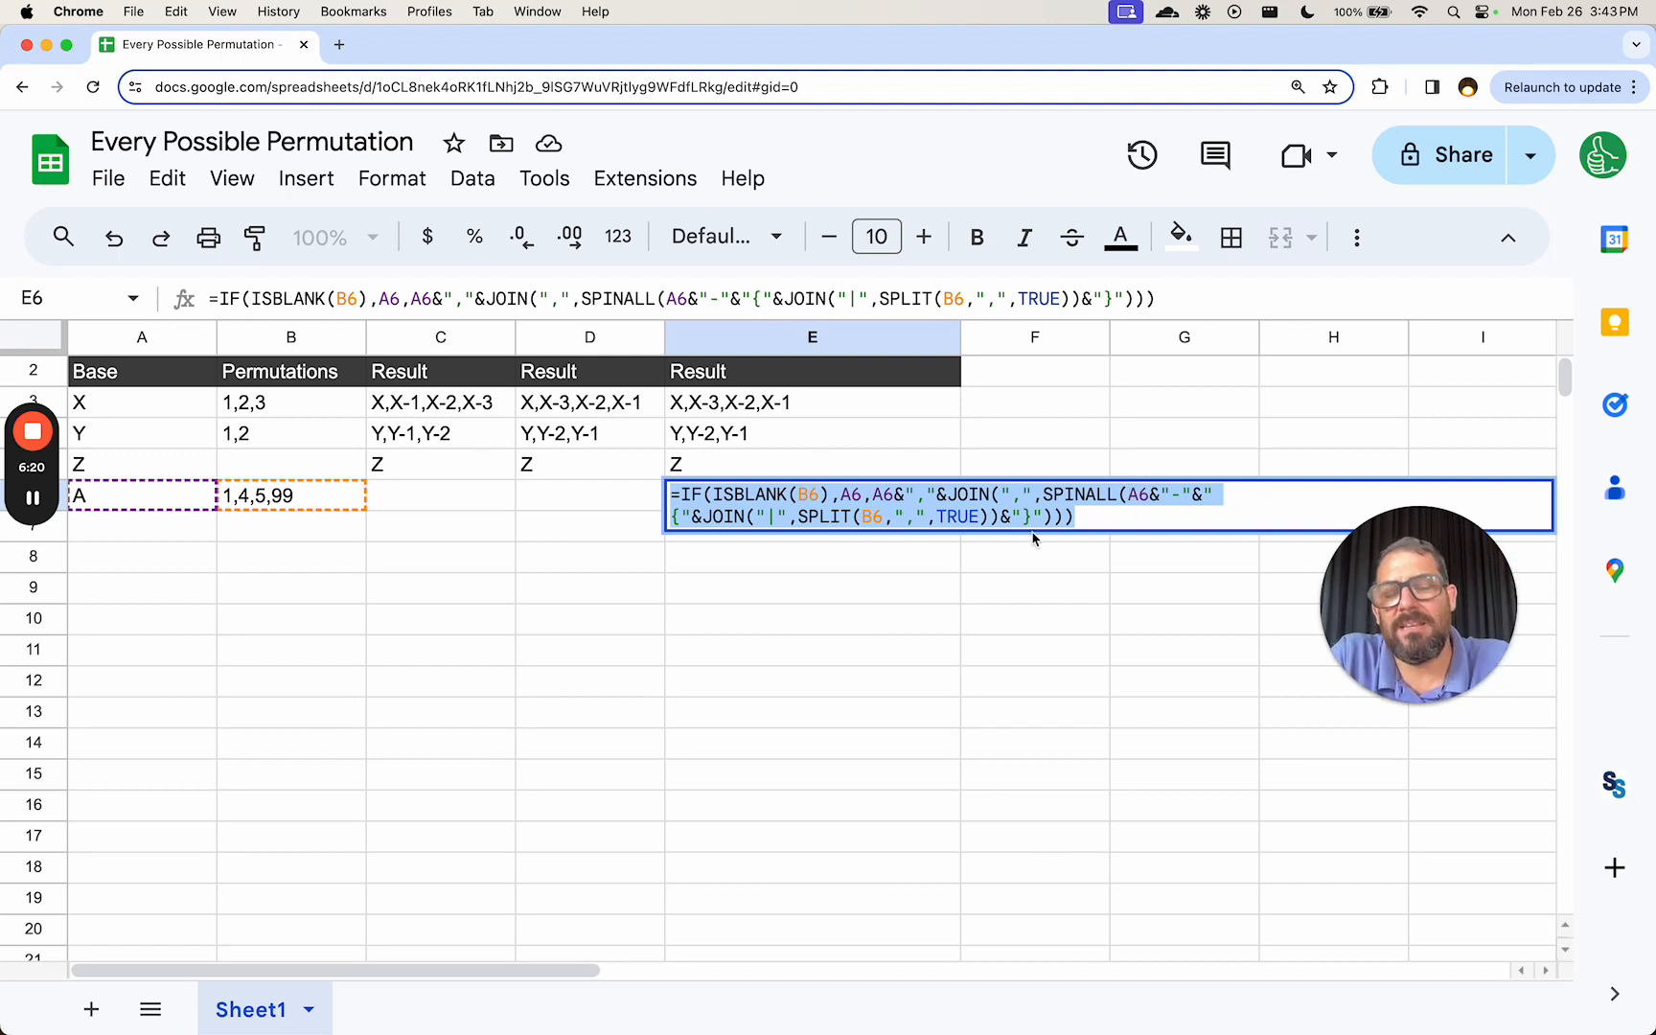
key(Escape)
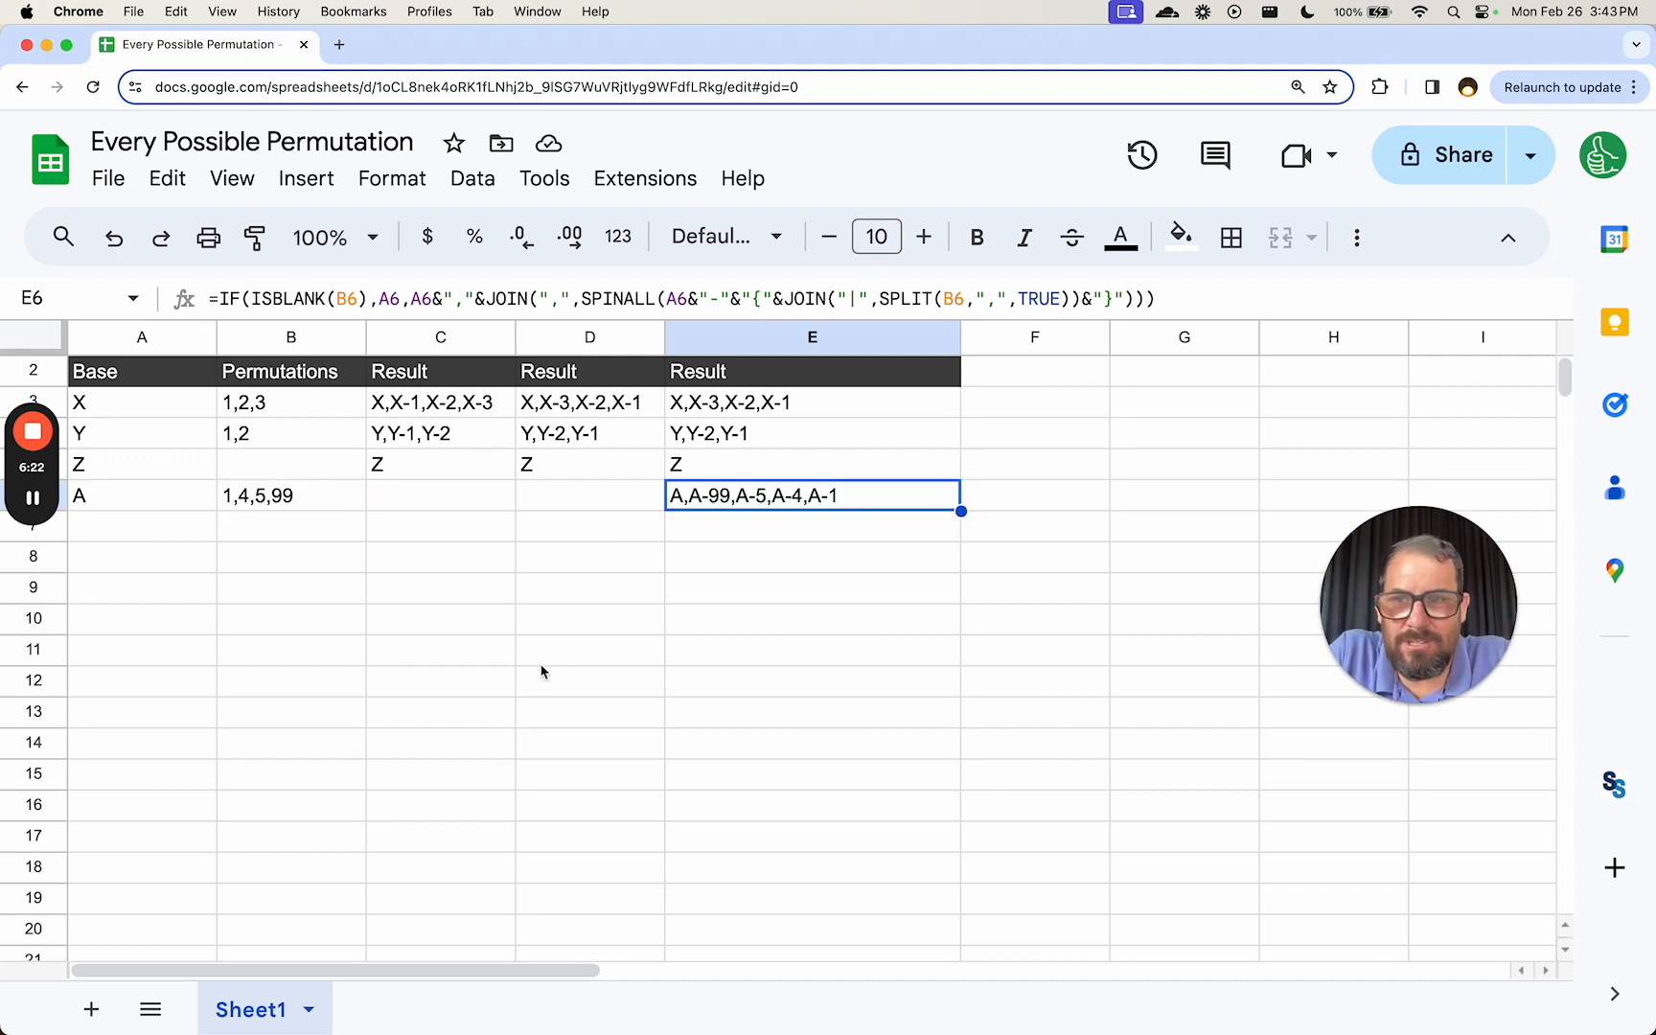
click(283, 515)
click(801, 506)
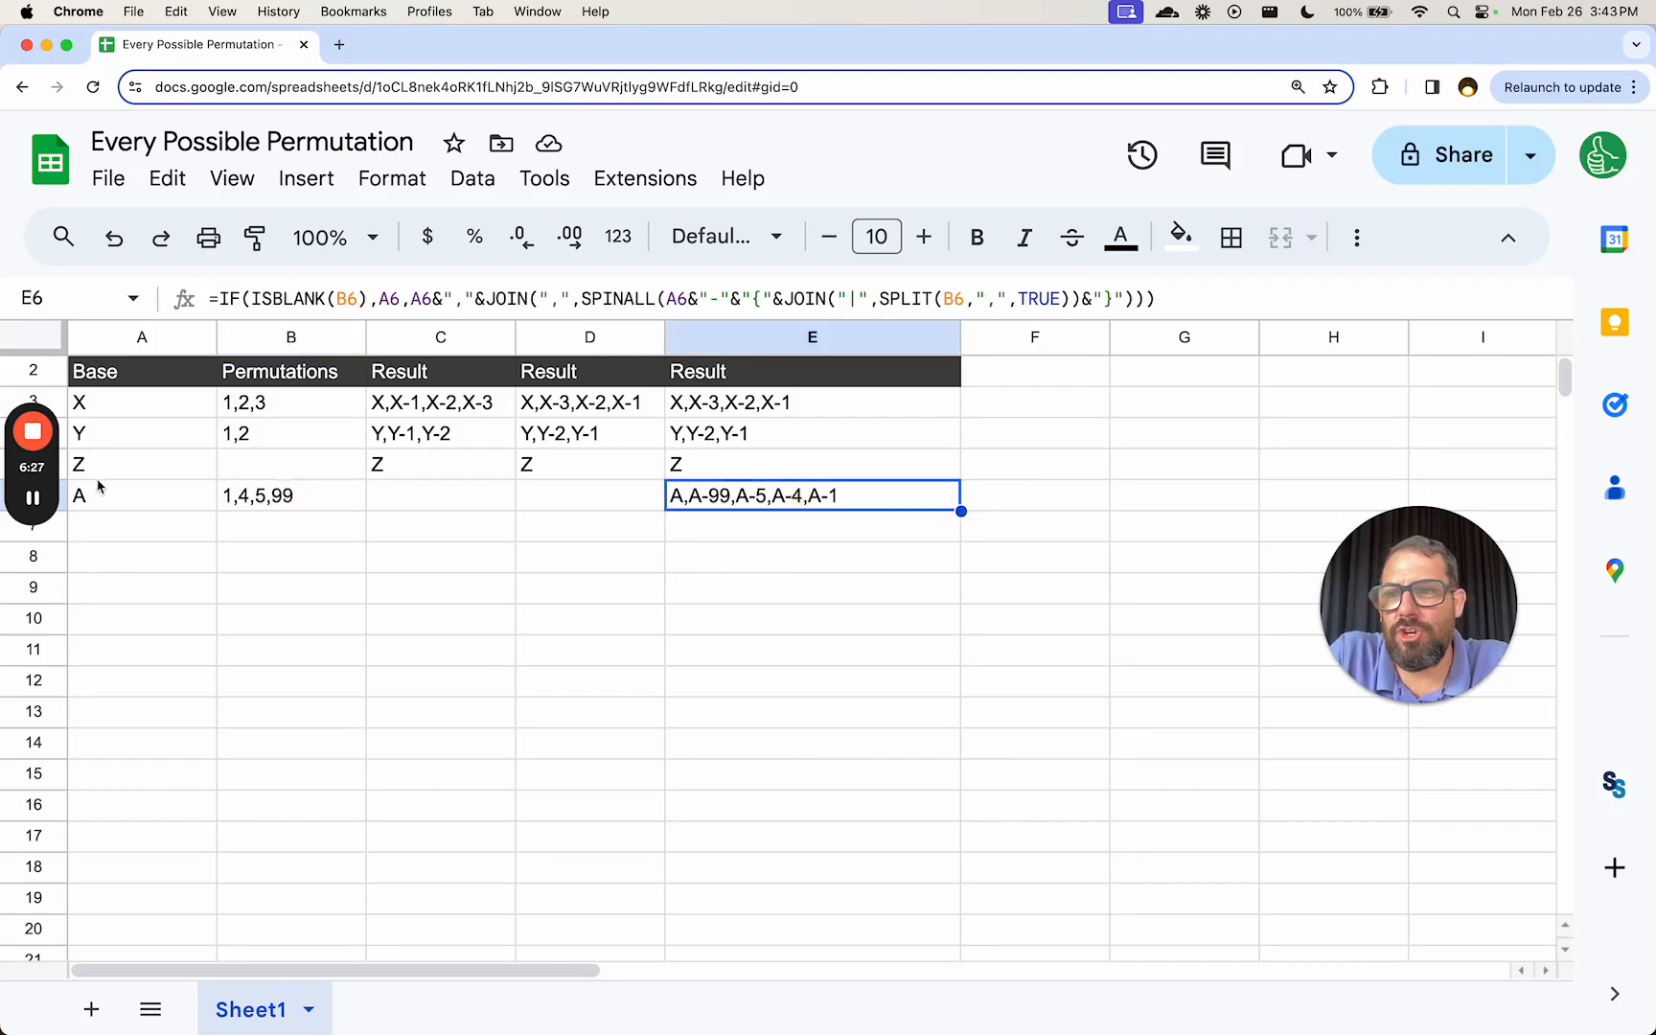